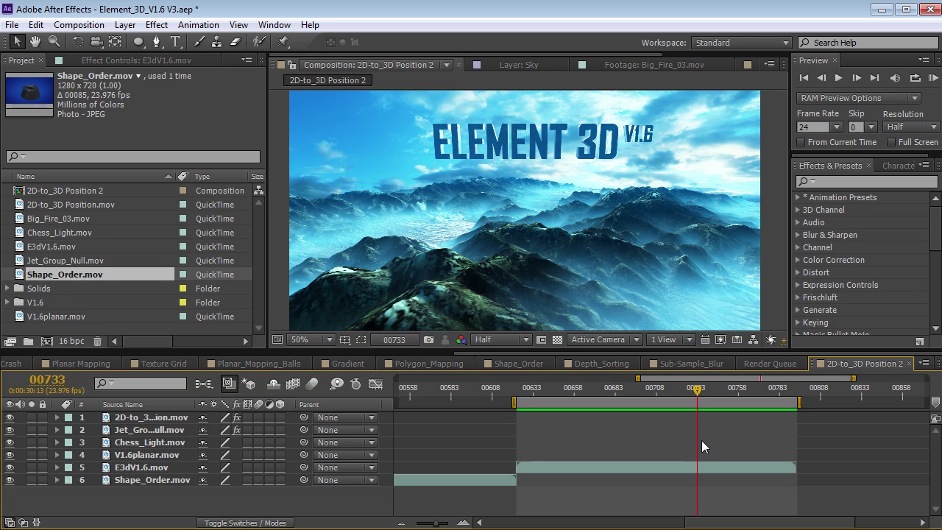
Preview the comp, solo the E3D layer in 2D-to_3D Position and scrub to frame 281
{"action": "key", "text": "KP_0"}
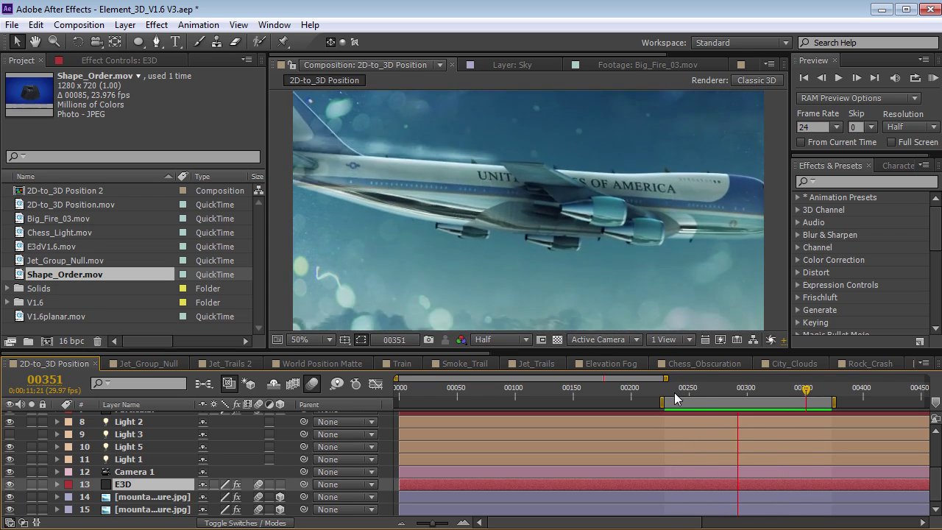
{"action": "left_click", "coordinate": [665, 390]}
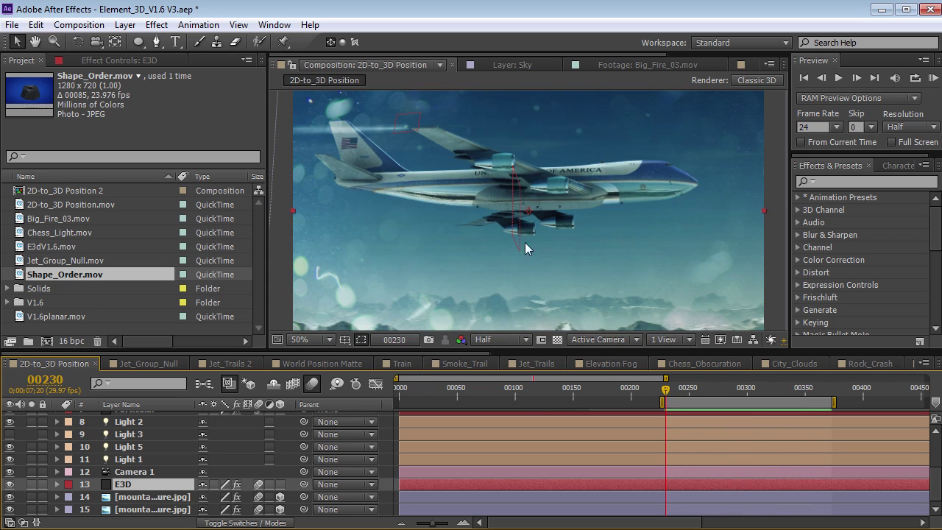
{"action": "mouse_move", "coordinate": [666, 390]}
{"action": "left_mouse_down"}
{"action": "mouse_move", "coordinate": [729, 390]}
{"action": "mouse_move", "coordinate": [679, 390]}
{"action": "left_mouse_up"}
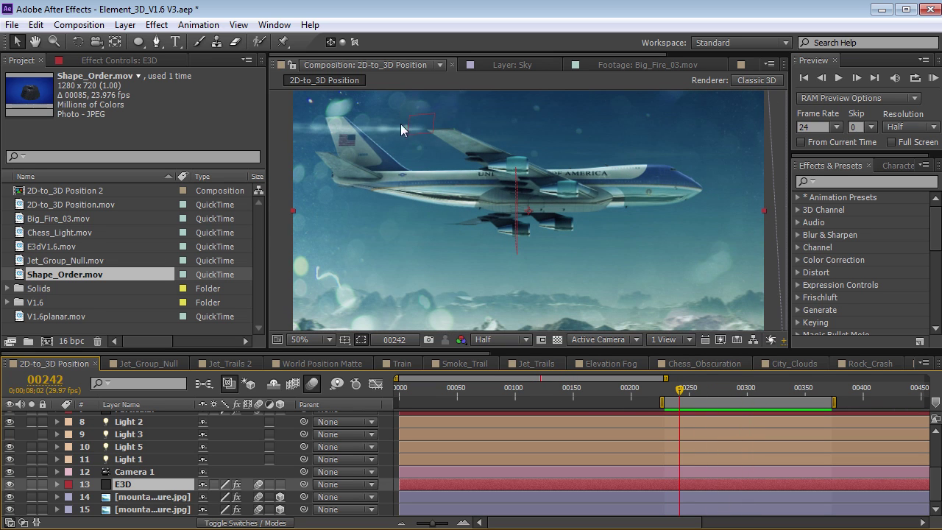
{"action": "left_click", "coordinate": [31, 484]}
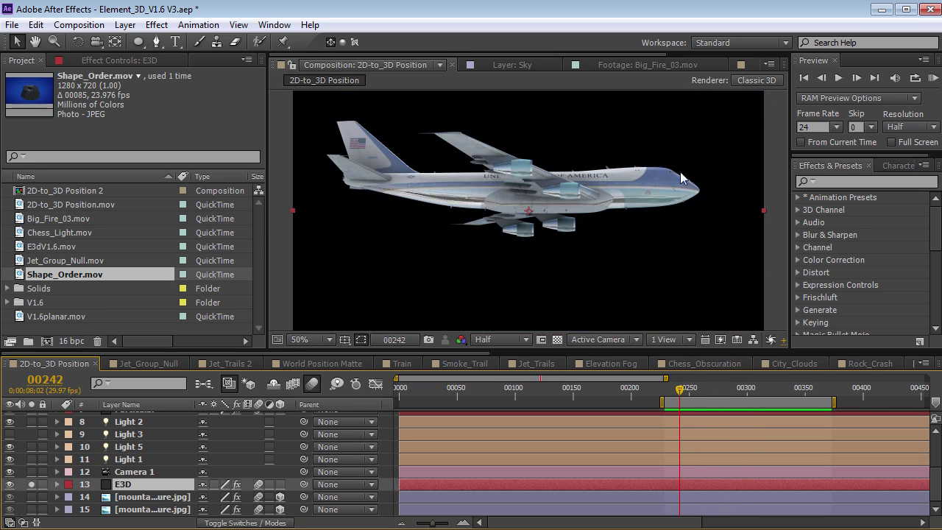
{"action": "left_click_drag", "start_coordinate": [682, 394], "coordinate": [726, 406]}
Solo the Particular and Particular 2 layers together with the E3D layer
{"action": "scroll", "coordinate": [127, 451], "scroll_direction": "up", "scroll_amount": 2}
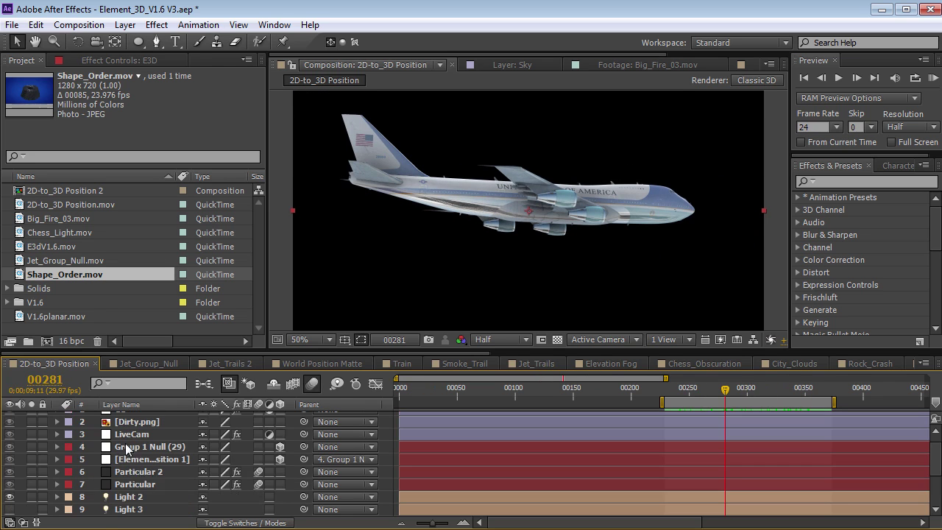
{"action": "left_click", "coordinate": [145, 485]}
{"action": "left_click", "coordinate": [31, 485]}
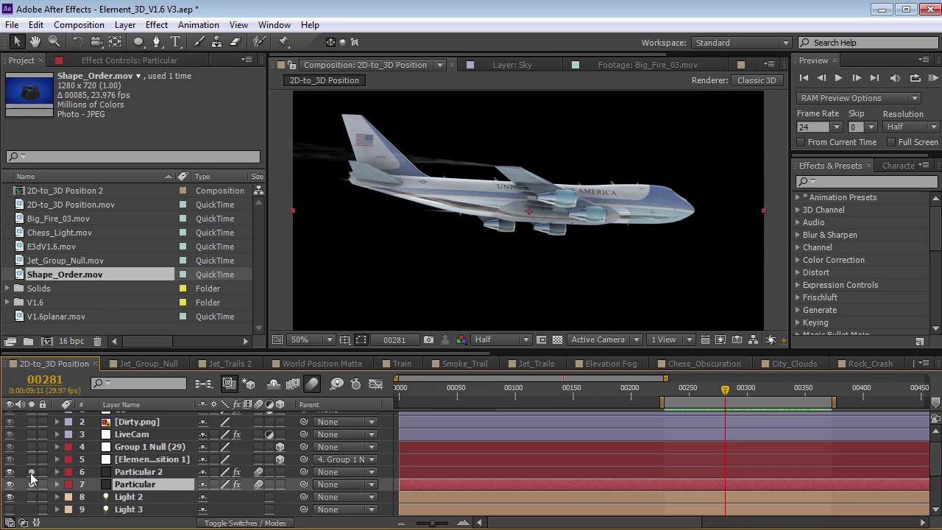
{"action": "left_click", "coordinate": [31, 472]}
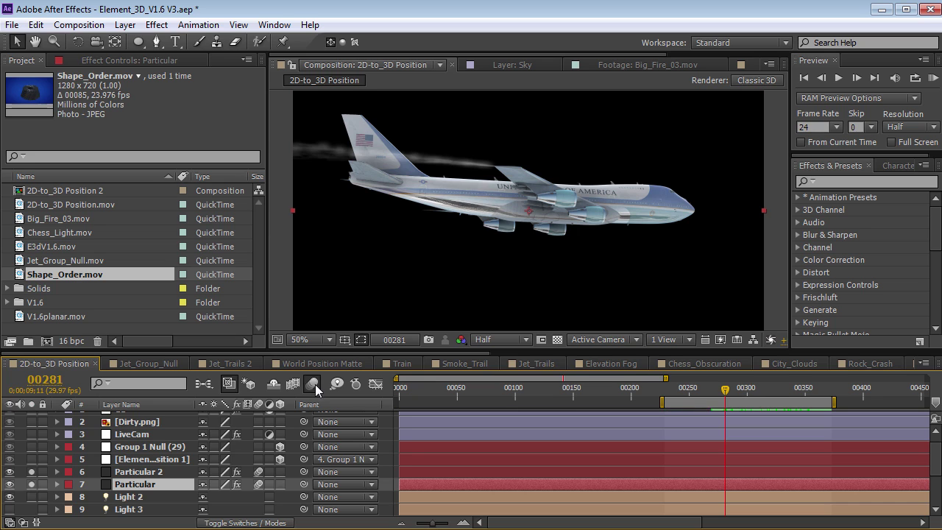
Turn off the composition's motion blur and scrub the particle trail from frame 256 to frame 339
{"action": "left_click", "coordinate": [696, 391]}
{"action": "left_click", "coordinate": [313, 386]}
{"action": "left_click_drag", "start_coordinate": [712, 394], "coordinate": [802, 395]}
{"action": "left_click", "coordinate": [696, 391]}
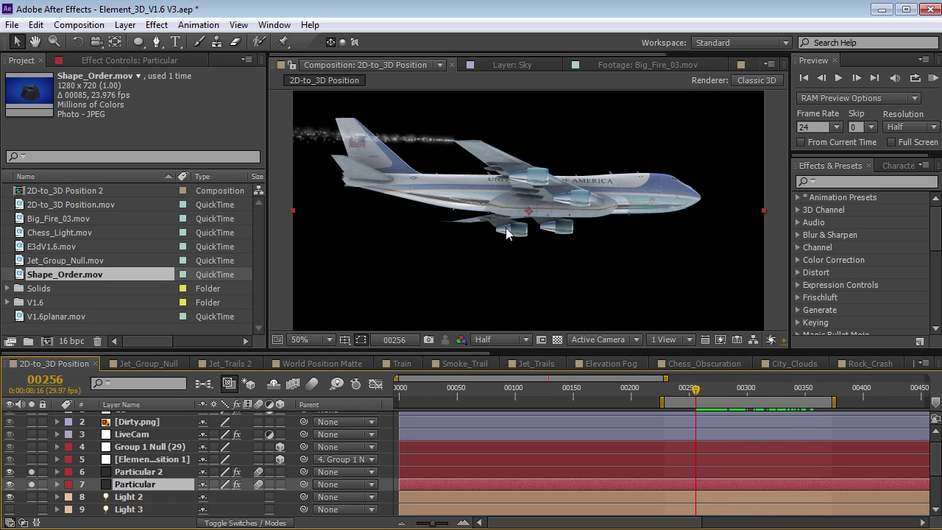
{"action": "left_click", "coordinate": [708, 379]}
{"action": "left_click_drag", "start_coordinate": [709, 395], "coordinate": [792, 396]}
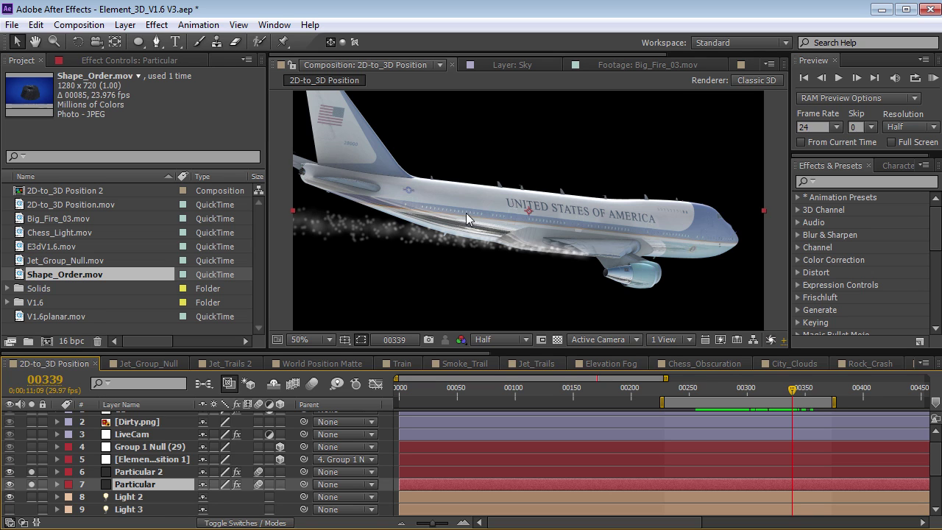
Orbit the camera to a rear view from above the plane, and undo the orbit
{"action": "key", "text": "c"}
{"action": "left_click_drag", "start_coordinate": [441, 203], "coordinate": [596, 310]}
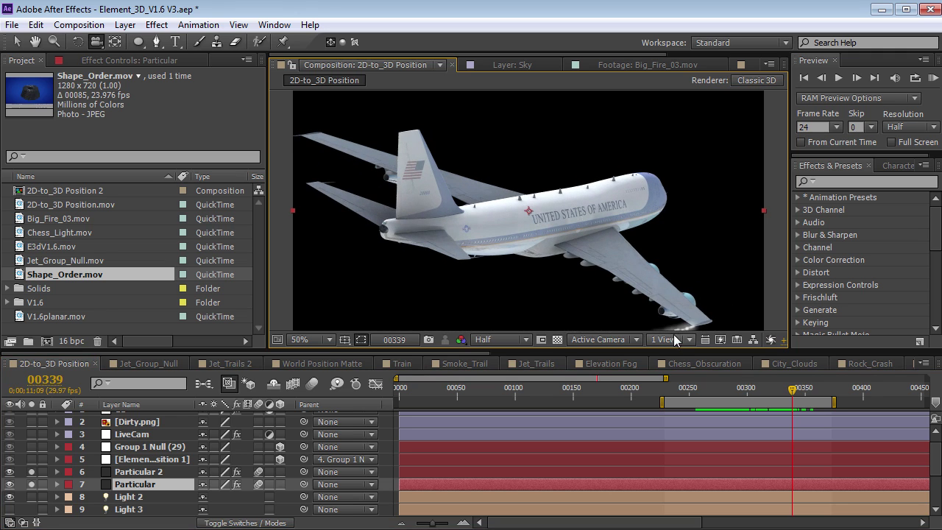
{"action": "left_click", "coordinate": [606, 340]}
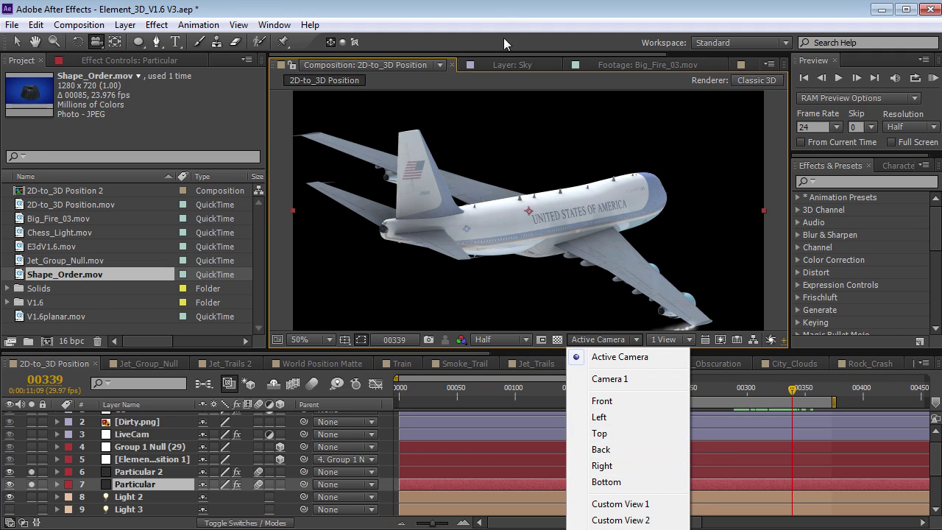
{"action": "left_click", "coordinate": [503, 13]}
{"action": "key", "text": "ctrl+z"}
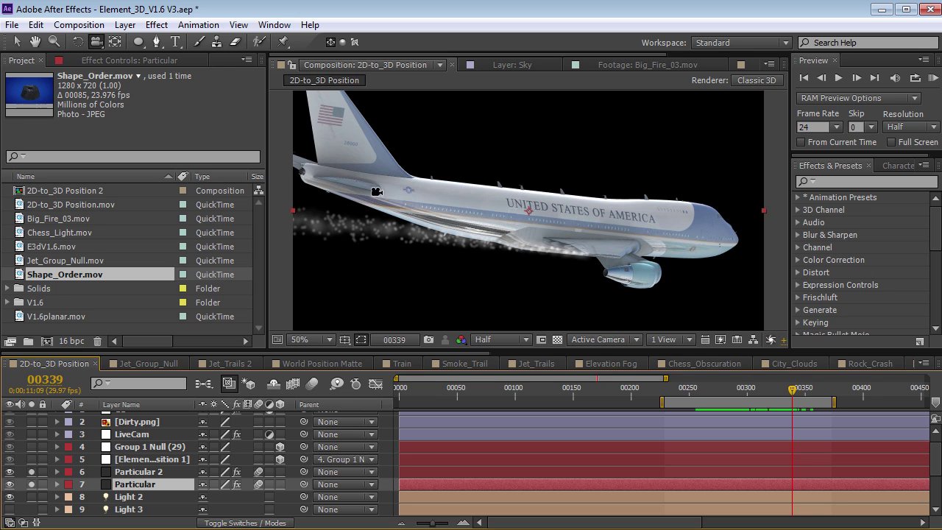
Remove the solo from both Particular layers and disable the Curves and Hue/Saturation effects on the E3D layer
{"action": "left_click", "coordinate": [129, 459]}
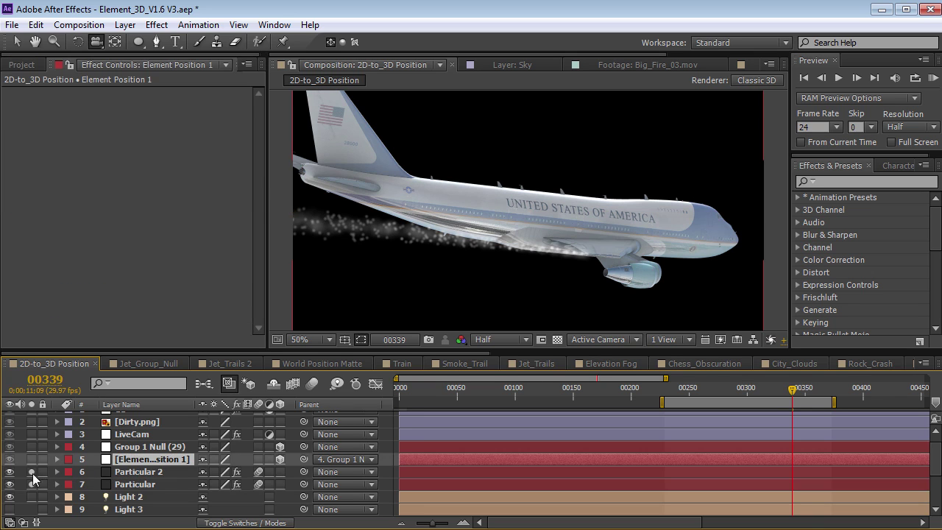
{"action": "left_click_drag", "start_coordinate": [32, 477], "coordinate": [30, 488]}
{"action": "scroll", "coordinate": [154, 471], "scroll_direction": "down", "scroll_amount": 3}
{"action": "left_click", "coordinate": [123, 484]}
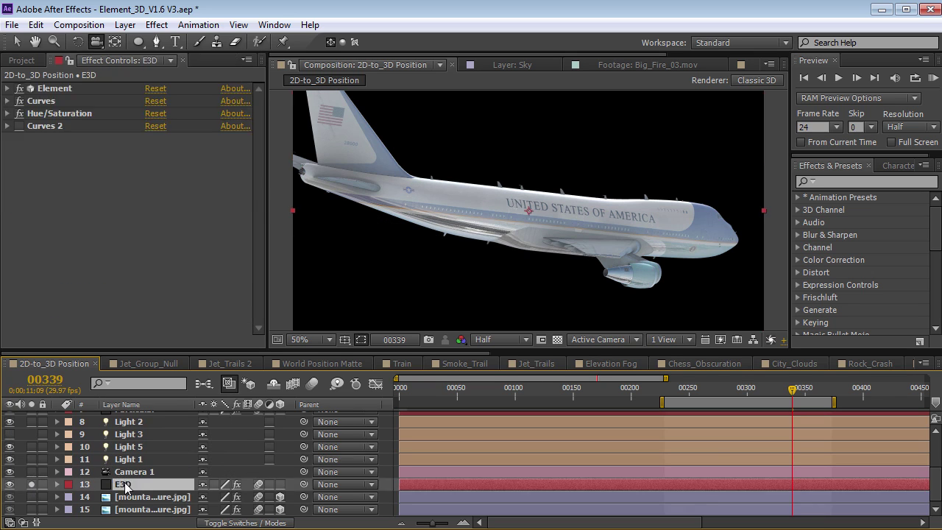
{"action": "left_click_drag", "start_coordinate": [611, 196], "coordinate": [581, 202]}
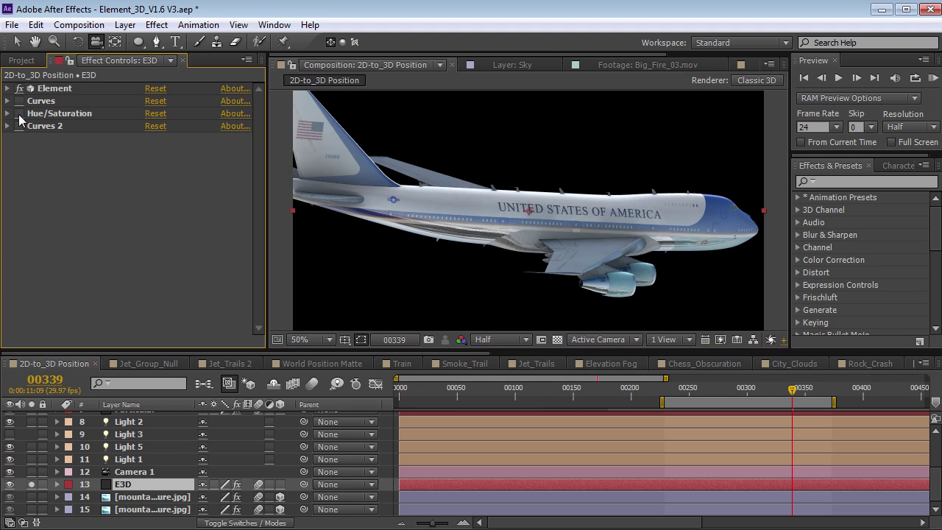
Generate a surface-oriented 3D null from Element's utilities at 2D position 346, 328 on the plane's rear fuselage
{"action": "left_click", "coordinate": [8, 89]}
{"action": "left_click", "coordinate": [52, 89]}
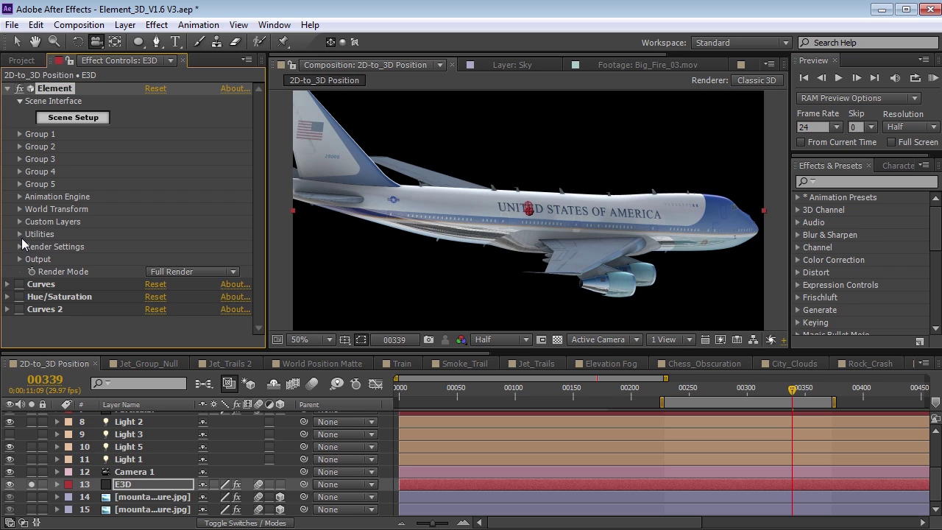
{"action": "left_click", "coordinate": [19, 234]}
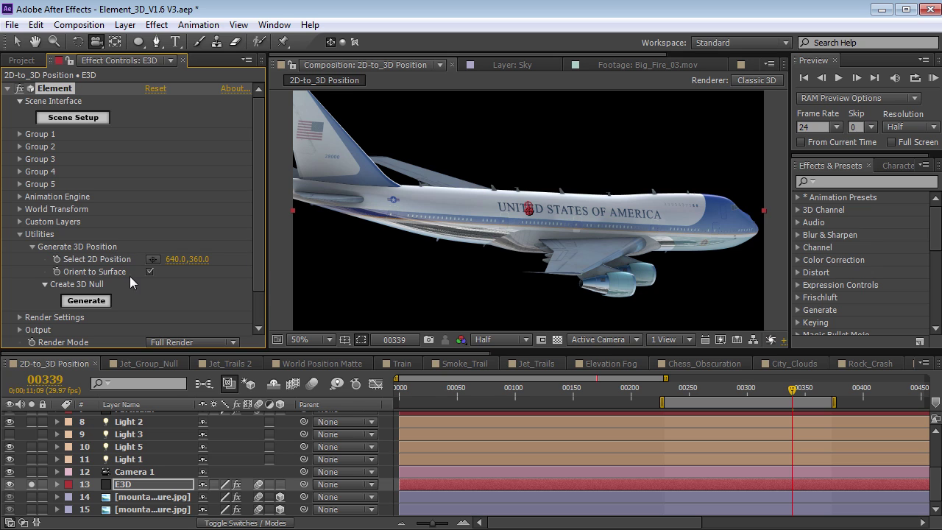
{"action": "left_click", "coordinate": [153, 260]}
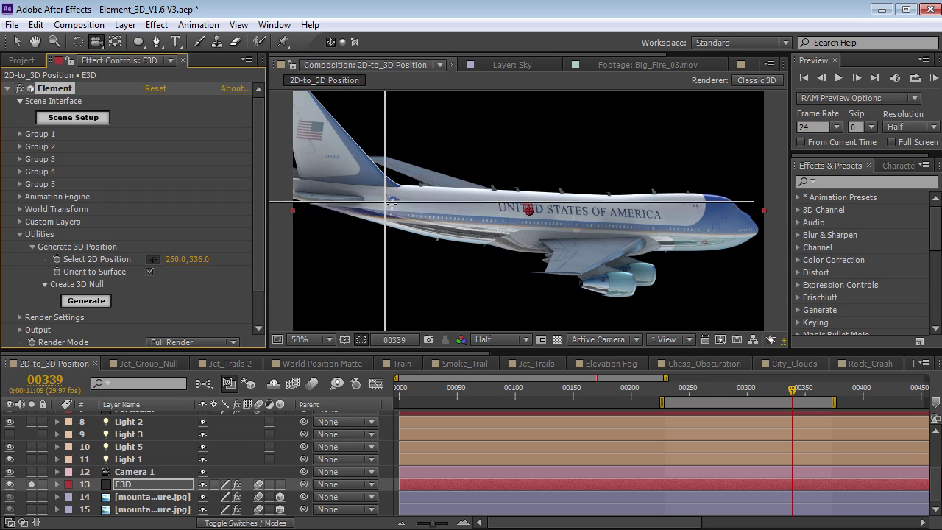
{"action": "left_click", "coordinate": [420, 199]}
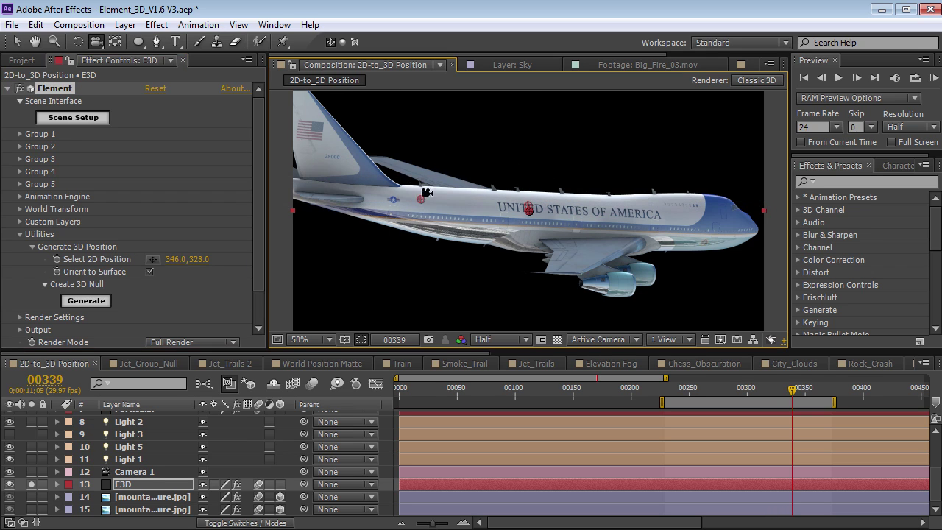
{"action": "left_click", "coordinate": [83, 301]}
Scale down the generated position null on the plane's rear fuselage
{"action": "left_click_drag", "start_coordinate": [545, 229], "coordinate": [488, 249]}
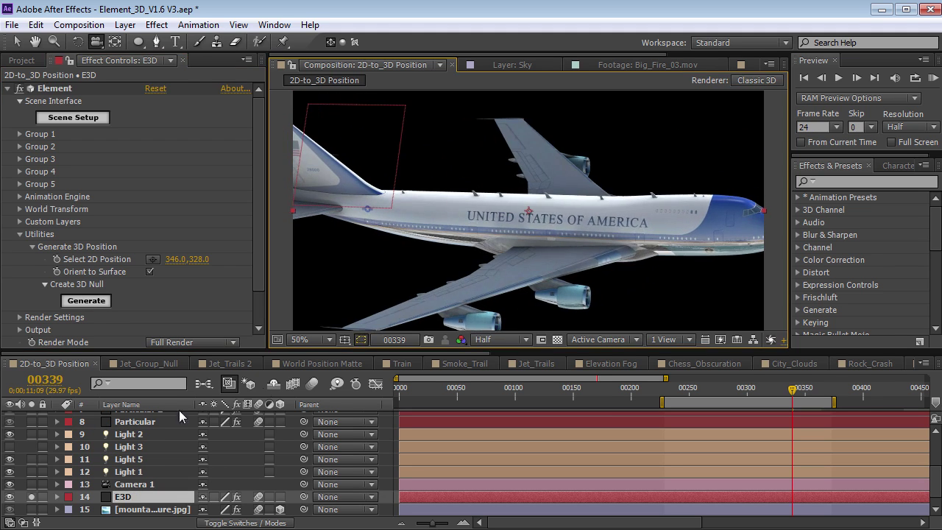
{"action": "scroll", "coordinate": [180, 416], "scroll_direction": "up", "scroll_amount": 5}
{"action": "left_click", "coordinate": [181, 417]}
{"action": "key", "text": "s"}
{"action": "left_click_drag", "start_coordinate": [243, 435], "coordinate": [191, 434]}
{"action": "left_click_drag", "start_coordinate": [359, 250], "coordinate": [447, 230]}
Generate another 3D null from the E3D layer at 2D position 1106, 364 on the plane's forward fuselage
{"action": "scroll", "coordinate": [132, 463], "scroll_direction": "down", "scroll_amount": 4}
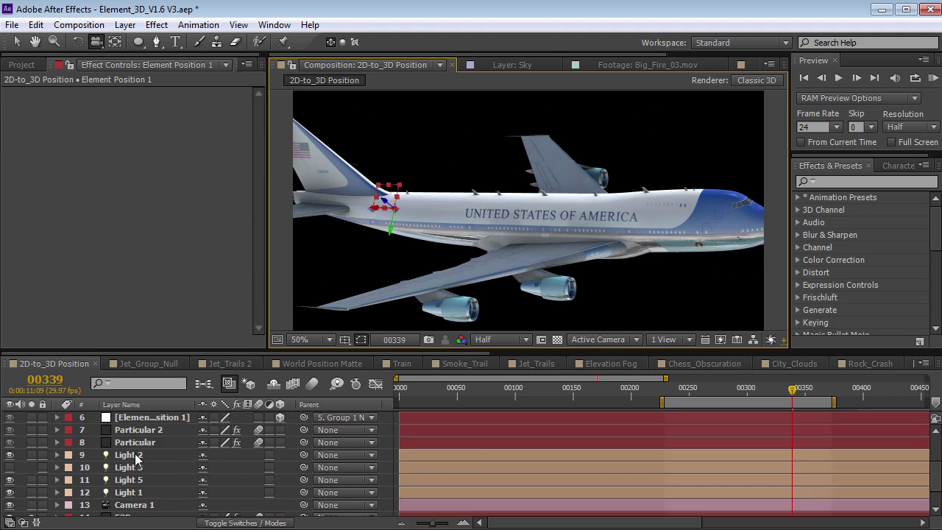
{"action": "left_click", "coordinate": [132, 485]}
{"action": "left_click", "coordinate": [153, 259]}
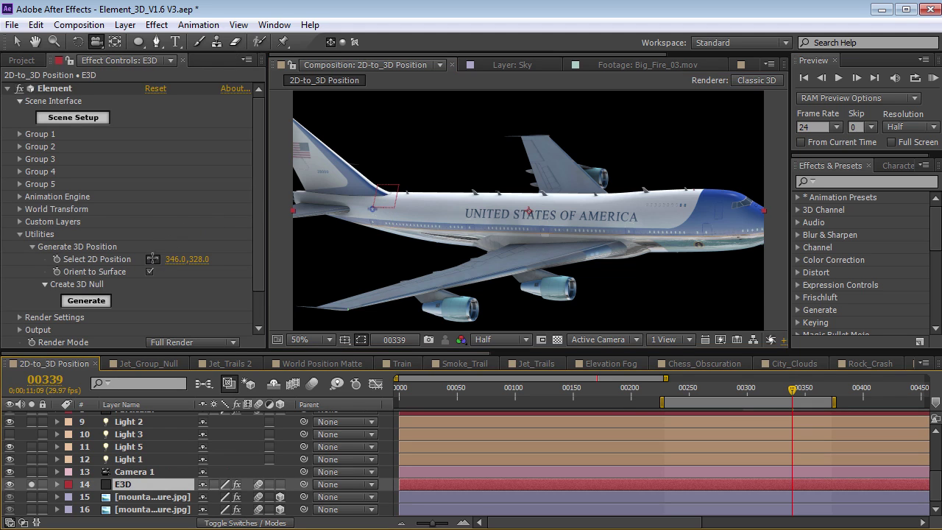
{"action": "left_click", "coordinate": [700, 213]}
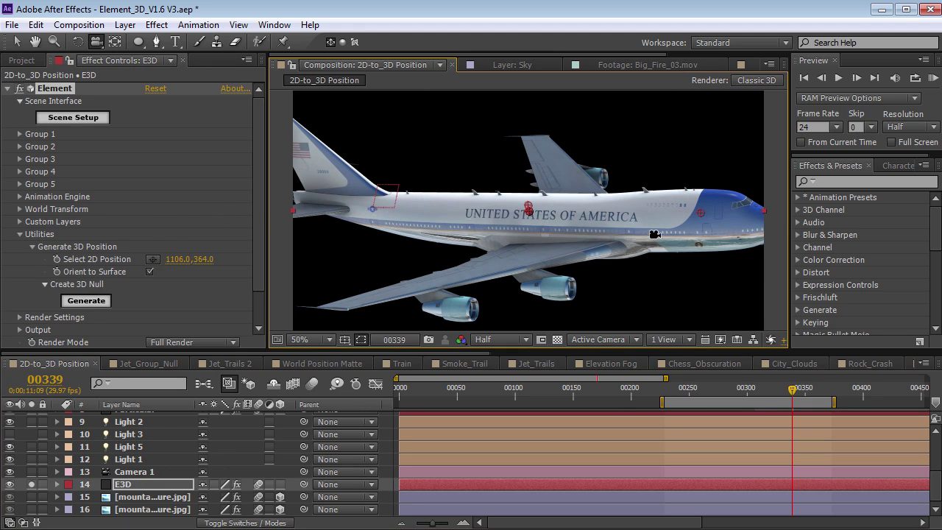
{"action": "left_click", "coordinate": [86, 301]}
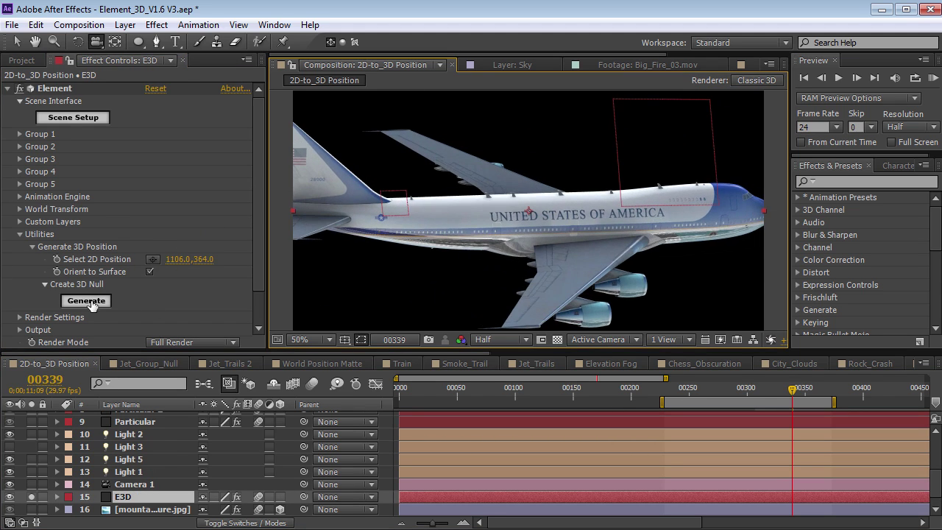
Generate 3D nulls on the plane's near wing at 2D position 700, 604 and on the tailplane at 268, 410
{"action": "left_click", "coordinate": [153, 259]}
{"action": "left_click", "coordinate": [551, 301]}
{"action": "left_click", "coordinate": [86, 301]}
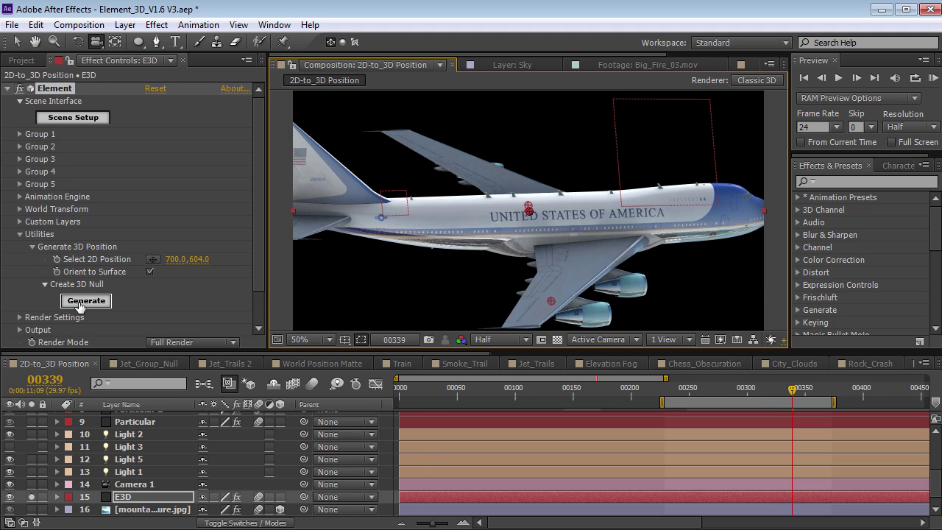
{"action": "left_click_drag", "start_coordinate": [533, 250], "coordinate": [559, 264]}
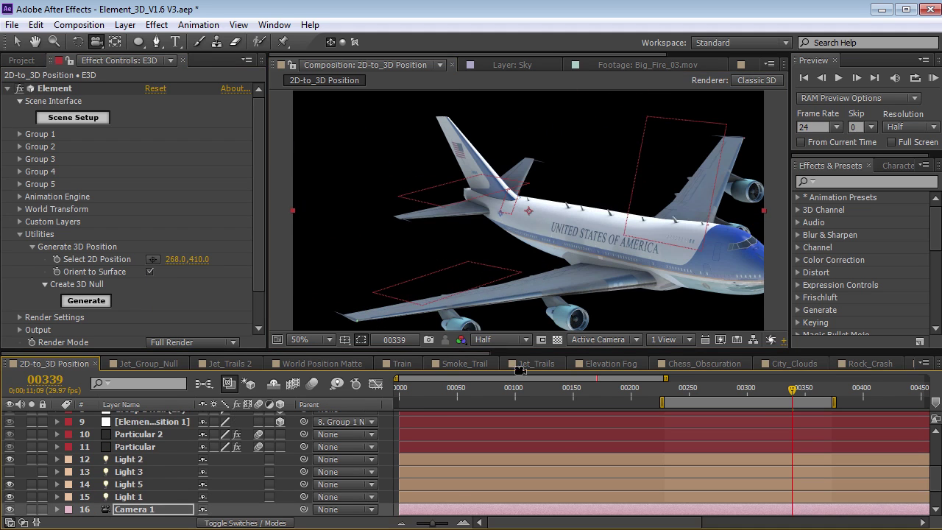
Scrub the plane animation to check that the nulls follow it, and review the Jet_Group_Null composition around frame 87
{"action": "left_click_drag", "start_coordinate": [689, 389], "coordinate": [734, 389]}
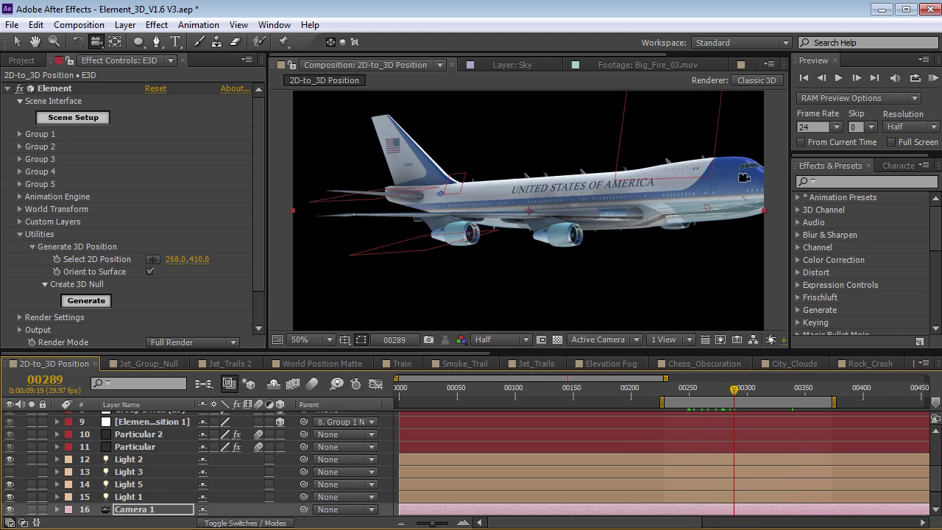
{"action": "left_click", "coordinate": [684, 390]}
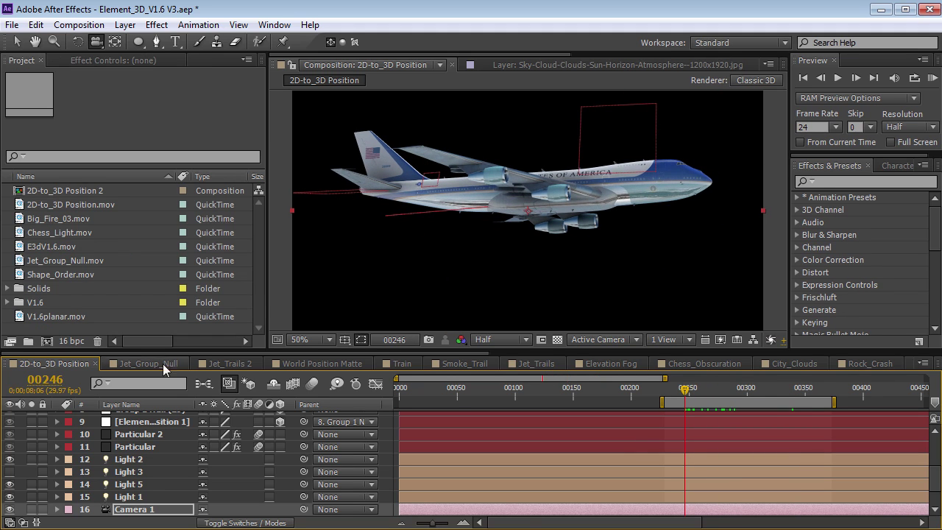
{"action": "left_click", "coordinate": [148, 364]}
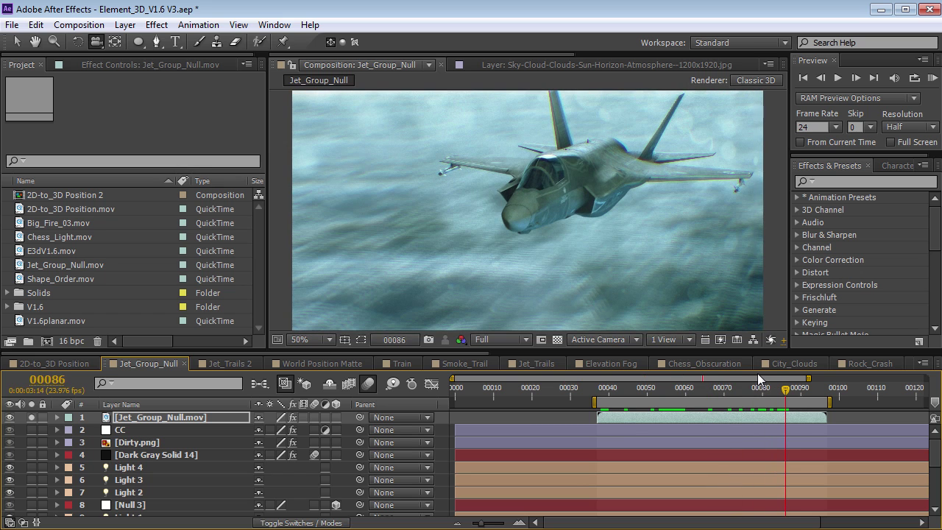
{"action": "left_click_drag", "start_coordinate": [748, 388], "coordinate": [789, 391]}
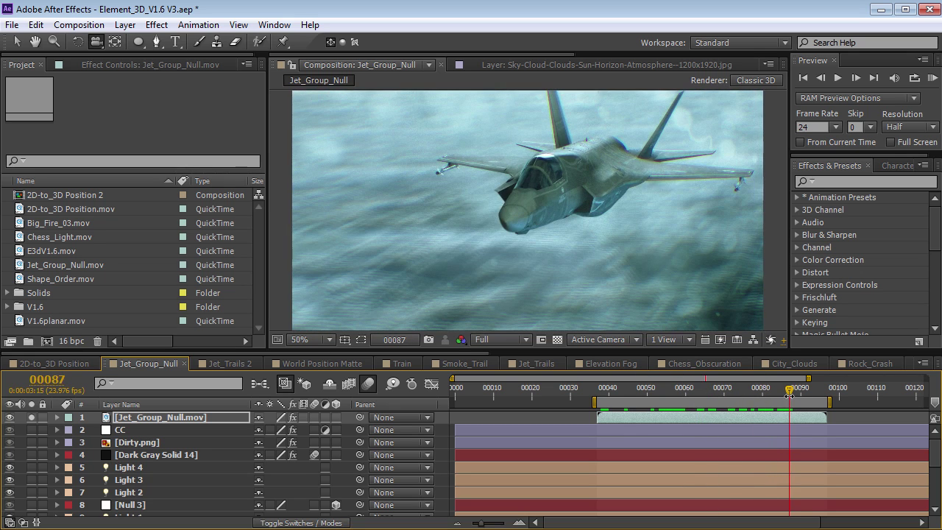
Open the Jet_Trails 2 composition and orbit the camera slightly around the jet
{"action": "left_click", "coordinate": [231, 364]}
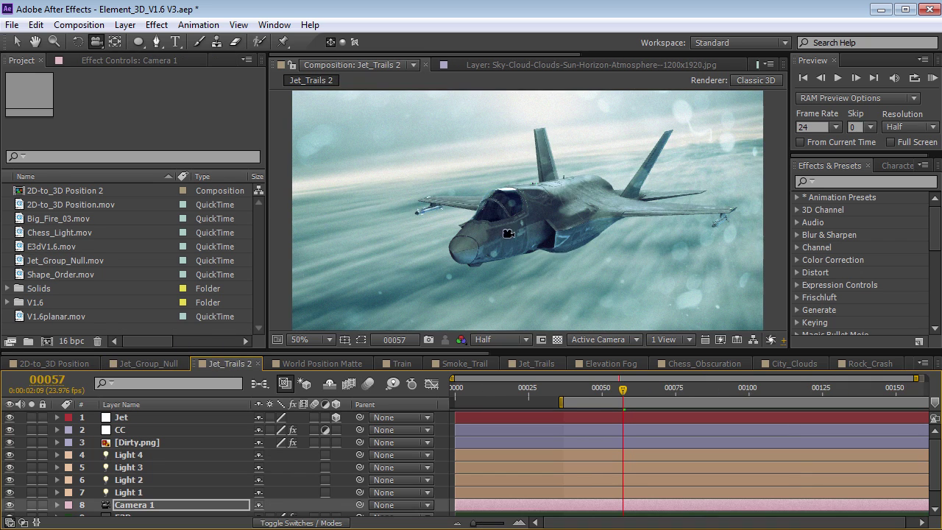
{"action": "left_click_drag", "start_coordinate": [524, 238], "coordinate": [453, 234]}
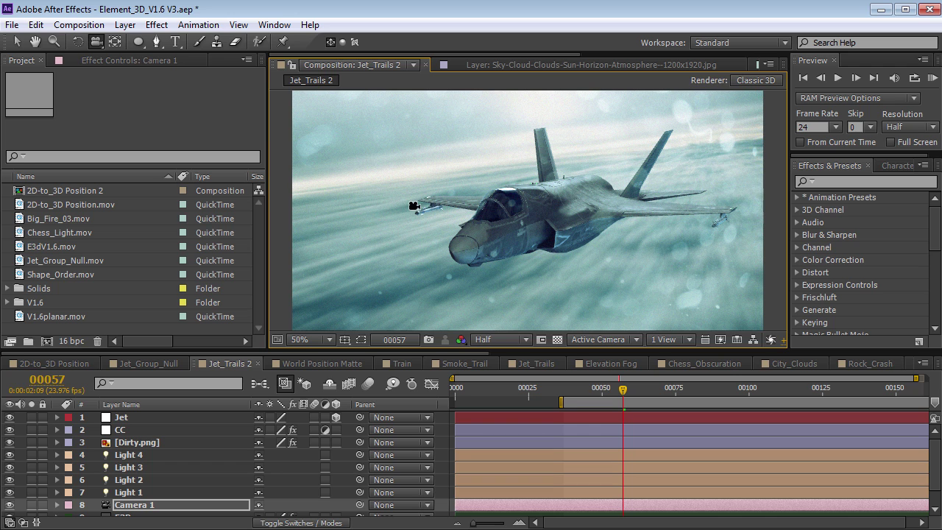
{"action": "left_click_drag", "start_coordinate": [650, 272], "coordinate": [471, 221]}
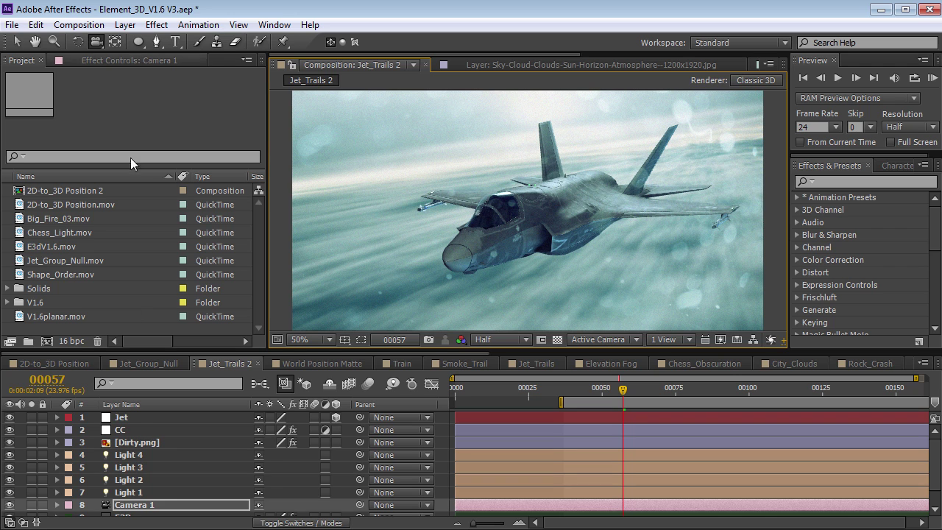
Open Scene Setup for the Element effect on the E3D layer and select the Jet model
{"action": "scroll", "coordinate": [140, 499], "scroll_direction": "down", "scroll_amount": 1}
{"action": "left_click", "coordinate": [129, 496]}
{"action": "left_click", "coordinate": [93, 62]}
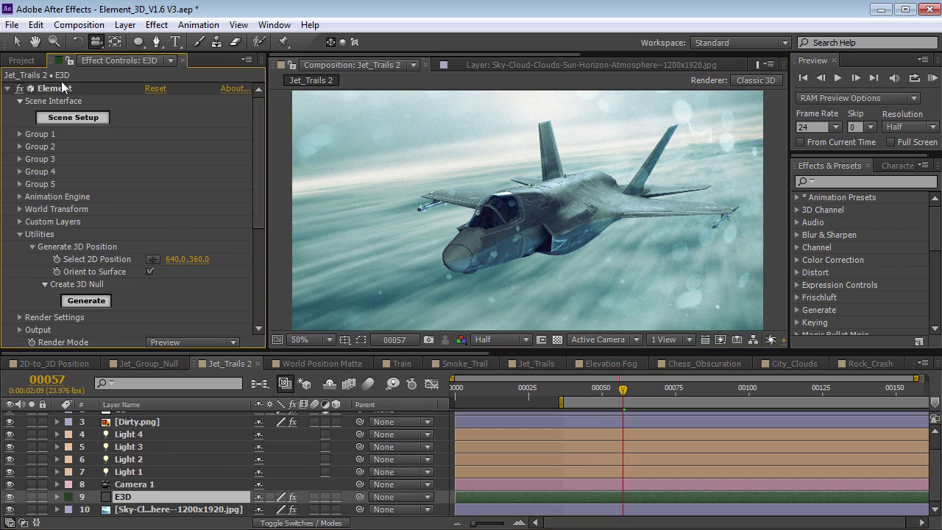
{"action": "left_click", "coordinate": [55, 88]}
{"action": "left_click", "coordinate": [74, 118]}
{"action": "left_click", "coordinate": [550, 112]}
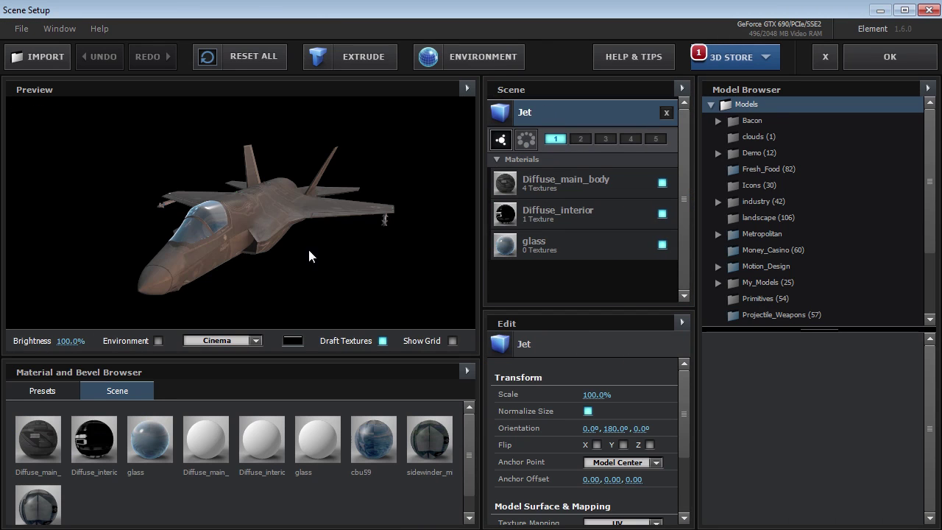
Add the sidewinder_missile_fire model from the Projectile_Weapons folder to the scene
{"action": "left_click_drag", "start_coordinate": [929, 176], "coordinate": [929, 222]}
{"action": "left_click", "coordinate": [775, 241]}
{"action": "left_click_drag", "start_coordinate": [930, 354], "coordinate": [923, 511]}
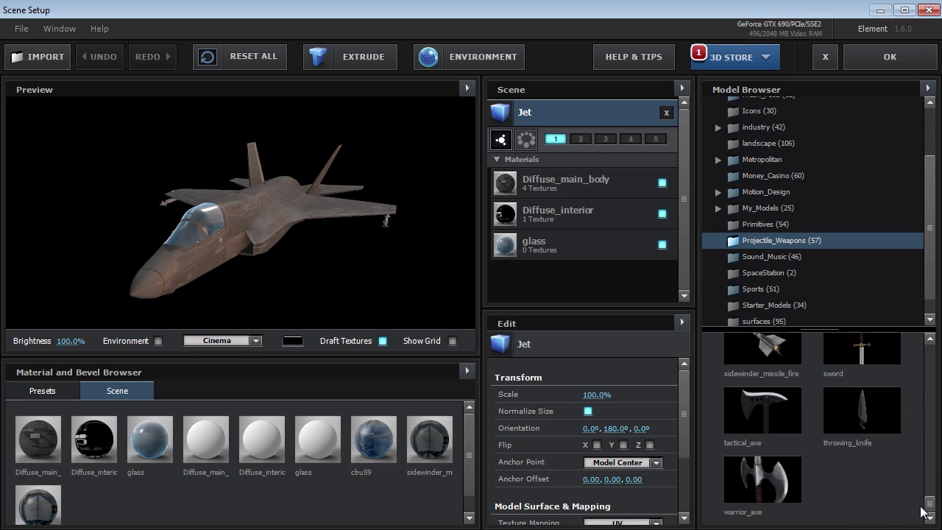
{"action": "scroll", "coordinate": [785, 453], "scroll_direction": "up", "scroll_amount": 1}
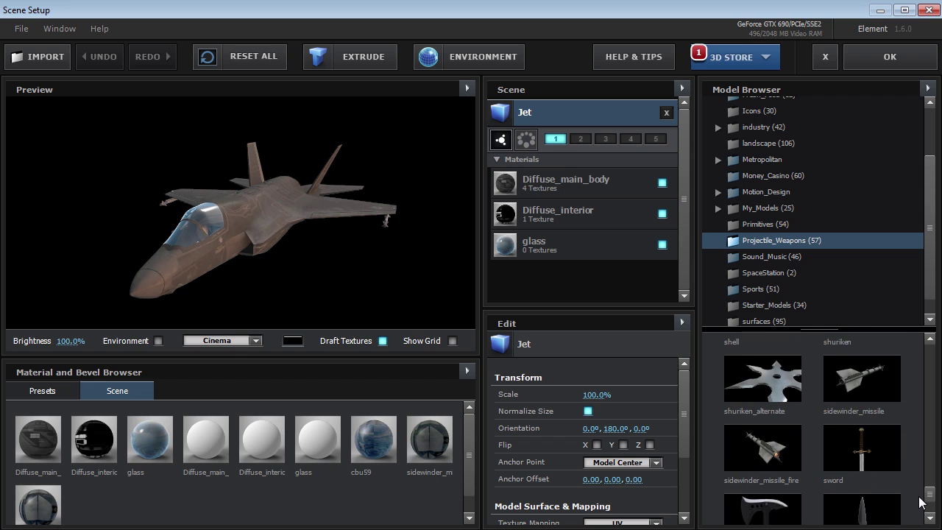
{"action": "left_click", "coordinate": [762, 440]}
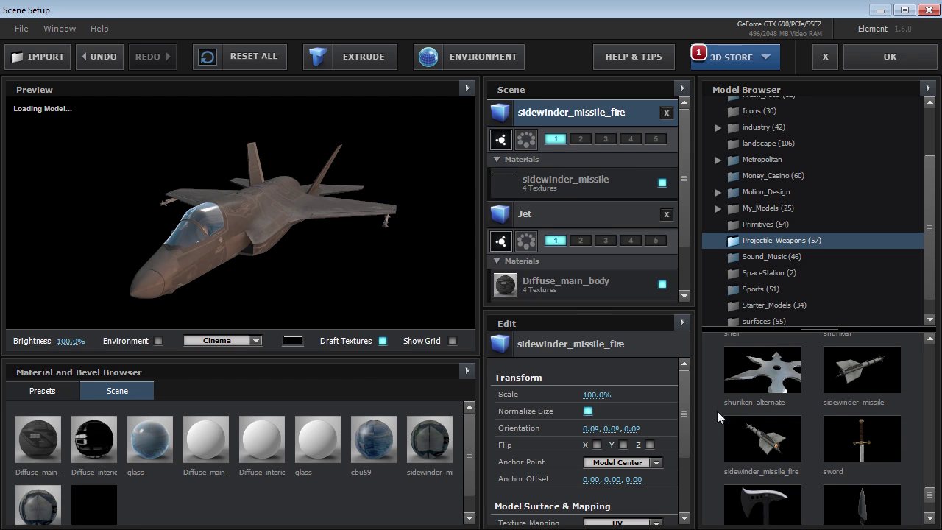
Set the sidewinder_missile material's specular to 1.03 and its diffuse color to light grey D1D1D1
{"action": "left_click", "coordinate": [563, 178]}
{"action": "left_click_drag", "start_coordinate": [682, 383], "coordinate": [683, 407]}
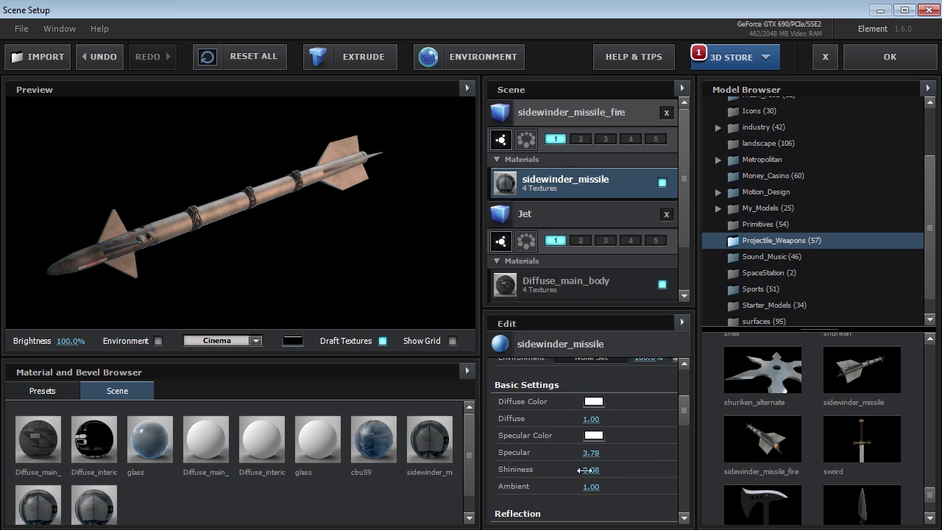
{"action": "left_click_drag", "start_coordinate": [593, 452], "coordinate": [382, 460]}
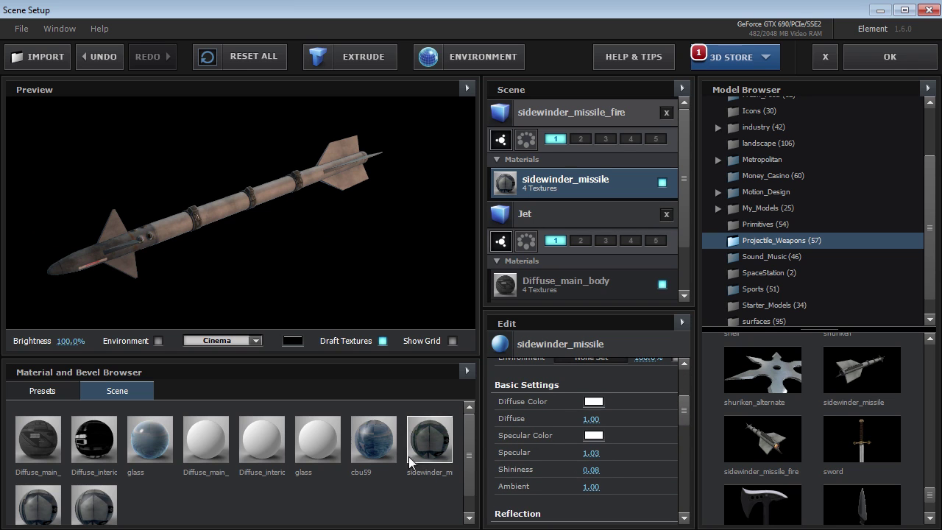
{"action": "left_click", "coordinate": [593, 401]}
{"action": "left_click_drag", "start_coordinate": [468, 363], "coordinate": [461, 358]}
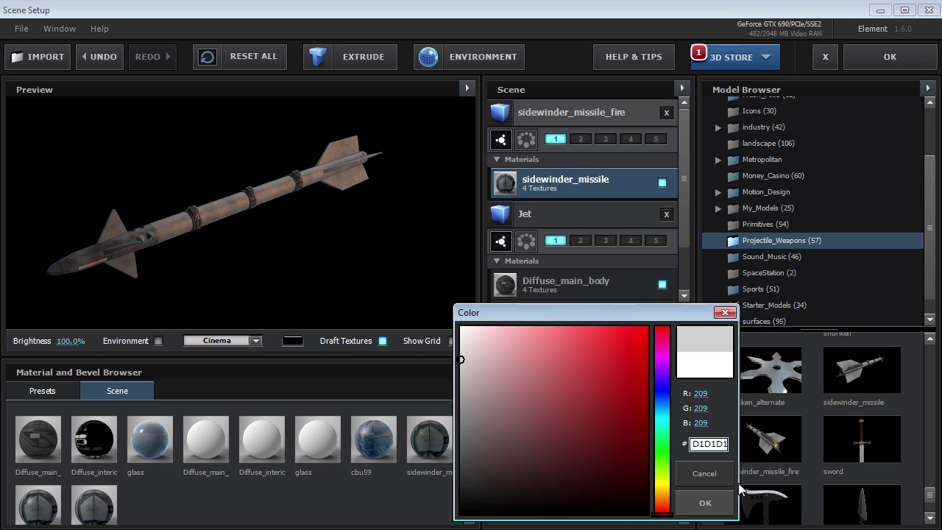
{"action": "left_click", "coordinate": [705, 504]}
{"action": "left_click_drag", "start_coordinate": [191, 140], "coordinate": [265, 190]}
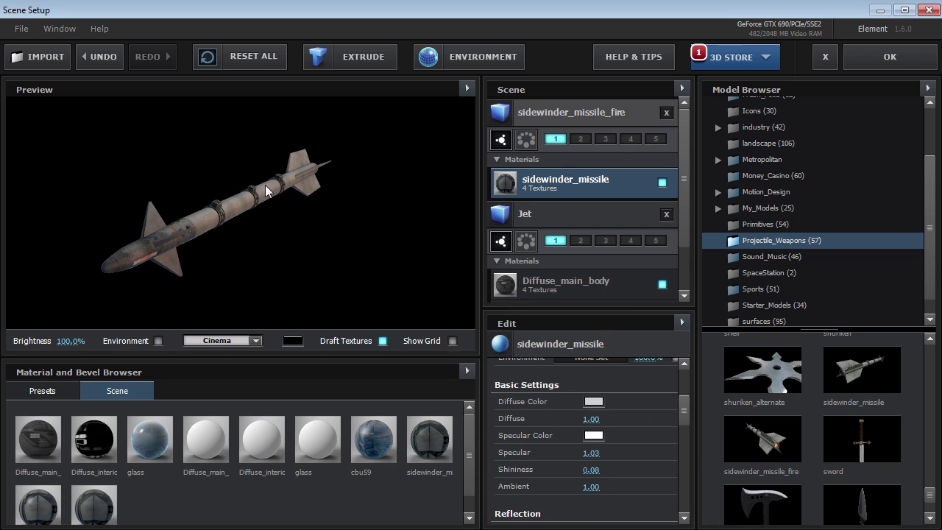
Assign the sidewinder_missile_fire model to group 2 and apply the scene setup
{"action": "left_click", "coordinate": [585, 112]}
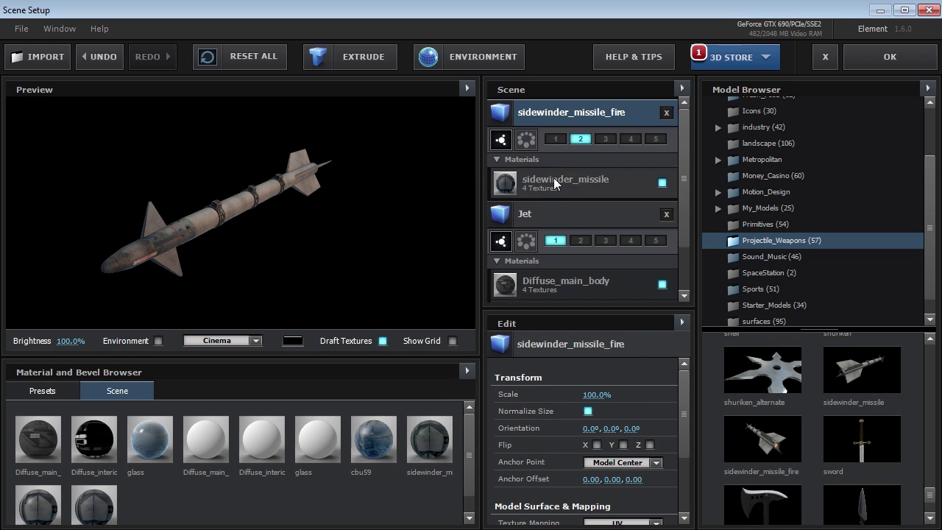
{"action": "left_click", "coordinate": [580, 139]}
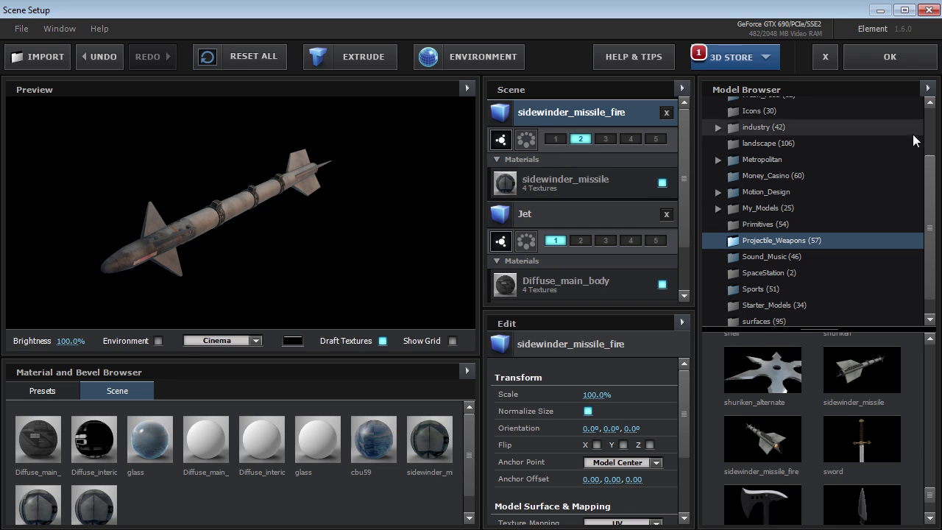
{"action": "left_click", "coordinate": [890, 58]}
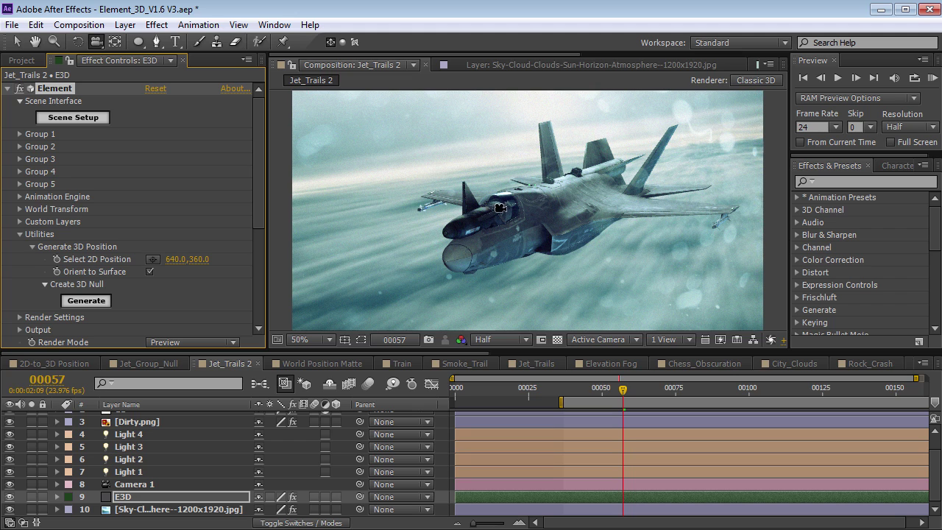
Try placing the missile by setting Group 2's Position XY to 745, 402, Position Z to 140 and Particle Size to 7.02
{"action": "left_click", "coordinate": [20, 146]}
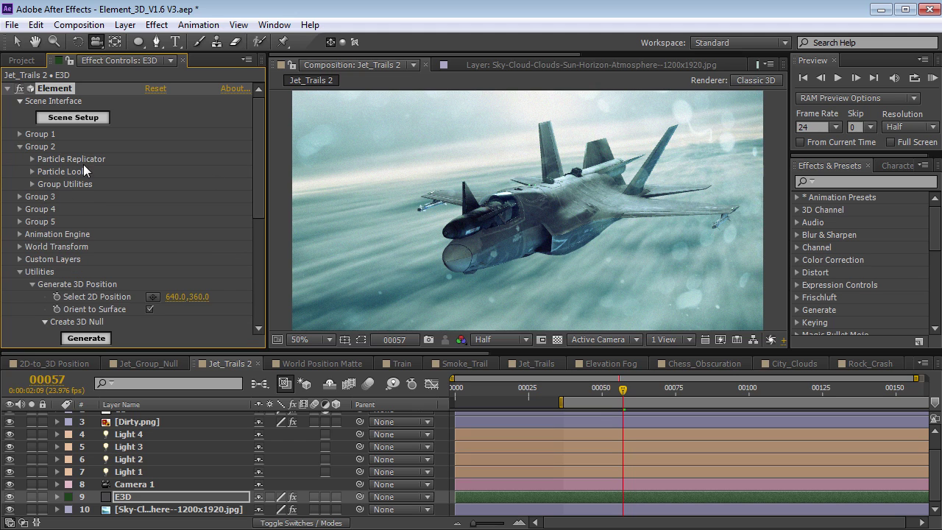
{"action": "left_click", "coordinate": [33, 159]}
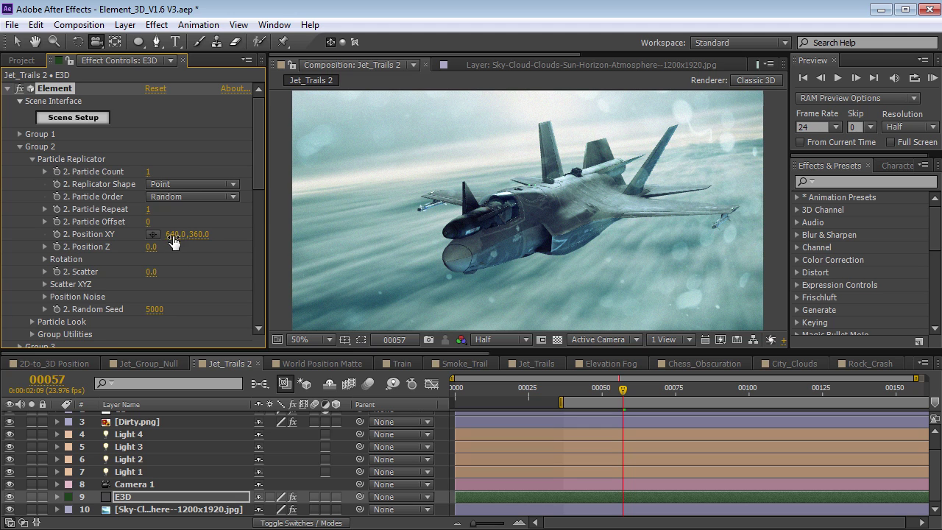
{"action": "left_click_drag", "start_coordinate": [199, 234], "coordinate": [255, 225]}
{"action": "left_click_drag", "start_coordinate": [151, 253], "coordinate": [639, 266]}
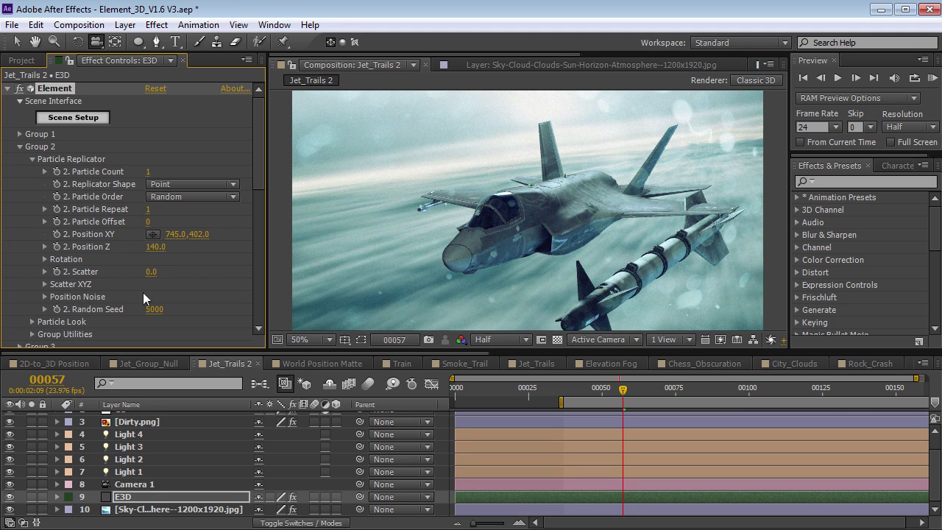
{"action": "left_click", "coordinate": [33, 321]}
{"action": "left_click_drag", "start_coordinate": [153, 252], "coordinate": [118, 253]}
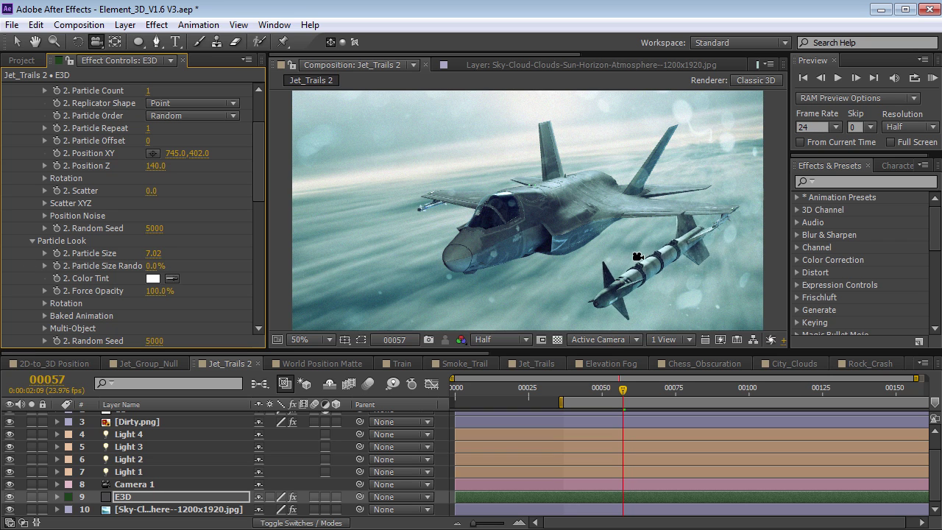
{"action": "left_click", "coordinate": [125, 24]}
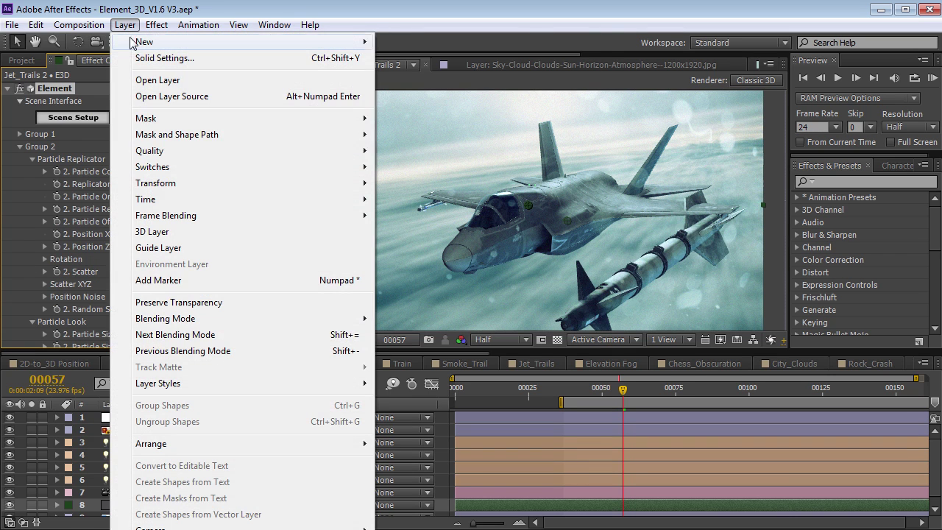
{"action": "mouse_move", "coordinate": [309, 42]}
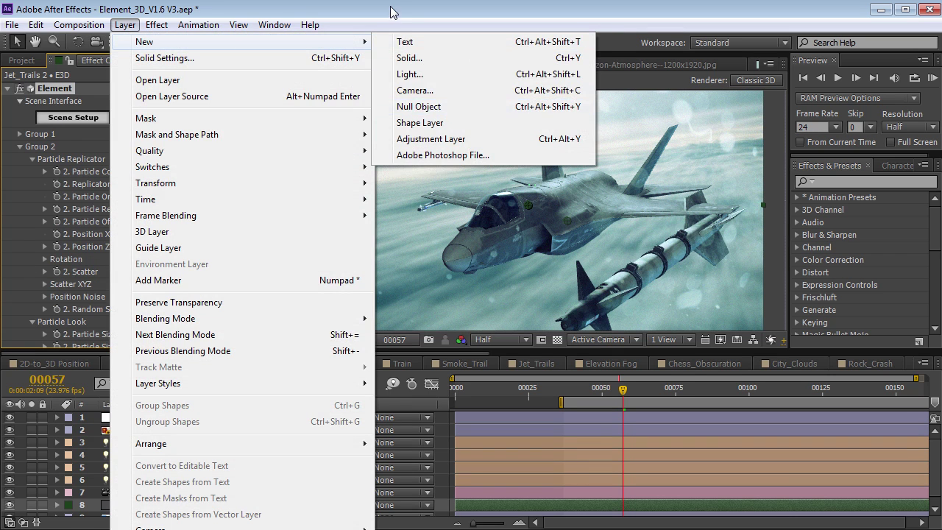
{"action": "left_click", "coordinate": [395, 18]}
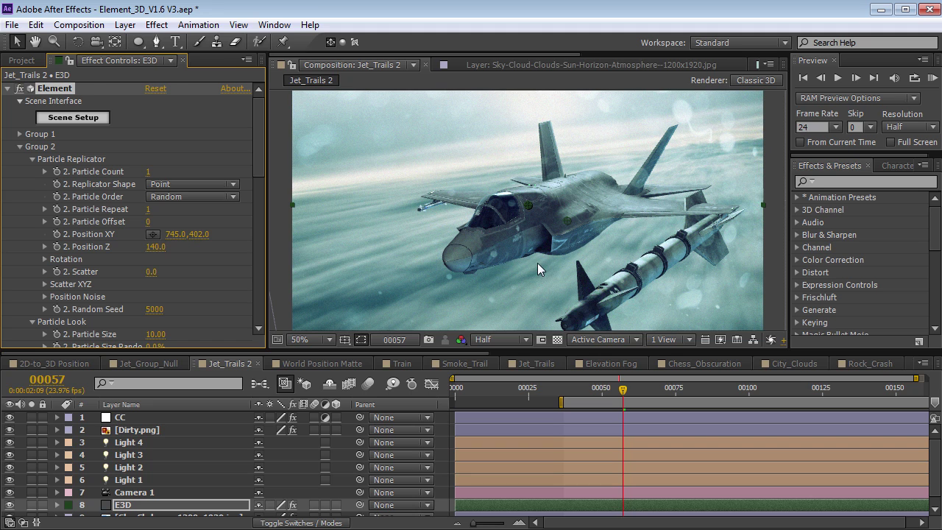
Reset Group 2's settings with its group utilities and create a group null for it
{"action": "left_click", "coordinate": [31, 159]}
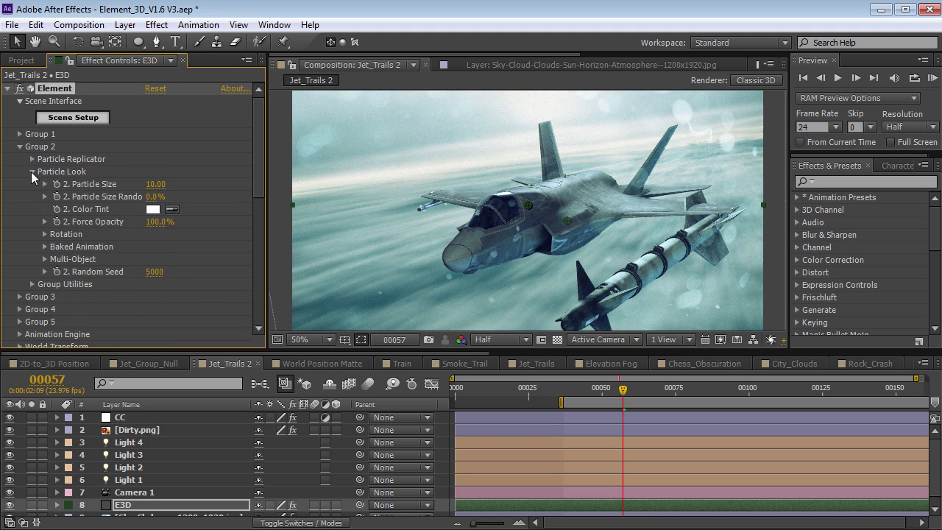
{"action": "left_click", "coordinate": [32, 171]}
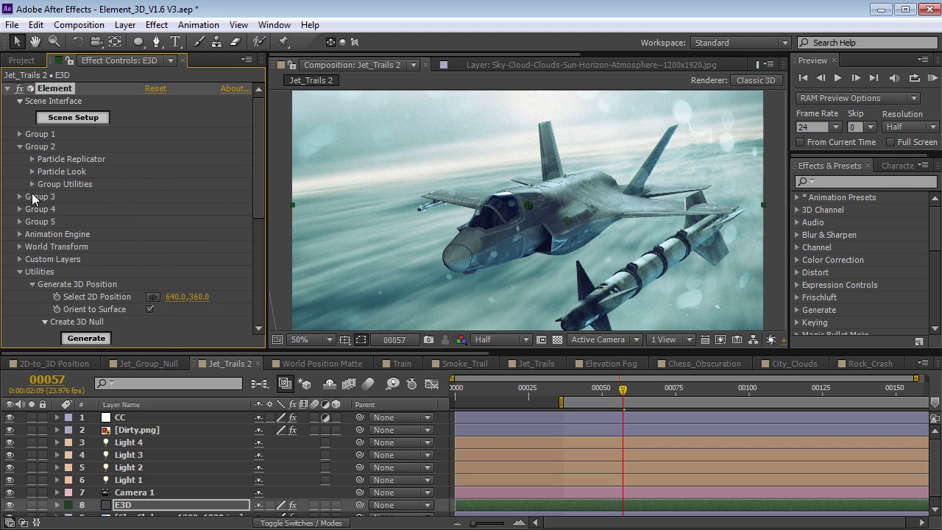
{"action": "left_click", "coordinate": [31, 184]}
{"action": "key", "text": "comma"}
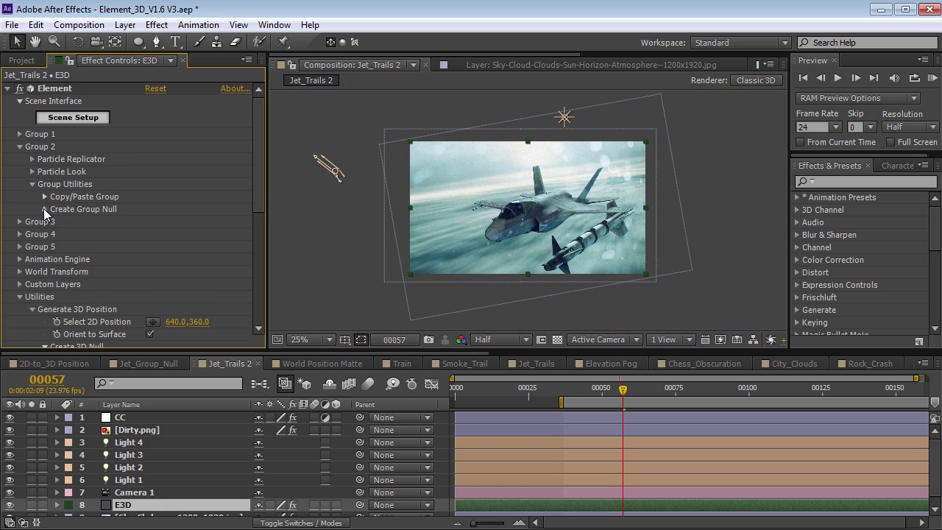
{"action": "left_click", "coordinate": [44, 209]}
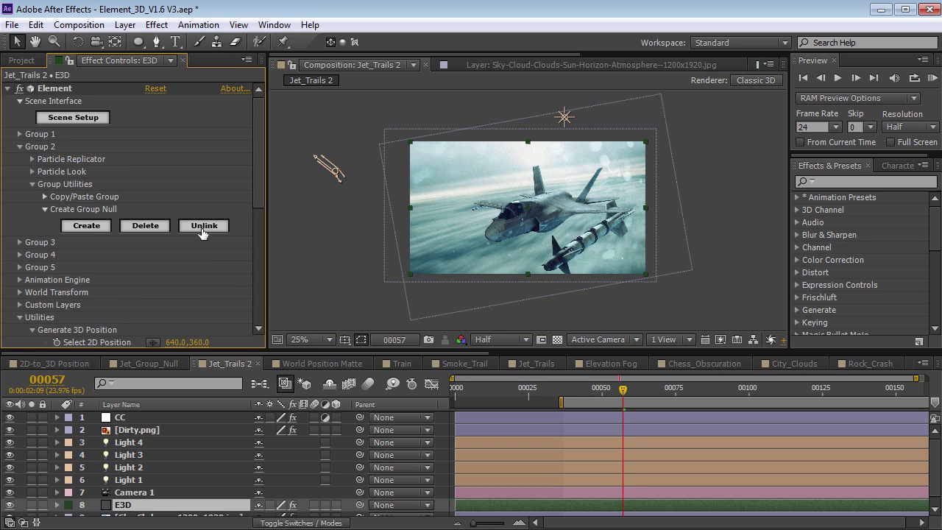
{"action": "left_click", "coordinate": [44, 196]}
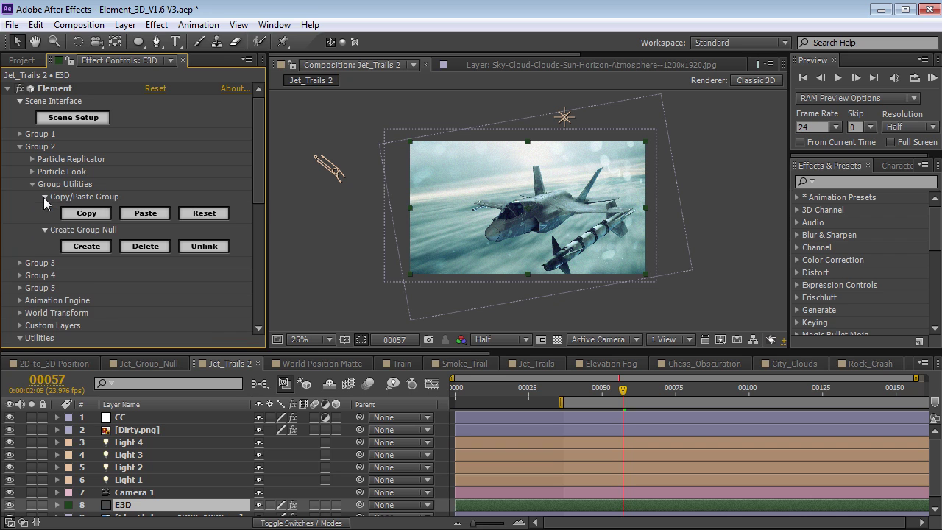
{"action": "left_click", "coordinate": [201, 214]}
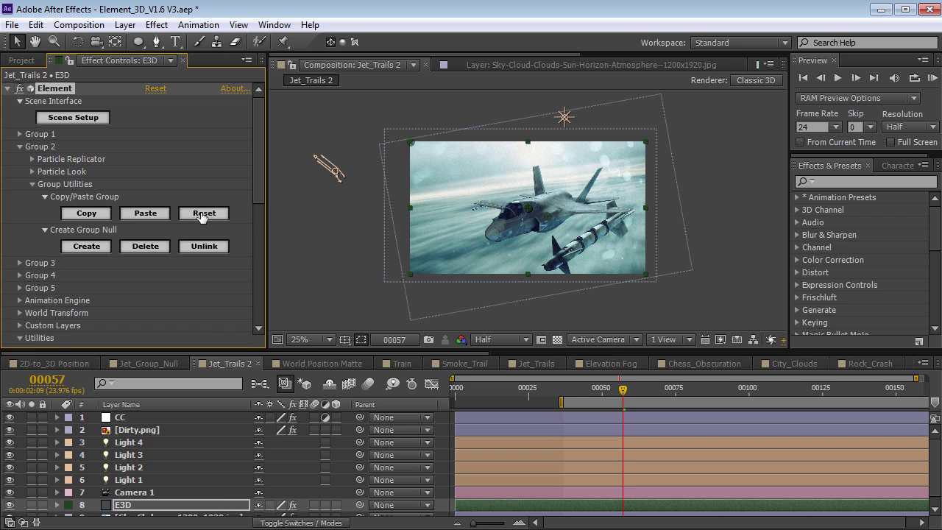
{"action": "left_click", "coordinate": [44, 196]}
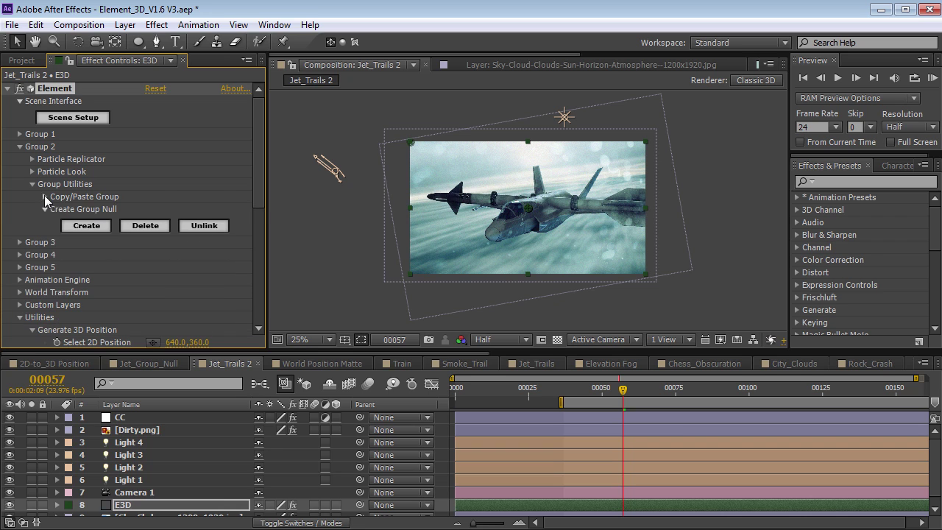
{"action": "left_click", "coordinate": [87, 226]}
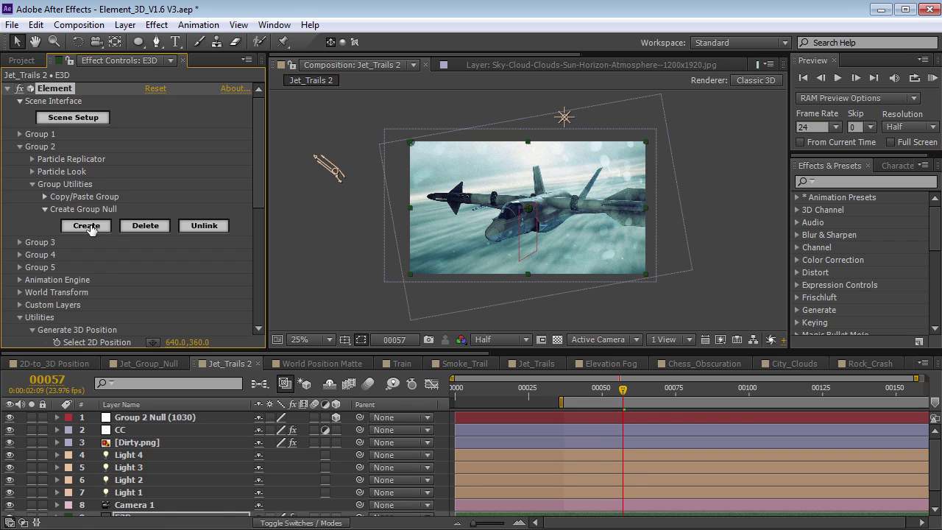
{"action": "scroll", "coordinate": [527, 270], "scroll_direction": "up", "scroll_amount": 2}
{"action": "scroll", "coordinate": [173, 438], "scroll_direction": "up", "scroll_amount": 3}
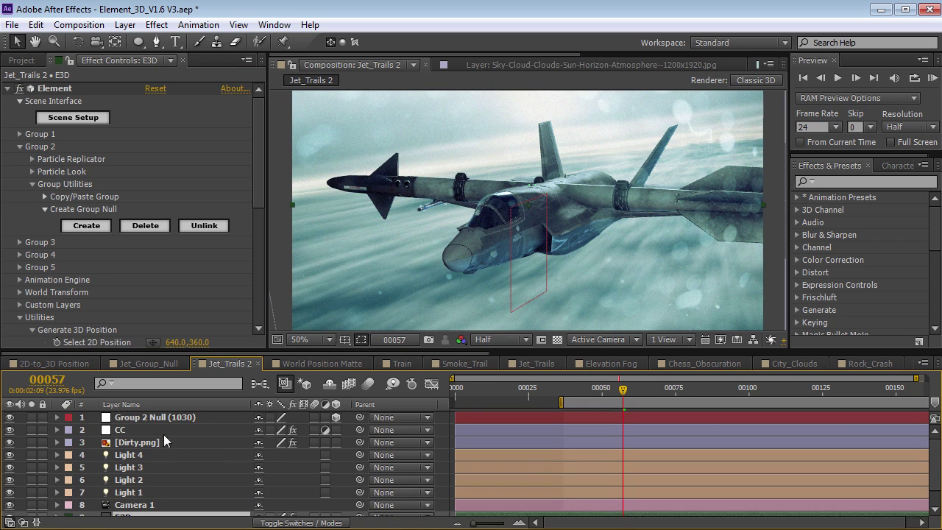
Change the label color of the Group 2 null layer to yellow
{"action": "left_click", "coordinate": [155, 417]}
{"action": "left_click", "coordinate": [69, 418]}
{"action": "left_click", "coordinate": [103, 494]}
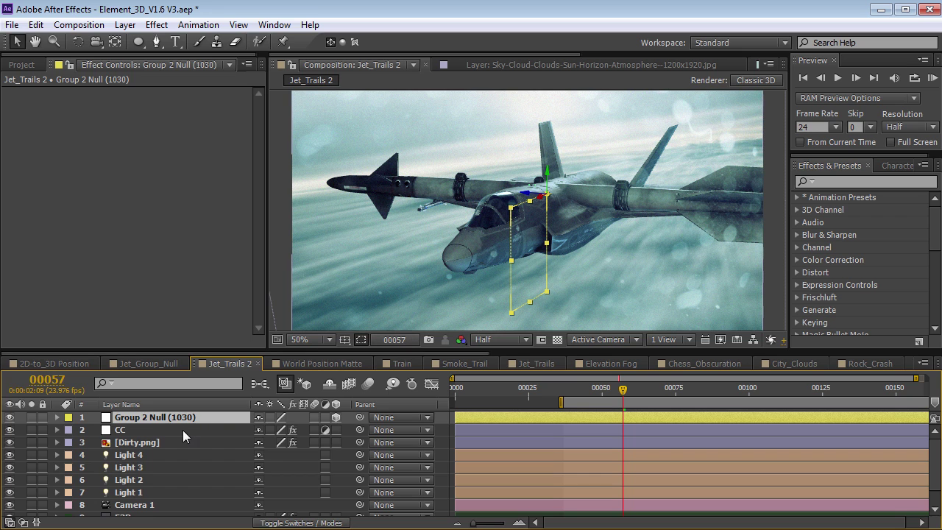
Rotate, scale down and move the Group 2 null so the small missile sits at the jet's wingtip
{"action": "key", "text": "w"}
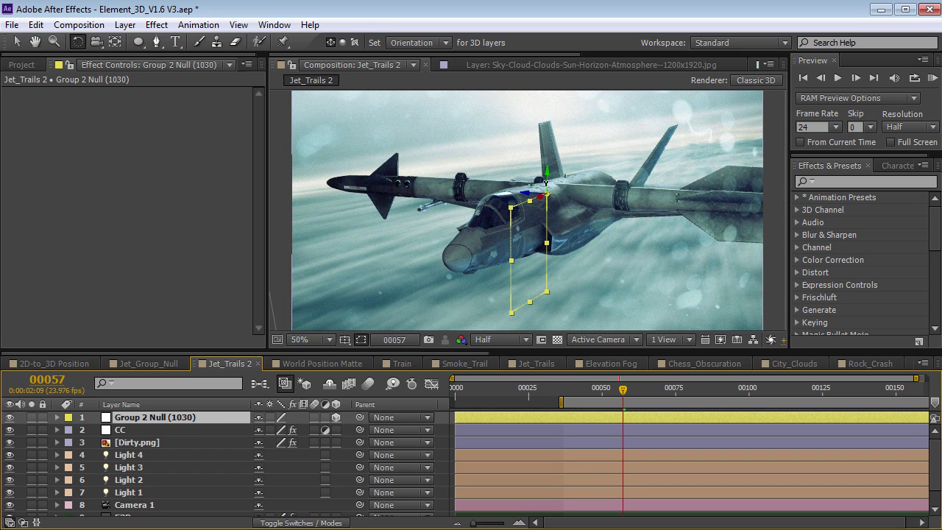
{"action": "left_click_drag", "start_coordinate": [549, 184], "coordinate": [703, 198]}
{"action": "key", "text": "v"}
Generate a 3D null from the E3D layer on the underside of the jet's opposite wing at 2D position 358, 430
{"action": "scroll", "coordinate": [148, 482], "scroll_direction": "down", "scroll_amount": 2}
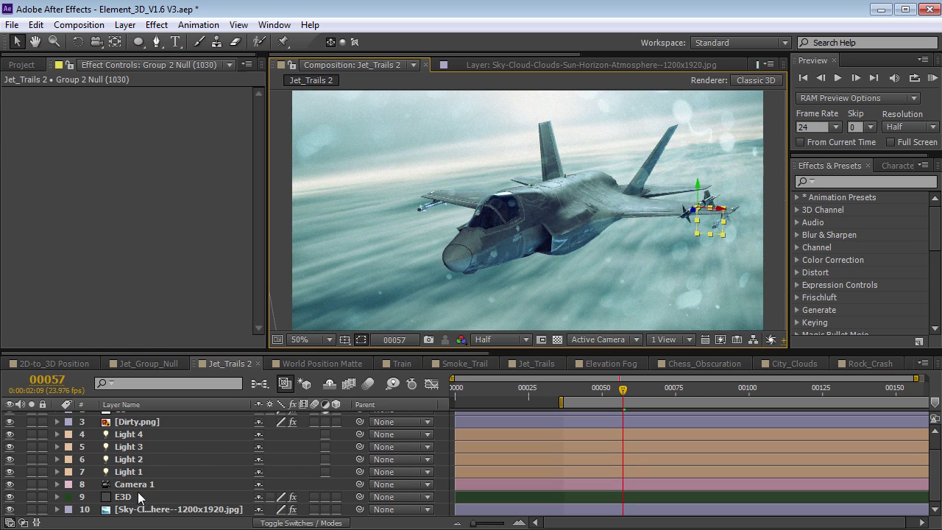
{"action": "left_click", "coordinate": [147, 497]}
{"action": "left_click_drag", "start_coordinate": [256, 175], "coordinate": [257, 246]}
{"action": "left_click", "coordinate": [154, 152]}
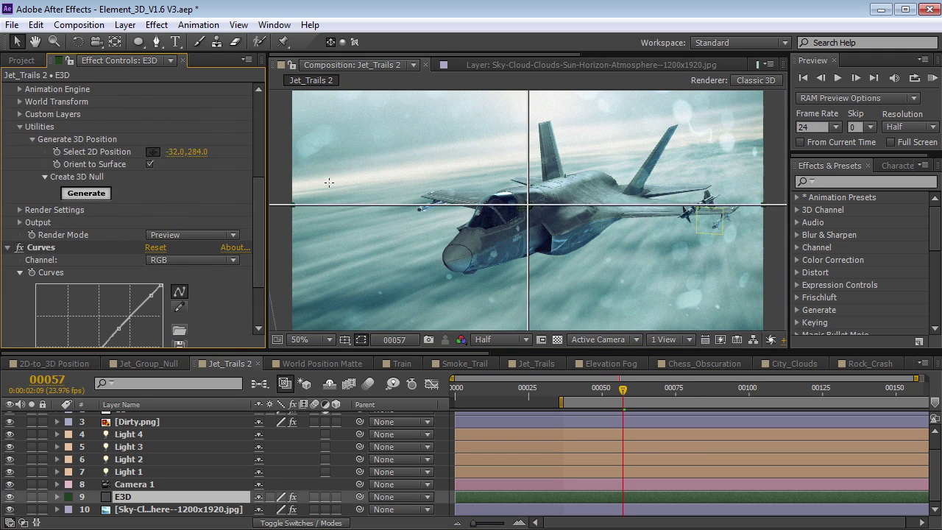
{"action": "left_click", "coordinate": [449, 197]}
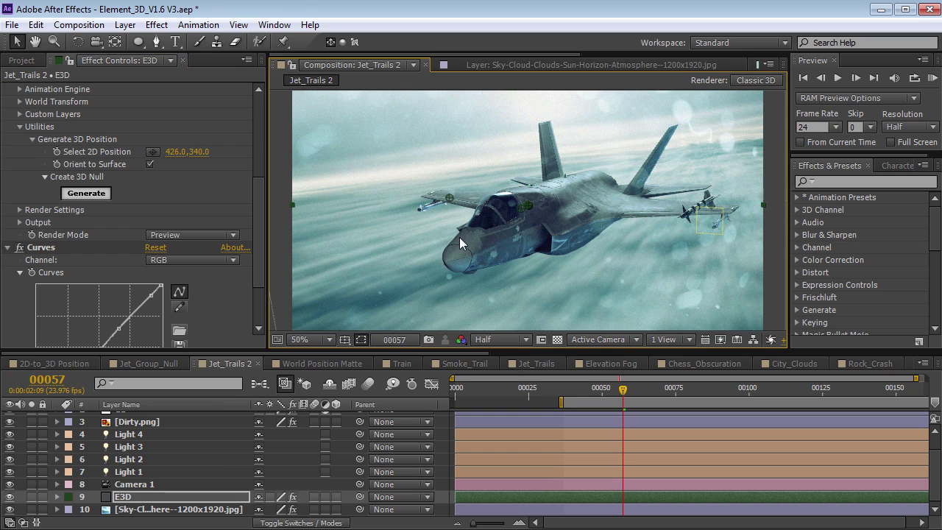
{"action": "key", "text": "c"}
{"action": "left_click_drag", "start_coordinate": [479, 237], "coordinate": [433, 235]}
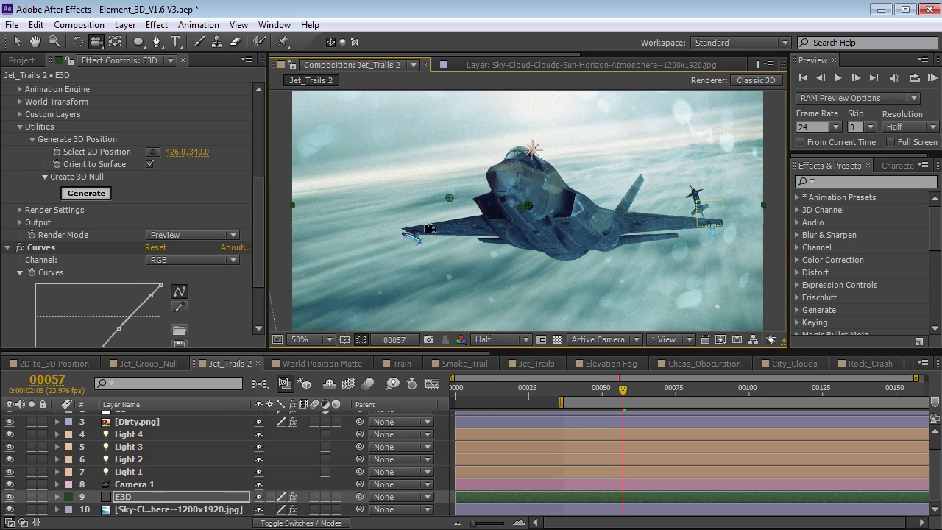
{"action": "left_click", "coordinate": [158, 153]}
{"action": "left_click", "coordinate": [424, 230]}
{"action": "left_click", "coordinate": [90, 194]}
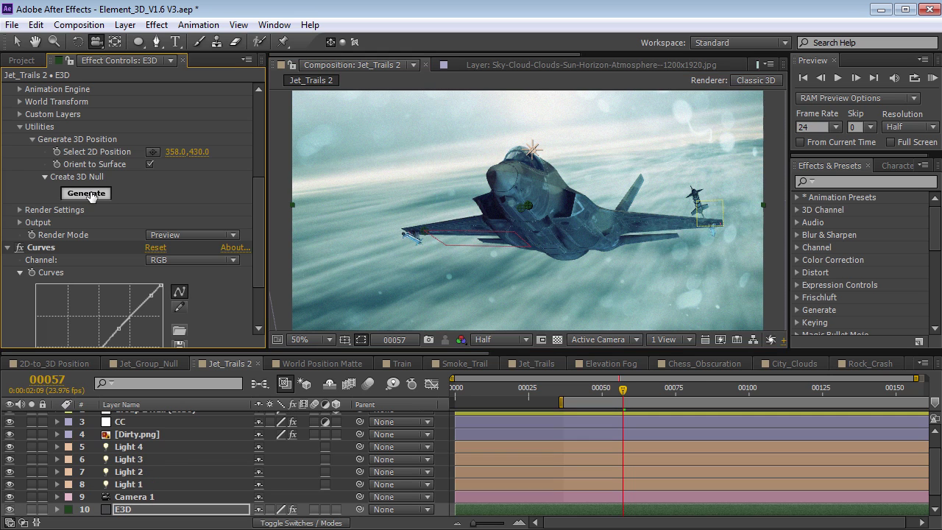
Copy the Position property of the Element Position 1 null
{"action": "left_click_drag", "start_coordinate": [552, 187], "coordinate": [618, 265]}
{"action": "scroll", "coordinate": [169, 442], "scroll_direction": "up", "scroll_amount": 2}
{"action": "left_click", "coordinate": [143, 417]}
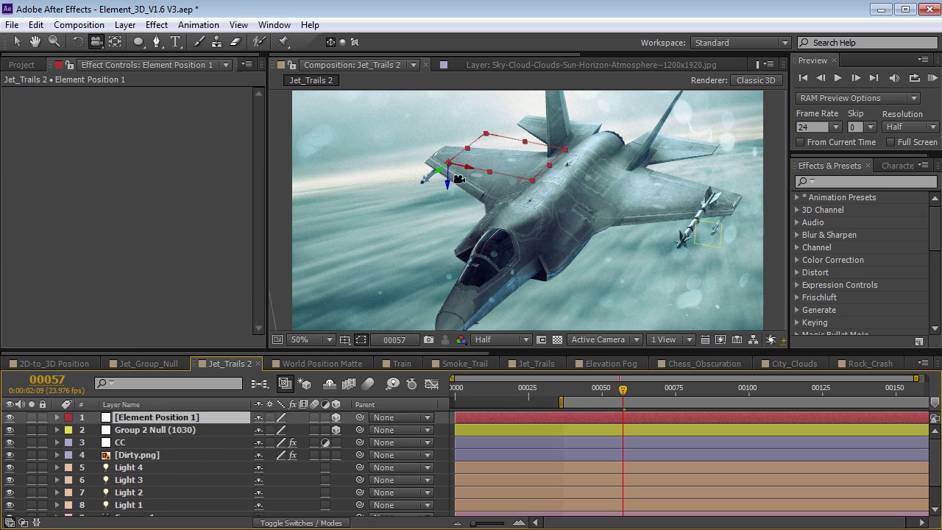
{"action": "key", "text": "p"}
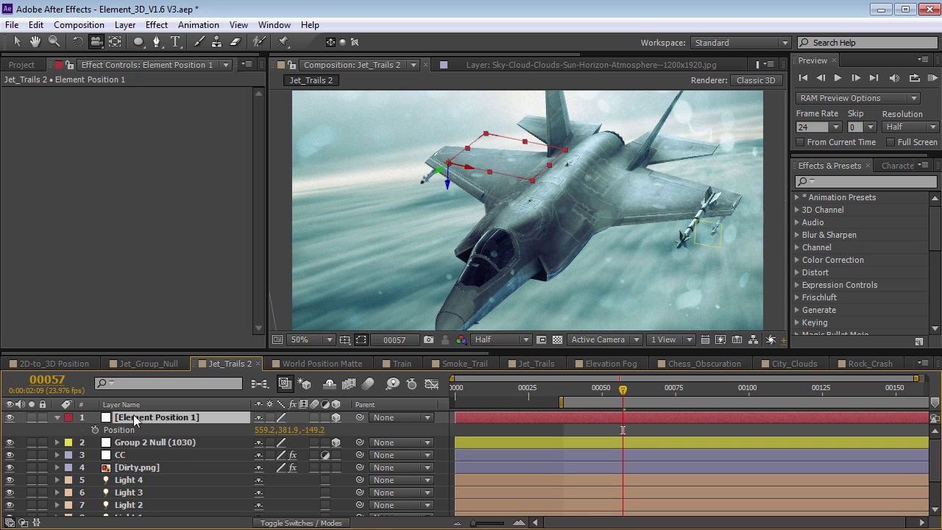
{"action": "left_click", "coordinate": [141, 430]}
{"action": "left_click", "coordinate": [36, 25]}
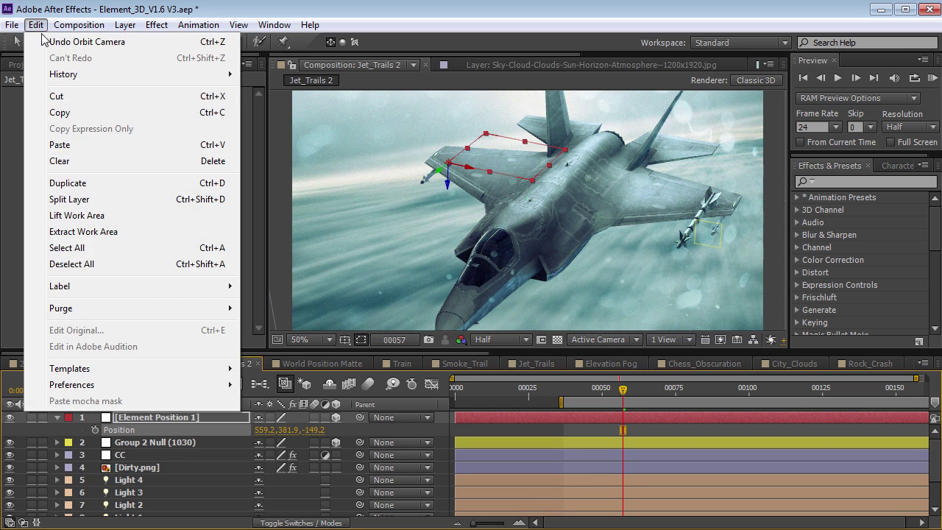
{"action": "left_click", "coordinate": [65, 114]}
Paste the copied position onto the Group 2 null's Position and delete the Element Position 1 null
{"action": "left_click", "coordinate": [171, 444]}
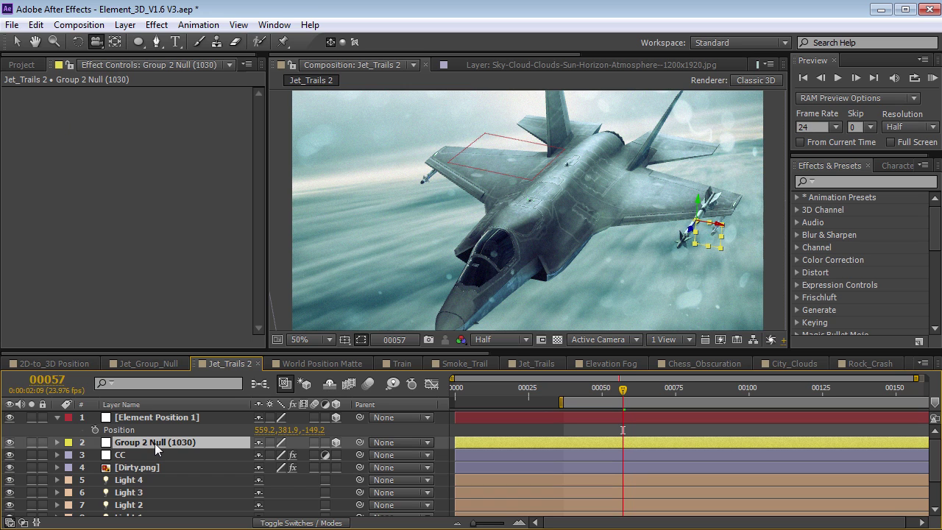
{"action": "key", "text": "ctrl+v"}
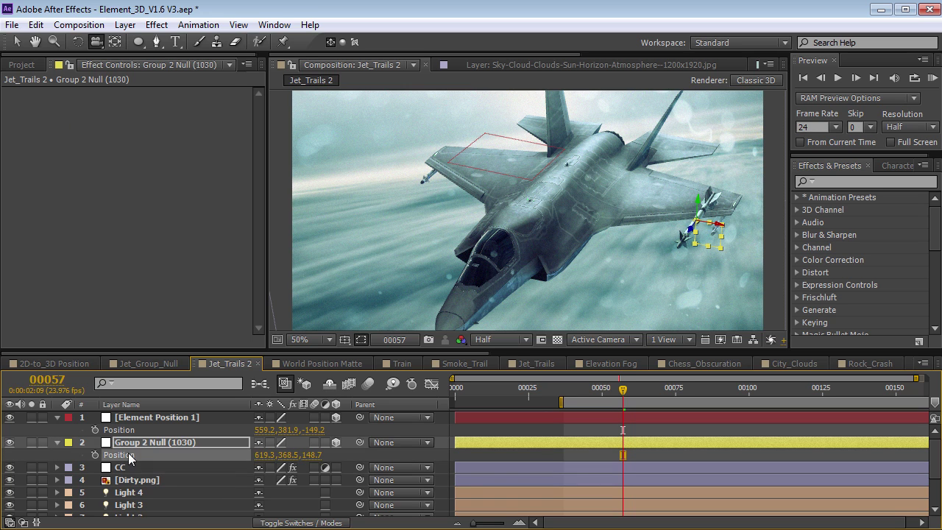
{"action": "left_click", "coordinate": [35, 24]}
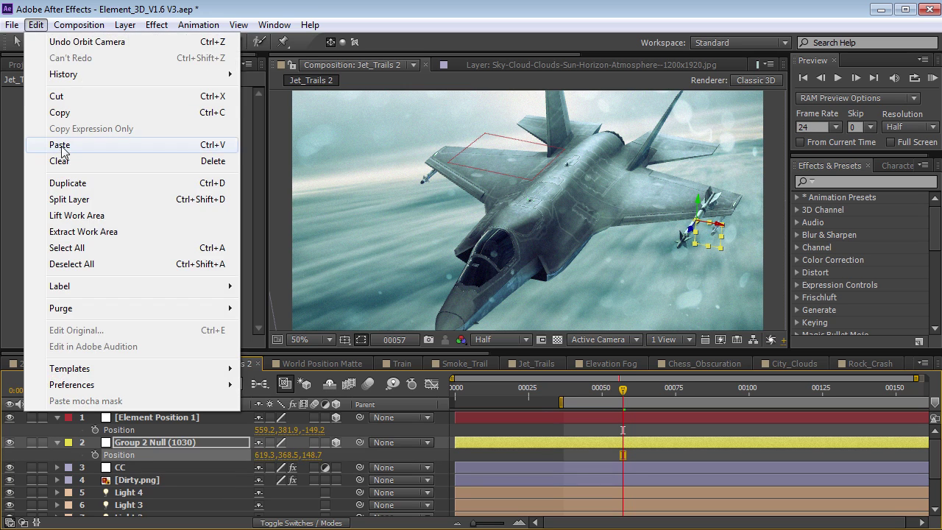
{"action": "left_click", "coordinate": [61, 146]}
{"action": "left_click_drag", "start_coordinate": [490, 229], "coordinate": [413, 255]}
{"action": "left_click", "coordinate": [154, 418]}
{"action": "key", "text": "Delete"}
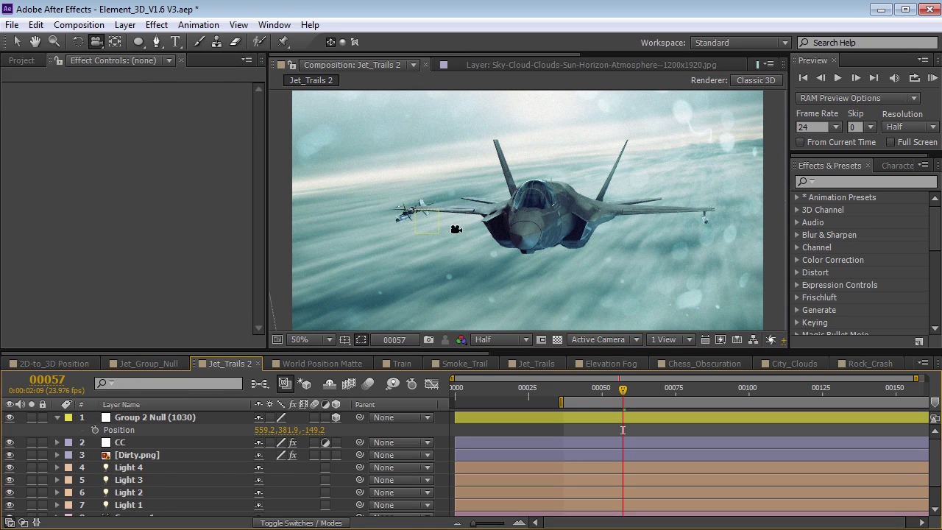
Move the Group 2 null down to position 558.9, 390.7, -149.3 so the missile hangs beneath the jet's wing
{"action": "left_click", "coordinate": [147, 418]}
{"action": "key", "text": "v"}
{"action": "key", "text": "period"}
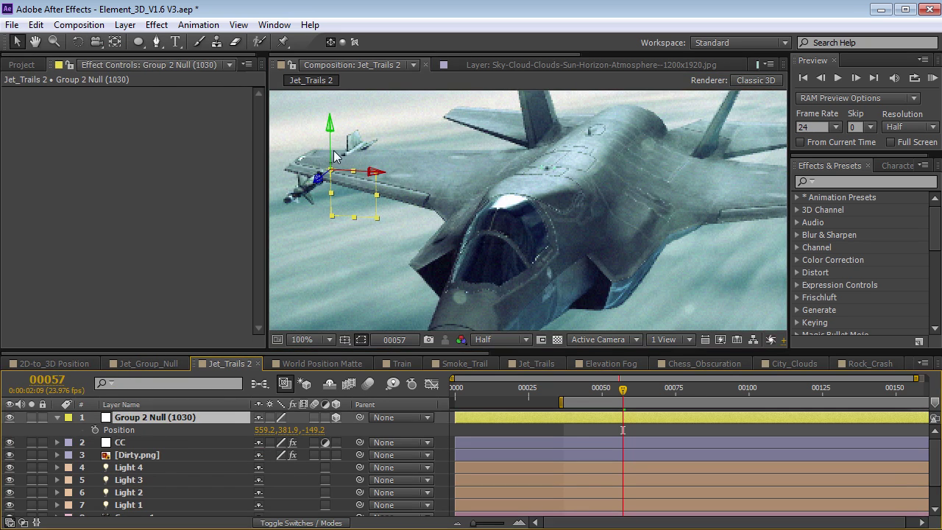
{"action": "key", "text": "shift+Down"}
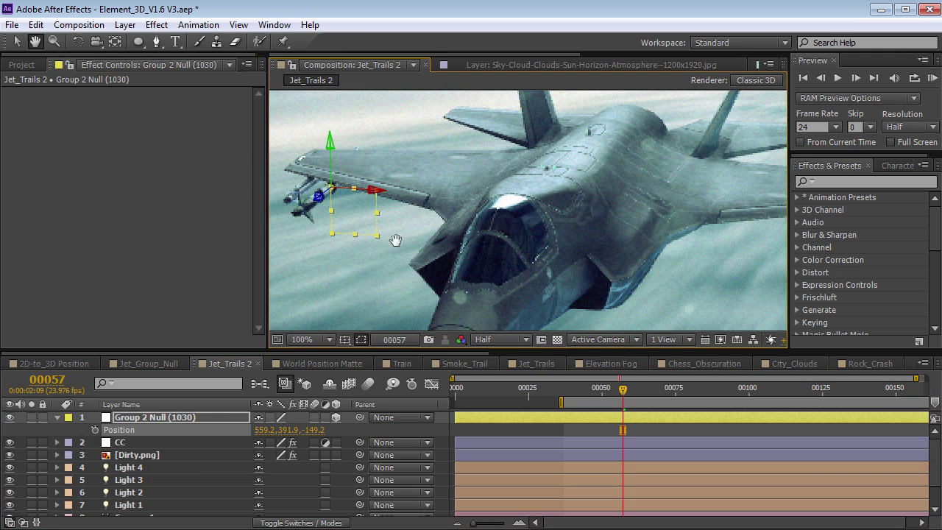
{"action": "left_click_drag", "start_coordinate": [389, 235], "coordinate": [451, 232]}
{"action": "left_click", "coordinate": [432, 211]}
{"action": "left_click_drag", "start_coordinate": [425, 197], "coordinate": [426, 196]}
{"action": "scroll", "coordinate": [534, 212], "scroll_direction": "down", "scroll_amount": 2}
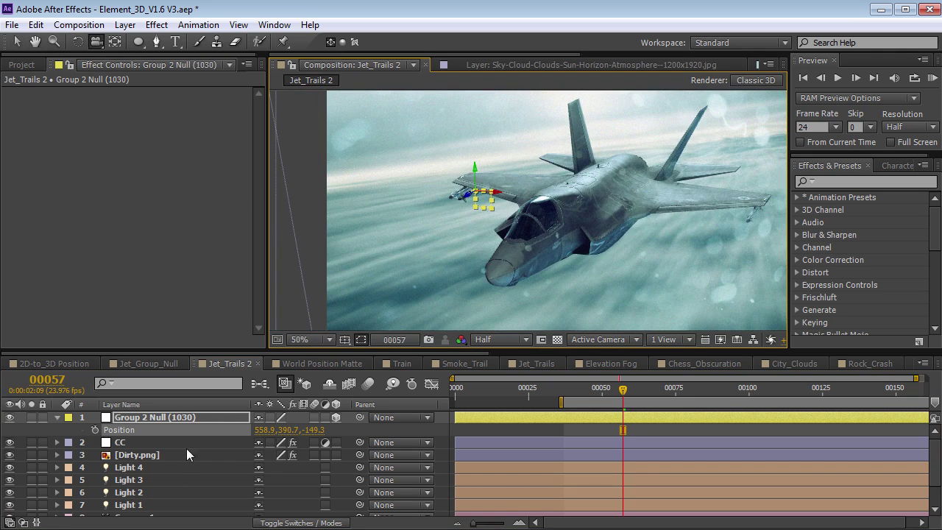
Rename the Group 2 null layer to Missile
{"action": "left_click", "coordinate": [169, 418]}
{"action": "key", "text": "Return"}
{"action": "type", "text": "Missile"}
{"action": "key", "text": "Return"}
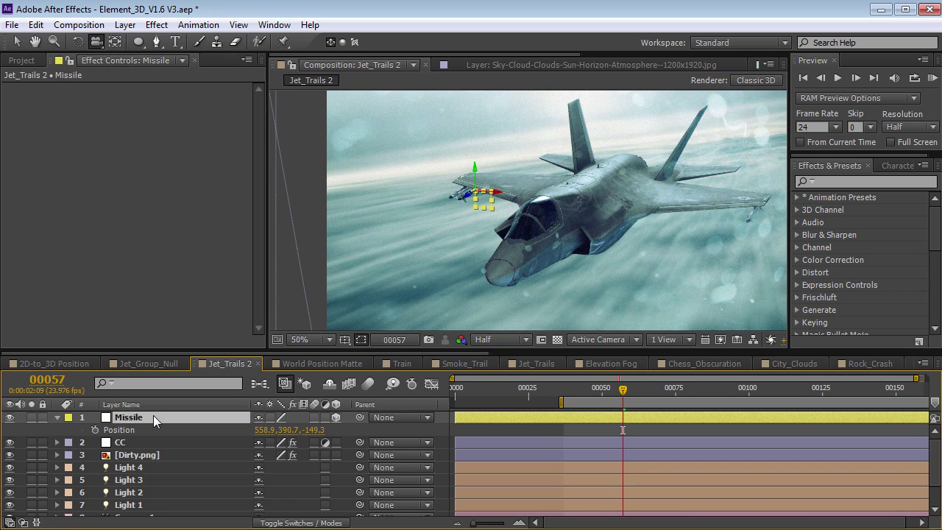
Create a group null for Group 1 from the E3D layer's Group Utilities
{"action": "scroll", "coordinate": [154, 472], "scroll_direction": "down", "scroll_amount": 2}
{"action": "left_click", "coordinate": [131, 497]}
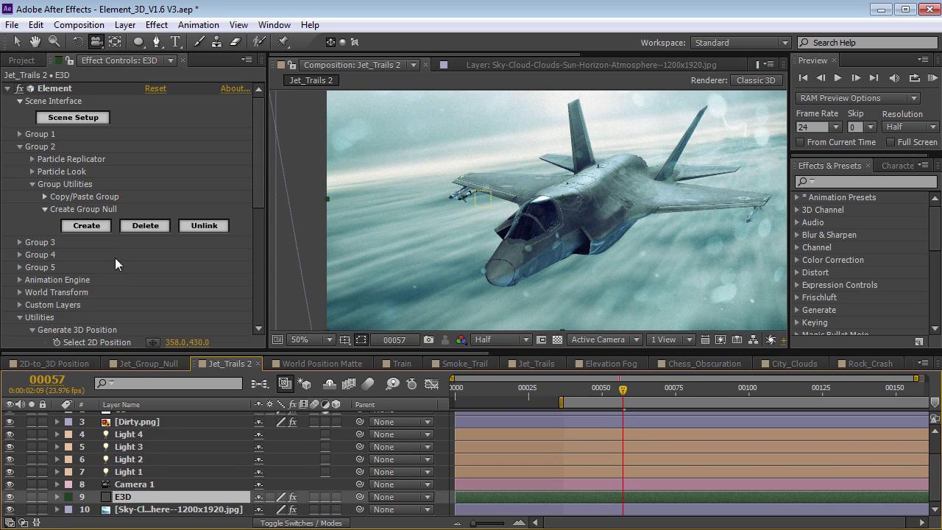
{"action": "left_click", "coordinate": [19, 147]}
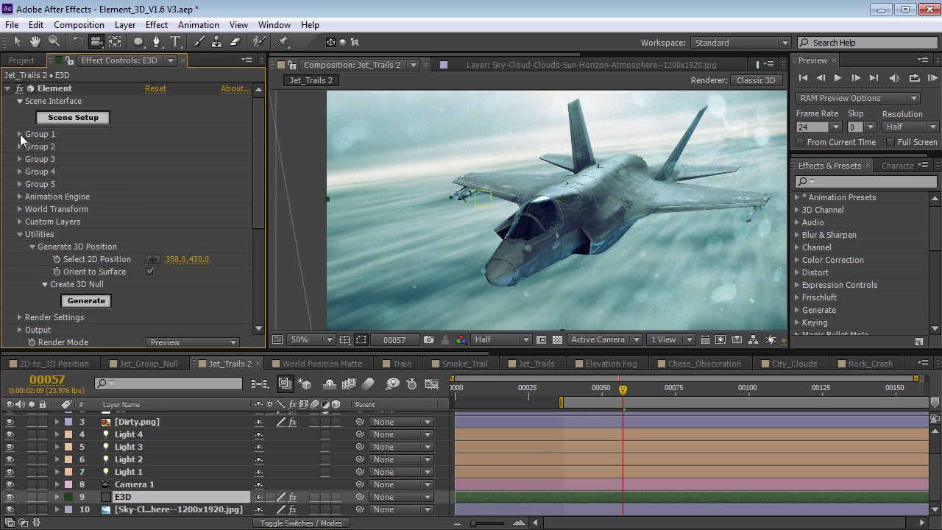
{"action": "left_click", "coordinate": [20, 135]}
{"action": "left_click", "coordinate": [33, 171]}
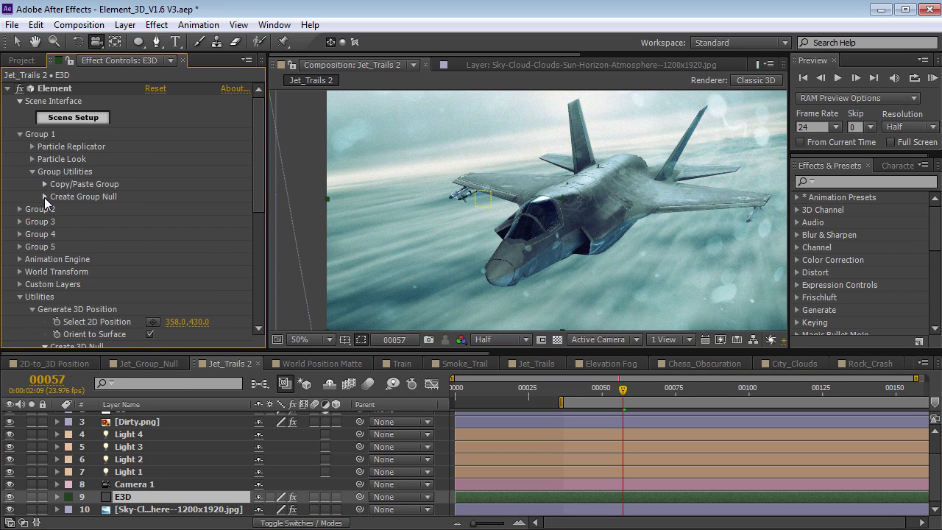
{"action": "left_click", "coordinate": [44, 197]}
{"action": "left_click", "coordinate": [86, 214]}
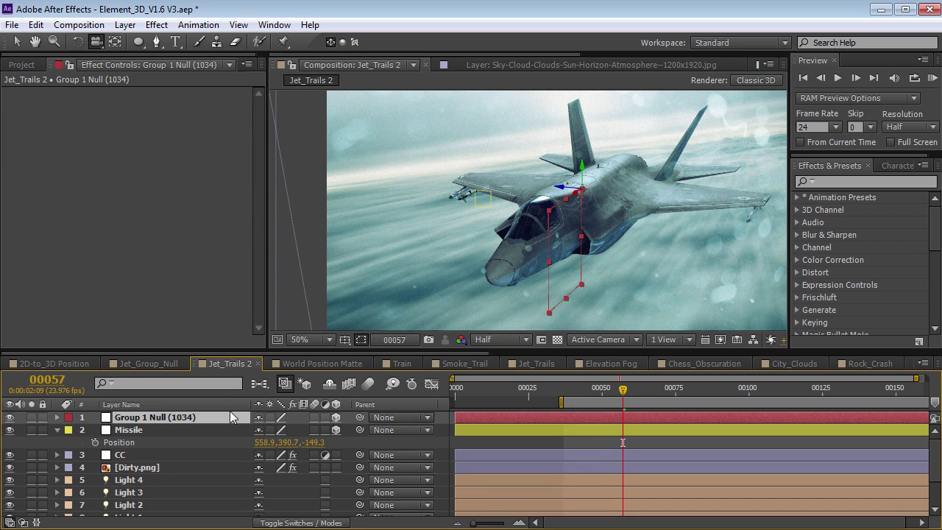
Rename the Group 1 null layer to Jet
{"action": "key", "text": "Return"}
{"action": "type", "text": "Je"}
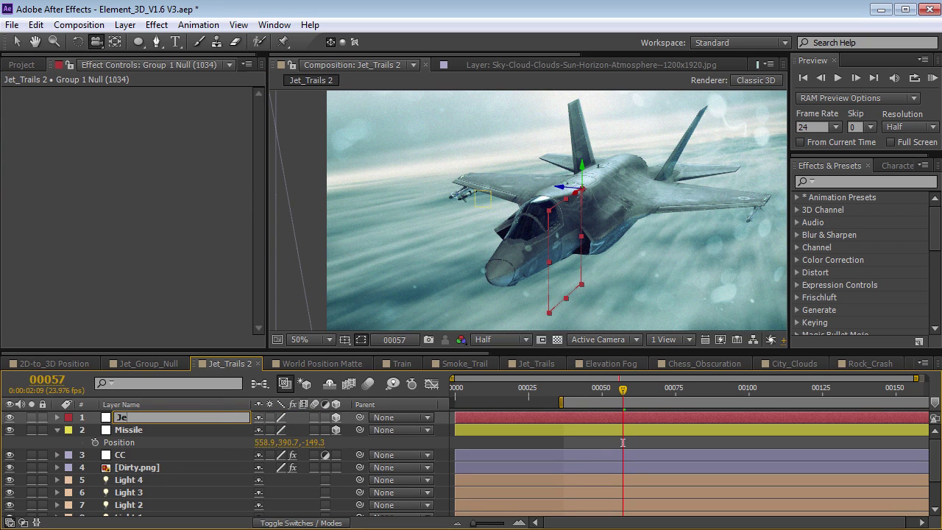
{"action": "type", "text": "t"}
{"action": "key", "text": "Return"}
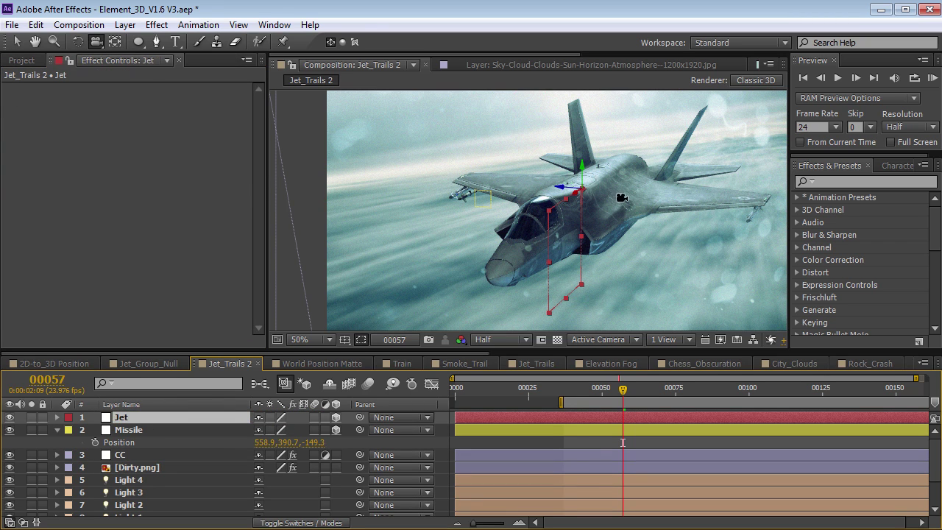
Rotate the Jet null slightly and parent the Missile null to it so the missile follows the jet
{"action": "key", "text": "w"}
{"action": "mouse_move", "coordinate": [577, 192]}
{"action": "left_mouse_down"}
{"action": "mouse_move", "coordinate": [572, 206]}
{"action": "mouse_move", "coordinate": [582, 190]}
{"action": "mouse_move", "coordinate": [590, 197]}
{"action": "mouse_move", "coordinate": [576, 192]}
{"action": "left_mouse_up"}
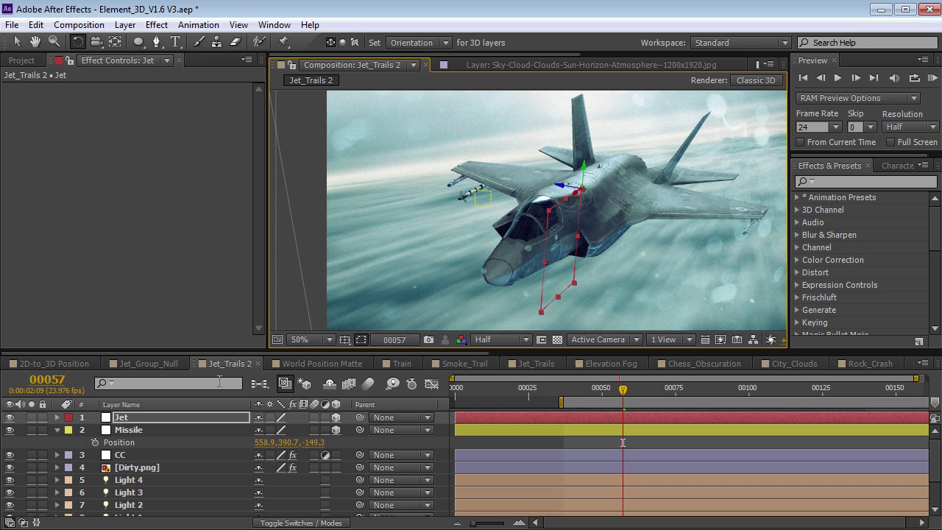
{"action": "left_click", "coordinate": [81, 432]}
{"action": "left_click_drag", "start_coordinate": [360, 430], "coordinate": [134, 421]}
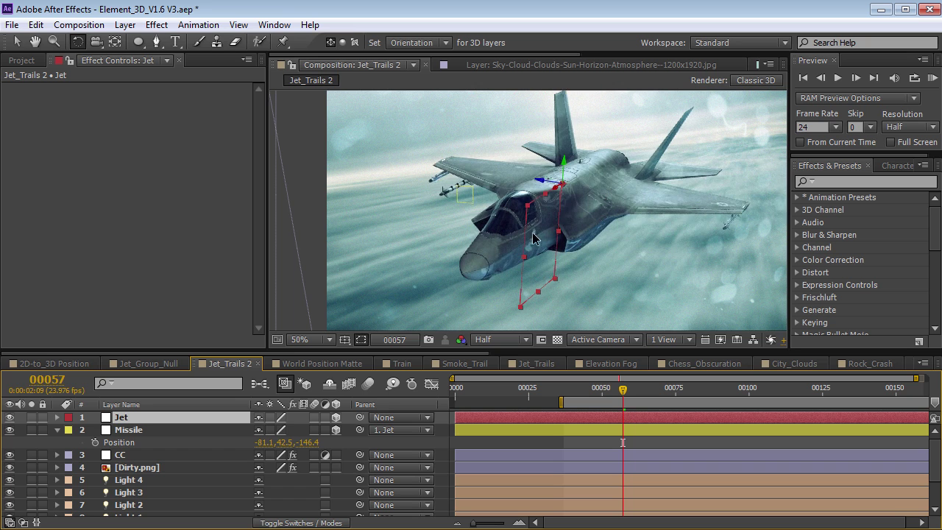
{"action": "left_click_drag", "start_coordinate": [532, 232], "coordinate": [552, 189]}
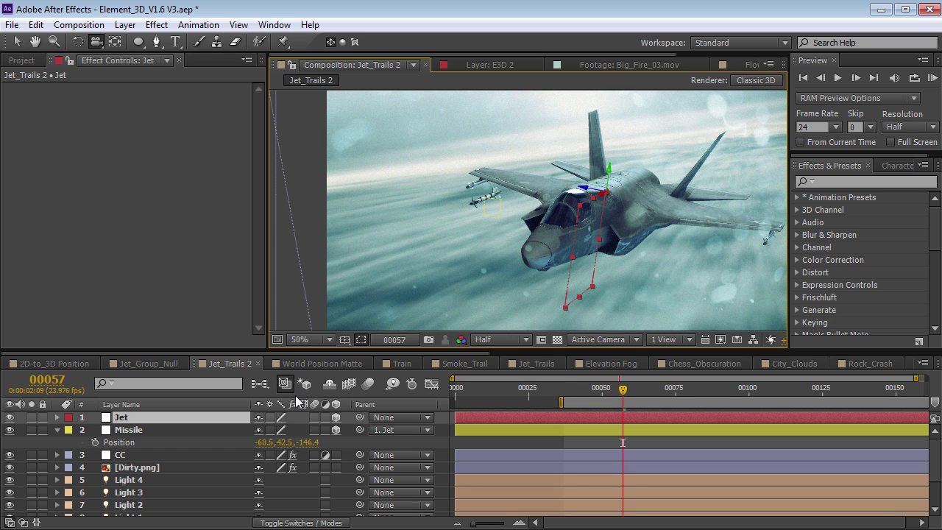
Switch to the Train composition, go to frame 14 and orbit the camera around the tank car
{"action": "left_click", "coordinate": [400, 364]}
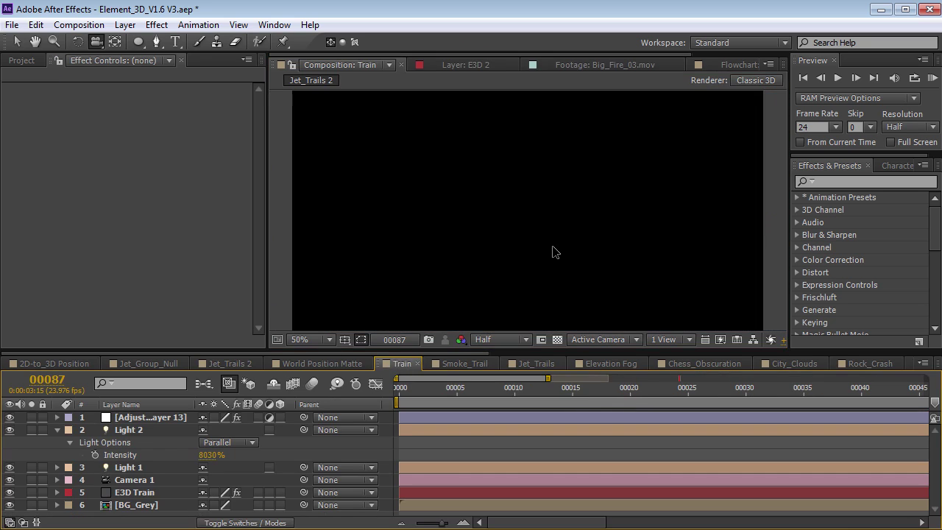
{"action": "left_click_drag", "start_coordinate": [538, 387], "coordinate": [561, 388]}
{"action": "left_click_drag", "start_coordinate": [465, 207], "coordinate": [506, 237]}
{"action": "left_click", "coordinate": [58, 430]}
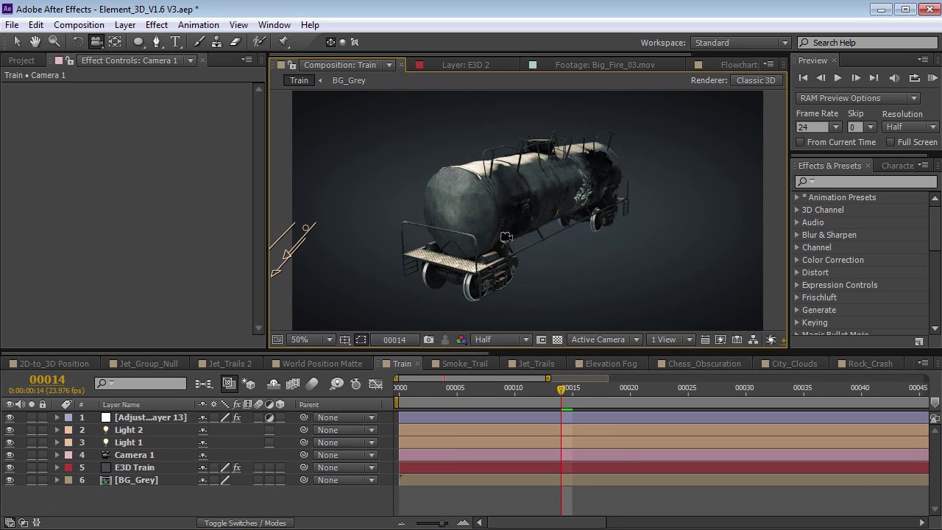
{"action": "left_click_drag", "start_coordinate": [470, 251], "coordinate": [480, 252]}
Add Big_Fire_03.mov from the project above the E3D Train layer and make it a 3D layer
{"action": "key", "text": "ctrl+0"}
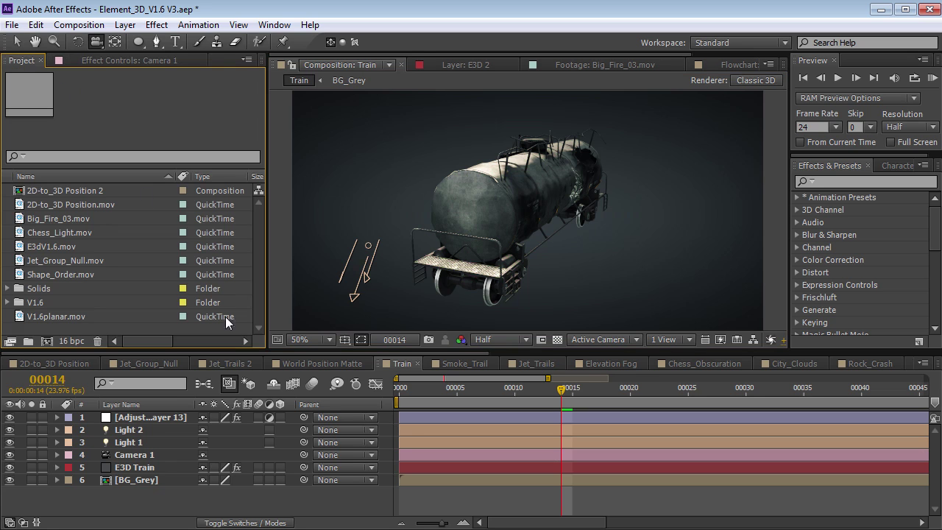
{"action": "left_click", "coordinate": [56, 231]}
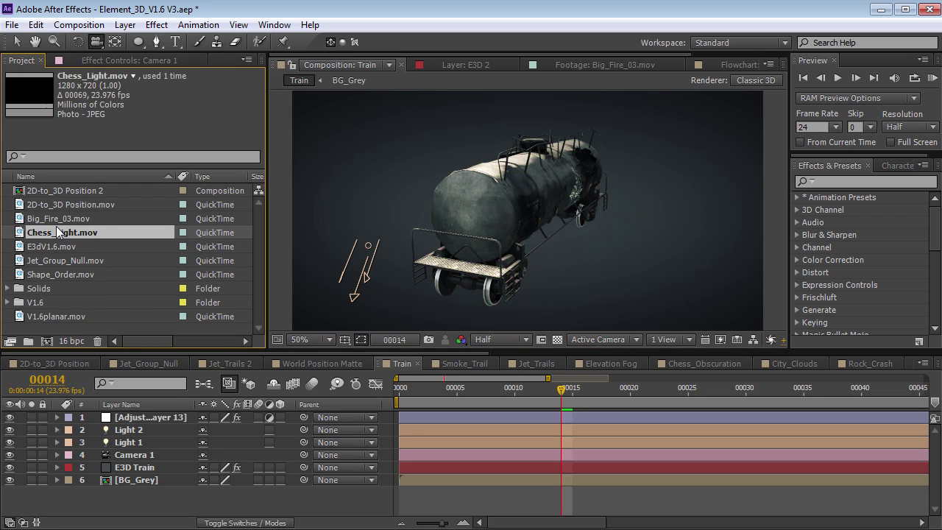
{"action": "left_click", "coordinate": [59, 216]}
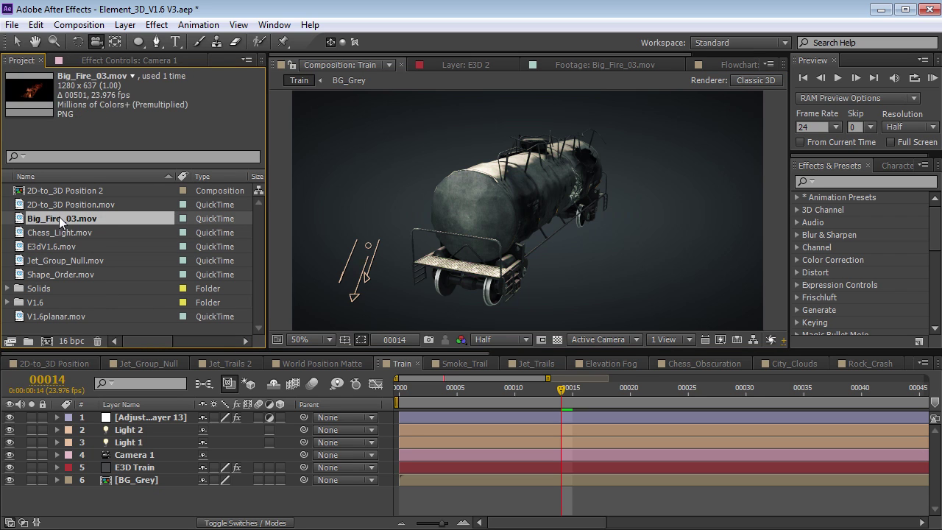
{"action": "left_click_drag", "start_coordinate": [61, 219], "coordinate": [123, 457]}
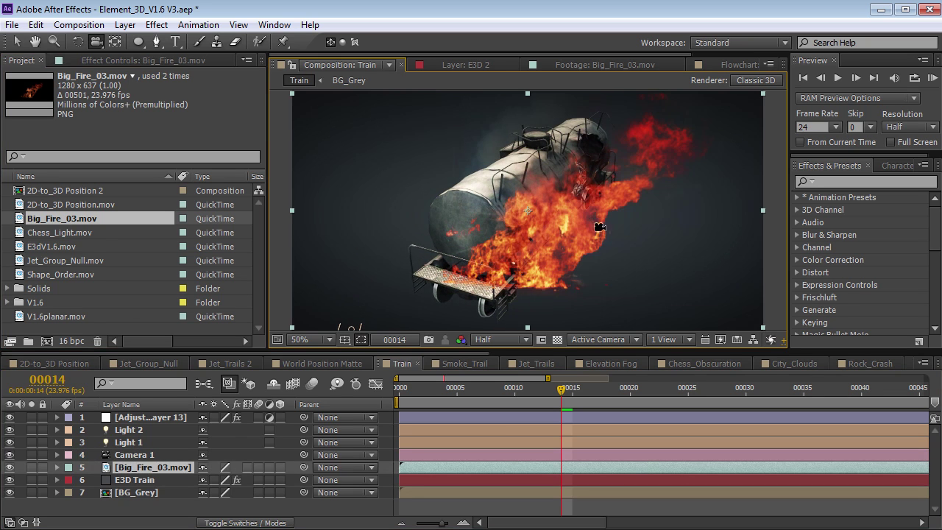
{"action": "left_click", "coordinate": [230, 475]}
{"action": "left_click", "coordinate": [280, 468]}
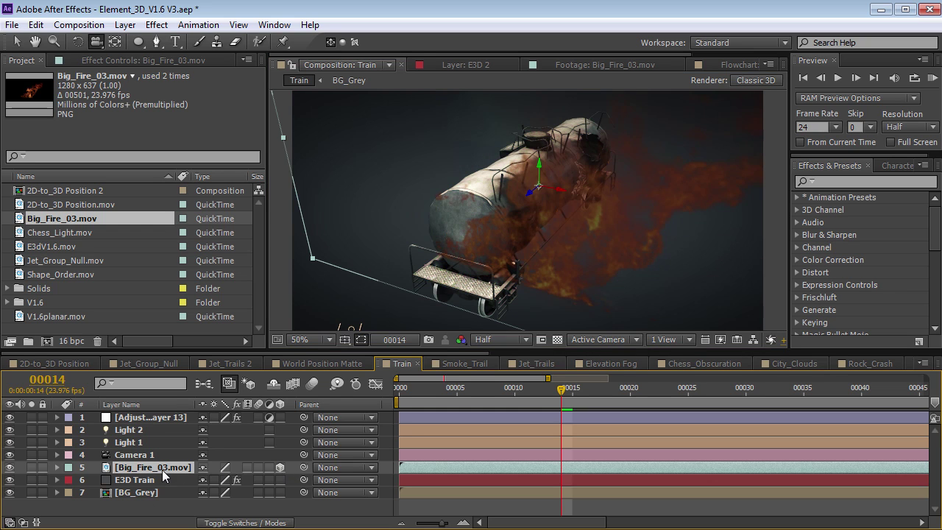
Turn off Accepts Lights for the Big_Fire_03.mov layer and orbit the camera to check the fire against the train
{"action": "key", "text": "a"}
{"action": "key", "text": "a"}
{"action": "scroll", "coordinate": [178, 457], "scroll_direction": "down", "scroll_amount": 3}
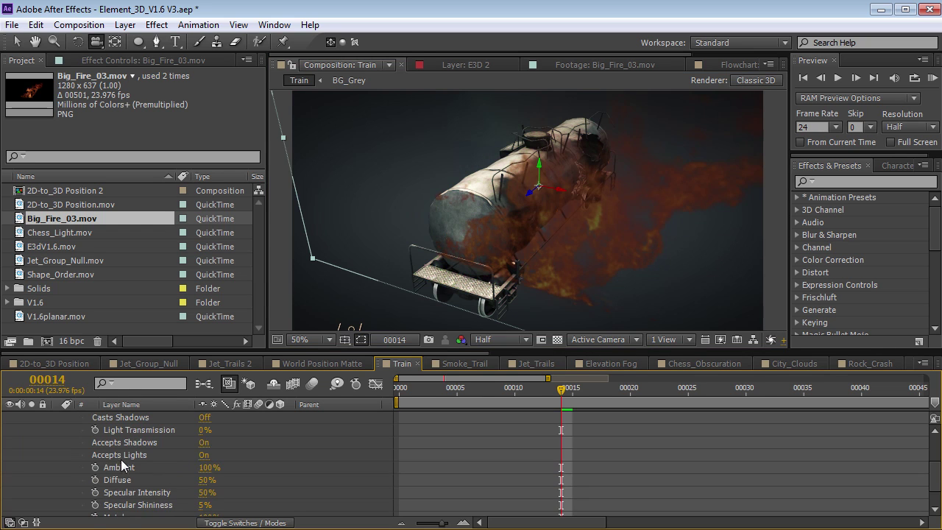
{"action": "left_click", "coordinate": [202, 457]}
{"action": "left_click_drag", "start_coordinate": [517, 283], "coordinate": [460, 245]}
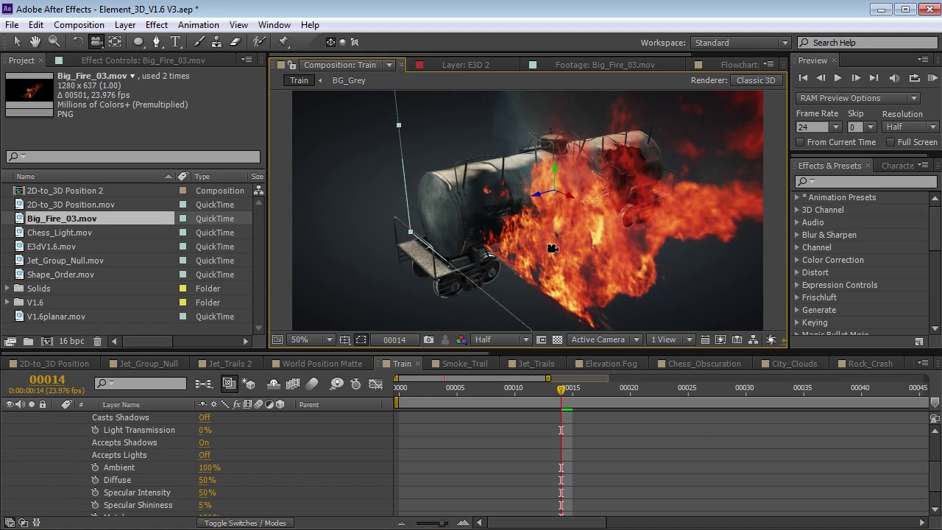
{"action": "mouse_move", "coordinate": [518, 218]}
{"action": "left_mouse_down"}
{"action": "mouse_move", "coordinate": [559, 221]}
{"action": "mouse_move", "coordinate": [533, 225]}
{"action": "left_mouse_up"}
{"action": "mouse_move", "coordinate": [660, 220]}
{"action": "left_mouse_down"}
{"action": "mouse_move", "coordinate": [639, 203]}
{"action": "mouse_move", "coordinate": [644, 211]}
{"action": "left_mouse_up"}
{"action": "scroll", "coordinate": [464, 450], "scroll_direction": "up", "scroll_amount": 2}
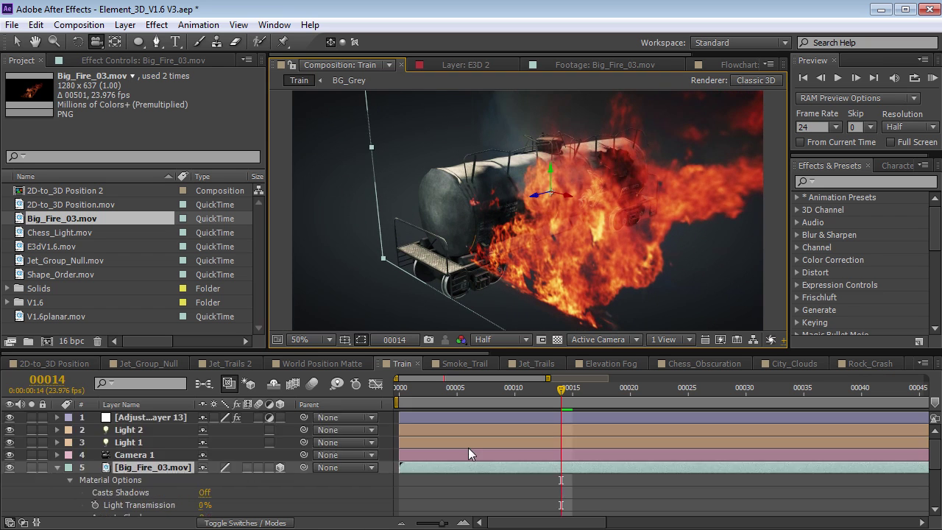
{"action": "left_click", "coordinate": [57, 467]}
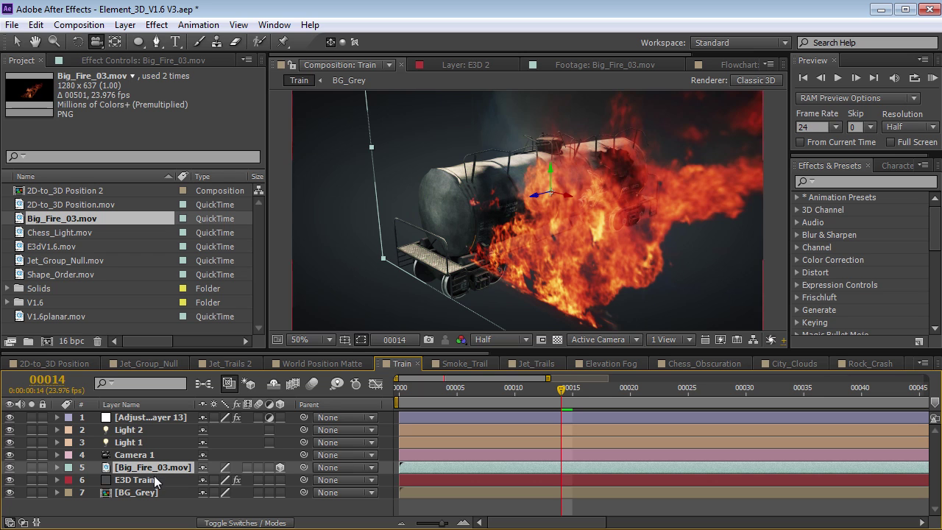
Duplicate the E3D Train layer and place the copy above the Big_Fire_03.mov layer
{"action": "left_click", "coordinate": [151, 480]}
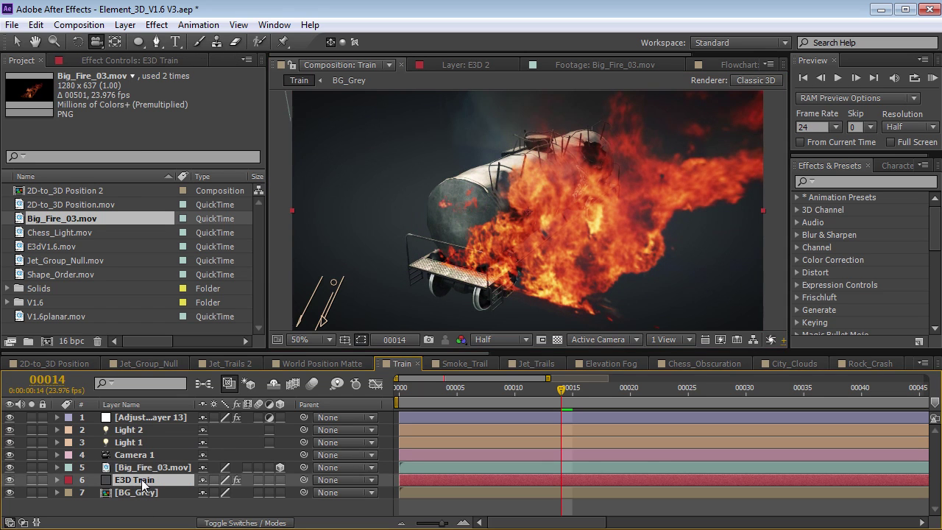
{"action": "left_click", "coordinate": [36, 25]}
{"action": "left_click", "coordinate": [67, 183]}
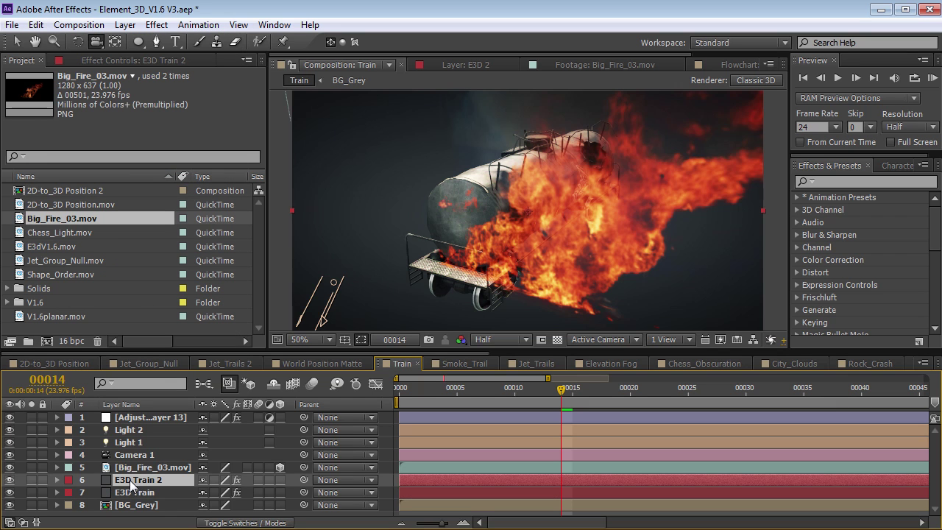
{"action": "left_click_drag", "start_coordinate": [129, 480], "coordinate": [133, 469]}
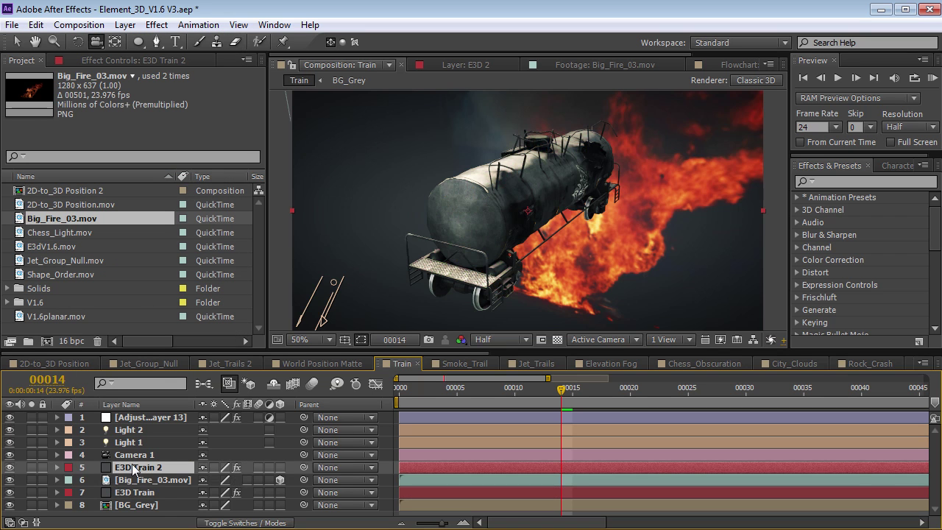
Set the Element output of the E3D Train 2 layer to World Position and orbit around the resulting matte
{"action": "left_click", "coordinate": [106, 60]}
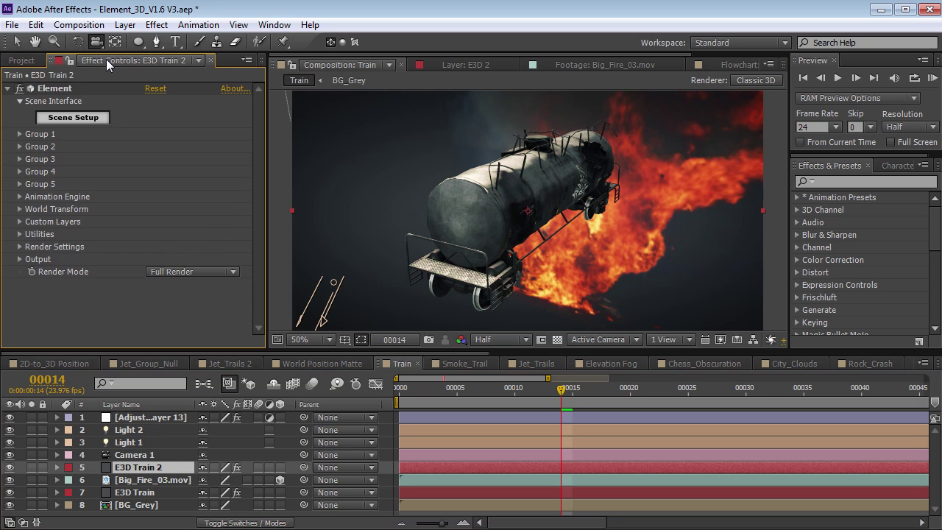
{"action": "left_click", "coordinate": [19, 259]}
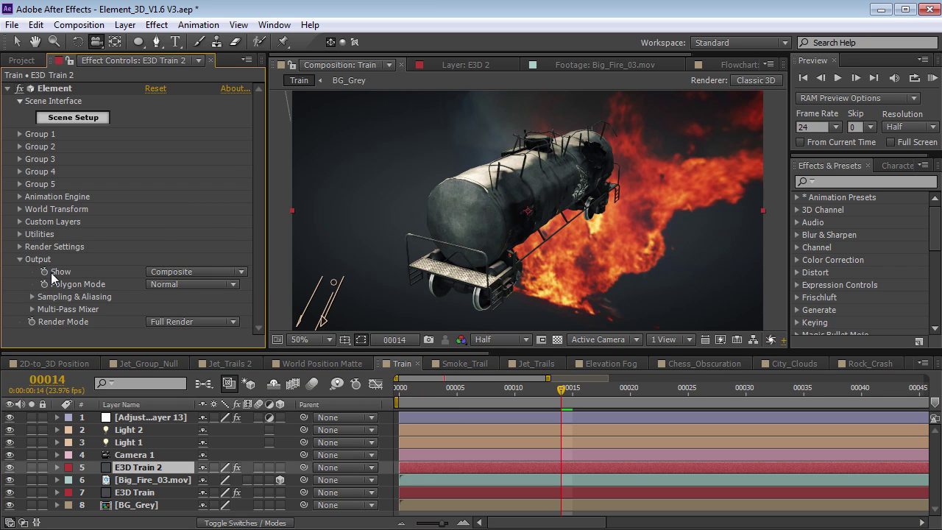
{"action": "left_click", "coordinate": [182, 272]}
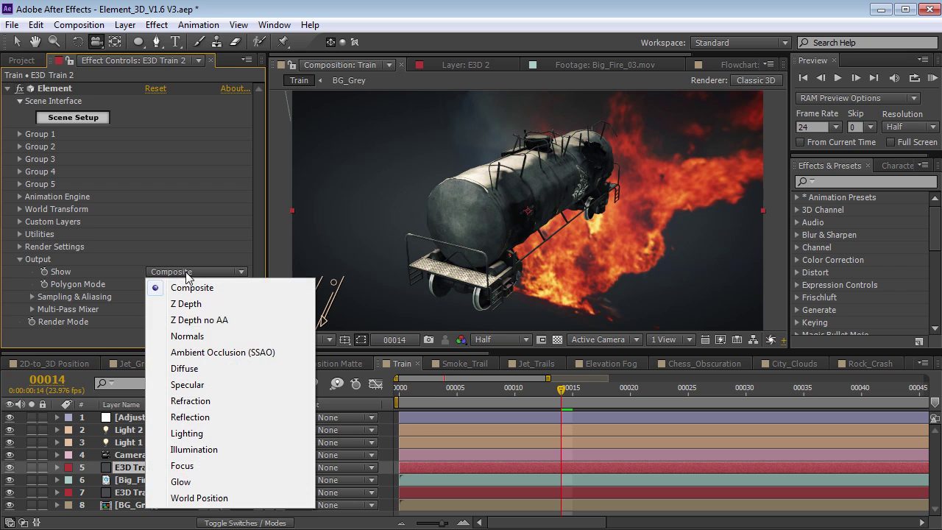
{"action": "left_click", "coordinate": [199, 499]}
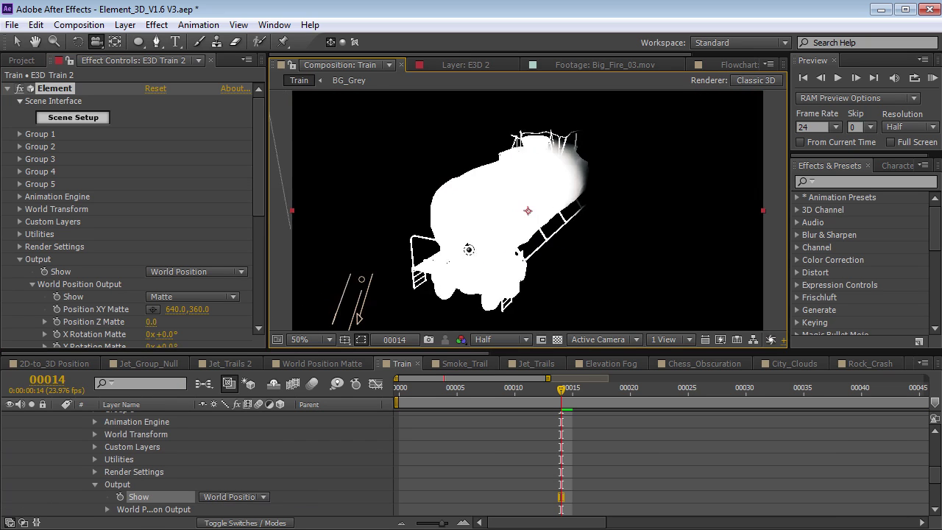
{"action": "left_click_drag", "start_coordinate": [575, 238], "coordinate": [468, 244]}
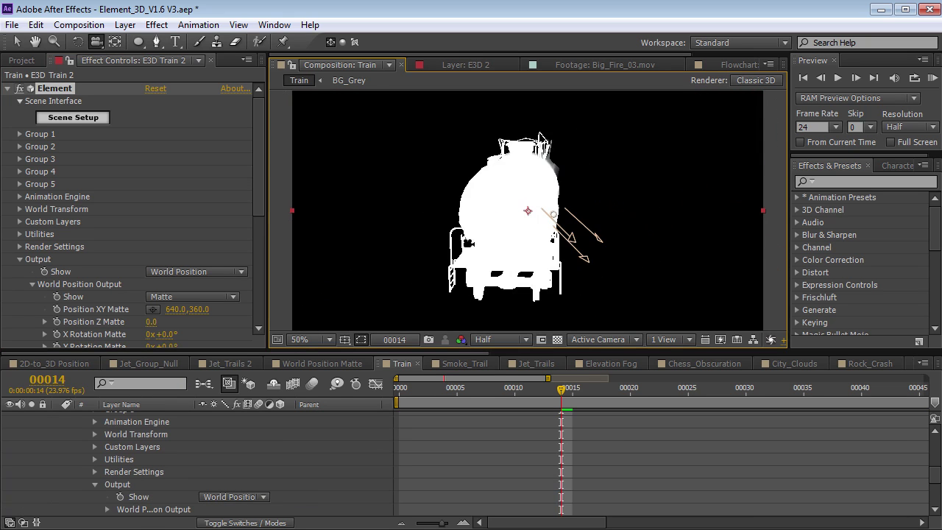
Try moving the world position matte to a Position Z of about -260 while orbiting around the train
{"action": "left_click_drag", "start_coordinate": [257, 161], "coordinate": [252, 217]}
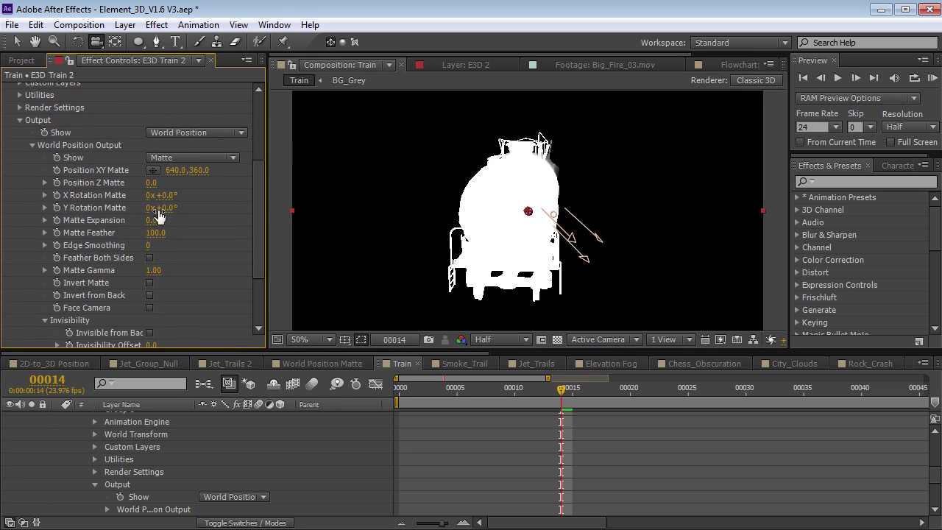
{"action": "left_click", "coordinate": [169, 162]}
{"action": "left_click", "coordinate": [197, 190]}
{"action": "left_click_drag", "start_coordinate": [525, 224], "coordinate": [486, 221]}
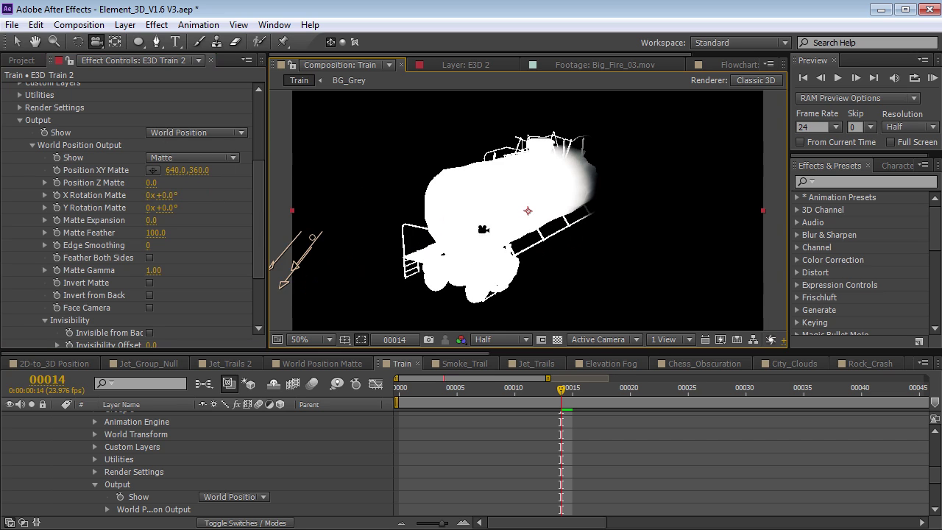
{"action": "left_click_drag", "start_coordinate": [169, 195], "coordinate": [134, 184]}
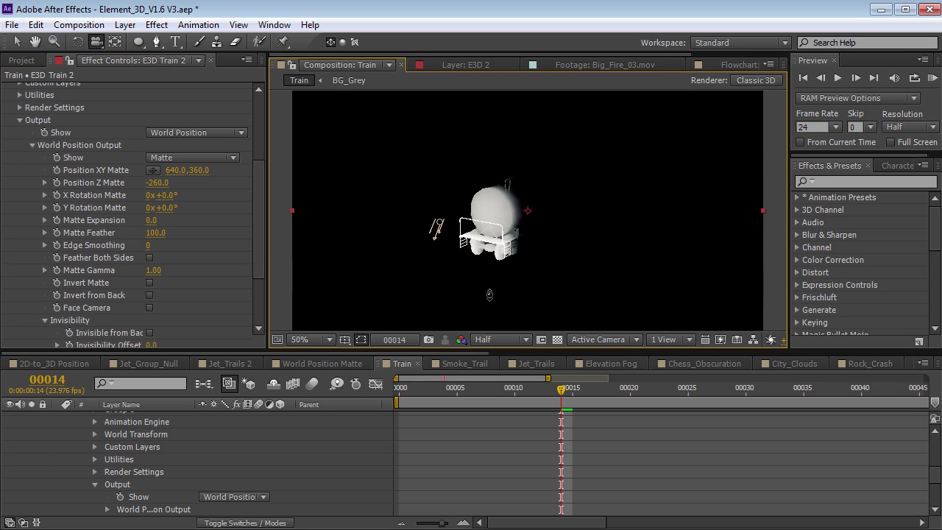
{"action": "left_click_drag", "start_coordinate": [473, 231], "coordinate": [631, 244]}
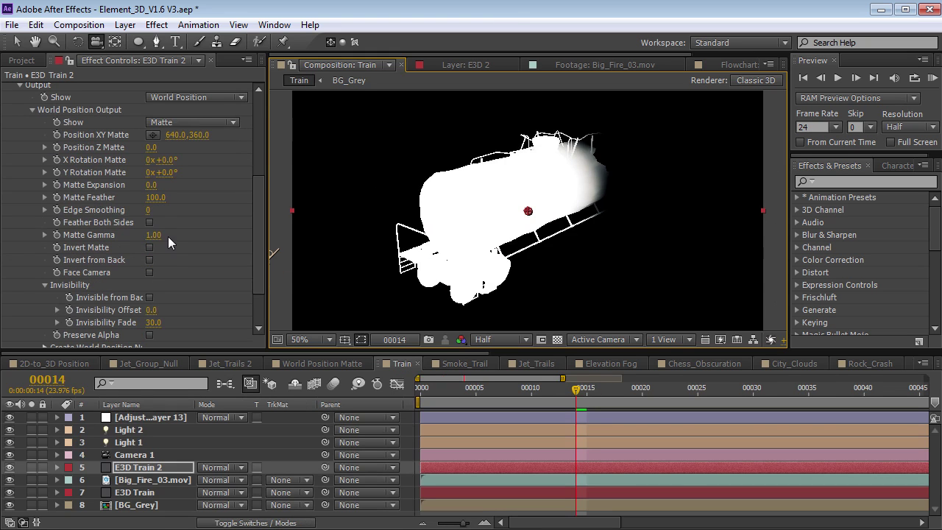
Set the Matte Feather of the E3D Train 2 world position output to 20
{"action": "left_click", "coordinate": [149, 198]}
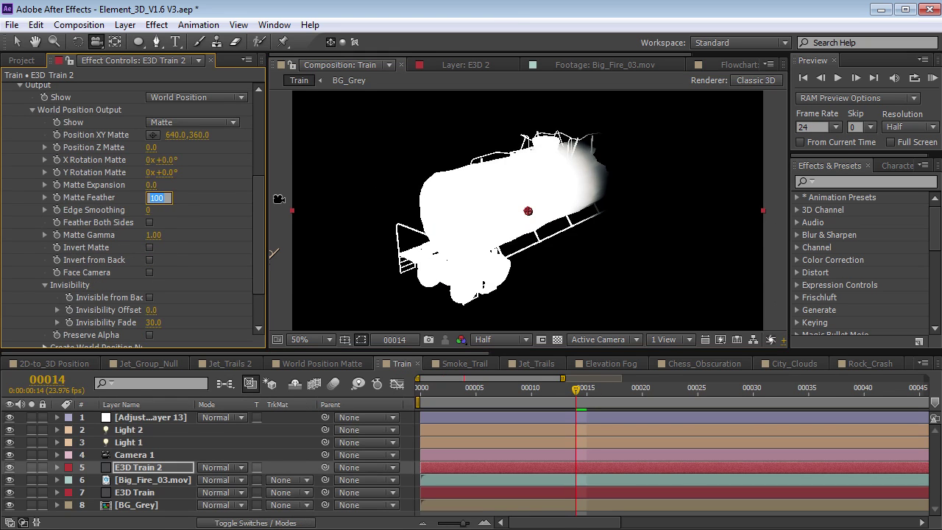
{"action": "type", "text": "20."}
{"action": "key", "text": "Return"}
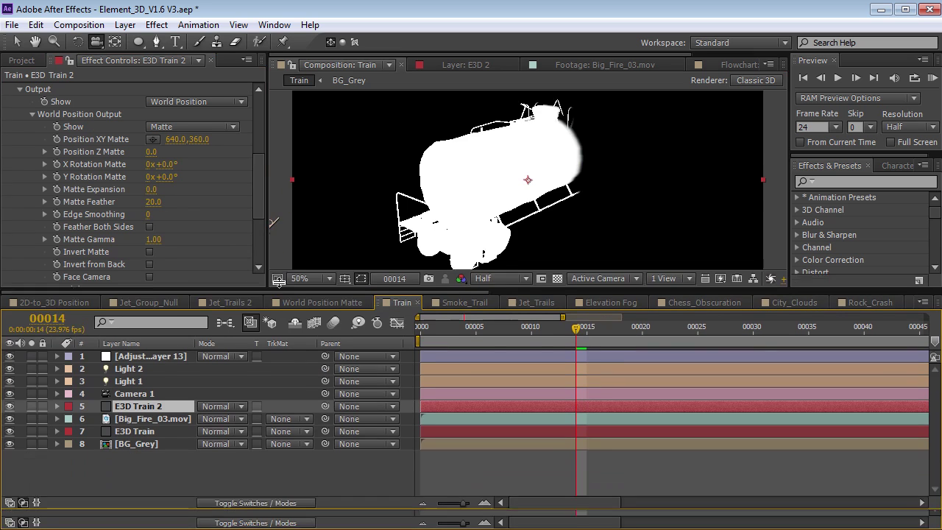
Set the Big_Fire_03.mov layer's track matte to Luma Inverted Matte "E3D Train 2" and orbit the camera to check the composite
{"action": "left_click", "coordinate": [162, 399]}
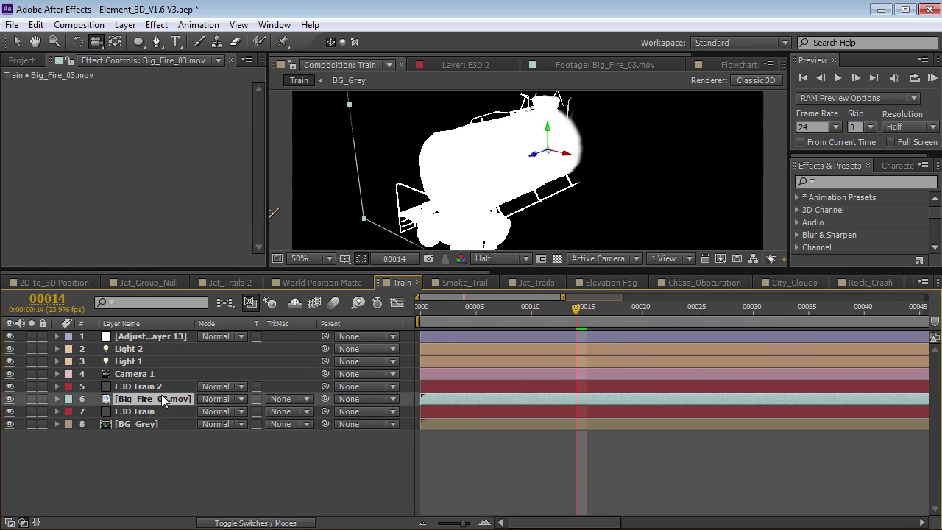
{"action": "left_click", "coordinate": [284, 400]}
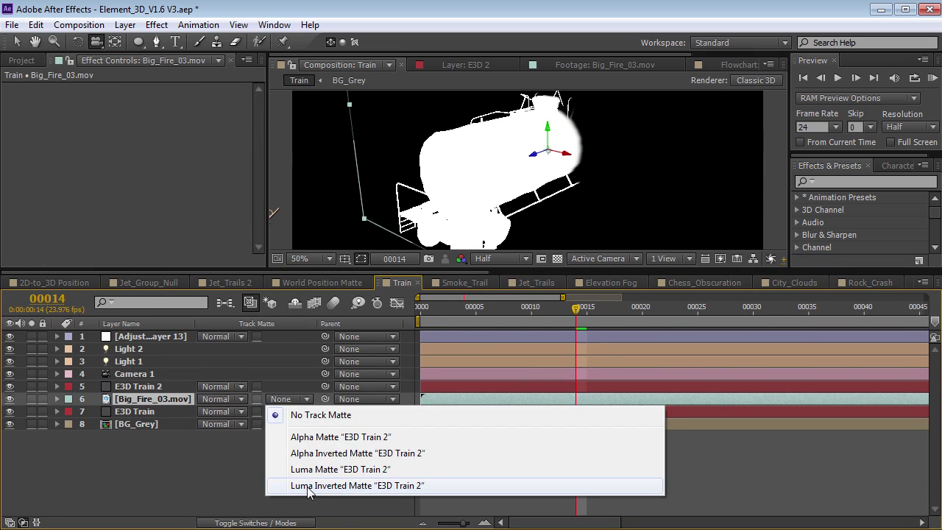
{"action": "left_click", "coordinate": [364, 489]}
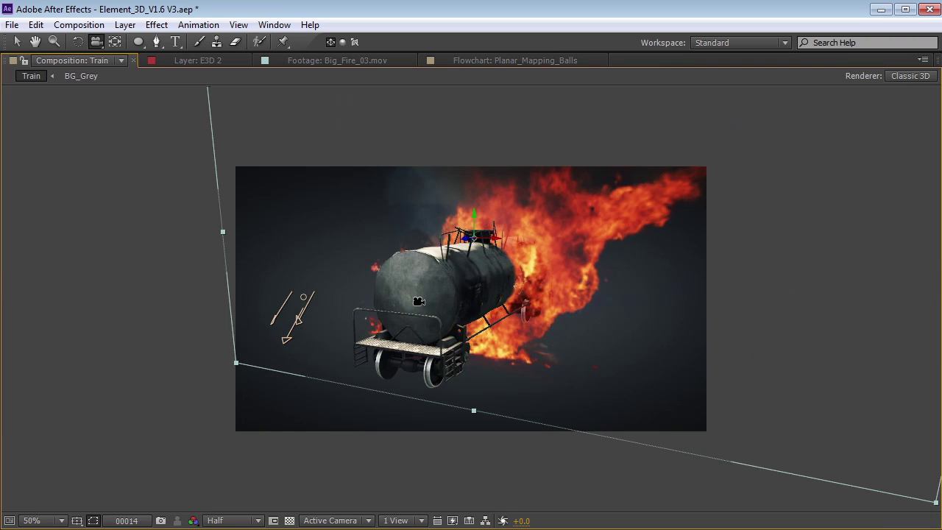
{"action": "left_click_drag", "start_coordinate": [409, 321], "coordinate": [566, 262]}
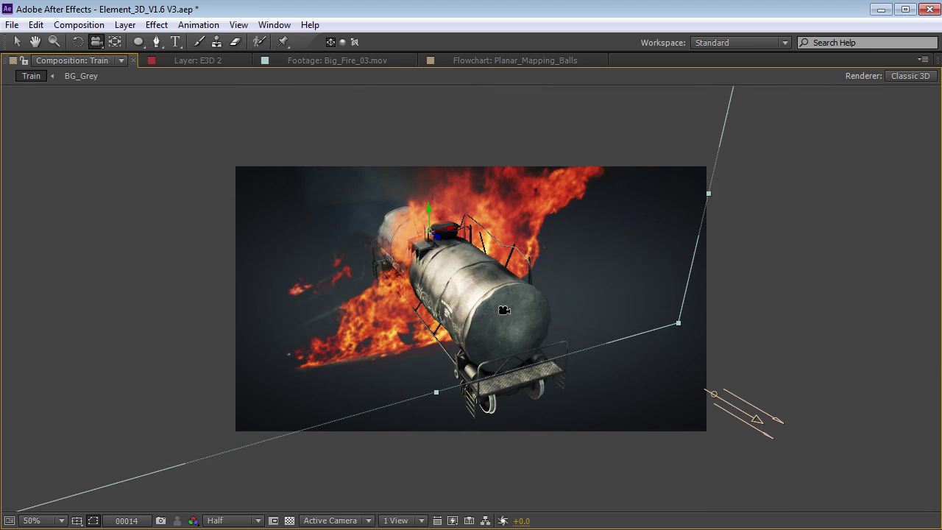
{"action": "left_click_drag", "start_coordinate": [513, 325], "coordinate": [603, 301]}
{"action": "key", "text": "grave"}
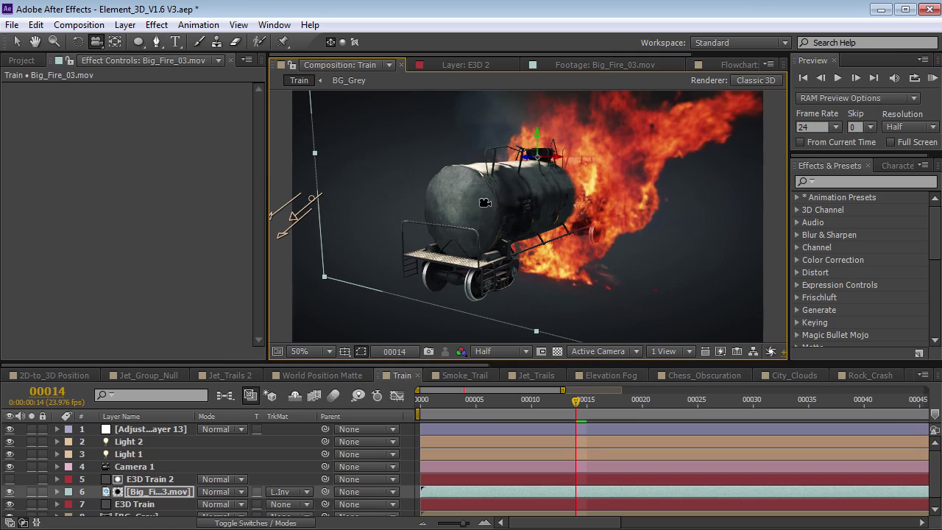
Adjust the Matte Feather on the E3D Train 2 layer and orbit the camera to inspect the fire's edge
{"action": "left_click", "coordinate": [164, 480]}
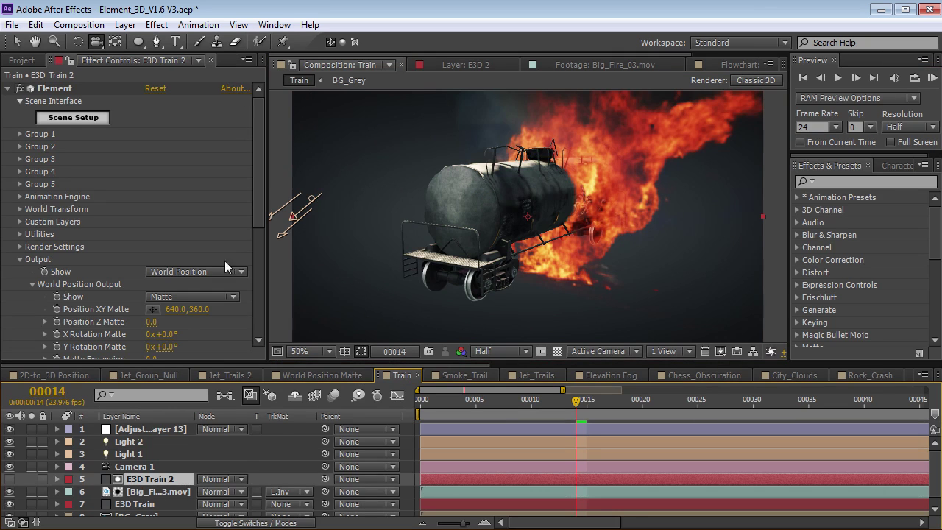
{"action": "scroll", "coordinate": [260, 170], "scroll_direction": "down", "scroll_amount": 5}
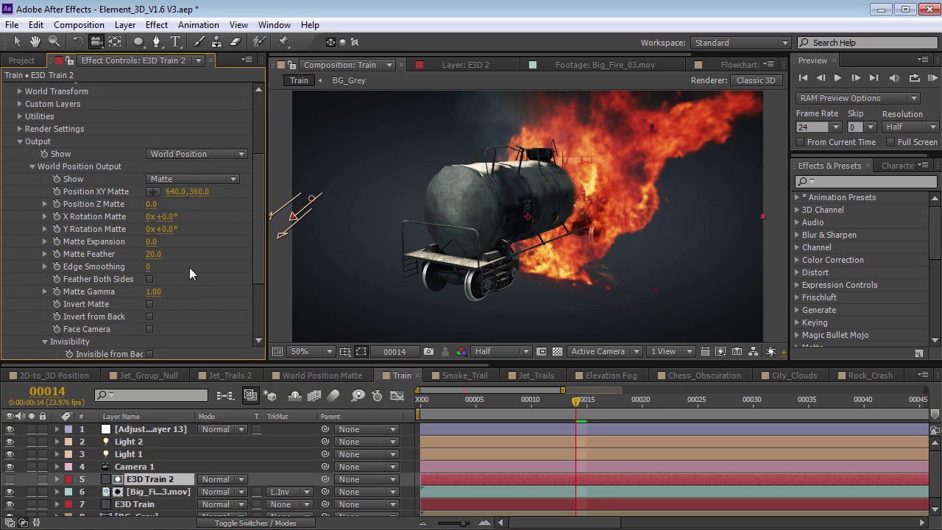
{"action": "left_click_drag", "start_coordinate": [152, 254], "coordinate": [195, 247]}
{"action": "left_click_drag", "start_coordinate": [464, 202], "coordinate": [376, 315]}
Lower the Big_Fire_03.mov layer along its vertical axis and orbit the enlarged view to check it against the tank car
{"action": "key", "text": "ctrl+Down"}
{"action": "key", "text": "v"}
{"action": "left_click_drag", "start_coordinate": [536, 136], "coordinate": [534, 221]}
{"action": "key", "text": "c"}
{"action": "key", "text": "grave"}
{"action": "left_click_drag", "start_coordinate": [587, 271], "coordinate": [473, 264]}
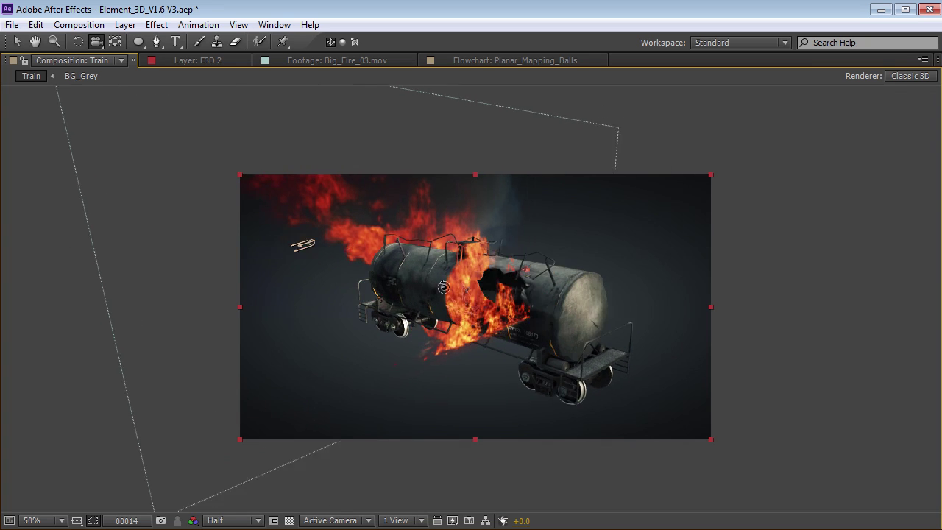
{"action": "key", "text": "grave"}
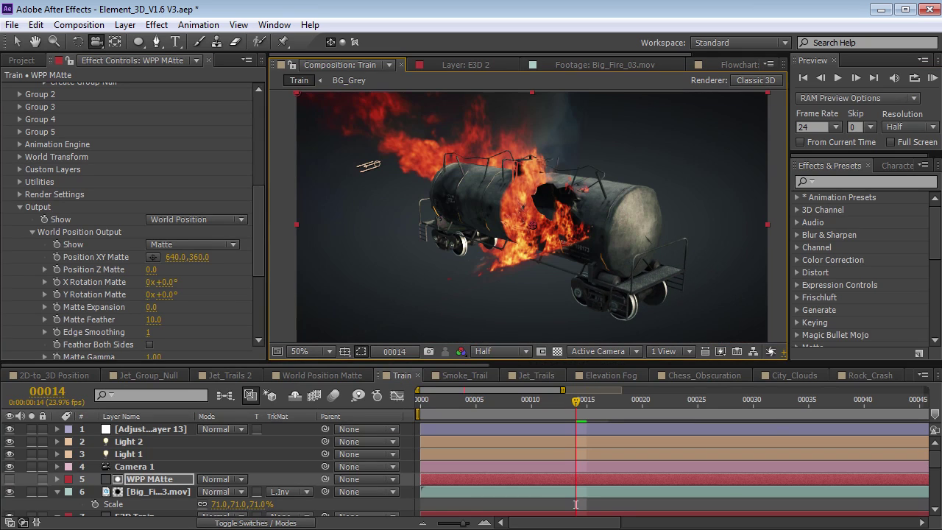
Examine the Invert from Back matte from both sides of the train, with the WPP MAtte layer shown and hidden
{"action": "left_click", "coordinate": [10, 479]}
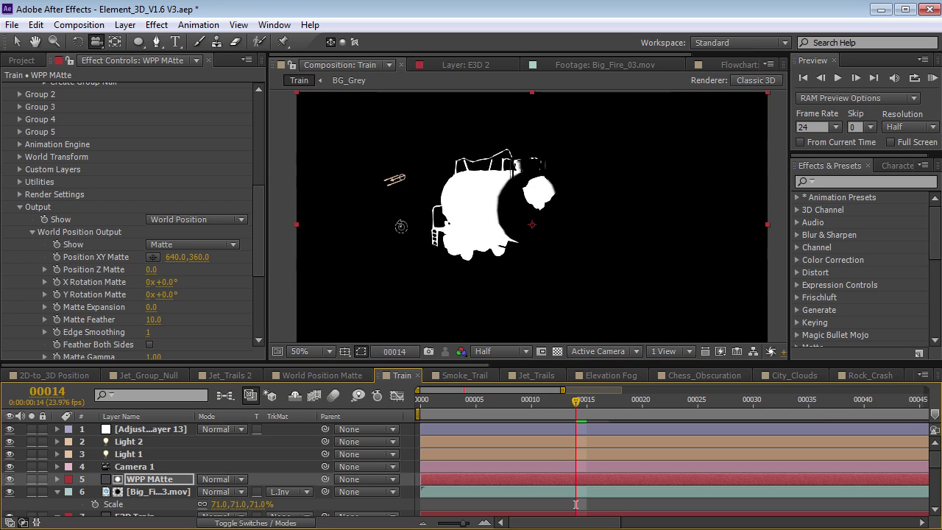
{"action": "left_click", "coordinate": [9, 479]}
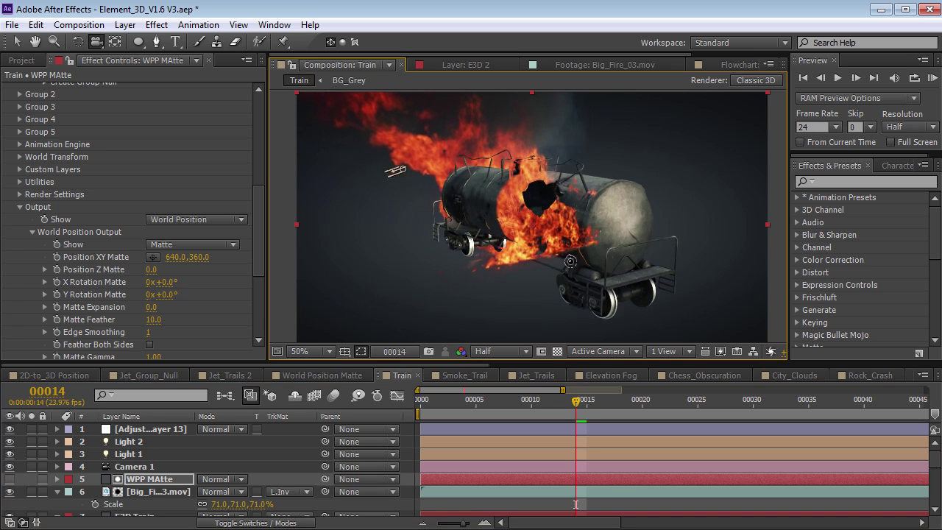
{"action": "key", "text": "ctrl+shift+Up"}
{"action": "left_click_drag", "start_coordinate": [559, 221], "coordinate": [368, 221]}
{"action": "scroll", "coordinate": [261, 240], "scroll_direction": "down", "scroll_amount": 3}
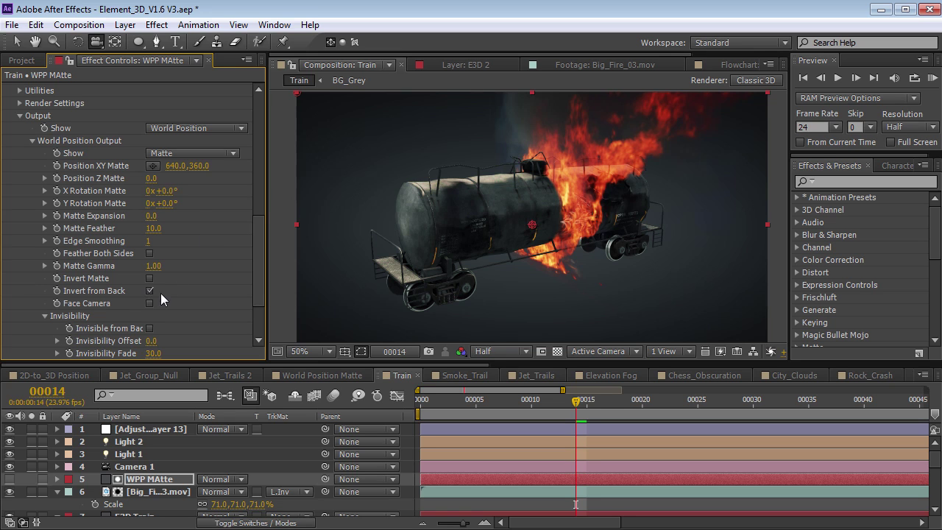
{"action": "left_click_drag", "start_coordinate": [705, 213], "coordinate": [530, 241]}
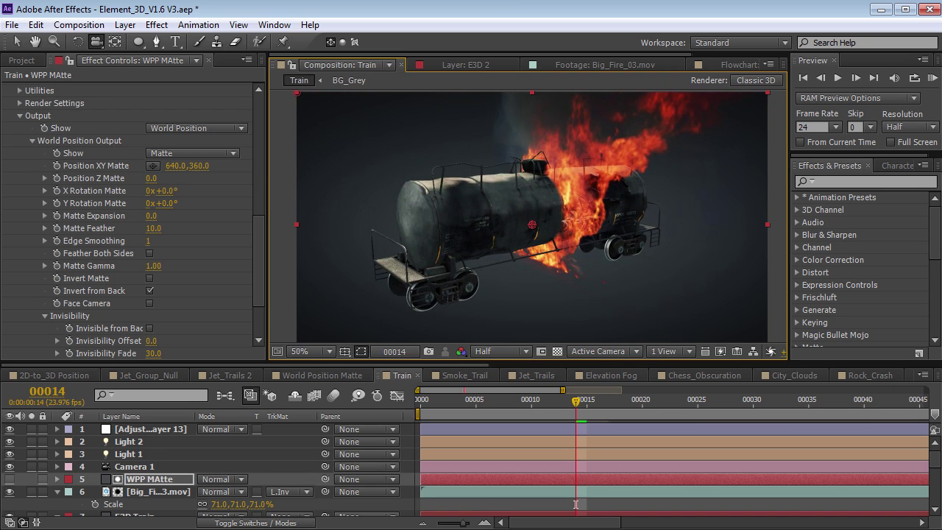
{"action": "left_click", "coordinate": [10, 479]}
{"action": "left_click_drag", "start_coordinate": [487, 267], "coordinate": [533, 225]}
{"action": "left_click", "coordinate": [10, 479]}
{"action": "mouse_move", "coordinate": [449, 267]}
{"action": "left_mouse_down"}
{"action": "mouse_move", "coordinate": [508, 265]}
{"action": "mouse_move", "coordinate": [490, 266]}
{"action": "mouse_move", "coordinate": [474, 250]}
{"action": "mouse_move", "coordinate": [497, 239]}
{"action": "mouse_move", "coordinate": [586, 246]}
{"action": "left_mouse_up"}
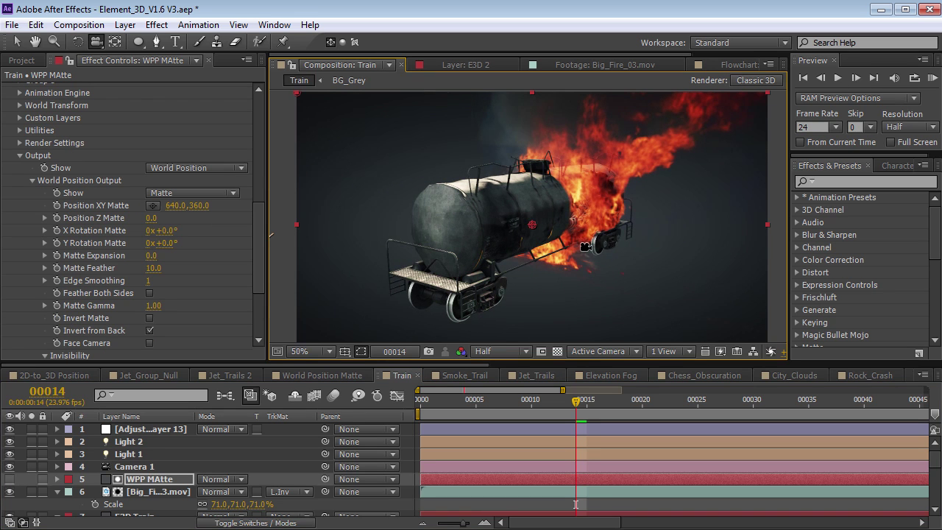
Set the WPP MAtte layer's Matte Feather to 79 and Matte Expansion to -20, and orbit to check the blend
{"action": "left_click_drag", "start_coordinate": [259, 213], "coordinate": [259, 238]}
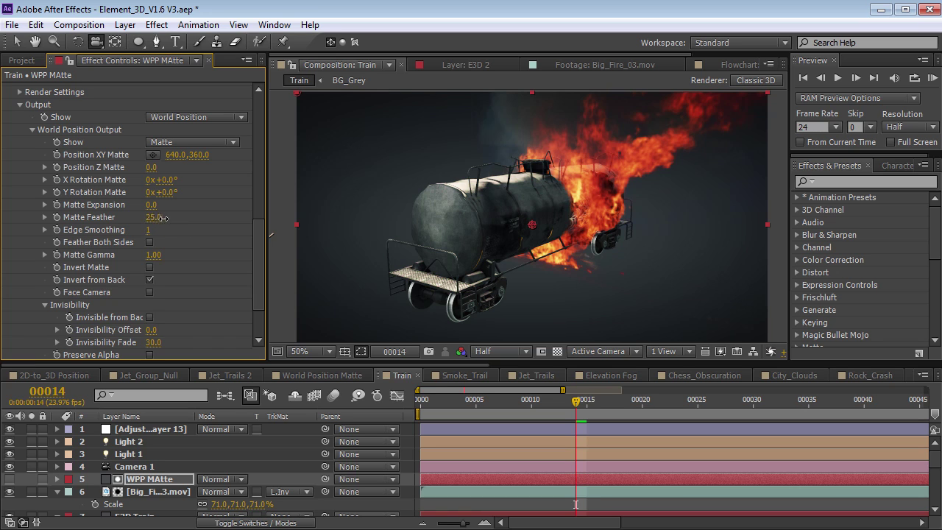
{"action": "mouse_move", "coordinate": [198, 214]}
{"action": "left_mouse_down"}
{"action": "mouse_move", "coordinate": [167, 219]}
{"action": "mouse_move", "coordinate": [184, 219]}
{"action": "left_mouse_up"}
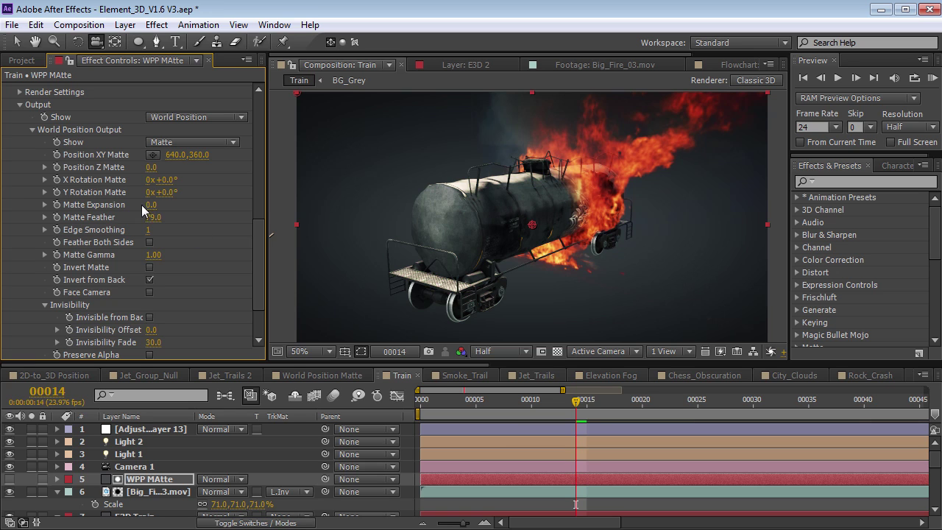
{"action": "left_click_drag", "start_coordinate": [149, 204], "coordinate": [149, 204]}
{"action": "left_click_drag", "start_coordinate": [601, 241], "coordinate": [582, 188]}
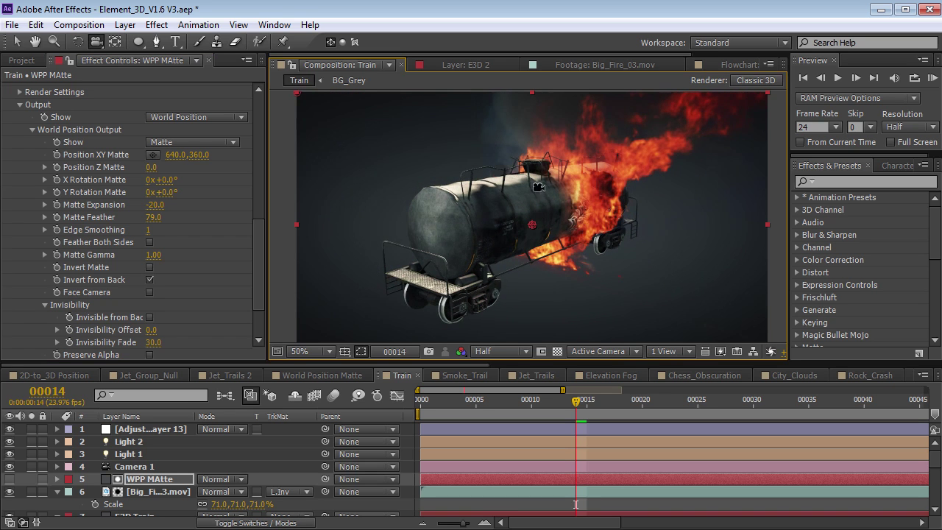
{"action": "left_click_drag", "start_coordinate": [533, 257], "coordinate": [394, 292]}
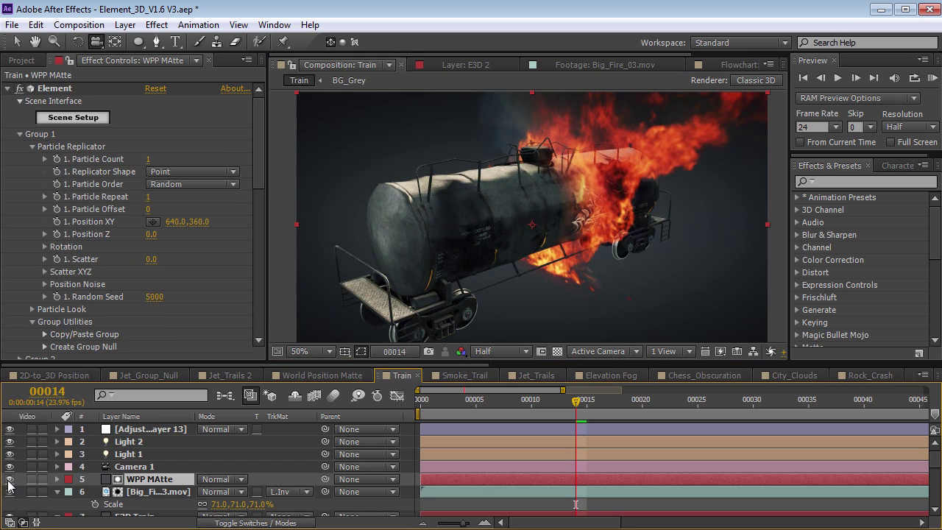
Make the WPP MAtte layer visible and apply the Fractal Noise effect to it
{"action": "left_click", "coordinate": [10, 479]}
{"action": "left_click", "coordinate": [835, 183]}
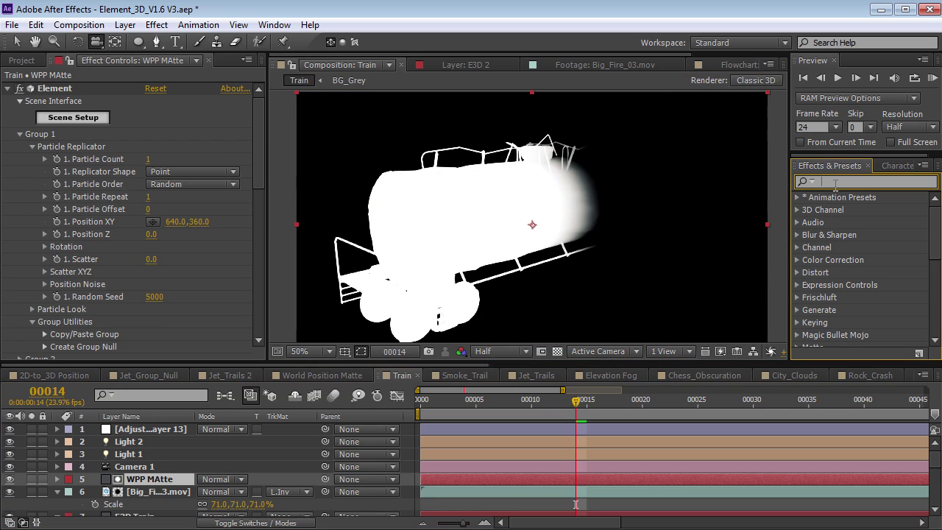
{"action": "type", "text": "frac"}
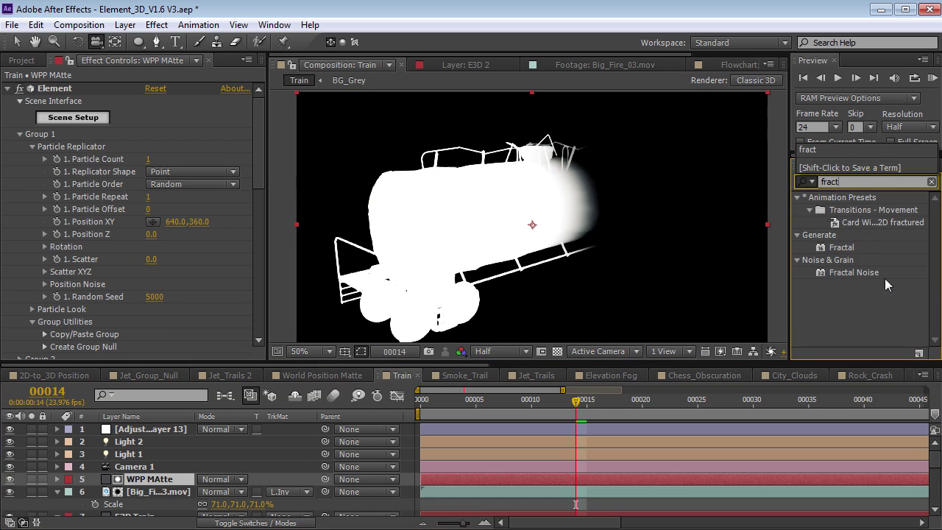
{"action": "type", "text": "t"}
{"action": "left_click_drag", "start_coordinate": [859, 273], "coordinate": [175, 476]}
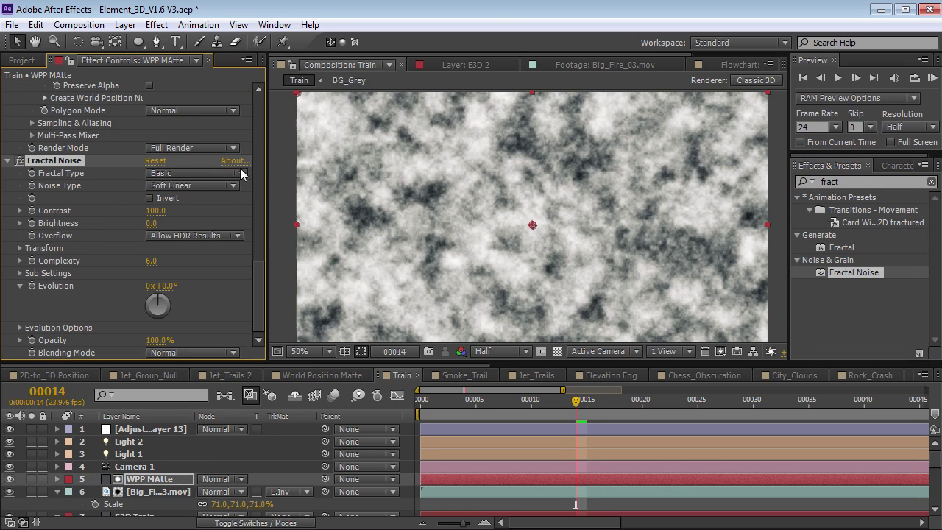
Set the Fractal Noise blending mode to Color Dodge and its transform Scale to 53
{"action": "left_click", "coordinate": [191, 351]}
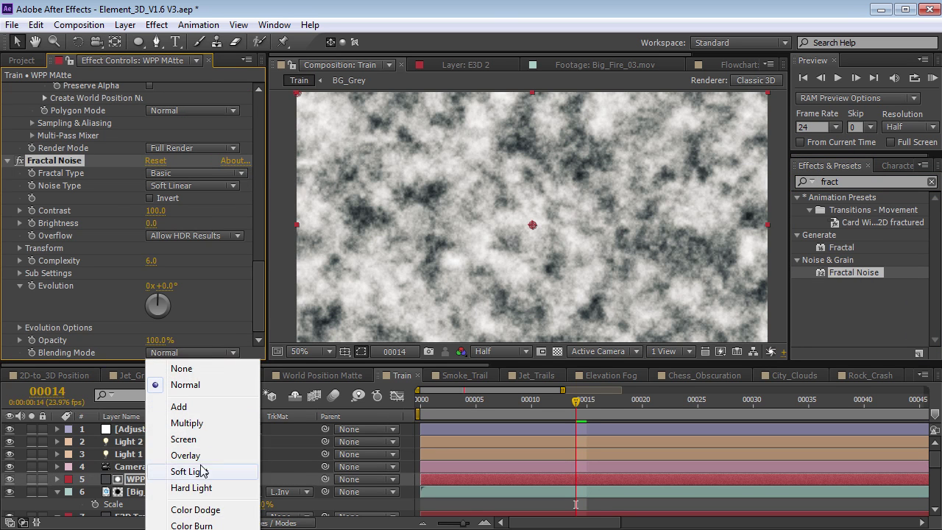
{"action": "left_click", "coordinate": [204, 512]}
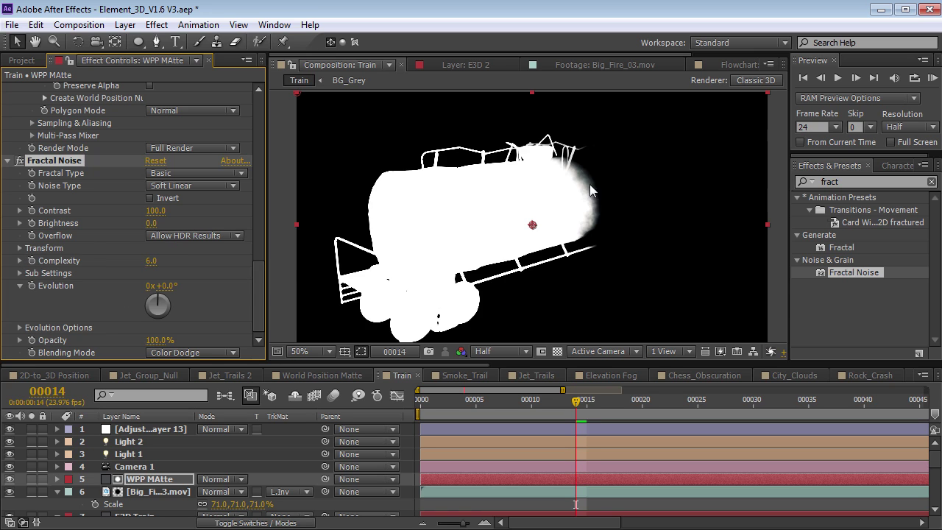
{"action": "left_click", "coordinate": [20, 248]}
{"action": "left_click_drag", "start_coordinate": [160, 292], "coordinate": [126, 287]}
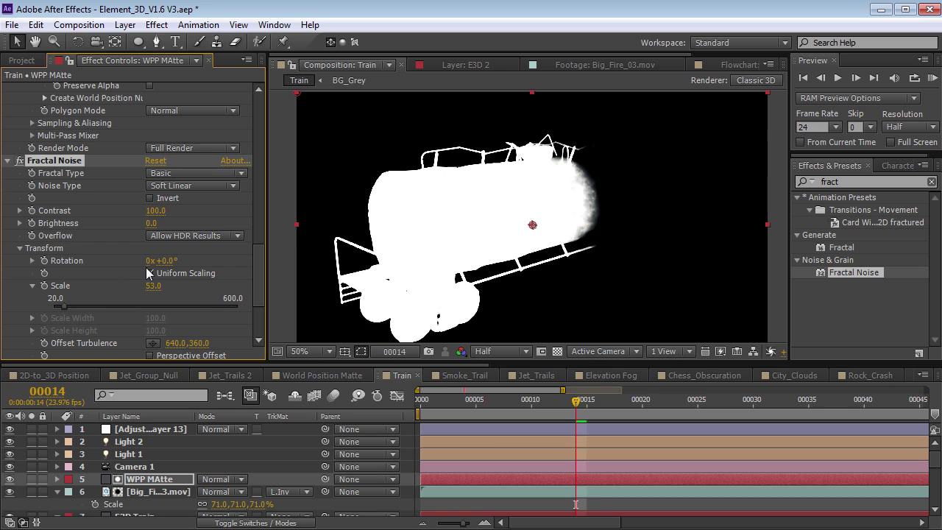
Set the Fractal Noise contrast to 95 and hide the WPP MAtte layer to view the fire composite
{"action": "left_click_drag", "start_coordinate": [103, 219], "coordinate": [139, 213]}
{"action": "left_click", "coordinate": [9, 482]}
{"action": "key", "text": "grave"}
{"action": "key", "text": "c"}
{"action": "mouse_move", "coordinate": [515, 309]}
{"action": "left_mouse_down"}
{"action": "mouse_move", "coordinate": [553, 314]}
{"action": "mouse_move", "coordinate": [497, 181]}
{"action": "left_mouse_up"}
{"action": "key", "text": "grave"}
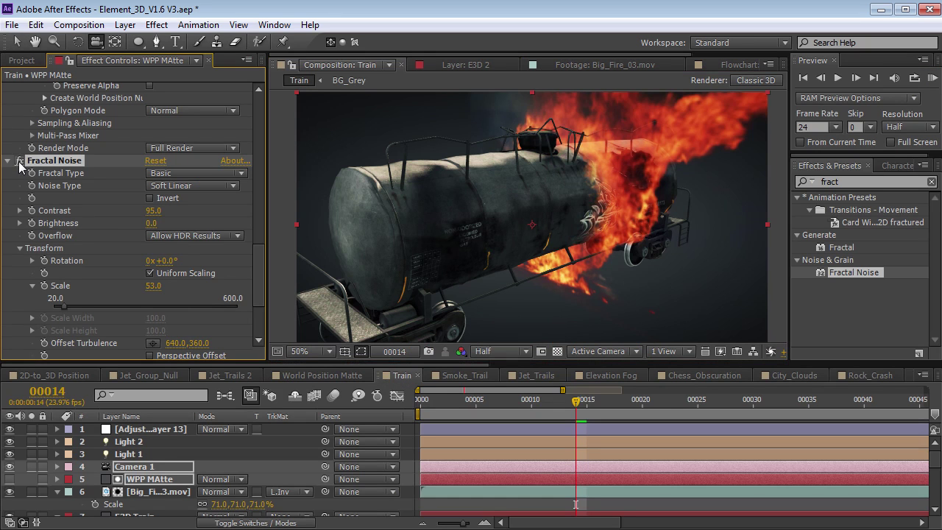
Set the Fractal Noise brightness to -28 and orbit around the train to check the fire's blended edge
{"action": "left_click_drag", "start_coordinate": [150, 222], "coordinate": [136, 227]}
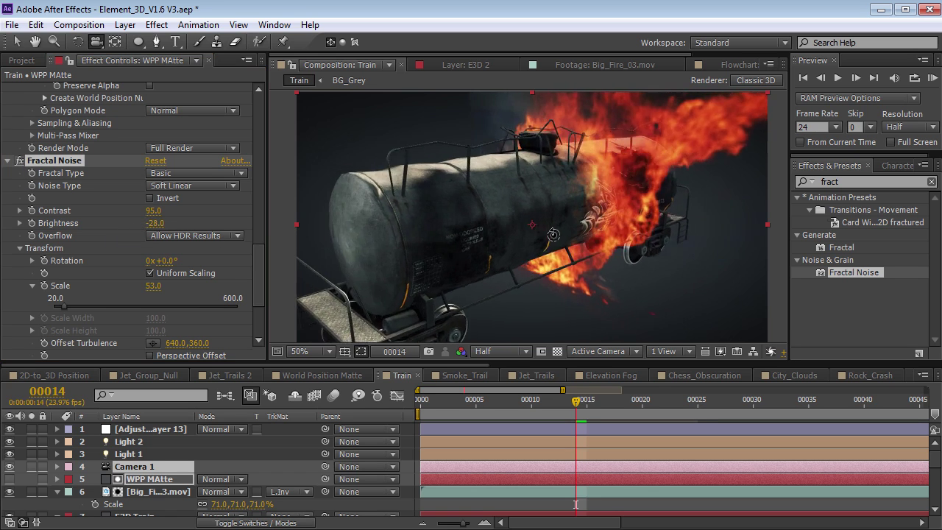
{"action": "left_click_drag", "start_coordinate": [554, 235], "coordinate": [515, 237]}
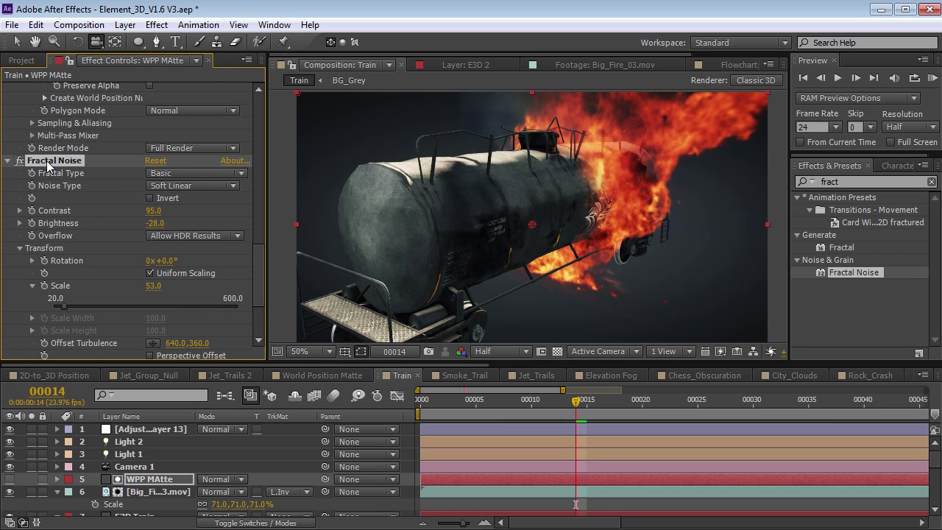
{"action": "scroll", "coordinate": [48, 166], "scroll_direction": "up", "scroll_amount": 6}
{"action": "left_click_drag", "start_coordinate": [647, 201], "coordinate": [551, 216]}
{"action": "left_click_drag", "start_coordinate": [573, 247], "coordinate": [321, 192]}
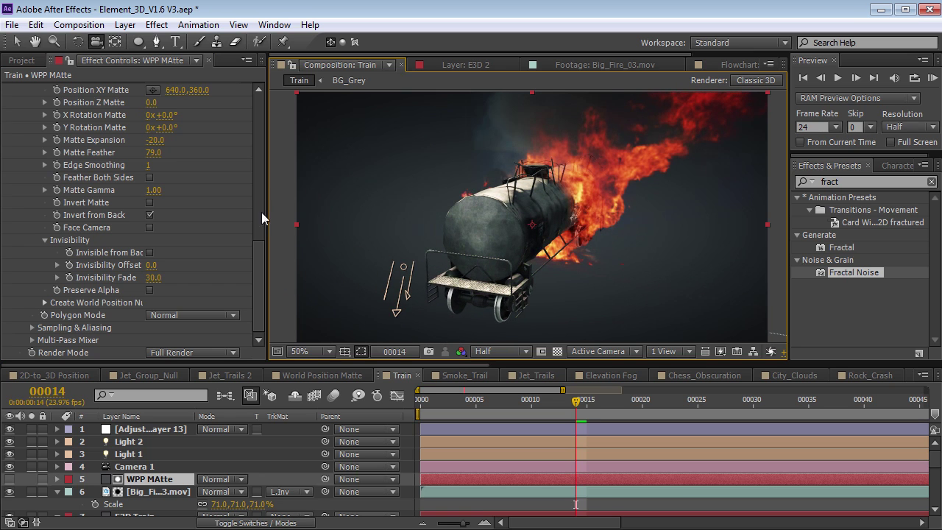
{"action": "left_click_drag", "start_coordinate": [262, 215], "coordinate": [291, 215]}
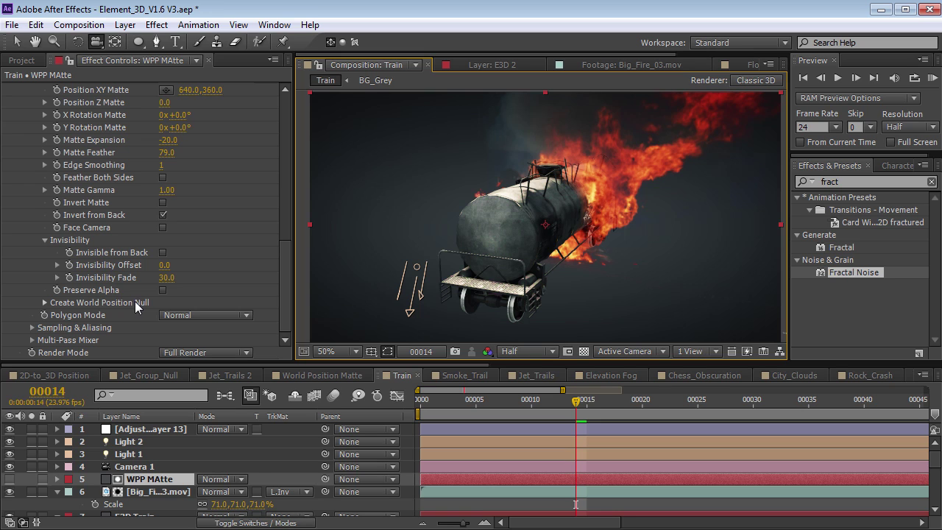
Try moving the Big_Fire_03.mov layer along the train toward the tank's near end
{"action": "left_click", "coordinate": [154, 491]}
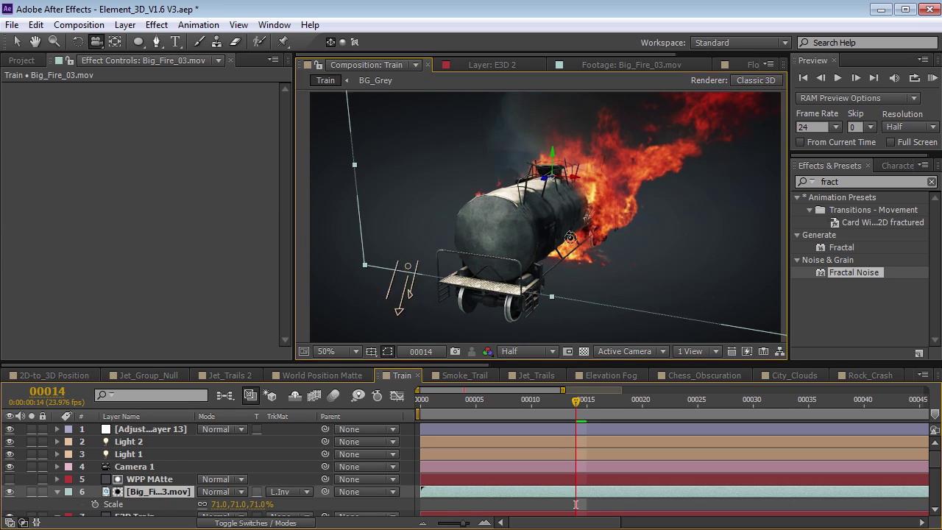
{"action": "key", "text": "v"}
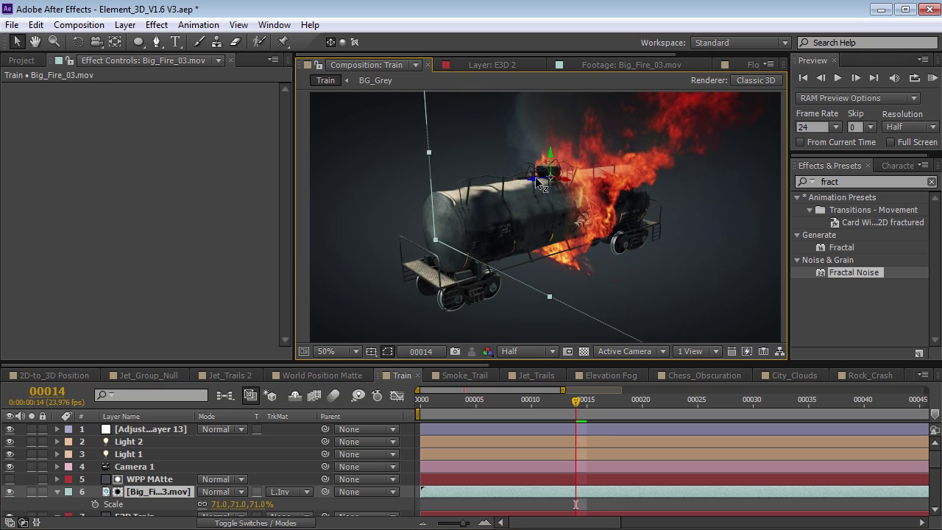
{"action": "left_click_drag", "start_coordinate": [471, 196], "coordinate": [469, 196]}
{"action": "key", "text": "c"}
{"action": "mouse_move", "coordinate": [545, 218]}
{"action": "left_mouse_down"}
{"action": "mouse_move", "coordinate": [611, 231]}
{"action": "mouse_move", "coordinate": [559, 234]}
{"action": "left_mouse_up"}
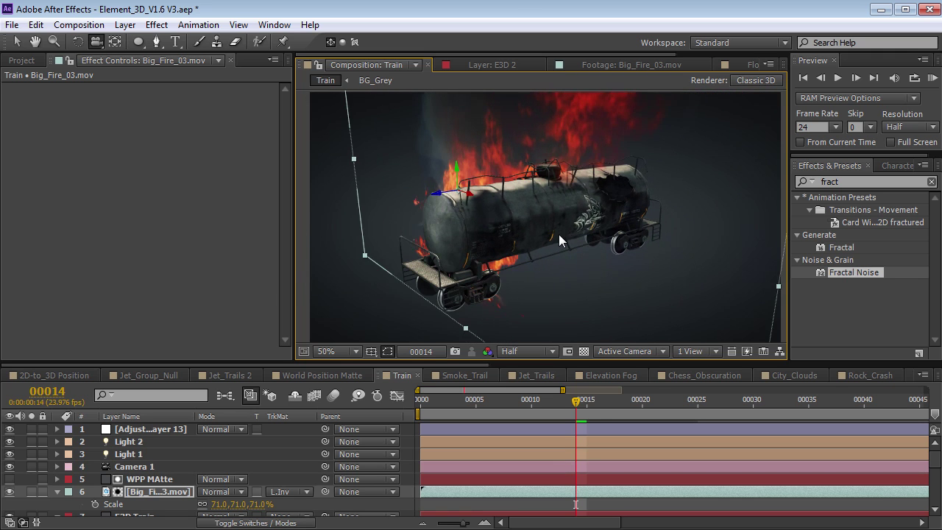
Create a World Position Null from the WPP MAtte layer's Element effect and select the new null
{"action": "left_click", "coordinate": [147, 479]}
{"action": "left_click_drag", "start_coordinate": [287, 174], "coordinate": [279, 315]}
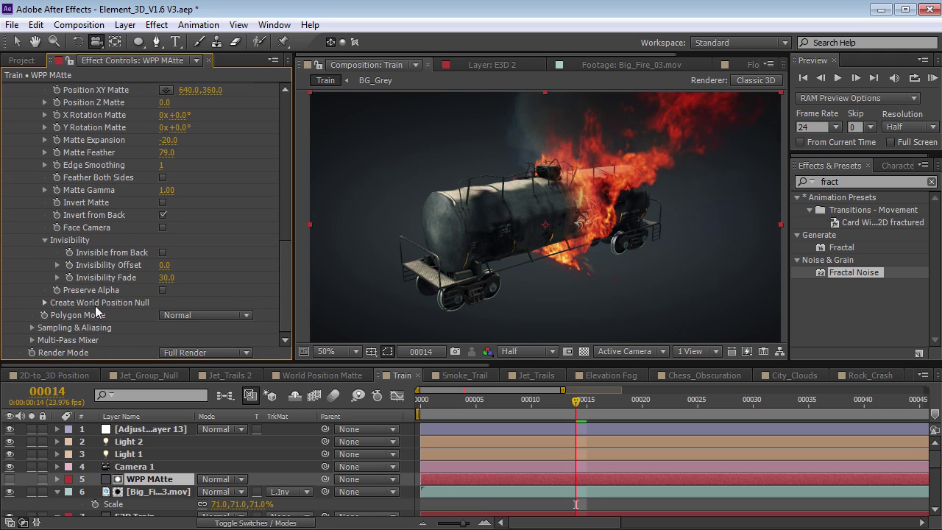
{"action": "left_click", "coordinate": [45, 303]}
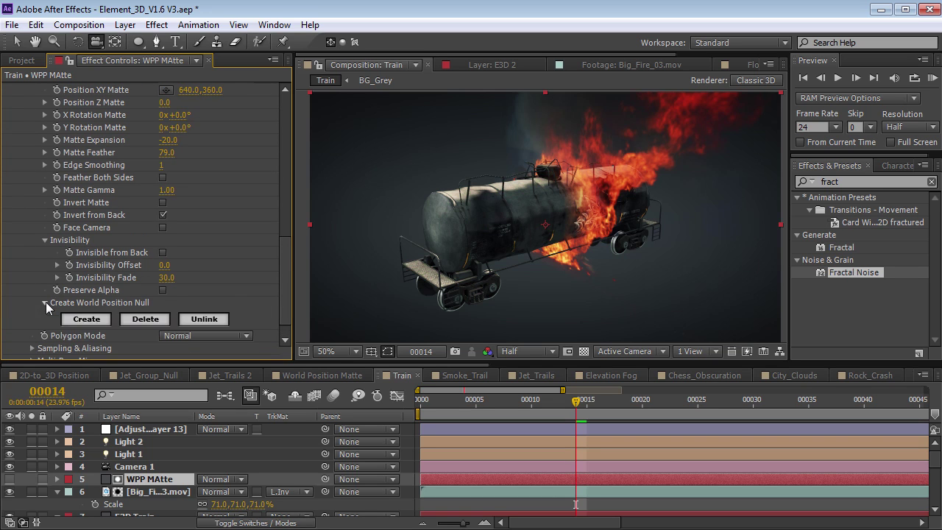
{"action": "left_click", "coordinate": [85, 321]}
{"action": "left_click", "coordinate": [143, 430]}
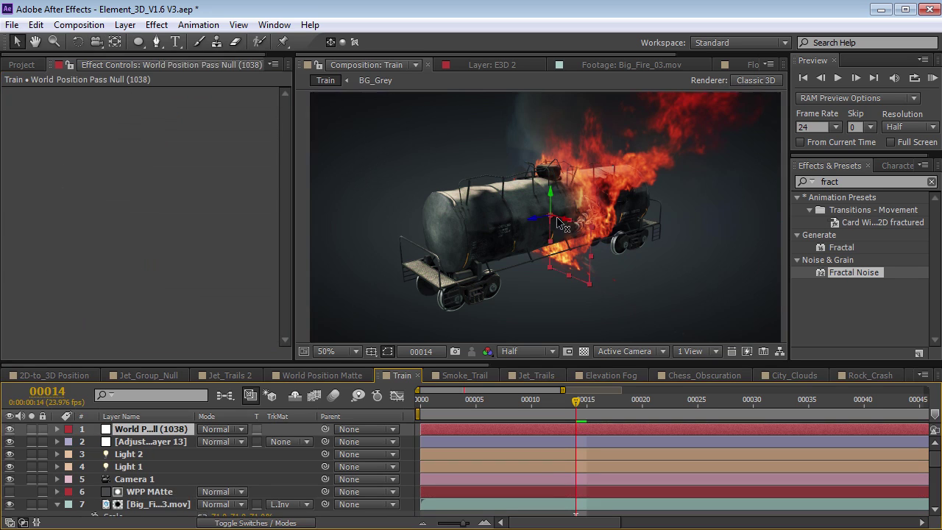
Set the new null's label colour to yellow and rename it Wpp Matte Null
{"action": "left_click", "coordinate": [69, 429]}
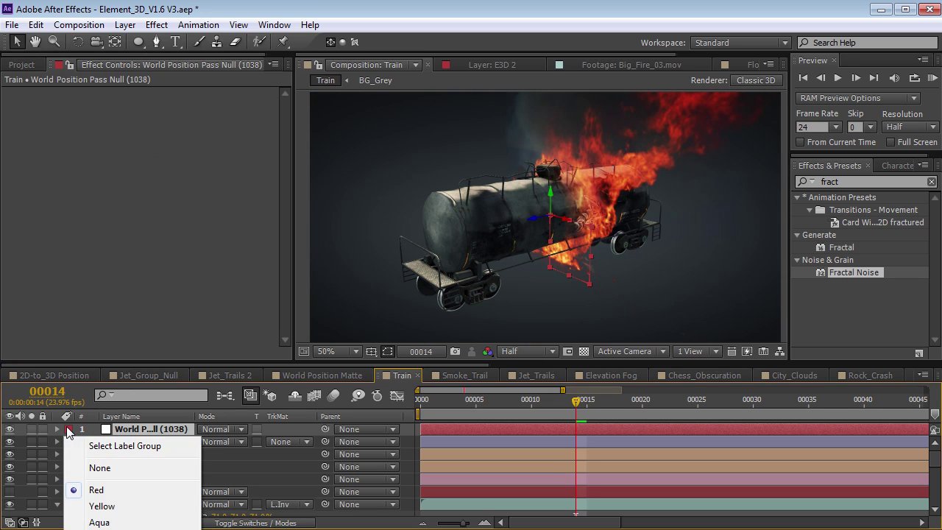
{"action": "left_click", "coordinate": [118, 503]}
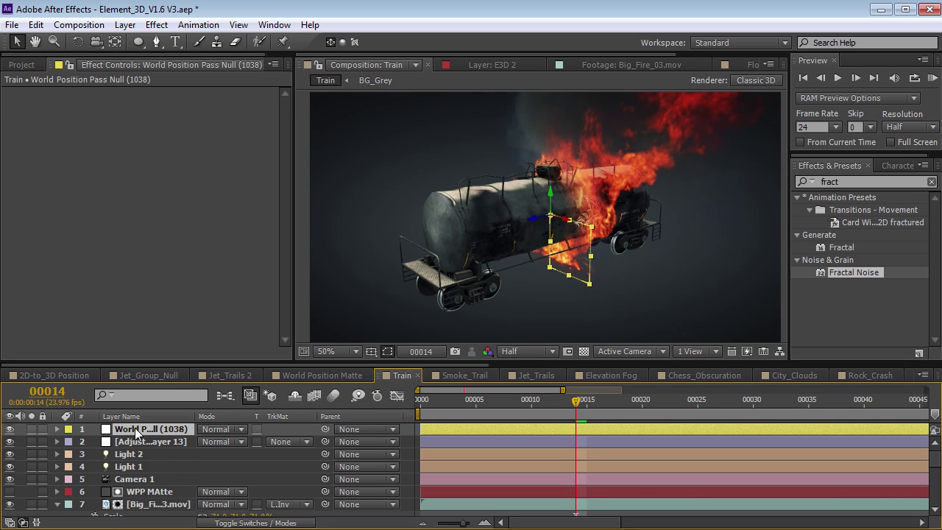
{"action": "key", "text": "Return"}
{"action": "type", "text": "Wpp Matte N"}
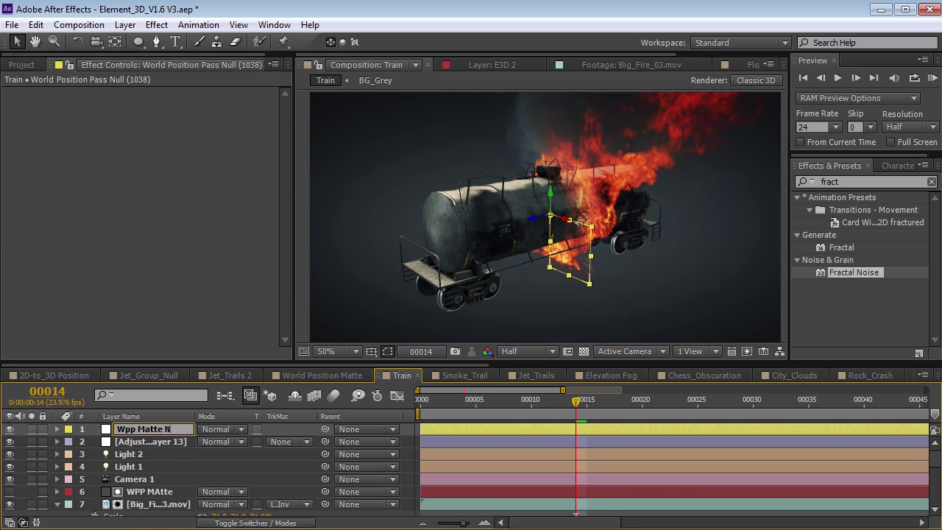
{"action": "type", "text": "ull"}
{"action": "key", "text": "Return"}
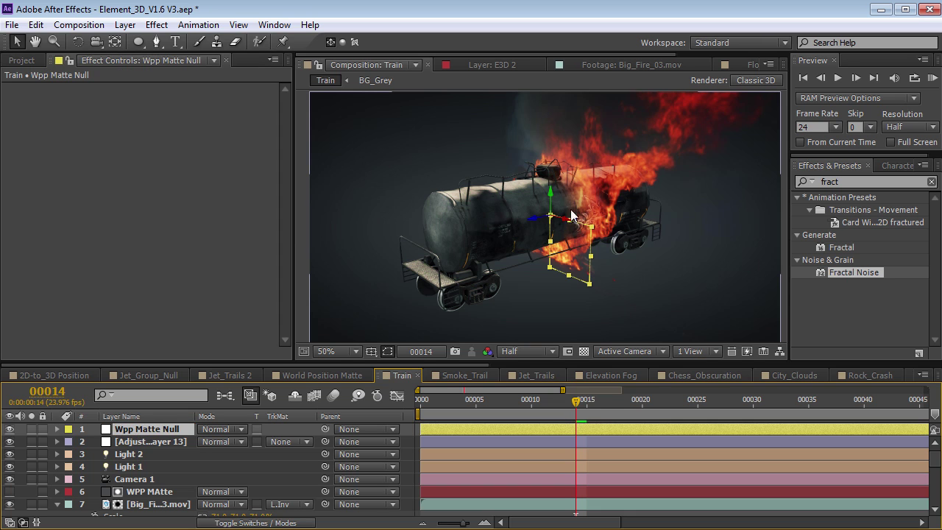
Show the WPP MAtte layer and try moving and rotating the Wpp Matte Null to shift the matte across the train
{"action": "key", "text": "c"}
{"action": "left_click_drag", "start_coordinate": [540, 243], "coordinate": [505, 247]}
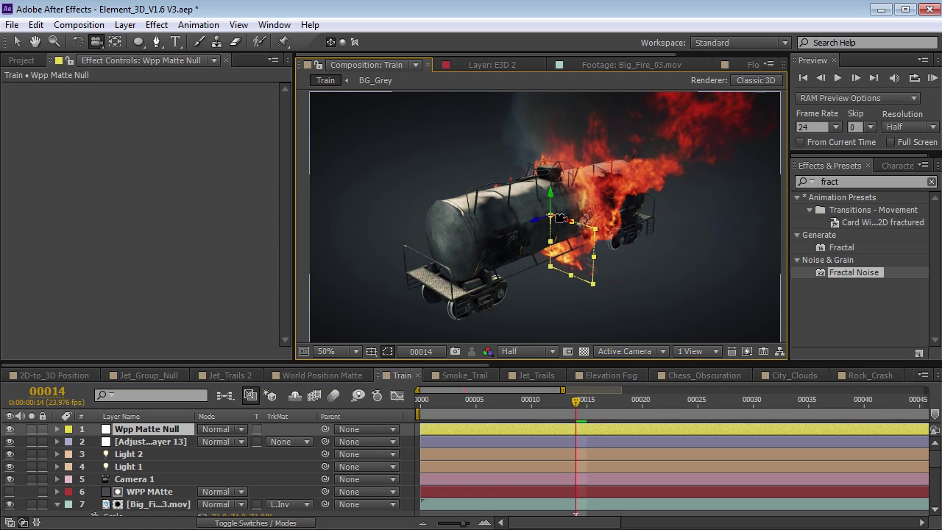
{"action": "left_click", "coordinate": [9, 492]}
{"action": "key", "text": "v"}
{"action": "left_click_drag", "start_coordinate": [532, 224], "coordinate": [553, 225]}
{"action": "key", "text": "w"}
{"action": "key", "text": "ctrl+z"}
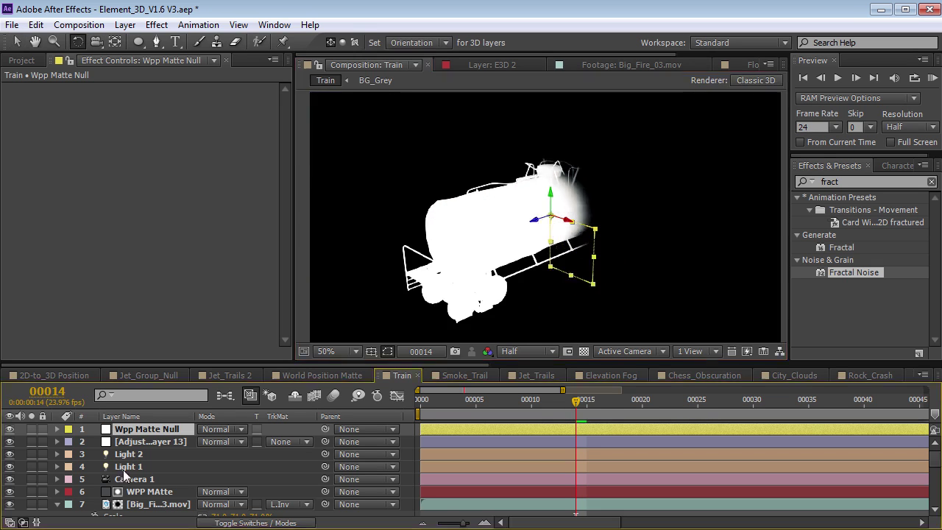
{"action": "left_click", "coordinate": [10, 492]}
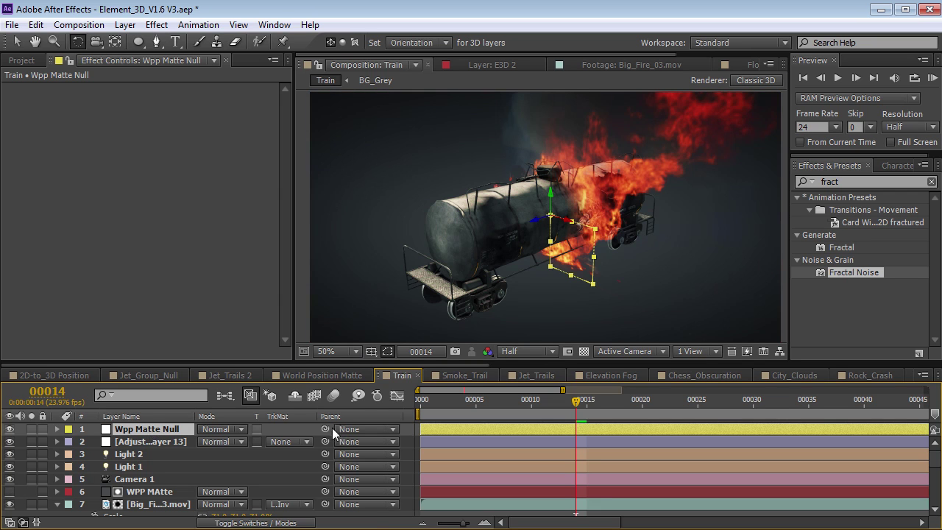
Parent the Wpp Matte Null to the Big_Fire_03.mov layer and try repositioning the fire with its matte
{"action": "left_click_drag", "start_coordinate": [326, 429], "coordinate": [177, 506]}
{"action": "left_click_drag", "start_coordinate": [537, 186], "coordinate": [458, 274]}
{"action": "key", "text": "ctrl+z"}
{"action": "key", "text": "w"}
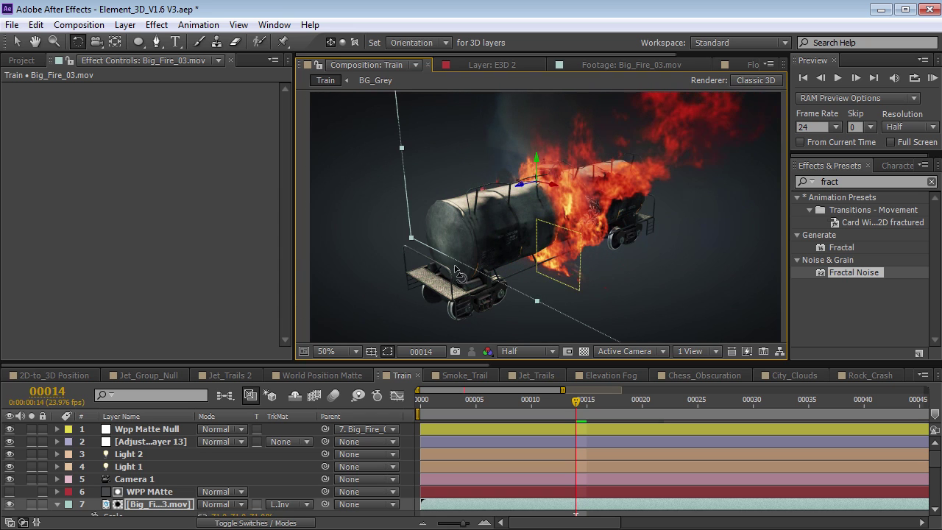
Move the Big_Fire_03.mov layer through the train with its parented null and check the result from another angle
{"action": "key", "text": "v"}
{"action": "left_click_drag", "start_coordinate": [523, 187], "coordinate": [698, 236]}
{"action": "mouse_move", "coordinate": [582, 174]}
{"action": "left_mouse_down"}
{"action": "mouse_move", "coordinate": [610, 175]}
{"action": "mouse_move", "coordinate": [543, 200]}
{"action": "mouse_move", "coordinate": [610, 221]}
{"action": "mouse_move", "coordinate": [633, 181]}
{"action": "mouse_move", "coordinate": [574, 265]}
{"action": "mouse_move", "coordinate": [506, 319]}
{"action": "mouse_move", "coordinate": [479, 303]}
{"action": "mouse_move", "coordinate": [453, 309]}
{"action": "mouse_move", "coordinate": [474, 317]}
{"action": "mouse_move", "coordinate": [580, 221]}
{"action": "left_mouse_up"}
{"action": "key", "text": "c"}
{"action": "key", "text": "grave"}
{"action": "key", "text": "v"}
{"action": "left_click", "coordinate": [599, 285]}
{"action": "key", "text": "v"}
{"action": "key", "text": "grave"}
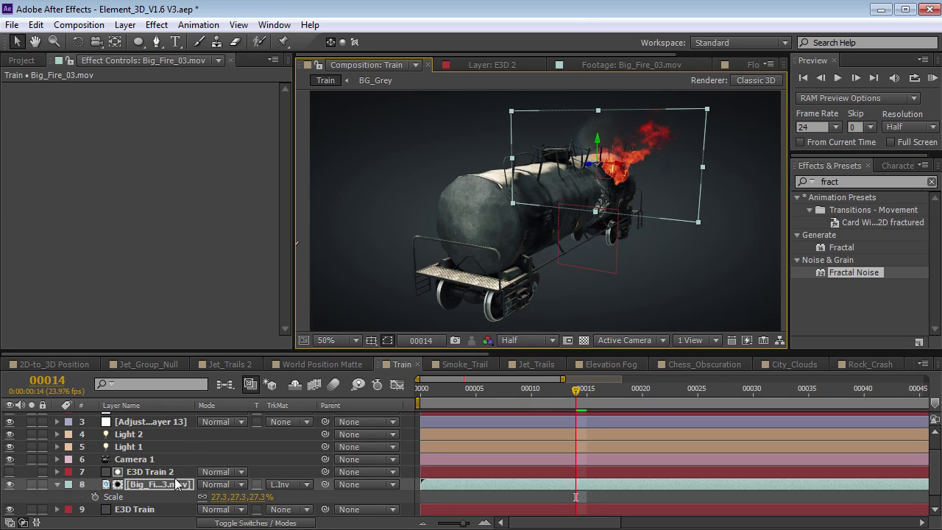
Set the E3D Train layer's Select 2D Position to 784, 240 on the tank beside the fire and generate a 3D null there
{"action": "left_click", "coordinate": [148, 509]}
{"action": "scroll", "coordinate": [144, 250], "scroll_direction": "down", "scroll_amount": 1}
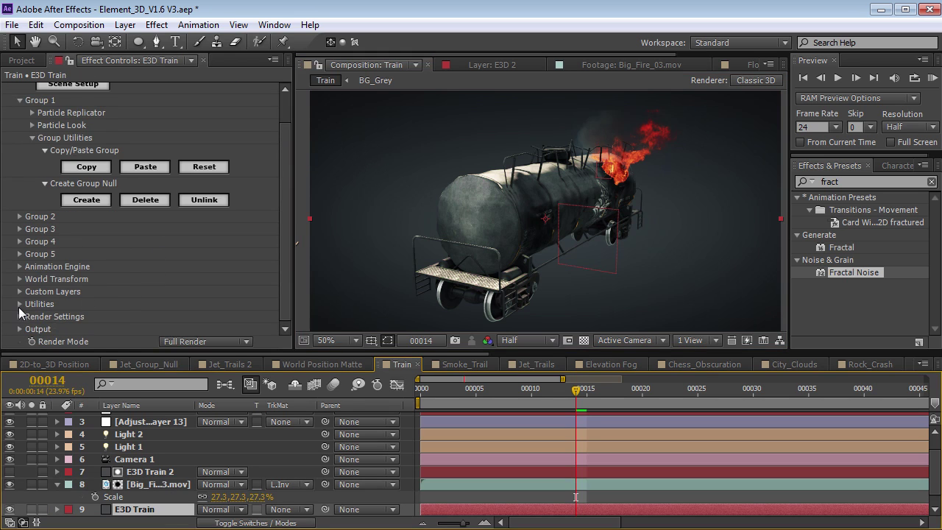
{"action": "left_click", "coordinate": [19, 304]}
{"action": "scroll", "coordinate": [19, 305], "scroll_direction": "down", "scroll_amount": 1}
{"action": "left_click", "coordinate": [168, 296]}
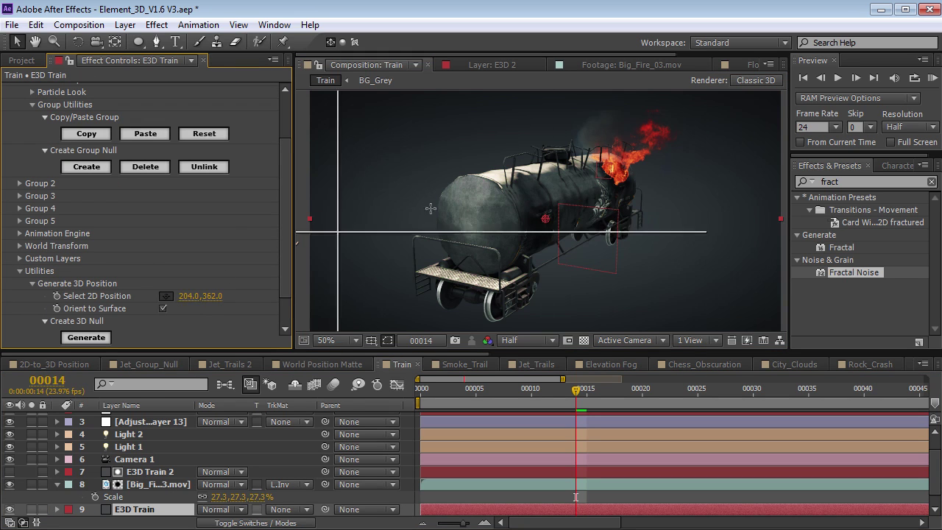
{"action": "left_click", "coordinate": [598, 174]}
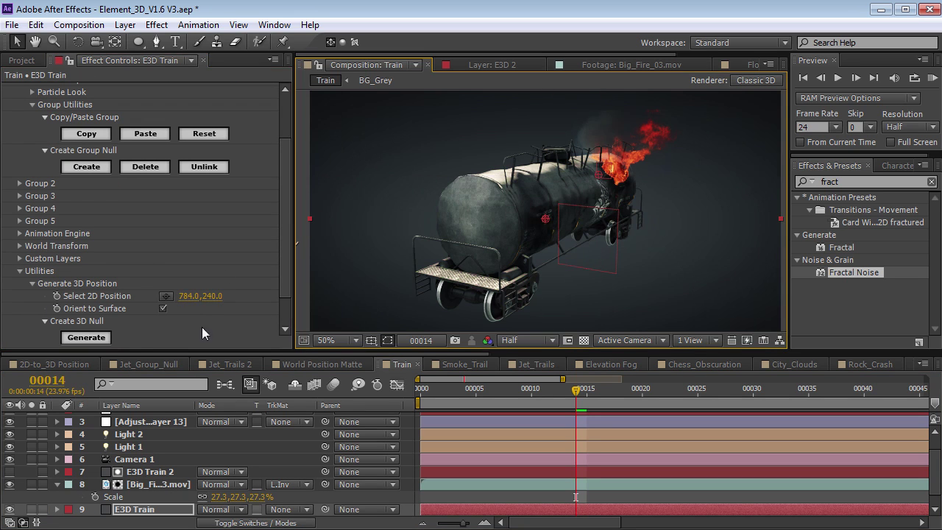
{"action": "left_click", "coordinate": [77, 337]}
Select the Element Position 1 null and set its label colour to yellow
{"action": "scroll", "coordinate": [135, 456], "scroll_direction": "up", "scroll_amount": 2}
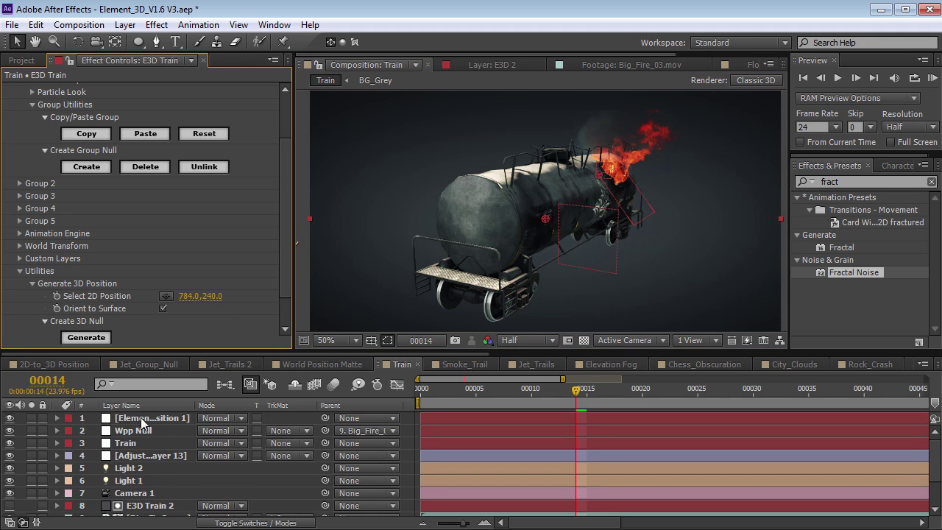
{"action": "left_click", "coordinate": [143, 418]}
{"action": "left_click", "coordinate": [69, 418]}
{"action": "left_click", "coordinate": [102, 497]}
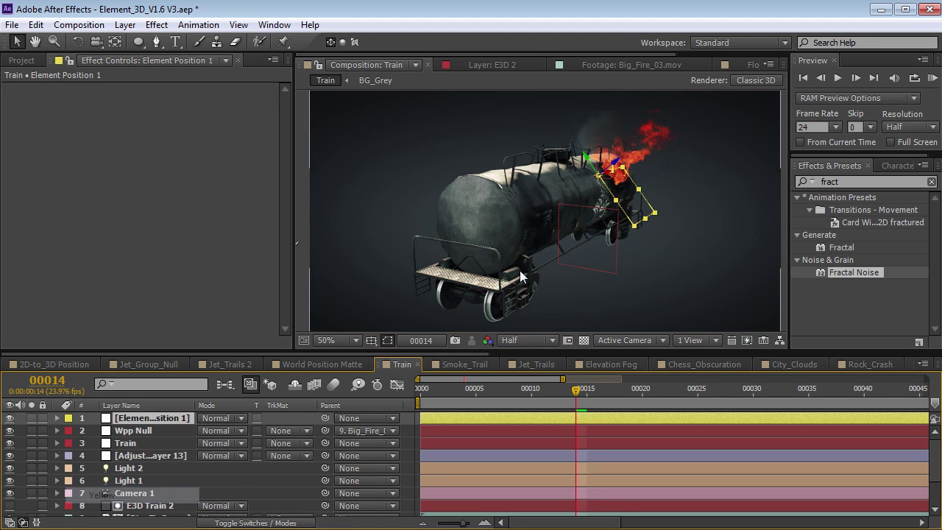
Create an orange point light named Light 3 with an intensity of 67% and no shadow casting
{"action": "left_click", "coordinate": [124, 25]}
{"action": "mouse_move", "coordinate": [140, 42]}
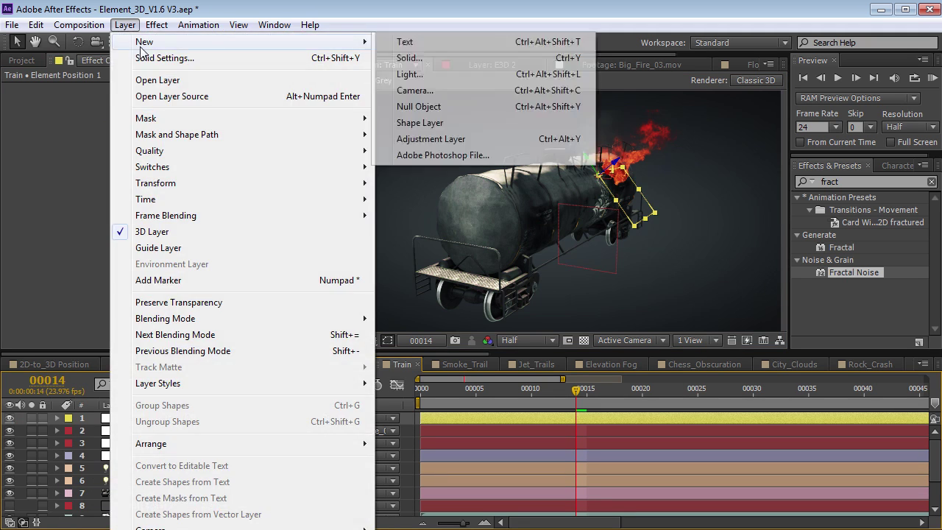
{"action": "left_click", "coordinate": [431, 79]}
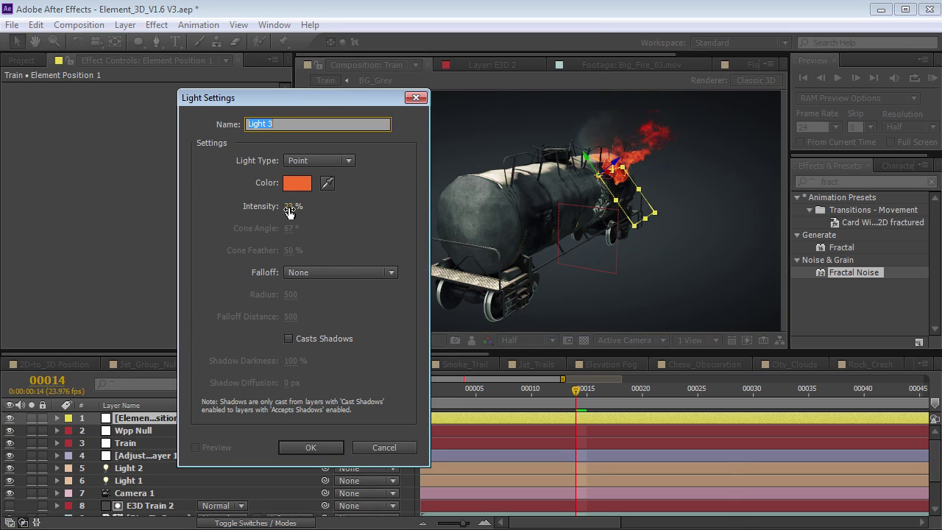
{"action": "left_click", "coordinate": [298, 182]}
{"action": "left_click_drag", "start_coordinate": [530, 455], "coordinate": [535, 242]}
{"action": "left_click", "coordinate": [520, 265]}
{"action": "left_click", "coordinate": [690, 264]}
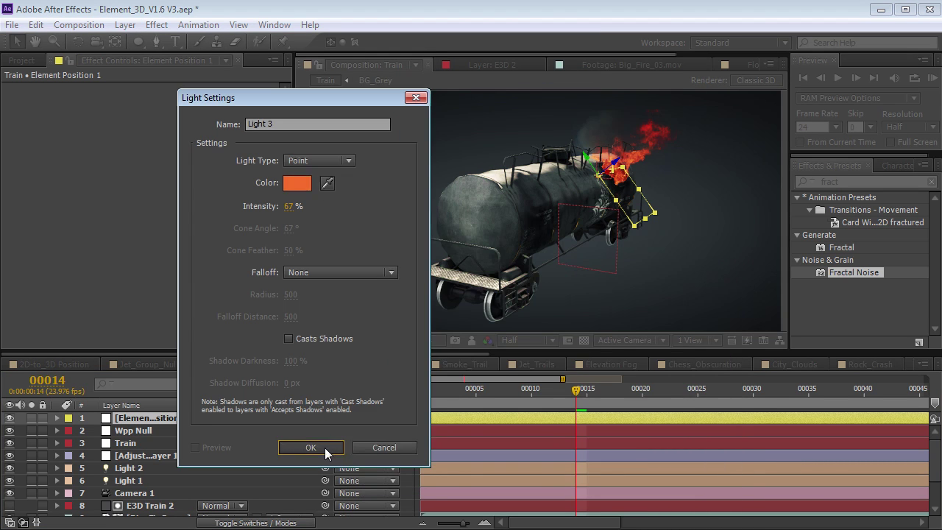
{"action": "left_click", "coordinate": [309, 448]}
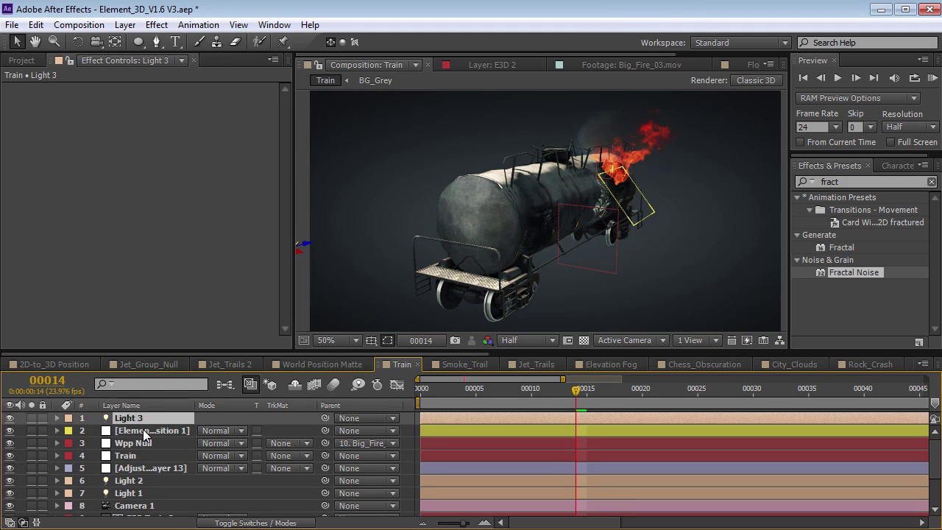
Move Light 3 from outside the frame onto the upper middle of the tank
{"action": "key", "text": "comma"}
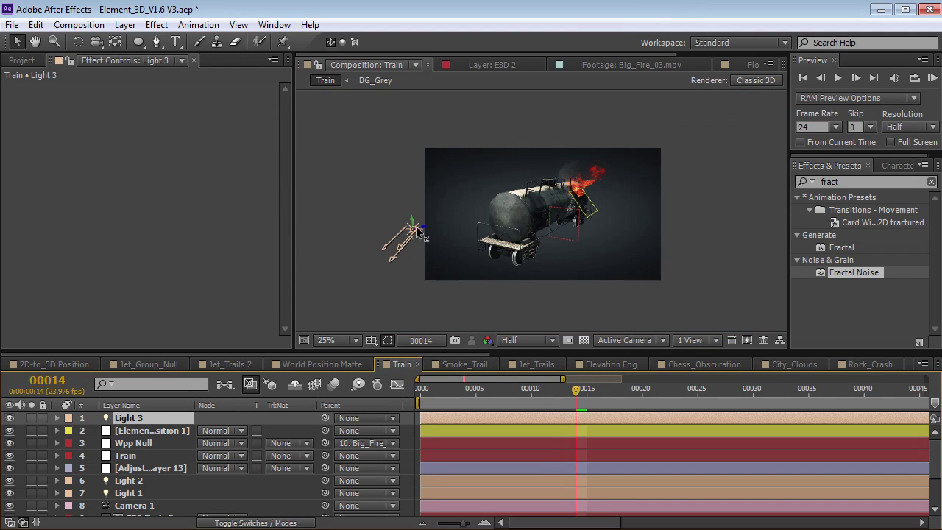
{"action": "key", "text": "period"}
{"action": "left_click_drag", "start_coordinate": [415, 215], "coordinate": [536, 180]}
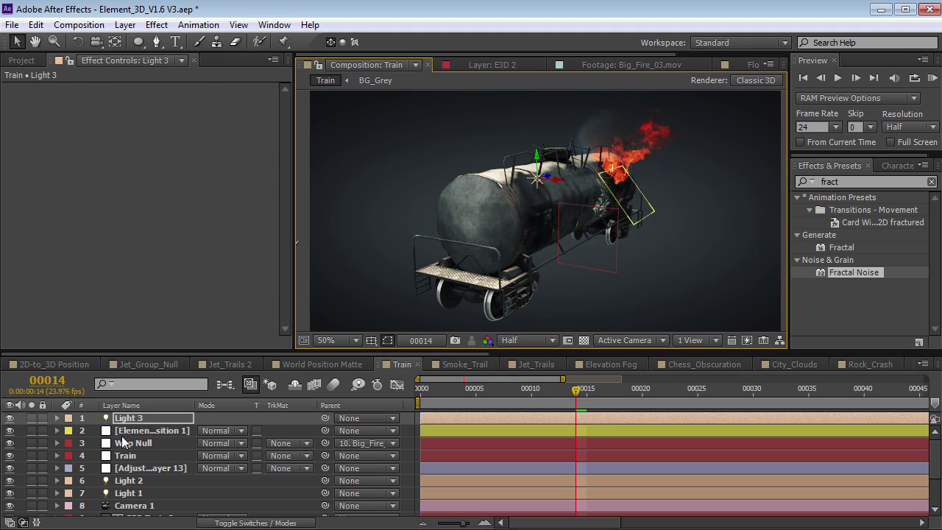
Copy the Element Position 1 null's Position to Light 3, and delete the null
{"action": "left_click", "coordinate": [146, 433]}
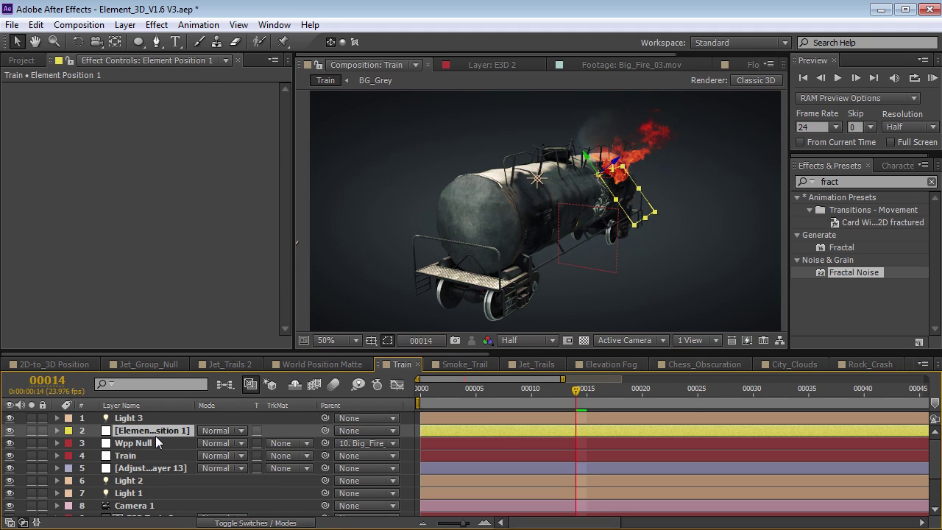
{"action": "key", "text": "p"}
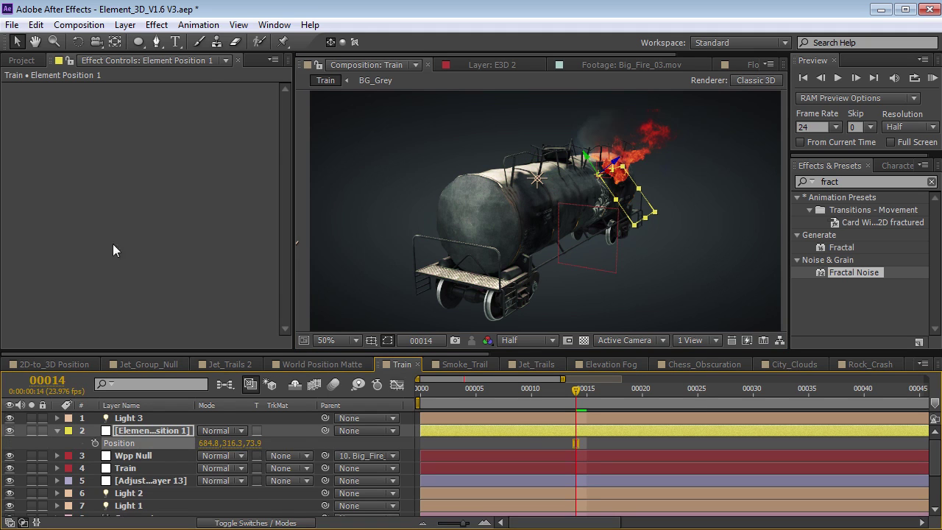
{"action": "left_click", "coordinate": [35, 24]}
{"action": "left_click", "coordinate": [133, 113]}
{"action": "left_click", "coordinate": [132, 418]}
{"action": "left_click", "coordinate": [36, 25]}
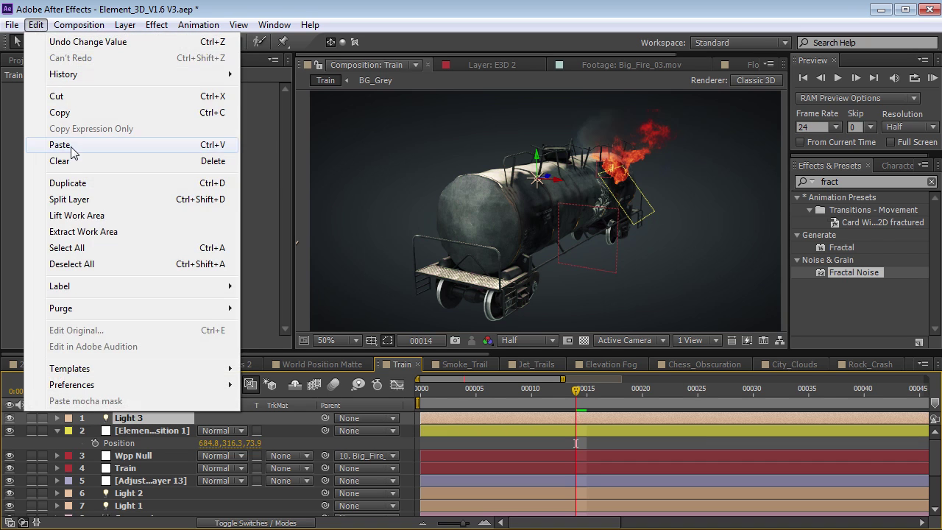
{"action": "left_click", "coordinate": [72, 147]}
{"action": "left_click", "coordinate": [147, 431]}
{"action": "key", "text": "Delete"}
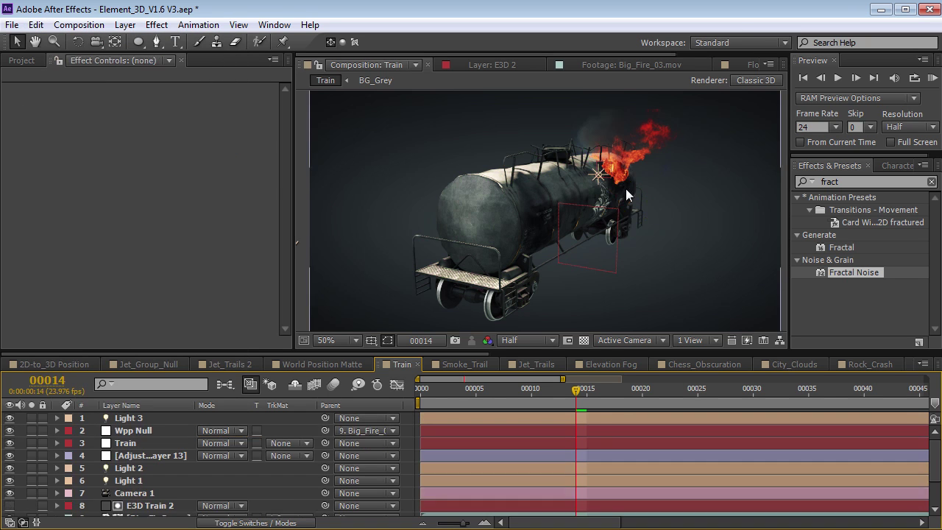
Move Light 3 into the flames at the far end of the tank and set its intensity to 687%
{"action": "left_click", "coordinate": [613, 182]}
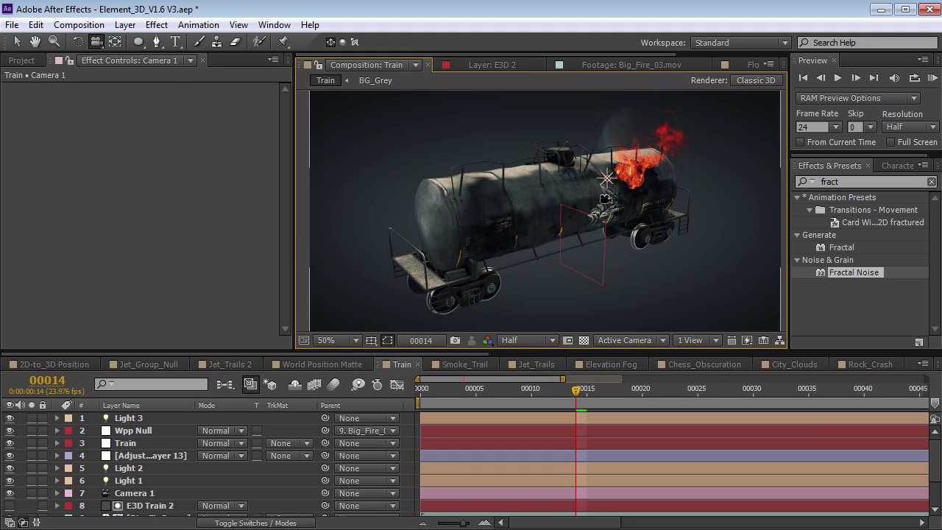
{"action": "key", "text": "alt+shift+t"}
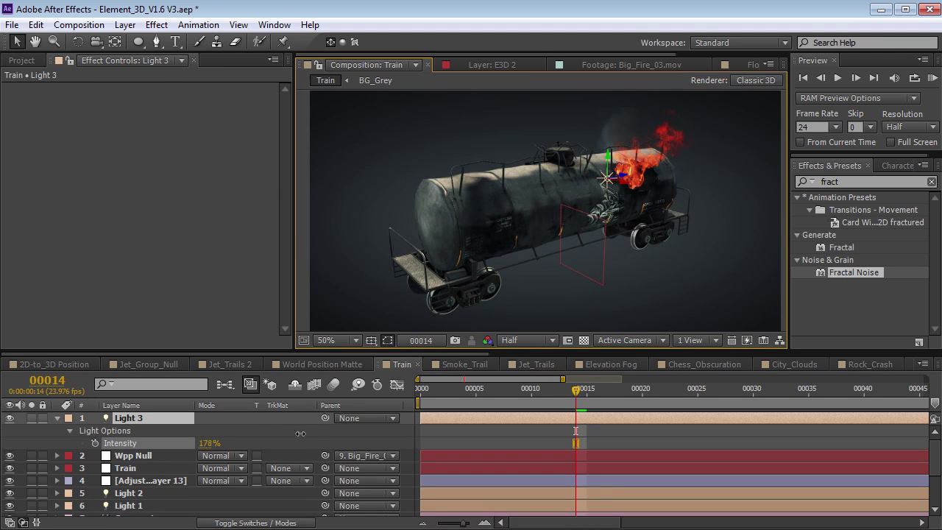
{"action": "key", "text": "c"}
{"action": "left_click_drag", "start_coordinate": [508, 209], "coordinate": [649, 159]}
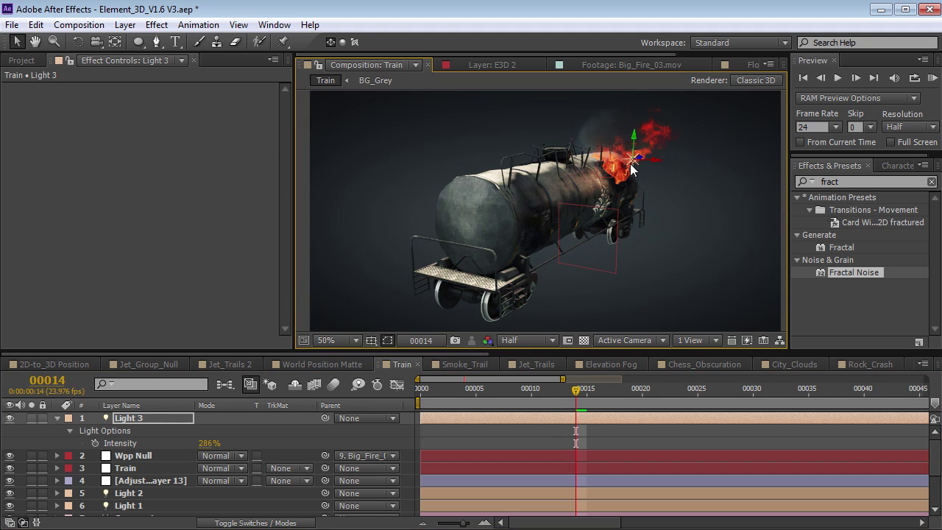
{"action": "left_click_drag", "start_coordinate": [205, 448], "coordinate": [383, 429]}
{"action": "key", "text": "c"}
{"action": "left_click_drag", "start_coordinate": [638, 223], "coordinate": [304, 296]}
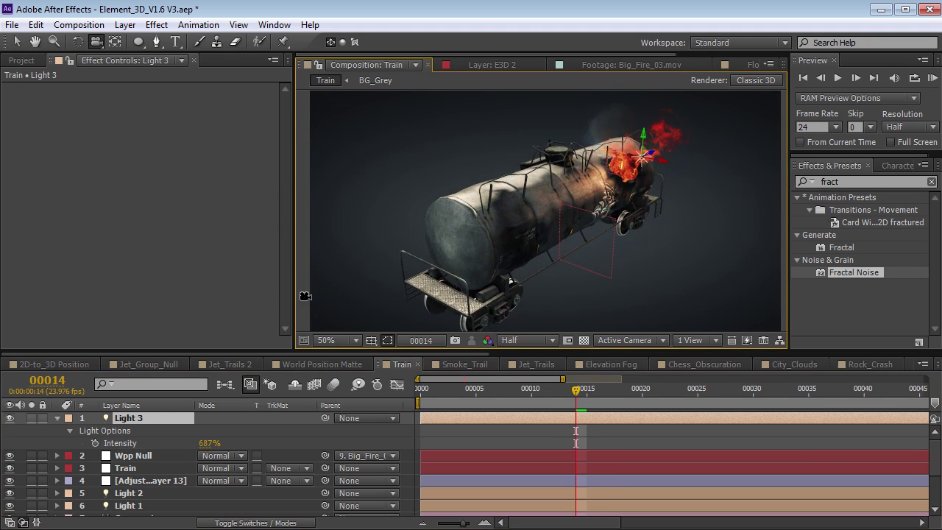
Rename Light 3 to Fire and parent it to the Big_Fire_03.mov layer
{"action": "left_click", "coordinate": [57, 418]}
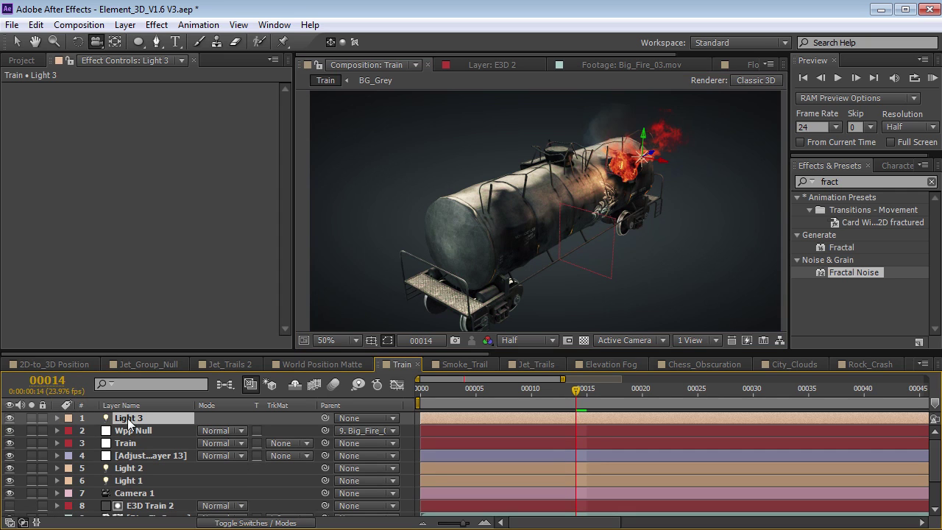
{"action": "type", "text": "Fire"}
{"action": "key", "text": "Return"}
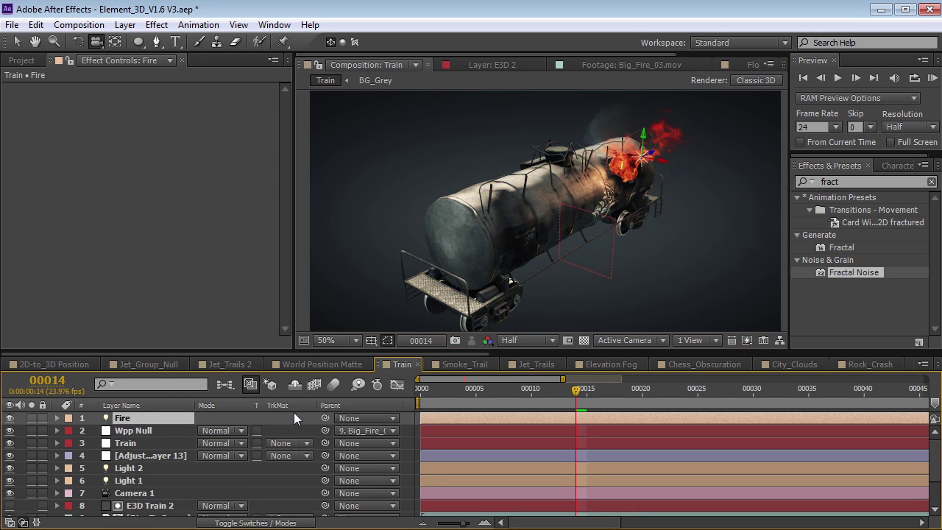
{"action": "left_click_drag", "start_coordinate": [329, 429], "coordinate": [171, 475]}
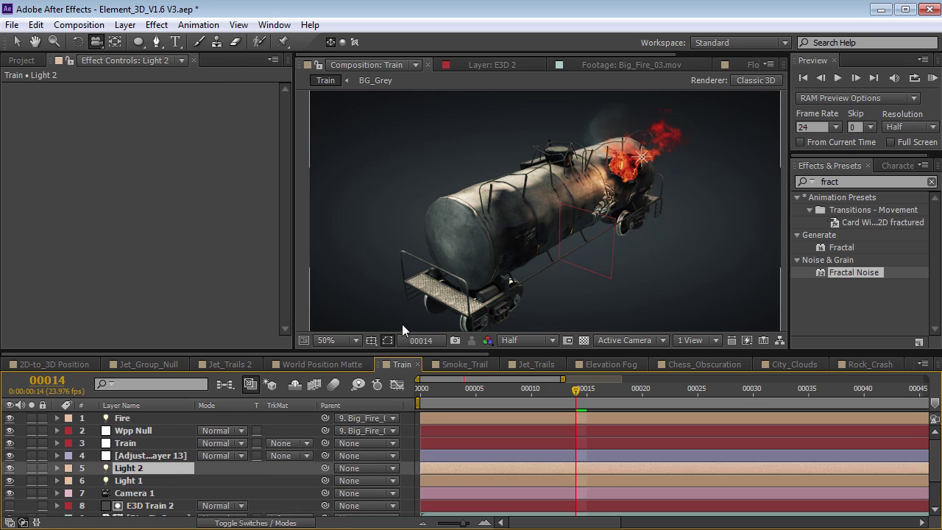
Move the Big_Fire_03.mov layer with its attached light along the tank towards the middle of the train
{"action": "left_click", "coordinate": [582, 169]}
{"action": "left_click_drag", "start_coordinate": [582, 169], "coordinate": [561, 197]}
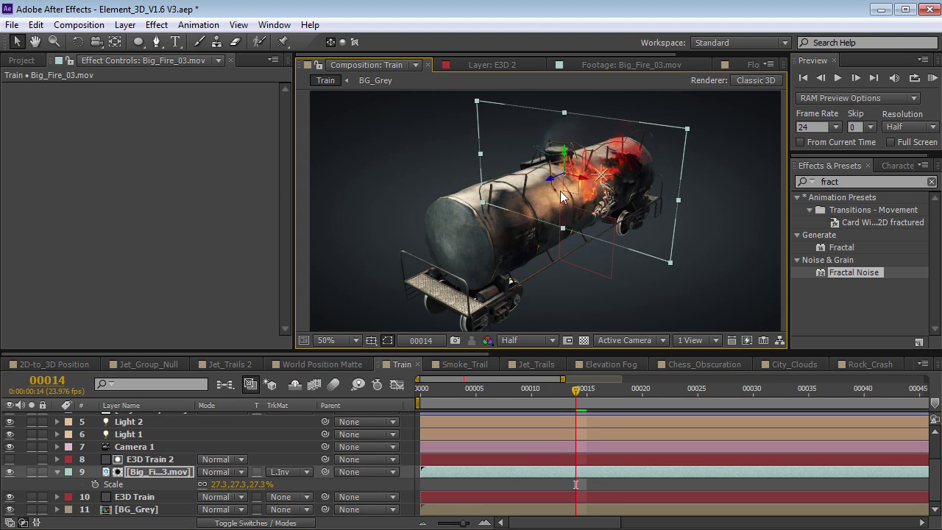
{"action": "left_click_drag", "start_coordinate": [543, 232], "coordinate": [563, 278]}
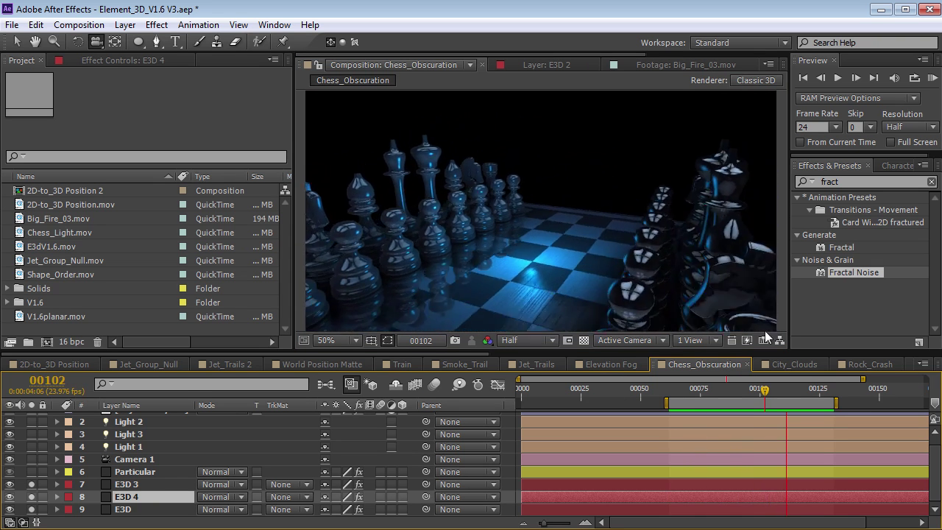
Add Particular to the soloed layers in Chess_Obscuration and examine how the light streaks sit among the pieces around frame 115
{"action": "left_click_drag", "start_coordinate": [686, 393], "coordinate": [814, 402]}
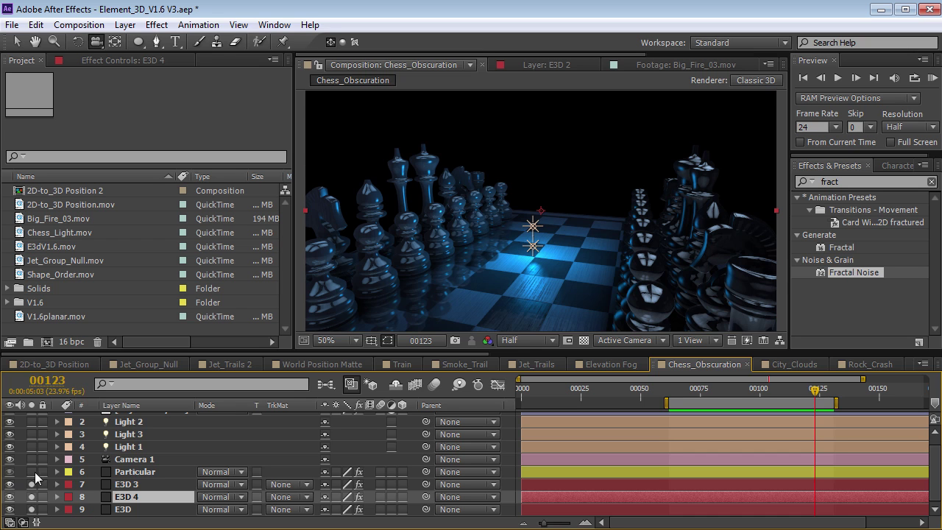
{"action": "left_click", "coordinate": [31, 472]}
{"action": "left_click", "coordinate": [129, 474]}
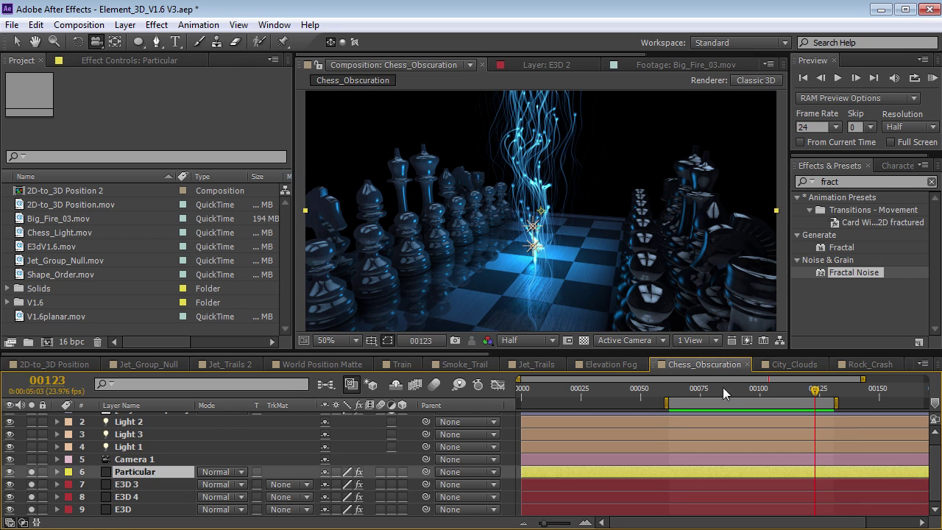
{"action": "mouse_move", "coordinate": [809, 389]}
{"action": "left_mouse_down"}
{"action": "mouse_move", "coordinate": [762, 405]}
{"action": "mouse_move", "coordinate": [686, 407]}
{"action": "mouse_move", "coordinate": [754, 399]}
{"action": "mouse_move", "coordinate": [690, 401]}
{"action": "mouse_move", "coordinate": [734, 392]}
{"action": "mouse_move", "coordinate": [798, 392]}
{"action": "left_mouse_up"}
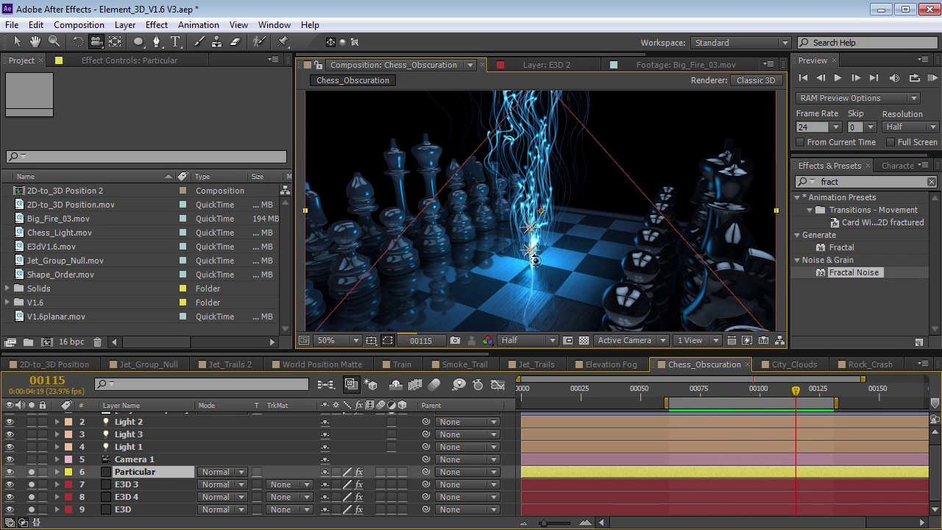
{"action": "left_click_drag", "start_coordinate": [528, 226], "coordinate": [457, 277]}
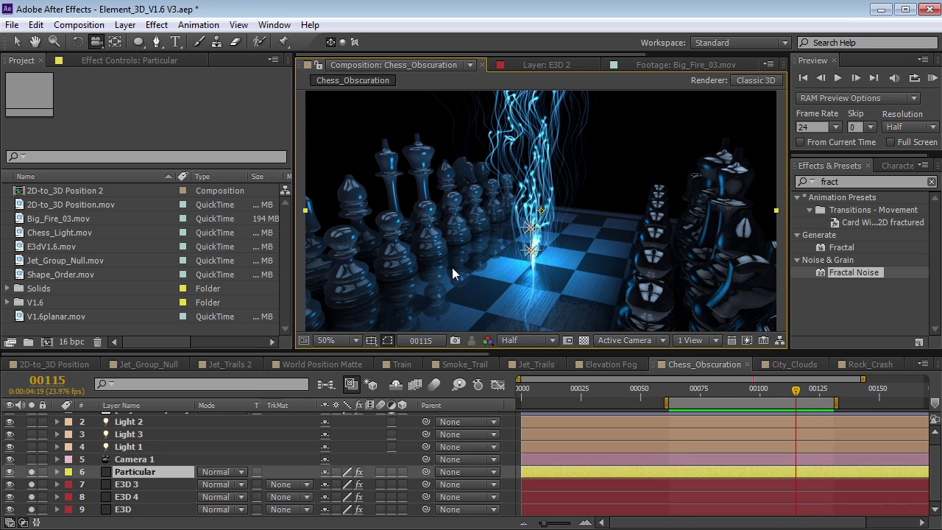
Isolate the E3D chessboard layer and review its animation back to frame 92
{"action": "left_click", "coordinate": [137, 486]}
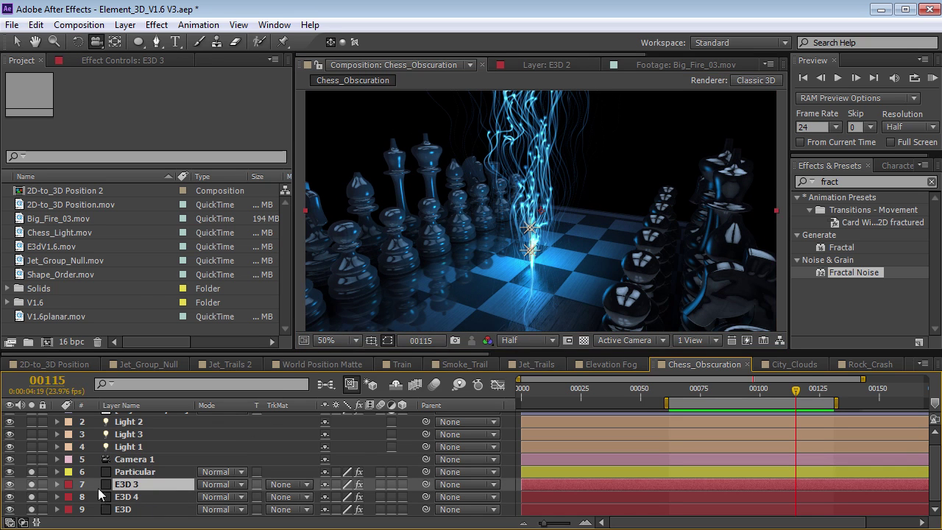
{"action": "left_click", "coordinate": [32, 509], "text": "alt"}
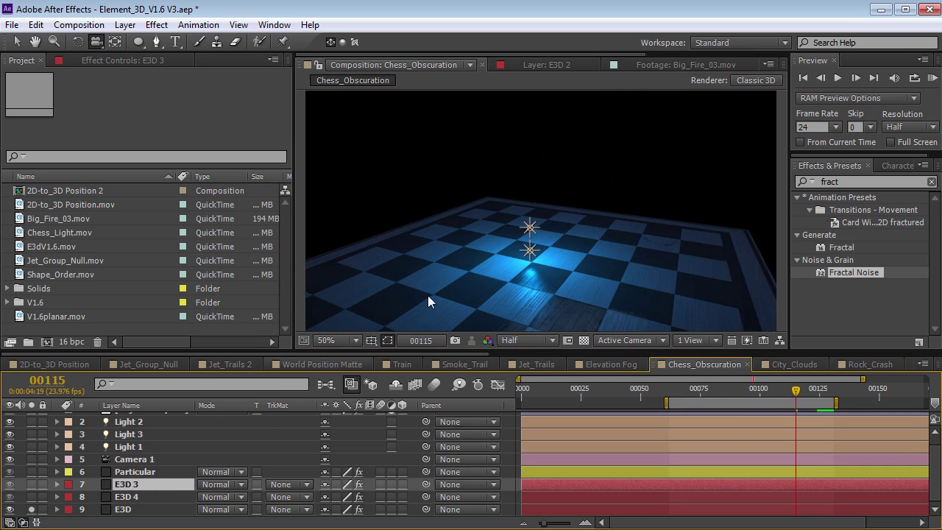
{"action": "left_click_drag", "start_coordinate": [754, 398], "coordinate": [744, 396]}
{"action": "key", "text": "Page_Up"}
{"action": "key", "text": "Page_Up"}
{"action": "key", "text": "Page_Up"}
{"action": "key", "text": "Page_Up"}
{"action": "key", "text": "Page_Up"}
{"action": "key", "text": "Page_Up"}
{"action": "key", "text": "Page_Up"}
{"action": "key", "text": "Page_Up"}
{"action": "key", "text": "Page_Up"}
{"action": "key", "text": "Page_Up"}
{"action": "key", "text": "Page_Up"}
{"action": "key", "text": "Page_Up"}
{"action": "key", "text": "Page_Up"}
{"action": "key", "text": "Page_Up"}
{"action": "key", "text": "Page_Up"}
{"action": "key", "text": "Page_Up"}
{"action": "key", "text": "Page_Up"}
{"action": "key", "text": "Page_Up"}
{"action": "key", "text": "Page_Up"}
{"action": "key", "text": "Page_Up"}
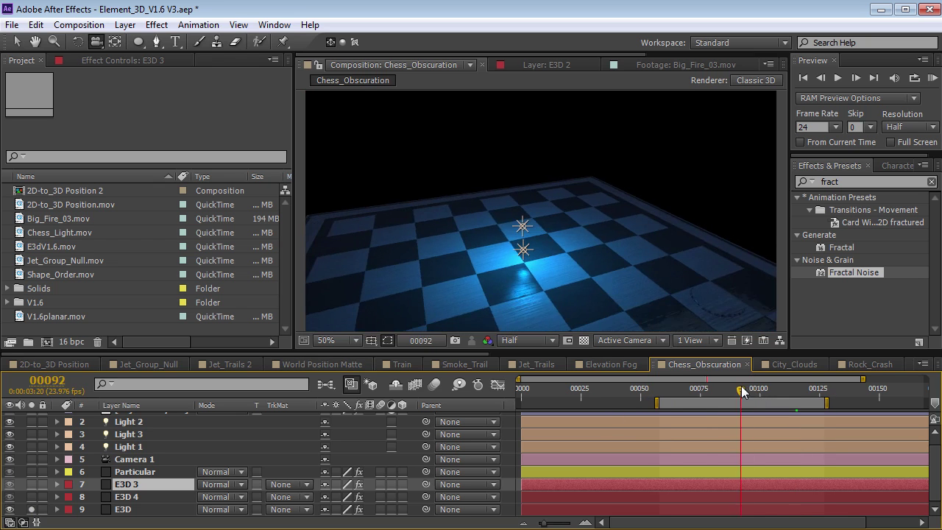
Inspect the E3D 4 pieces on their own at frames 82 and 100, and solo E3D 3 and E3D along with them
{"action": "left_click", "coordinate": [32, 497]}
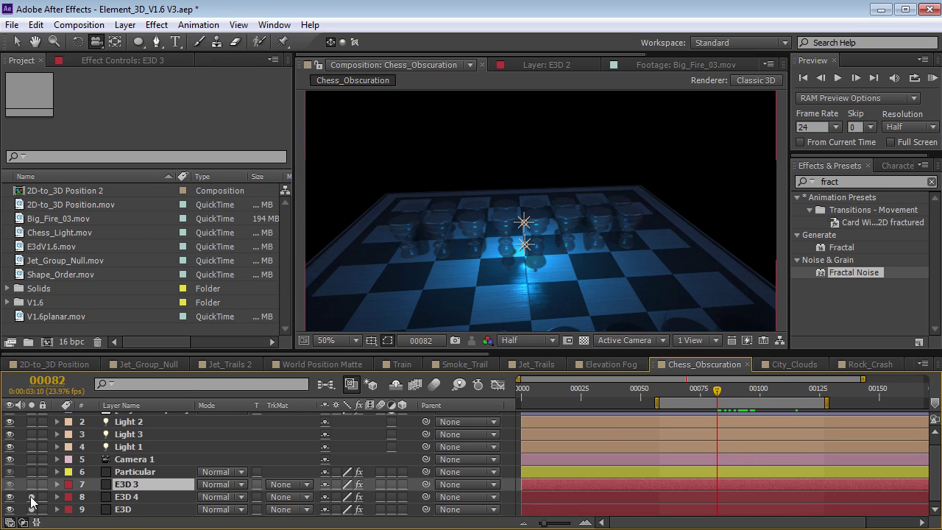
{"action": "left_click", "coordinate": [31, 510]}
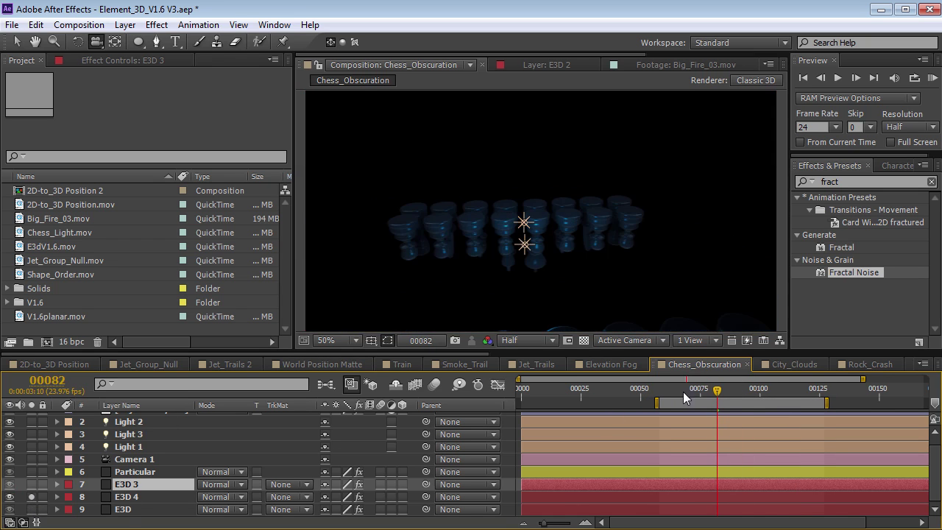
{"action": "left_click", "coordinate": [761, 401]}
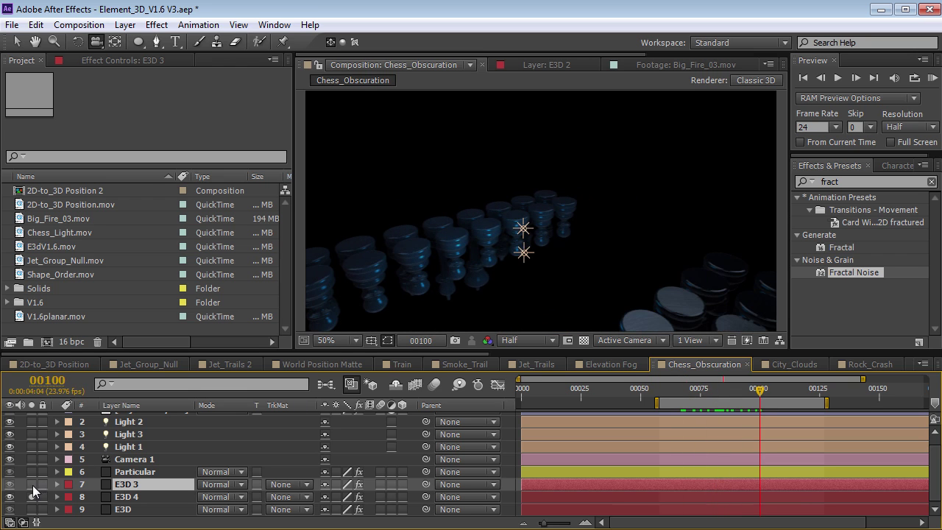
{"action": "left_click", "coordinate": [31, 485]}
{"action": "left_click", "coordinate": [31, 510]}
{"action": "left_click_drag", "start_coordinate": [711, 393], "coordinate": [781, 395]}
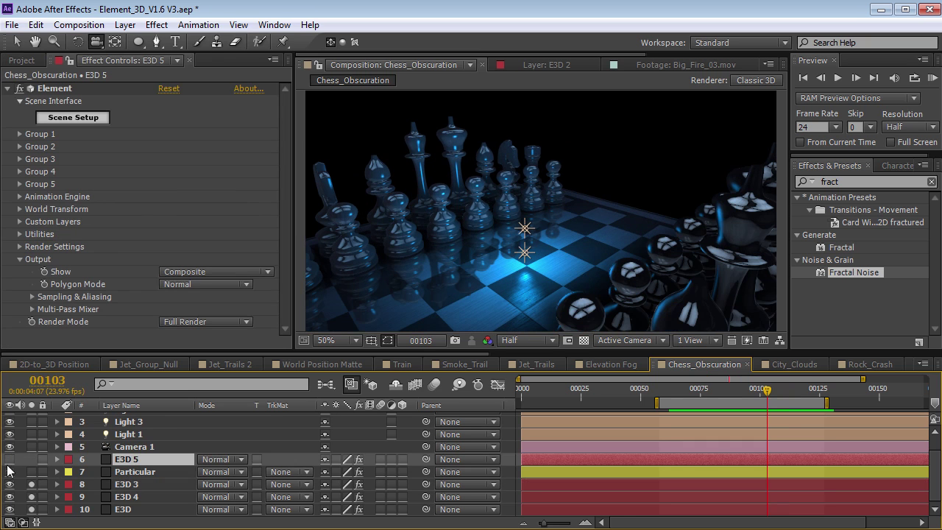
Isolate the E3D 5 layer and set its Element output to show World Position
{"action": "left_click", "coordinate": [31, 460]}
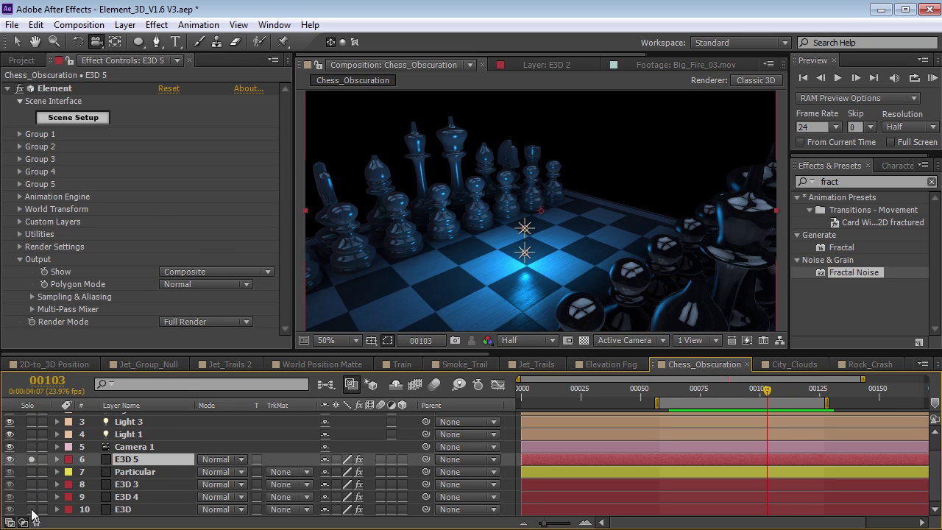
{"action": "left_click_drag", "start_coordinate": [428, 279], "coordinate": [480, 285]}
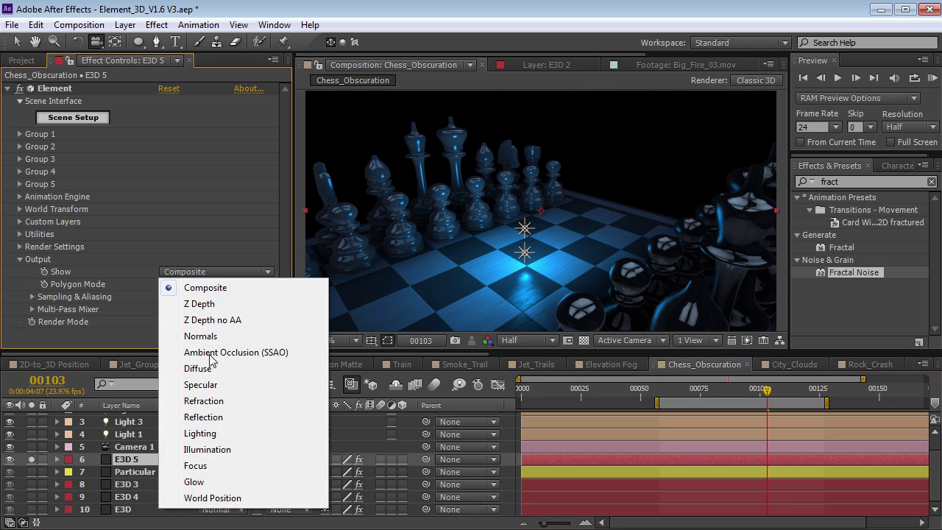
{"action": "left_click", "coordinate": [215, 497]}
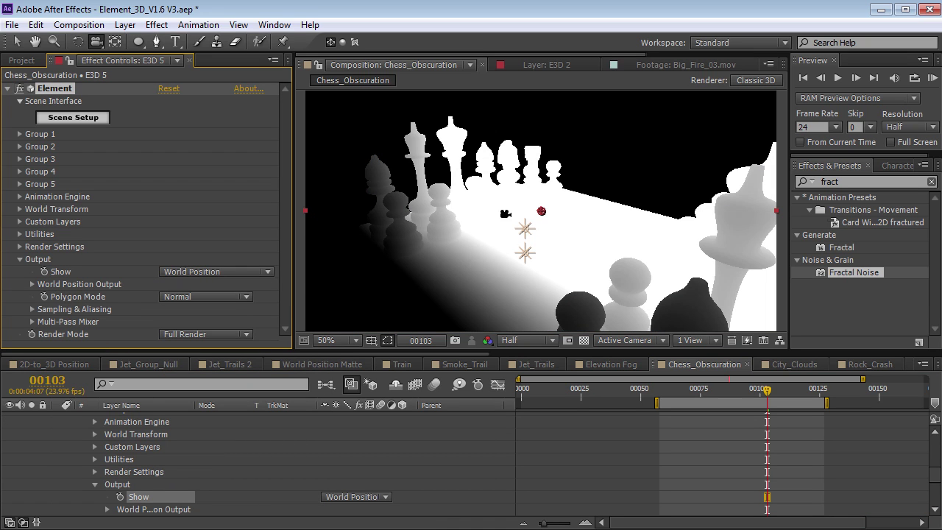
{"action": "scroll", "coordinate": [84, 446], "scroll_direction": "up", "scroll_amount": 5}
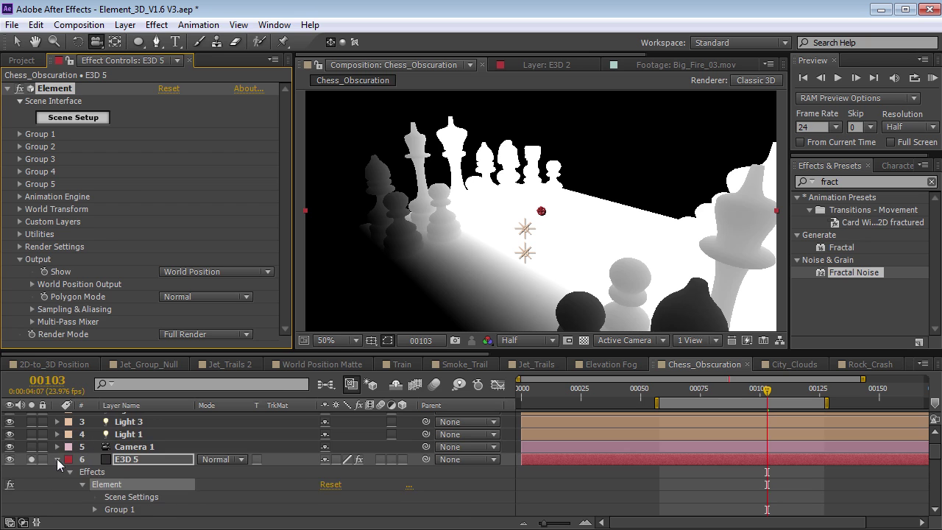
{"action": "left_click", "coordinate": [58, 459]}
Set the Particular layer's track matte to Luma Inverted Matte "E3D 5" and hide Adjustment Layer 8 and E3D 5
{"action": "left_click", "coordinate": [137, 474]}
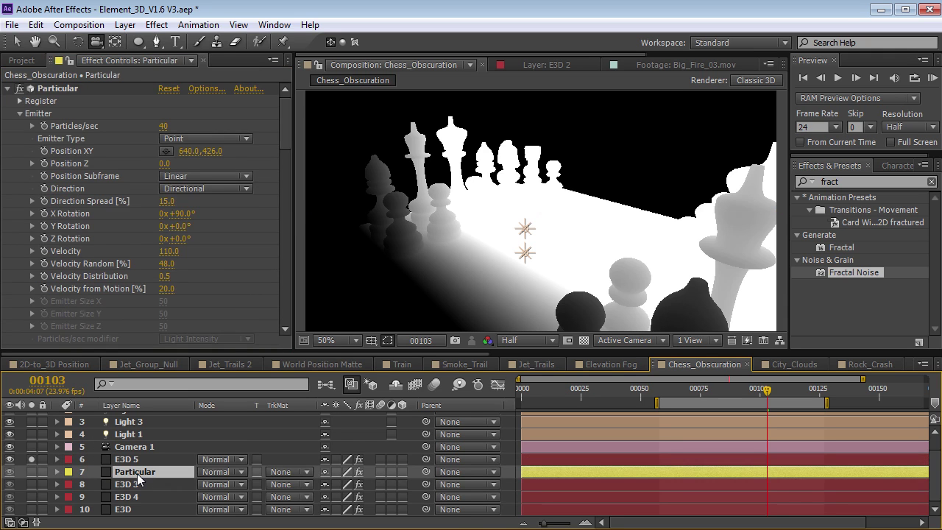
{"action": "left_click", "coordinate": [285, 472]}
{"action": "key", "text": "Escape"}
{"action": "key", "text": "grave"}
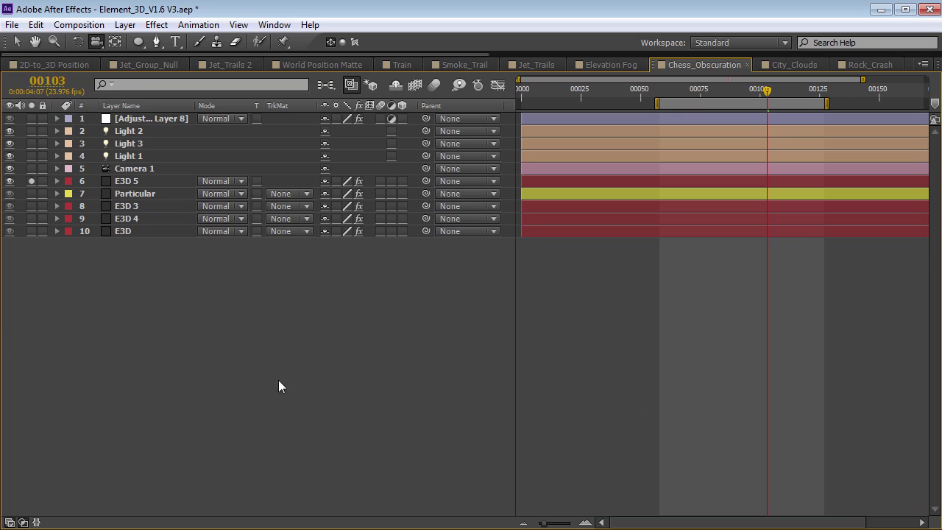
{"action": "left_click", "coordinate": [290, 194]}
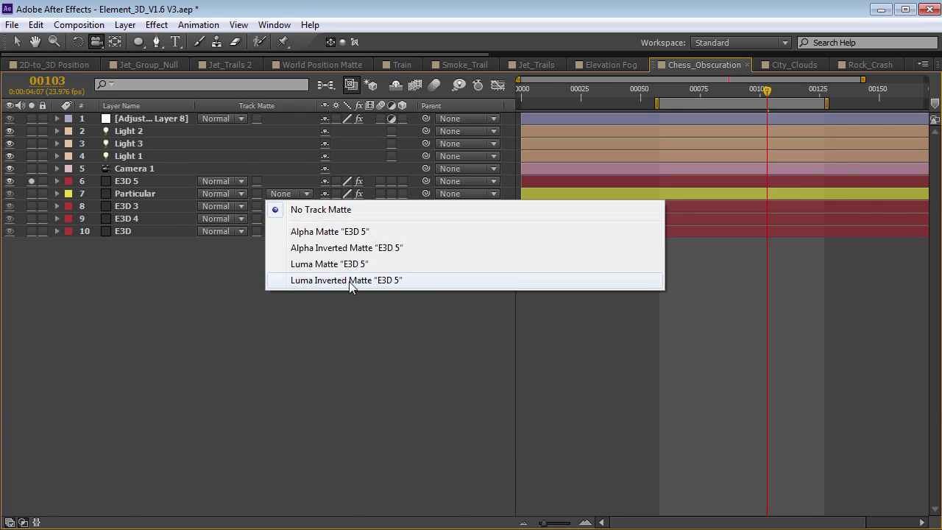
{"action": "left_click", "coordinate": [348, 282]}
{"action": "key", "text": "grave"}
{"action": "left_click", "coordinate": [9, 418]}
{"action": "left_click", "coordinate": [10, 481]}
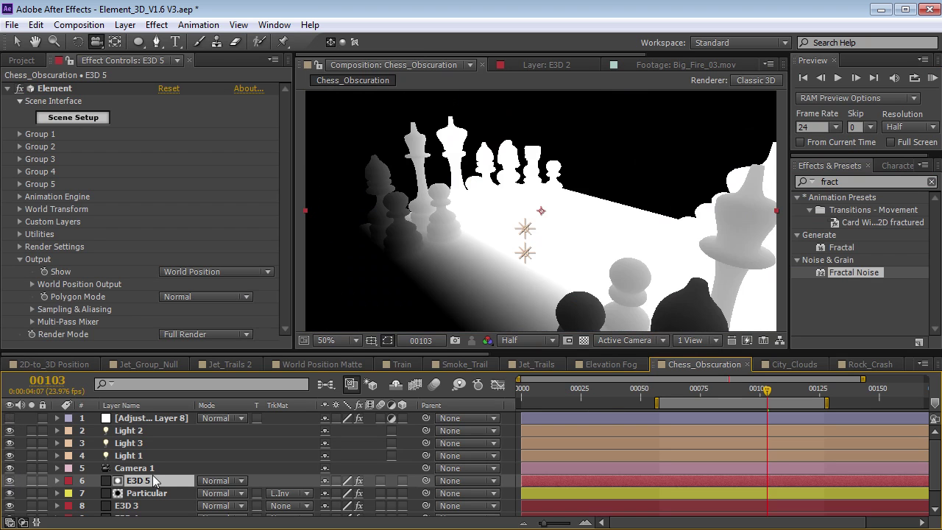
Expand the World Position Output settings of E3D 5 and go to frame 74 to check the matte
{"action": "left_click", "coordinate": [31, 284]}
{"action": "scroll", "coordinate": [147, 221], "scroll_direction": "down", "scroll_amount": 5}
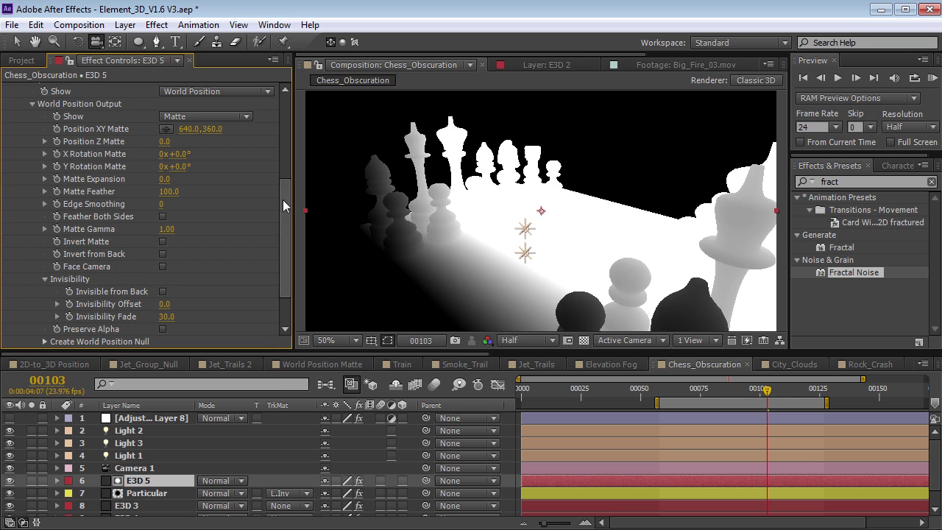
{"action": "left_click", "coordinate": [671, 396]}
{"action": "left_click_drag", "start_coordinate": [672, 401], "coordinate": [698, 394]}
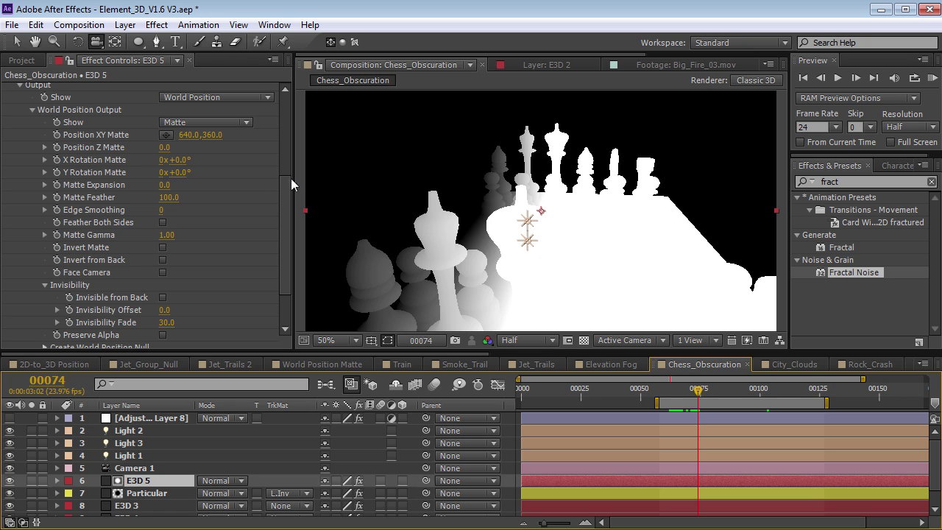
Set the E3D 5 layer's Y Rotation Matte to 90°, Matte Feather to 30 and Matte Expansion to -120
{"action": "left_click_drag", "start_coordinate": [180, 172], "coordinate": [237, 177]}
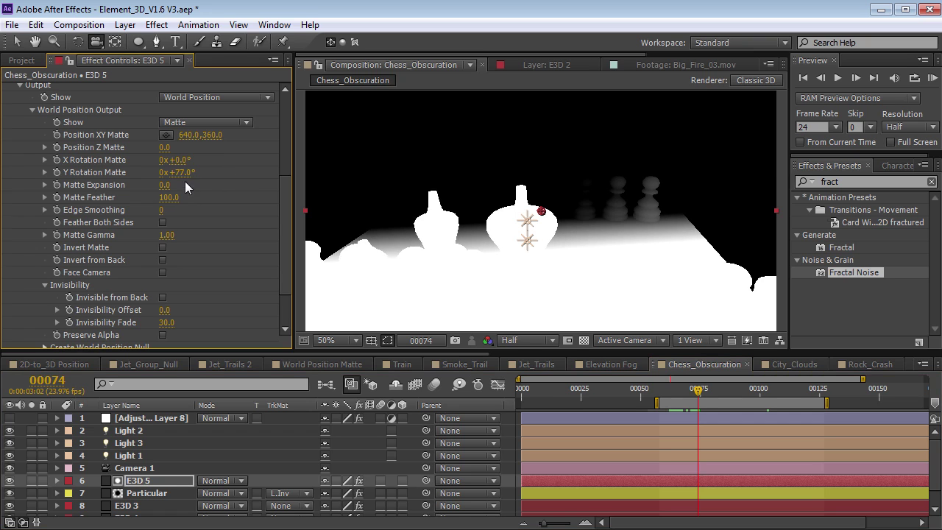
{"action": "key", "text": "Return"}
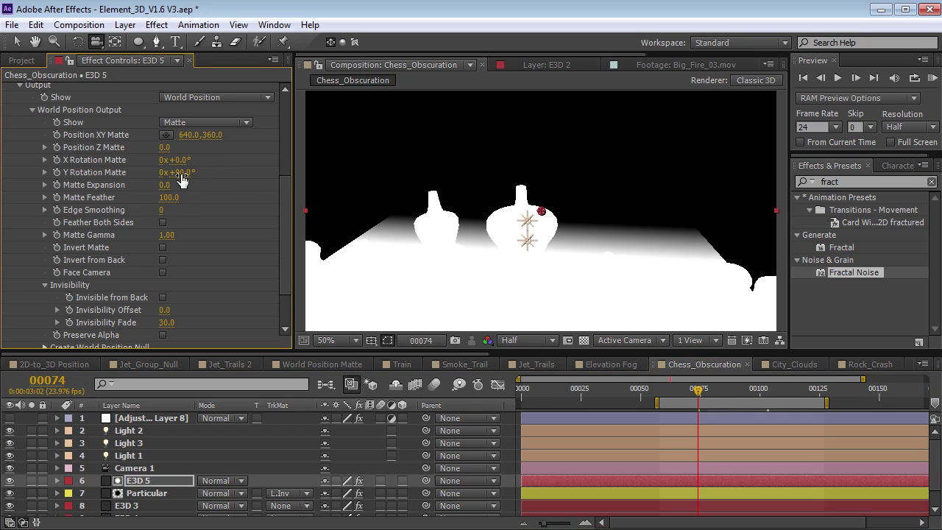
{"action": "mouse_move", "coordinate": [168, 197]}
{"action": "left_mouse_down"}
{"action": "mouse_move", "coordinate": [127, 206]}
{"action": "mouse_move", "coordinate": [163, 188]}
{"action": "mouse_move", "coordinate": [157, 185]}
{"action": "left_mouse_up"}
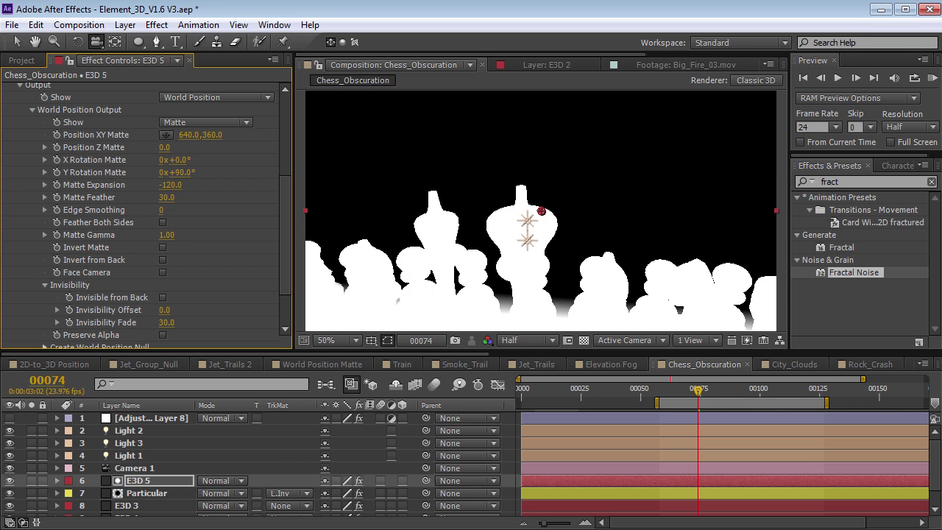
Hide the E3D 5 matte layer and the layer controls, and check the particles at frames 61 and 87
{"action": "left_click", "coordinate": [9, 481]}
{"action": "left_click_drag", "start_coordinate": [653, 398], "coordinate": [667, 398]}
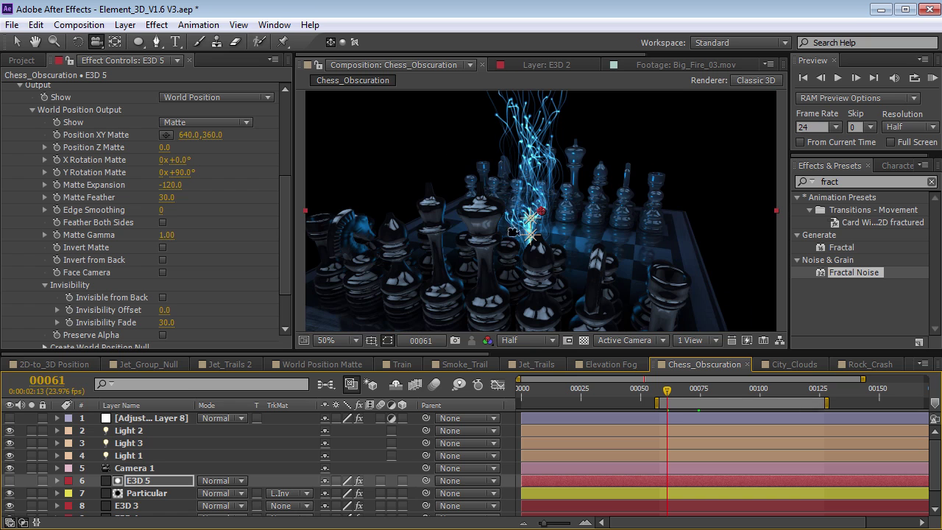
{"action": "key", "text": "ctrl+shift+h"}
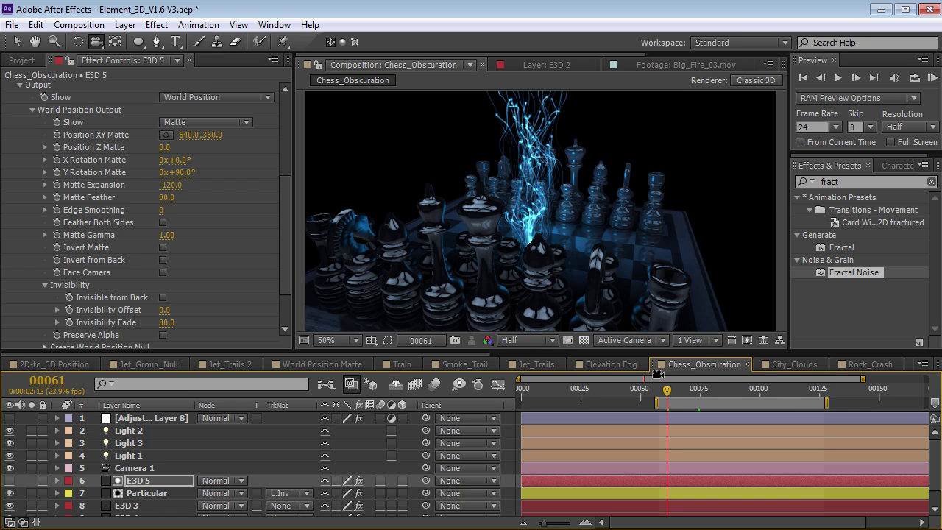
{"action": "left_click_drag", "start_coordinate": [668, 397], "coordinate": [728, 392]}
In the Particular layer's Aux System, set Particles/sec to 50 and Size to 7, and examine the particles in the scene
{"action": "key", "text": "ctrl+Down"}
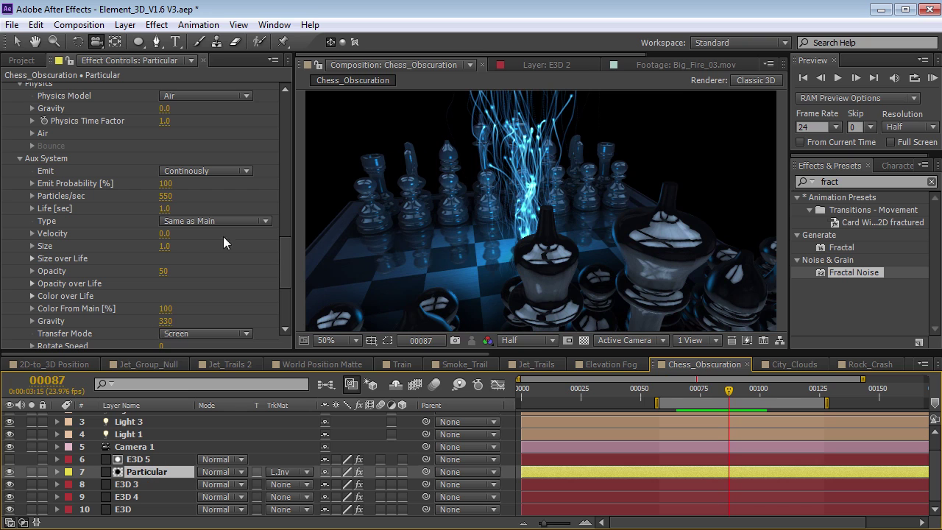
{"action": "scroll", "coordinate": [288, 255], "scroll_direction": "down", "scroll_amount": 1}
{"action": "left_click", "coordinate": [167, 178]}
{"action": "key", "text": "Return"}
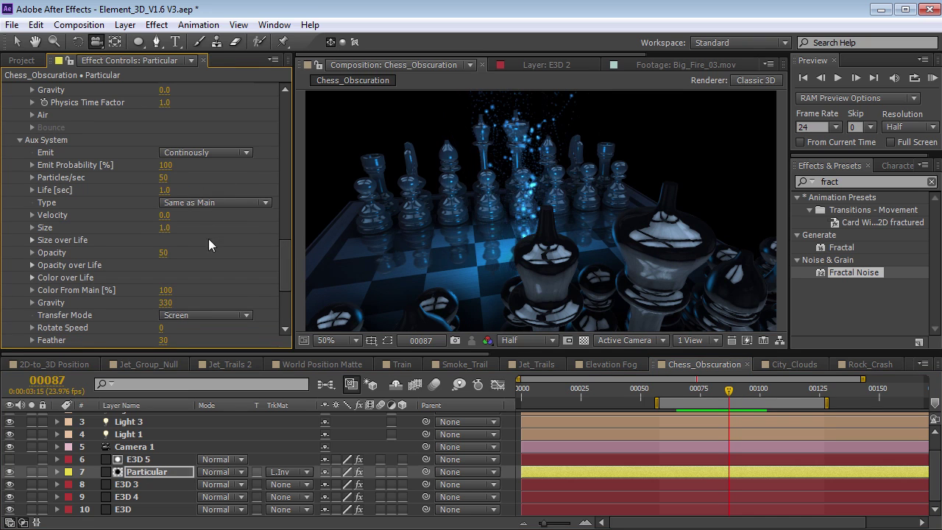
{"action": "left_click_drag", "start_coordinate": [165, 228], "coordinate": [168, 228]}
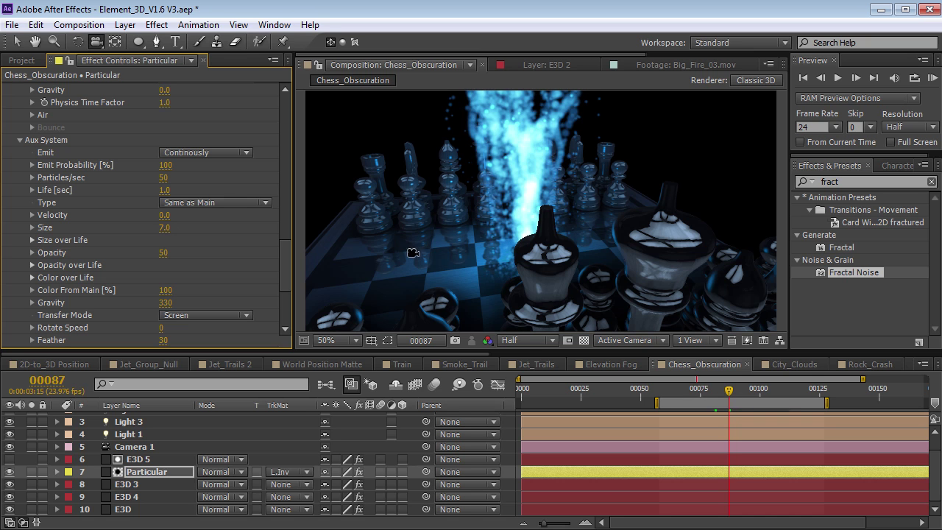
{"action": "left_click_drag", "start_coordinate": [414, 251], "coordinate": [638, 233]}
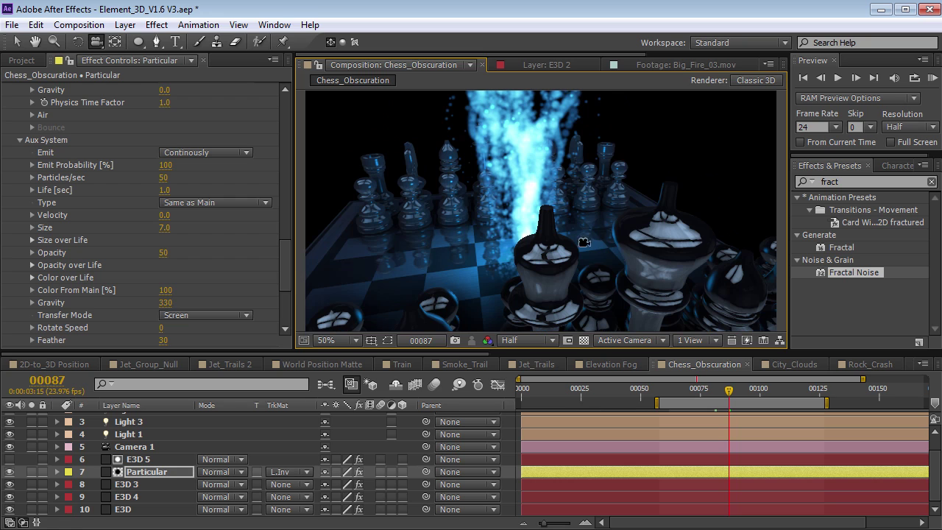
{"action": "left_click_drag", "start_coordinate": [285, 265], "coordinate": [289, 241]}
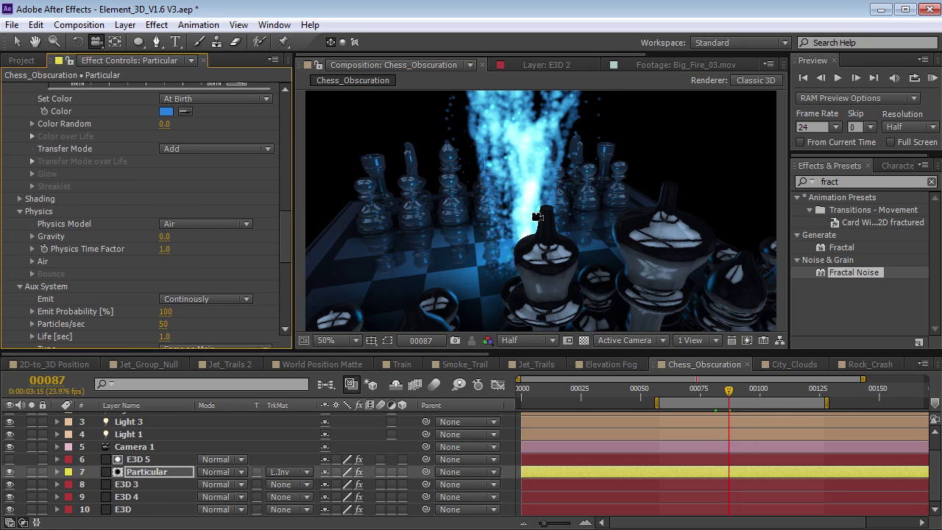
{"action": "left_click_drag", "start_coordinate": [466, 234], "coordinate": [497, 229]}
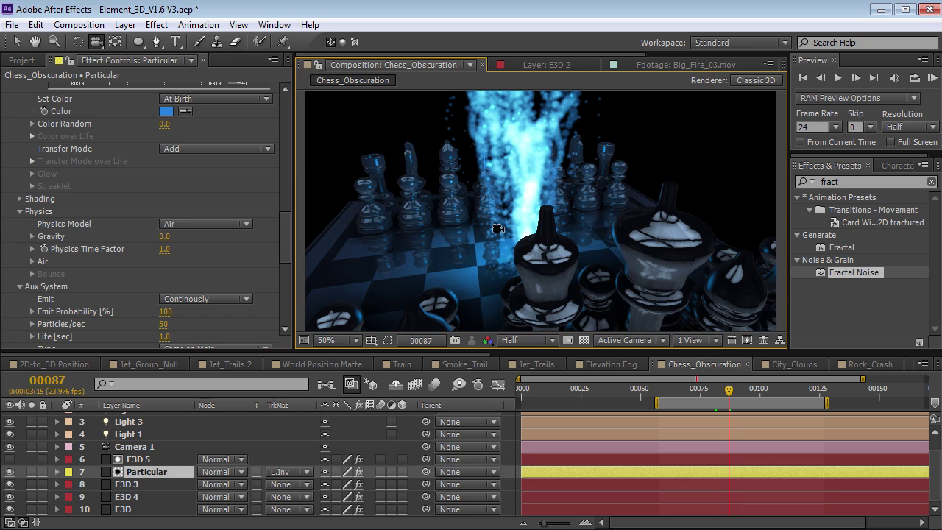
Make the E3D 5 layer's world position matte face the camera and set its Y rotation to 0°
{"action": "left_click", "coordinate": [142, 460]}
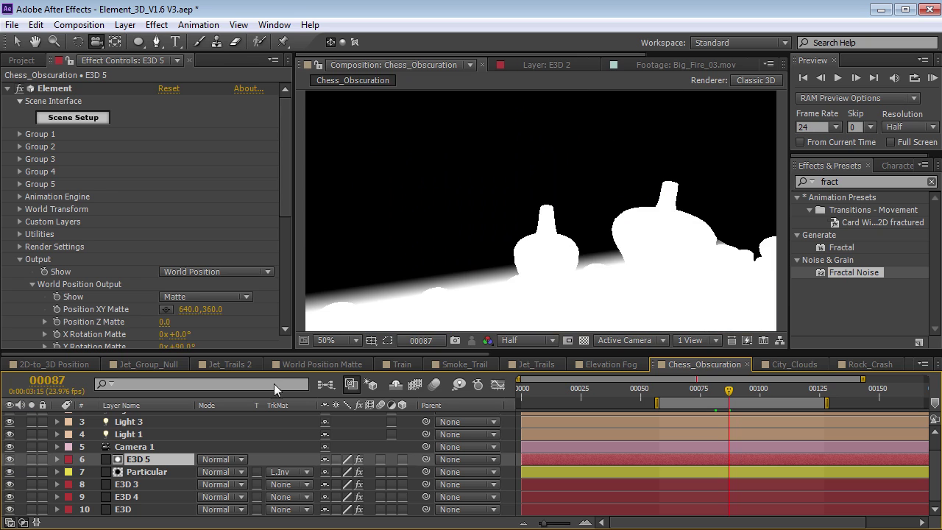
{"action": "left_click_drag", "start_coordinate": [287, 177], "coordinate": [283, 259]}
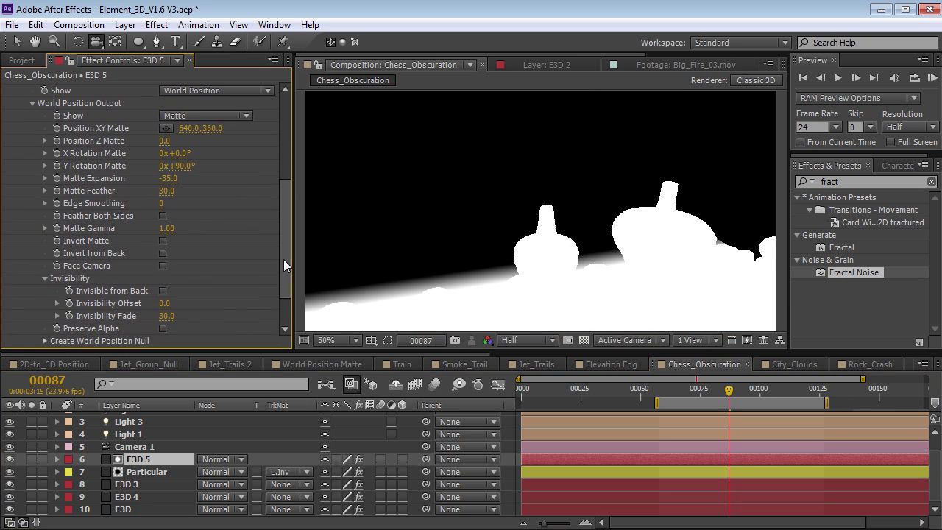
{"action": "left_click", "coordinate": [163, 265]}
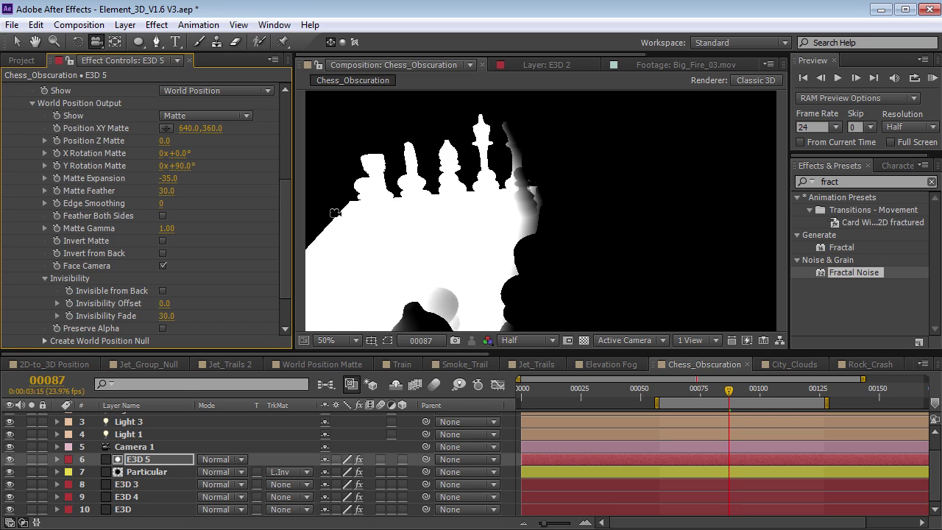
{"action": "left_click", "coordinate": [183, 166]}
{"action": "type", "text": "0"}
{"action": "key", "text": "Return"}
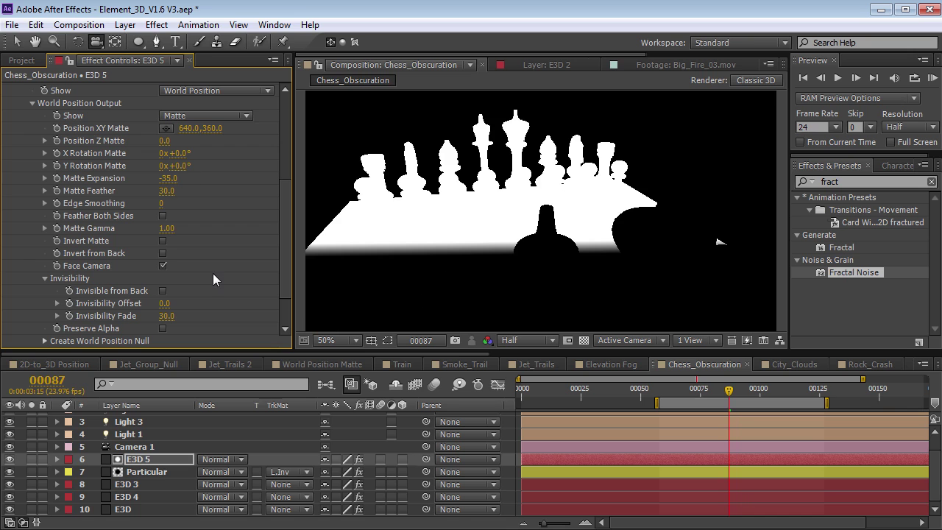
Invert the E3D 5 matte and check the solo matte and the composite from several camera angles
{"action": "left_click", "coordinate": [162, 241]}
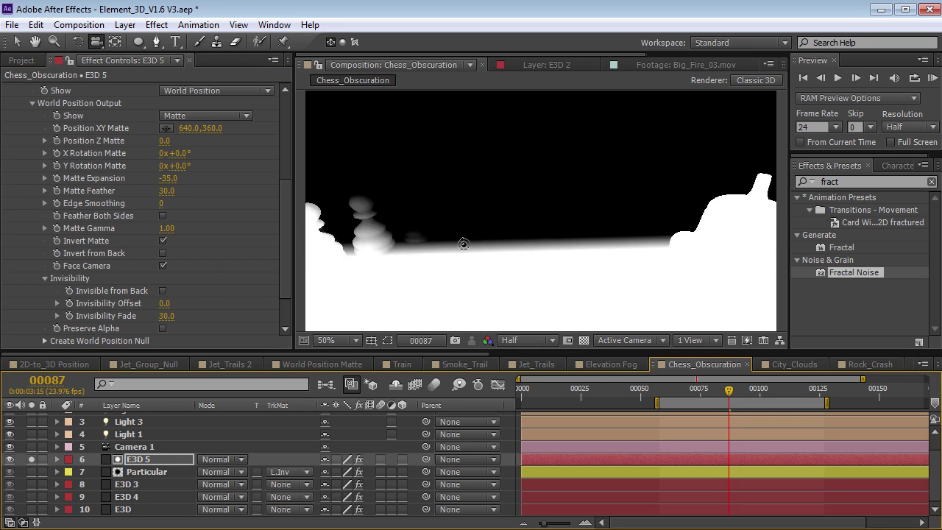
{"action": "left_click_drag", "start_coordinate": [569, 236], "coordinate": [317, 346]}
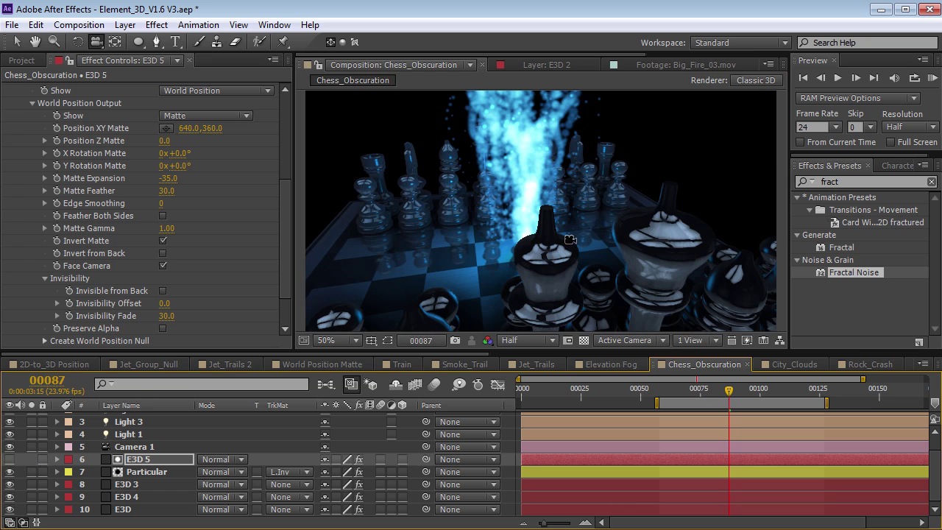
{"action": "left_click_drag", "start_coordinate": [472, 254], "coordinate": [681, 208]}
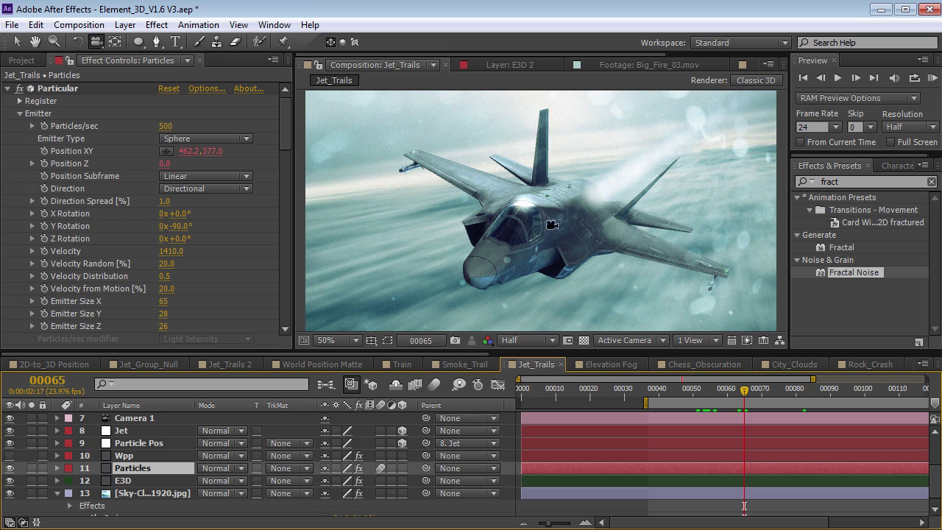
In the Jet_Trails composition, solo the Particles, E3D and Wpp layers to show the jet, its trail and the matte
{"action": "left_click_drag", "start_coordinate": [552, 224], "coordinate": [522, 239]}
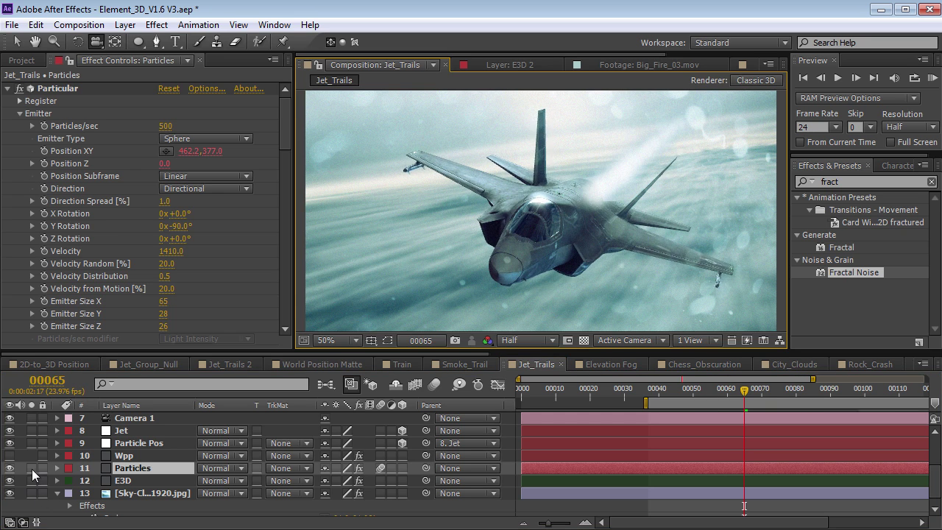
{"action": "left_click", "coordinate": [31, 469]}
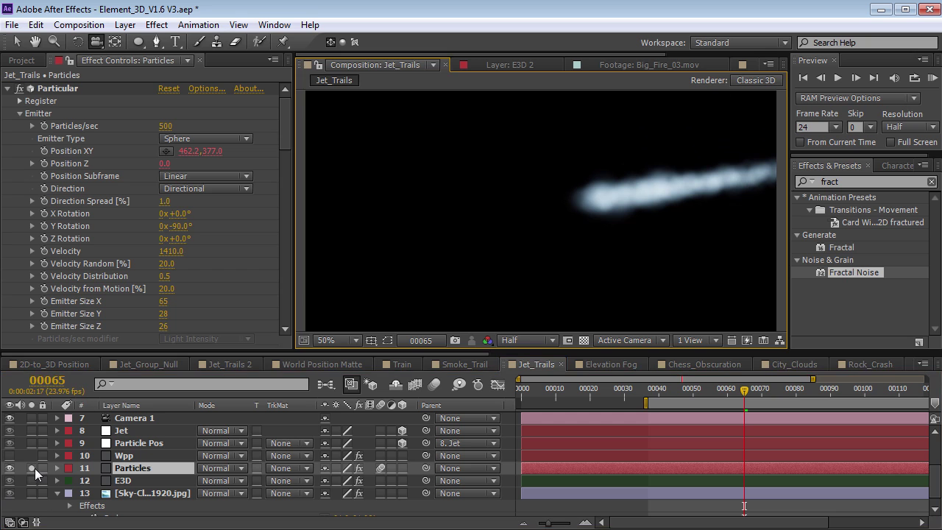
{"action": "left_click", "coordinate": [32, 480]}
{"action": "left_click_drag", "start_coordinate": [611, 244], "coordinate": [553, 221]}
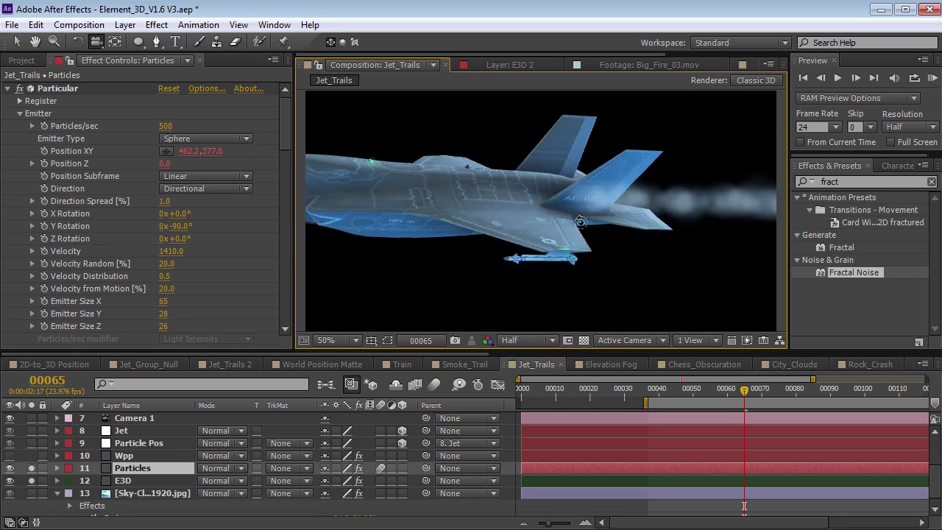
{"action": "left_click", "coordinate": [140, 471]}
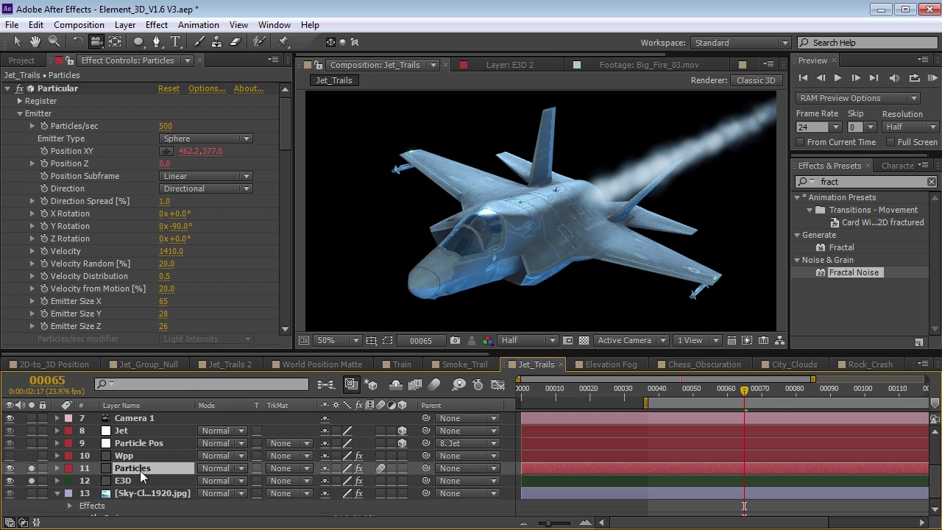
{"action": "left_click", "coordinate": [128, 457]}
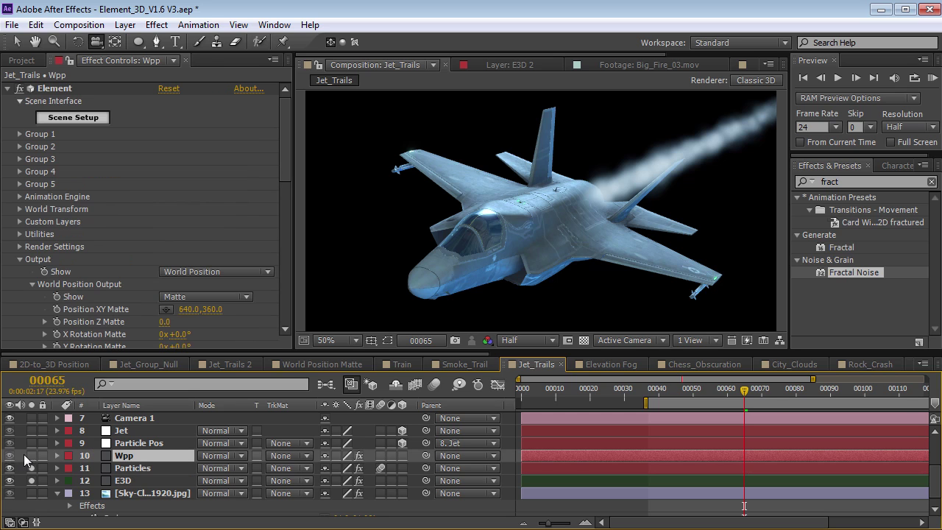
{"action": "left_click", "coordinate": [30, 455]}
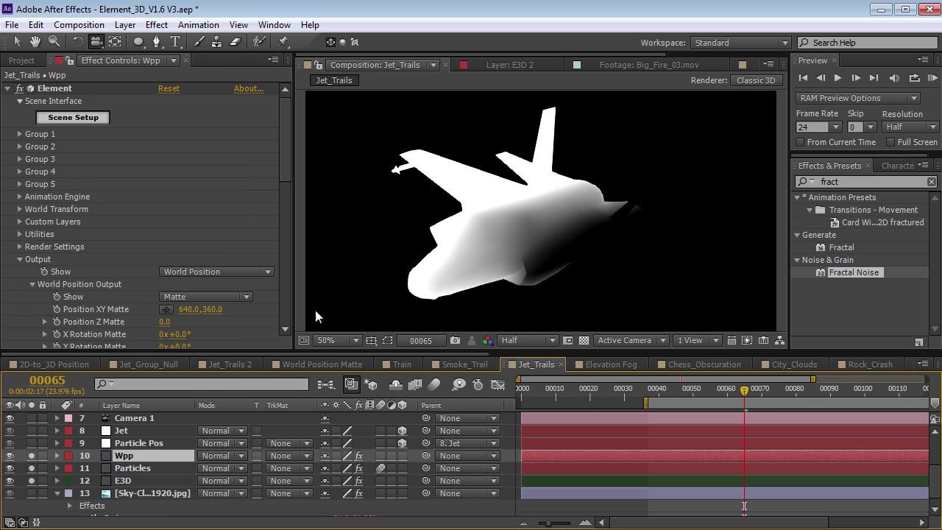
Set the Wpp matte's Y rotation to -90°, Position XY to 446,360 and Matte Feather to 37
{"action": "left_click_drag", "start_coordinate": [284, 155], "coordinate": [285, 195]}
{"action": "mouse_move", "coordinate": [186, 222]}
{"action": "left_mouse_down"}
{"action": "mouse_move", "coordinate": [194, 222]}
{"action": "mouse_move", "coordinate": [171, 224]}
{"action": "mouse_move", "coordinate": [179, 233]}
{"action": "left_mouse_up"}
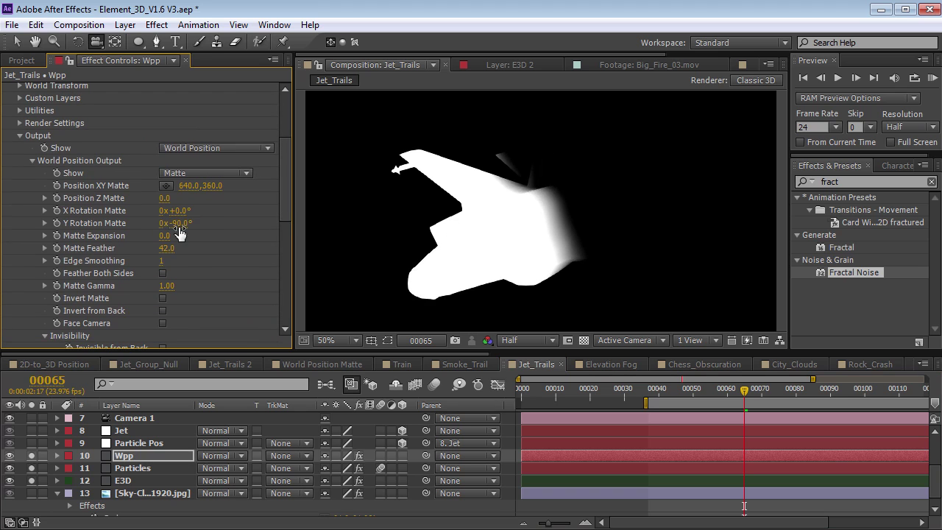
{"action": "left_click_drag", "start_coordinate": [189, 186], "coordinate": [45, 209]}
{"action": "left_click_drag", "start_coordinate": [621, 239], "coordinate": [525, 223]}
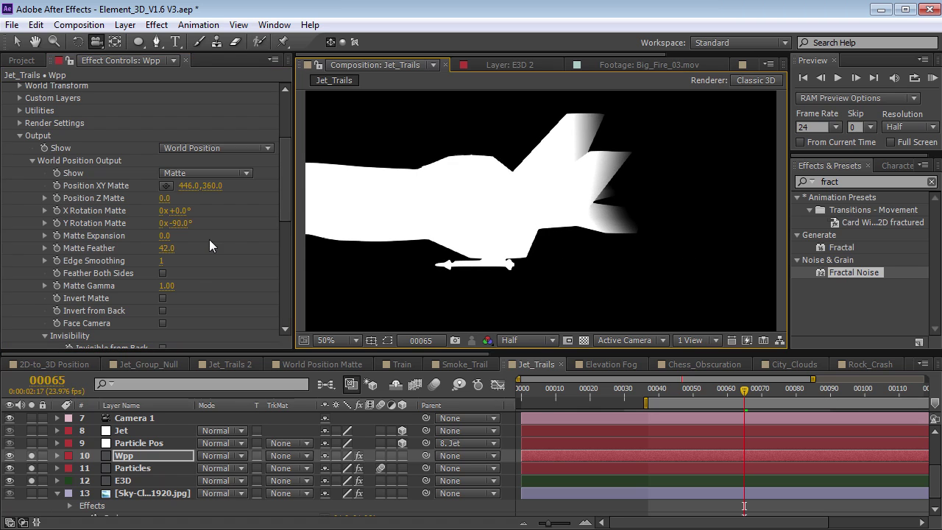
{"action": "mouse_move", "coordinate": [168, 252]}
{"action": "left_mouse_down"}
{"action": "mouse_move", "coordinate": [151, 252]}
{"action": "mouse_move", "coordinate": [174, 253]}
{"action": "left_mouse_up"}
{"action": "left_click_drag", "start_coordinate": [554, 219], "coordinate": [574, 225]}
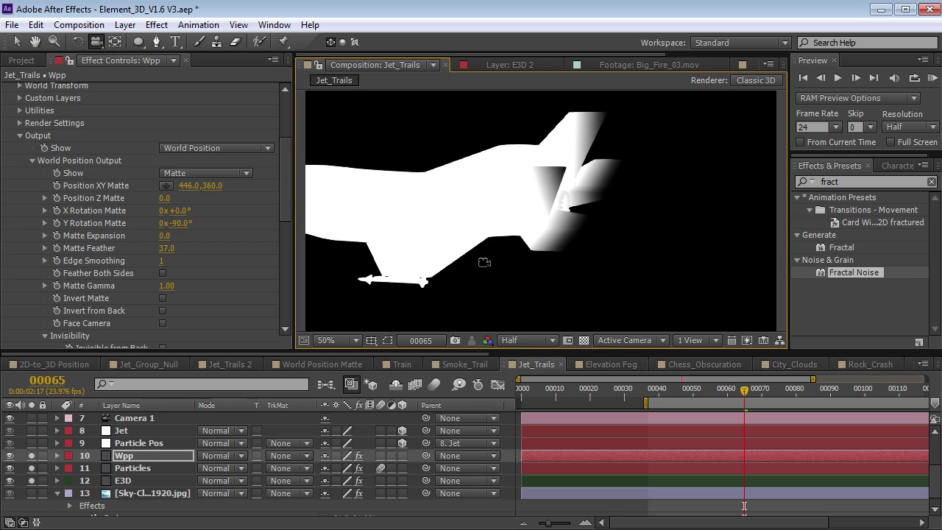
Set the Particles layer's track matte to Luma Inverted Matte "Wpp" and check the trail from behind and in front of the jet
{"action": "key", "text": "grave"}
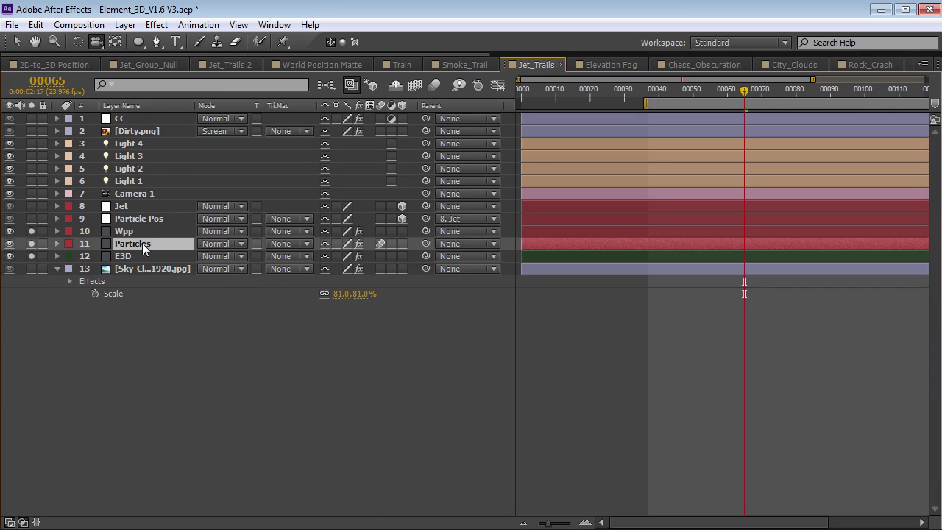
{"action": "left_click", "coordinate": [283, 244]}
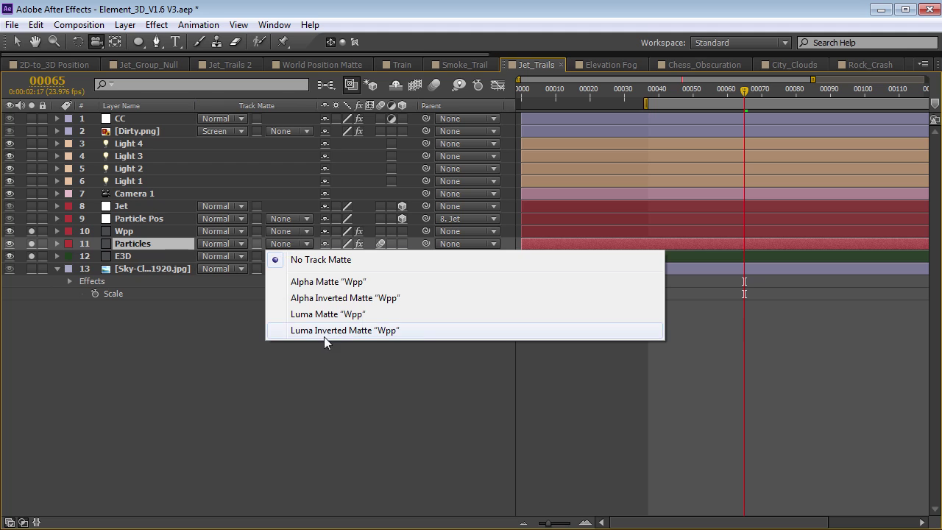
{"action": "left_click", "coordinate": [368, 331]}
{"action": "key", "text": "grave"}
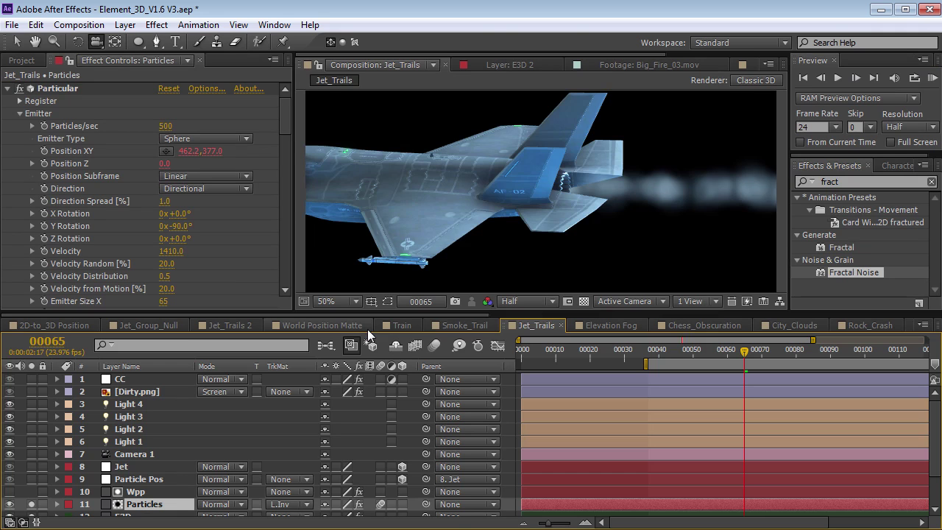
{"action": "mouse_move", "coordinate": [514, 211]}
{"action": "left_mouse_down"}
{"action": "mouse_move", "coordinate": [649, 215]}
{"action": "mouse_move", "coordinate": [488, 201]}
{"action": "mouse_move", "coordinate": [530, 213]}
{"action": "left_mouse_up"}
{"action": "scroll", "coordinate": [147, 214], "scroll_direction": "down", "scroll_amount": 1}
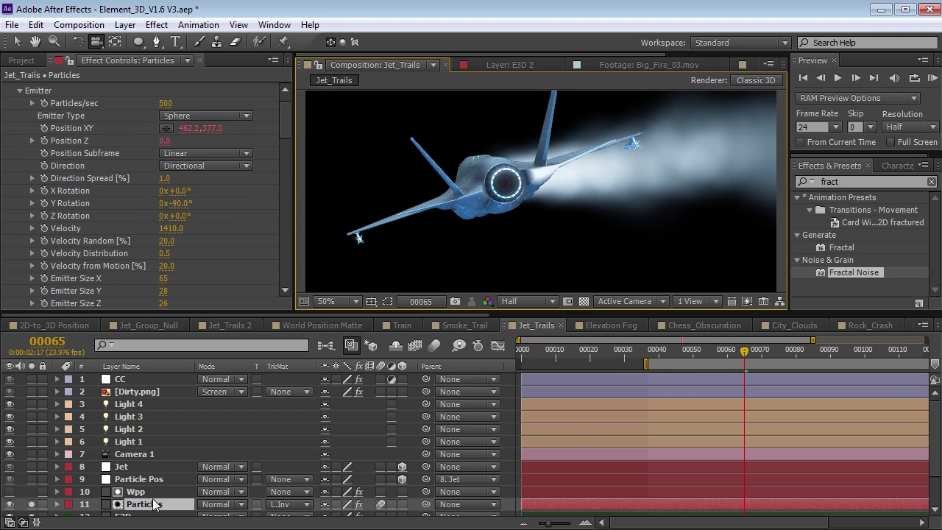
Try Invert from Back on the Wpp layer's world position matte and turn it off again
{"action": "left_click", "coordinate": [136, 492]}
{"action": "left_click_drag", "start_coordinate": [283, 123], "coordinate": [280, 183]}
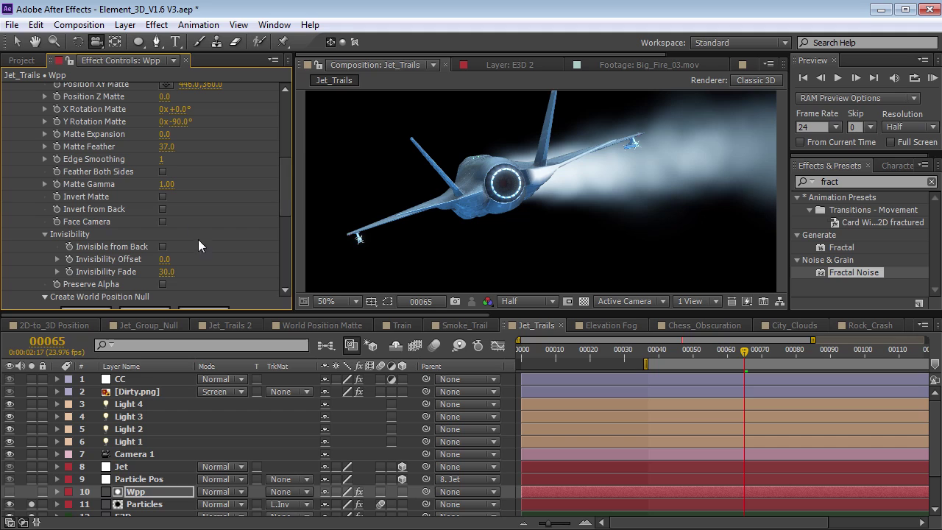
{"action": "left_click", "coordinate": [162, 210]}
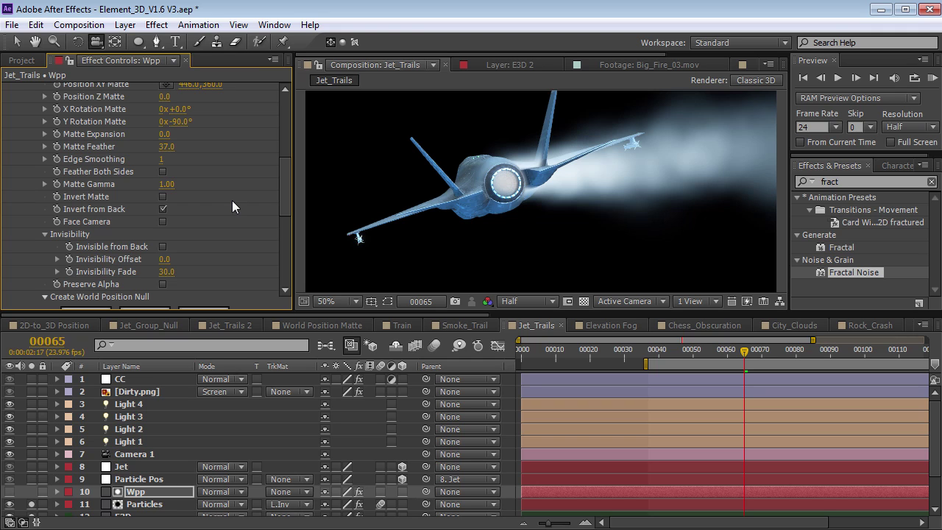
{"action": "left_click", "coordinate": [162, 209]}
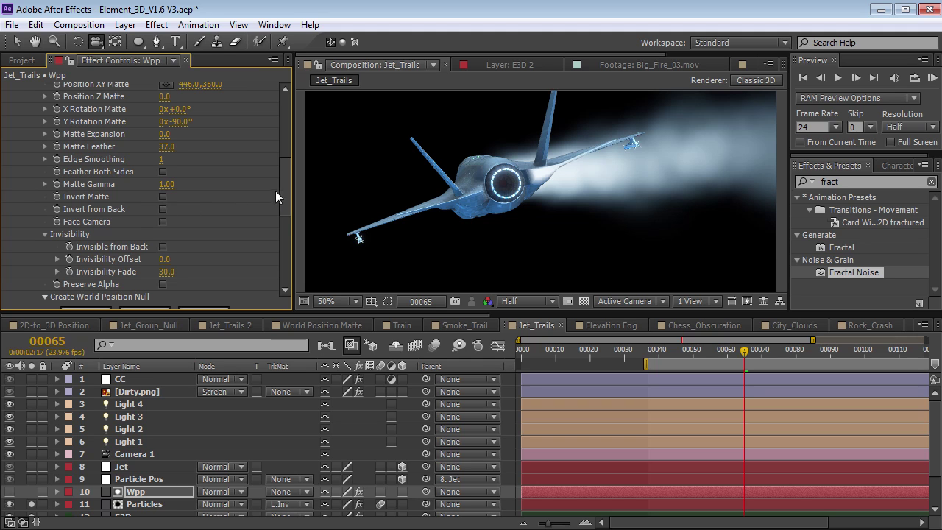
{"action": "scroll", "coordinate": [284, 200], "scroll_direction": "down", "scroll_amount": 2}
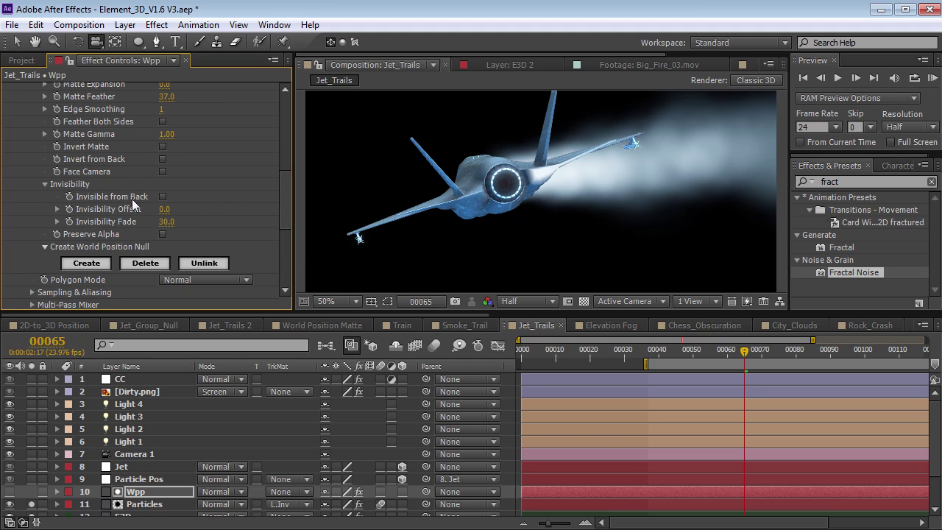
Enable Invisible from Back on the Wpp world position matte and check the exhaust trail from around the jet
{"action": "left_click", "coordinate": [162, 196]}
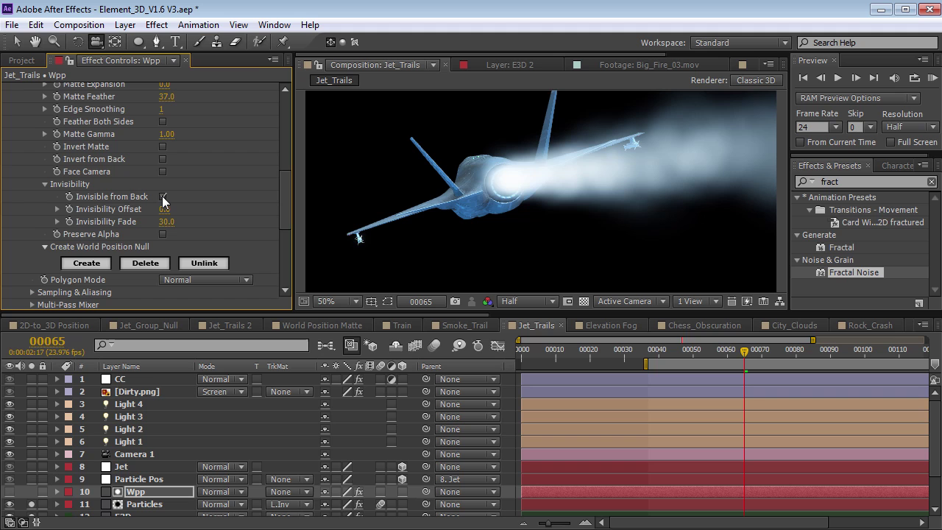
{"action": "left_click_drag", "start_coordinate": [434, 201], "coordinate": [517, 221]}
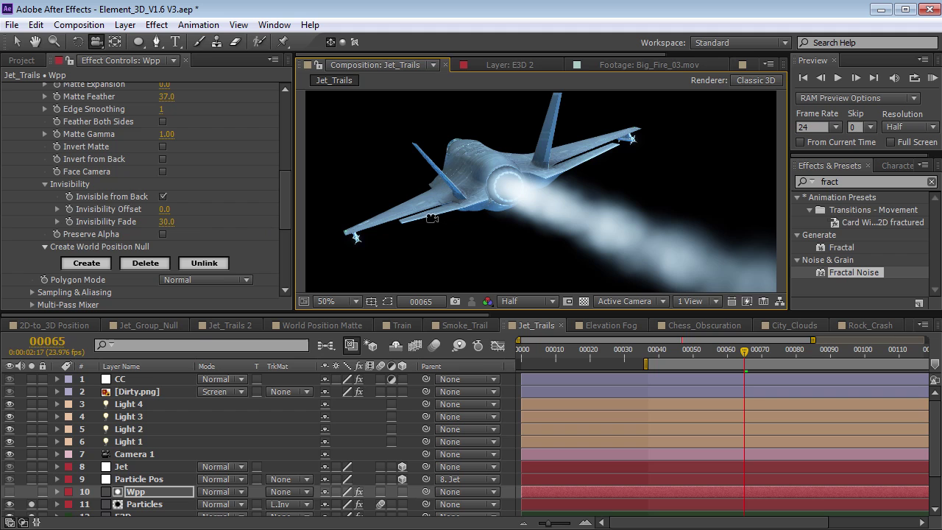
{"action": "left_click_drag", "start_coordinate": [427, 222], "coordinate": [548, 225]}
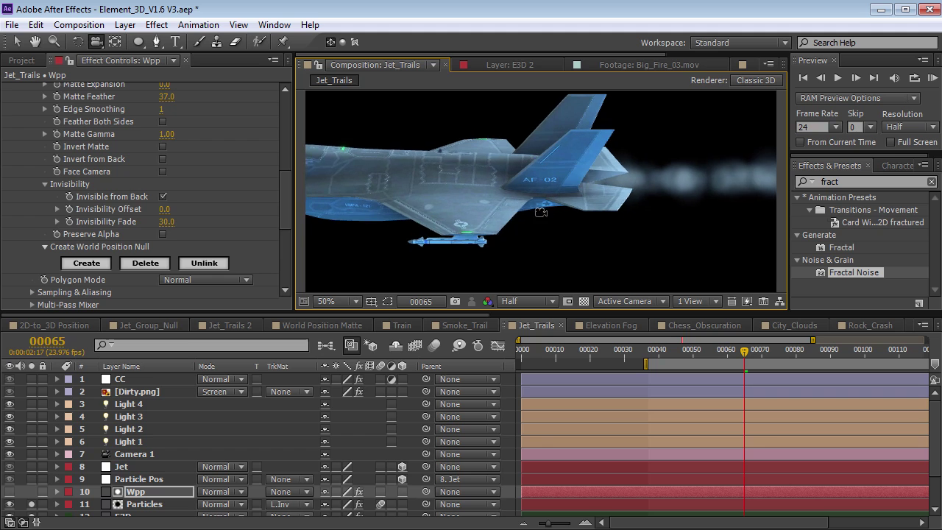
Examine the Smoke_Trail composition from several camera angles, briefly switching one layer's visibility
{"action": "left_click", "coordinate": [464, 325]}
{"action": "left_click_drag", "start_coordinate": [434, 213], "coordinate": [667, 237]}
{"action": "left_click_drag", "start_coordinate": [523, 240], "coordinate": [576, 234]}
{"action": "left_click", "coordinate": [9, 429]}
{"action": "left_click_drag", "start_coordinate": [640, 225], "coordinate": [558, 217]}
{"action": "left_click", "coordinate": [9, 430]}
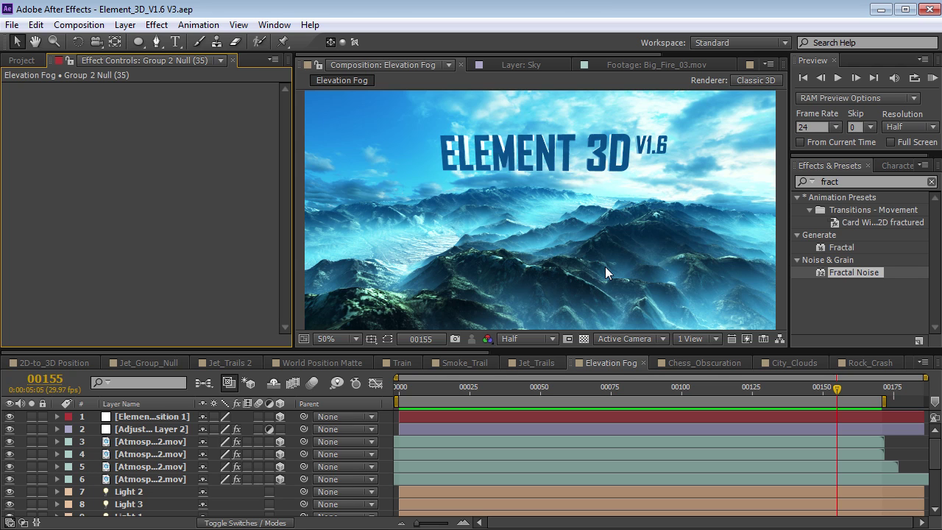
Preview the Elevation Fog composition, stop at frame 98 and solo the E3D layer
{"action": "key", "text": "KP_0"}
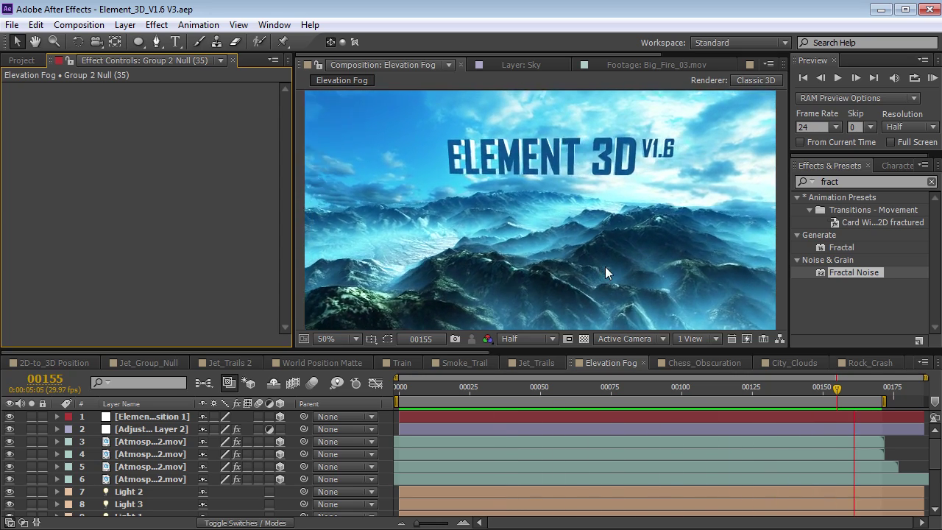
{"action": "left_click", "coordinate": [677, 408]}
{"action": "scroll", "coordinate": [138, 469], "scroll_direction": "down", "scroll_amount": 3}
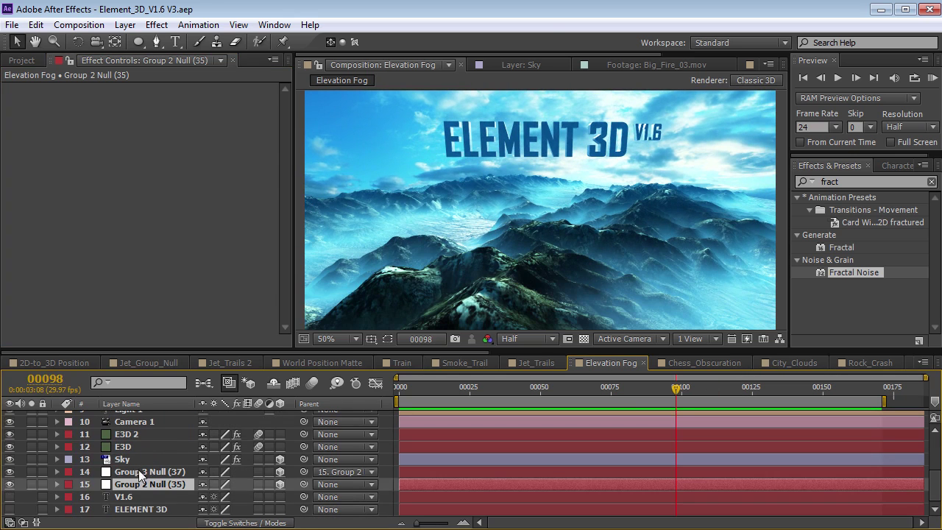
{"action": "left_click", "coordinate": [133, 446]}
{"action": "left_click", "coordinate": [30, 447]}
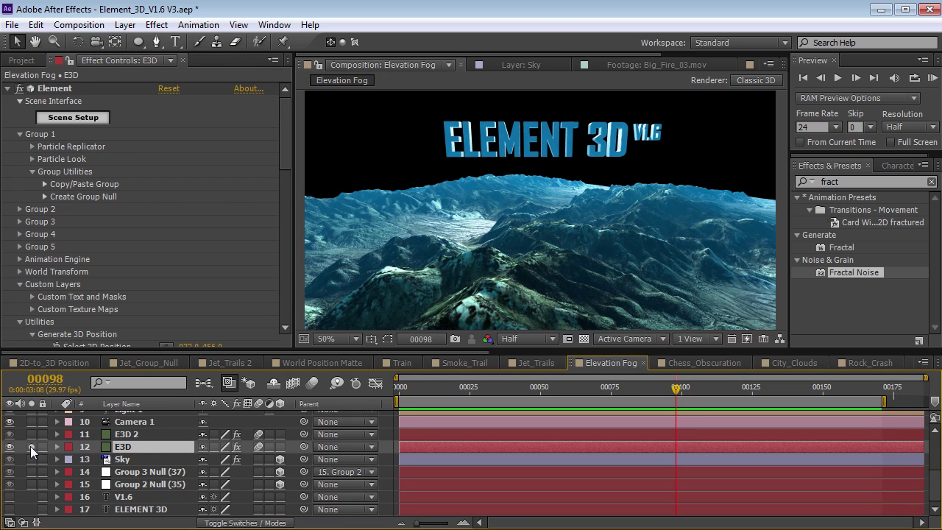
Turn off Enable Fog in the E3D layer's render settings and scrub through the shot to judge the terrain
{"action": "scroll", "coordinate": [68, 232], "scroll_direction": "down", "scroll_amount": 5}
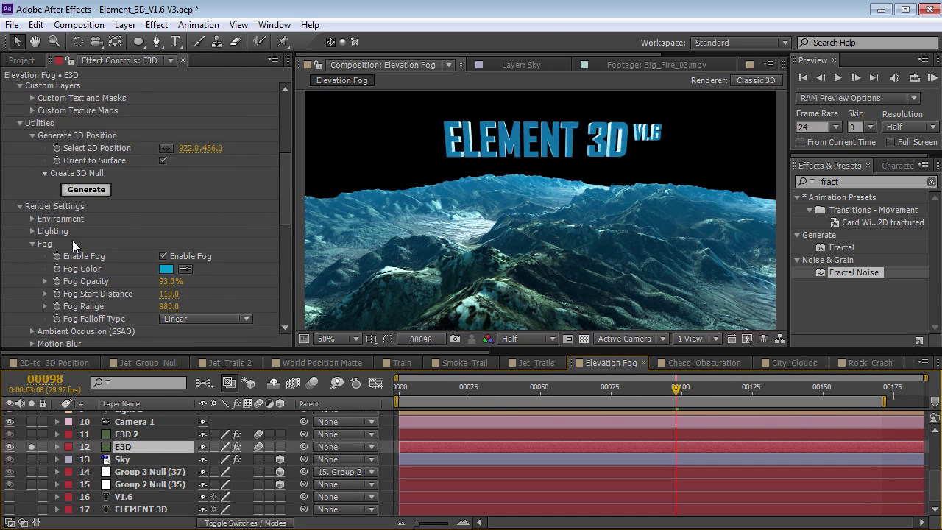
{"action": "left_click", "coordinate": [21, 125]}
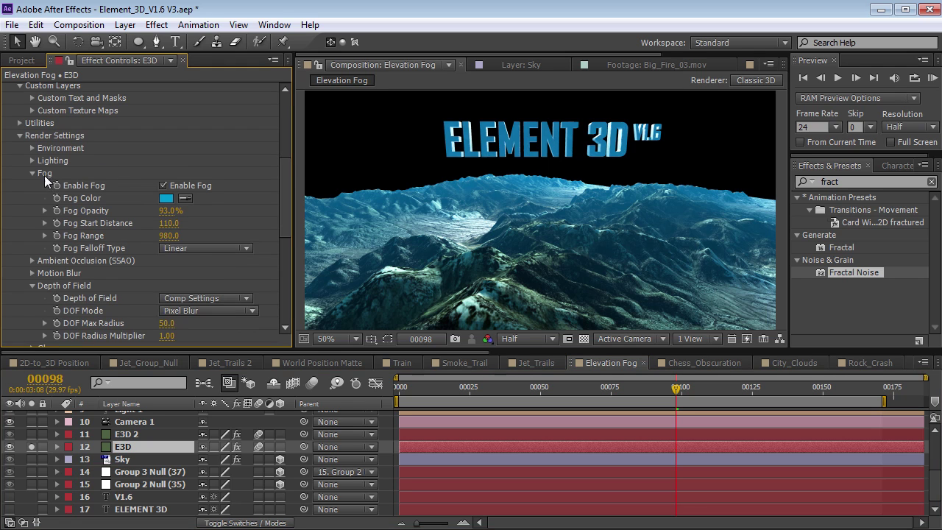
{"action": "left_click", "coordinate": [32, 285]}
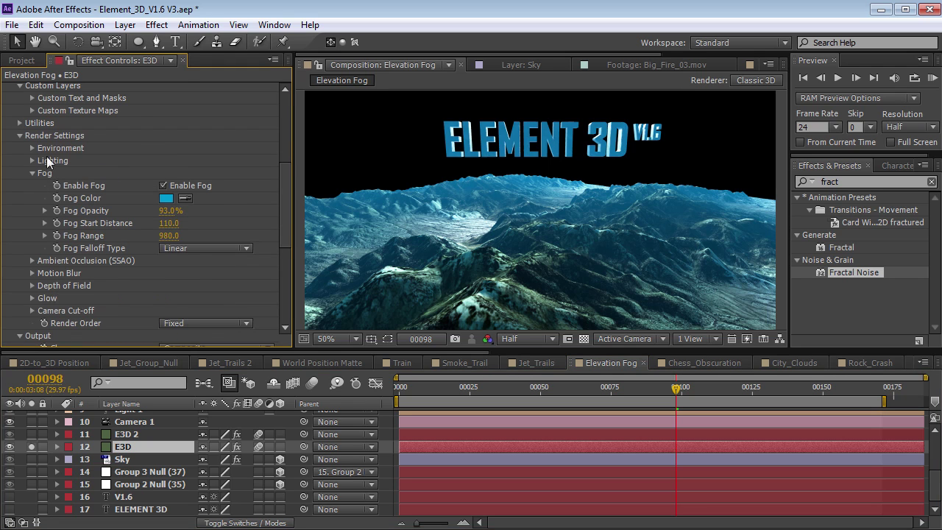
{"action": "left_click", "coordinate": [163, 186]}
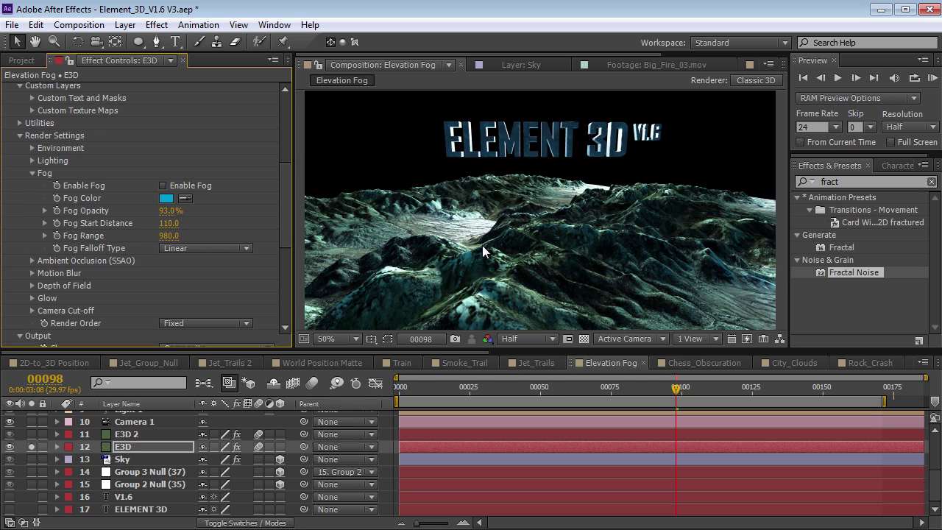
{"action": "left_click_drag", "start_coordinate": [493, 387], "coordinate": [707, 387]}
Solo the Sky layer along with E3D and turn Enable Fog back on, scrubbing to compare the result
{"action": "left_click", "coordinate": [30, 458]}
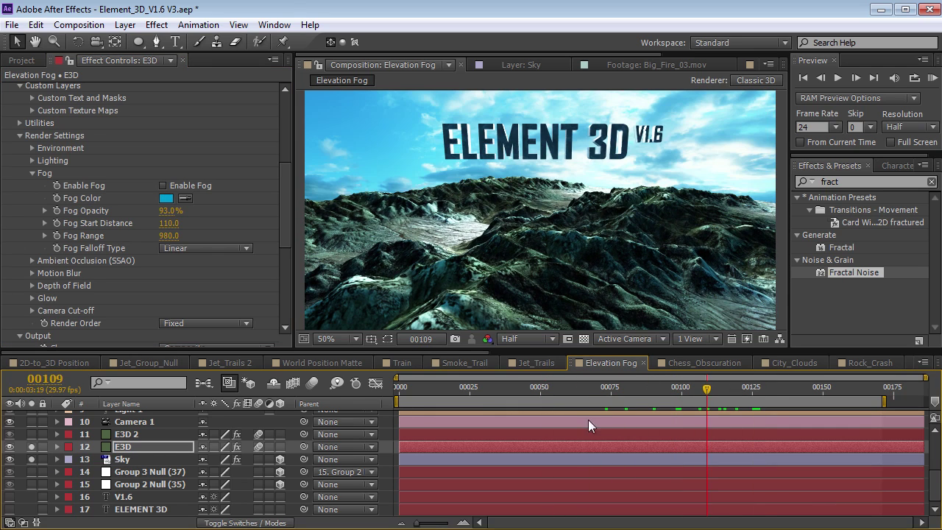
{"action": "left_click_drag", "start_coordinate": [546, 387], "coordinate": [658, 396]}
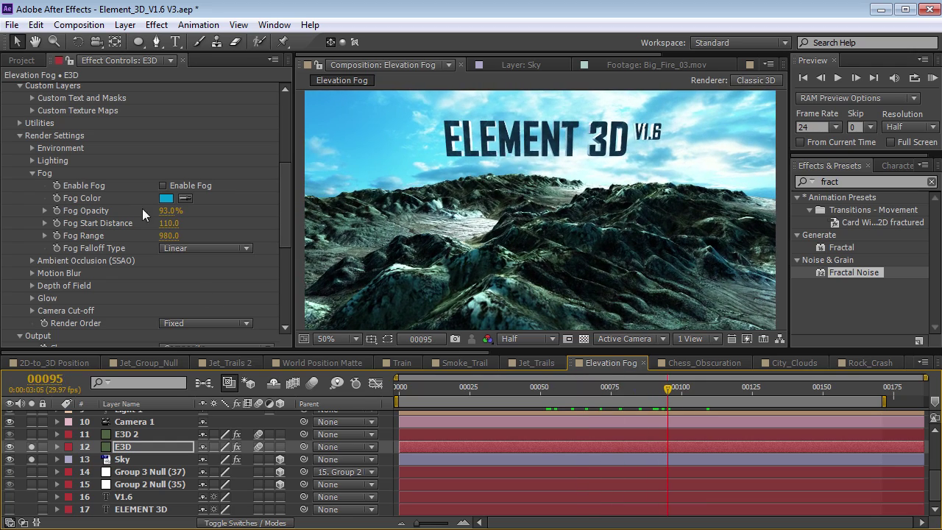
{"action": "left_click", "coordinate": [163, 186]}
{"action": "left_click_drag", "start_coordinate": [552, 391], "coordinate": [609, 403]}
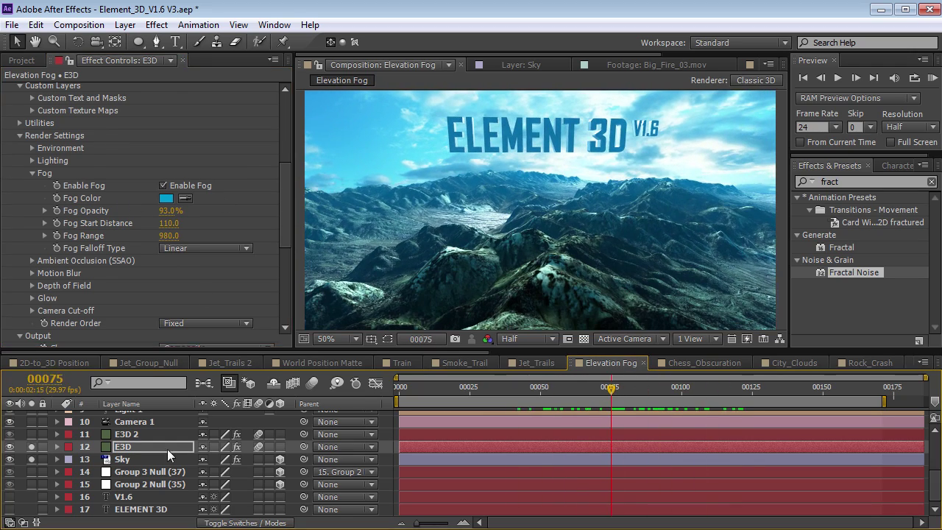
Examine the E3D 2 fog layer soloed together with E3D and Sky, and on its own
{"action": "left_click", "coordinate": [140, 435]}
{"action": "left_click", "coordinate": [32, 434]}
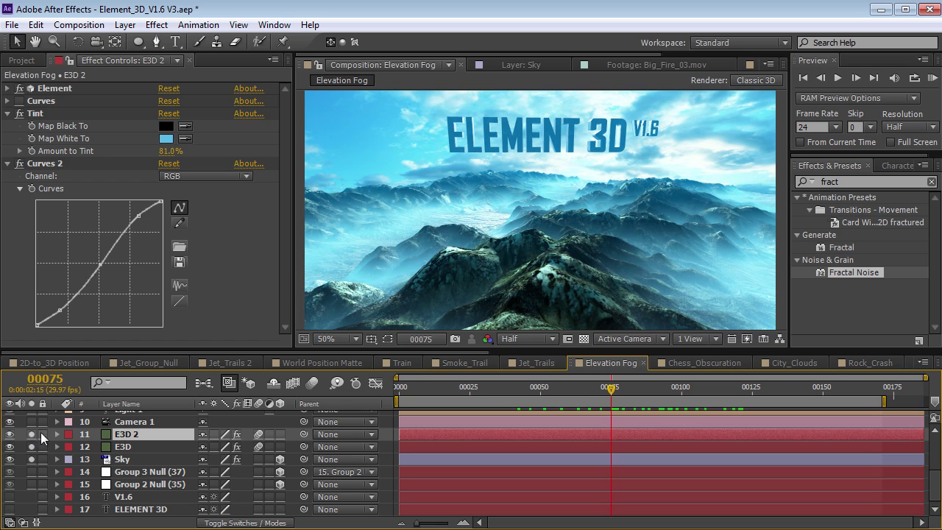
{"action": "left_click_drag", "start_coordinate": [631, 399], "coordinate": [661, 393]}
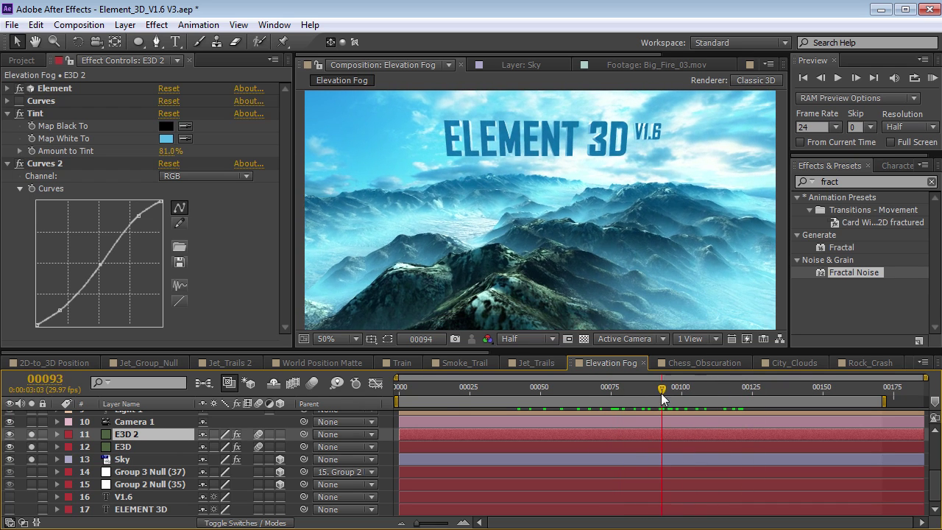
{"action": "left_click", "coordinate": [31, 447]}
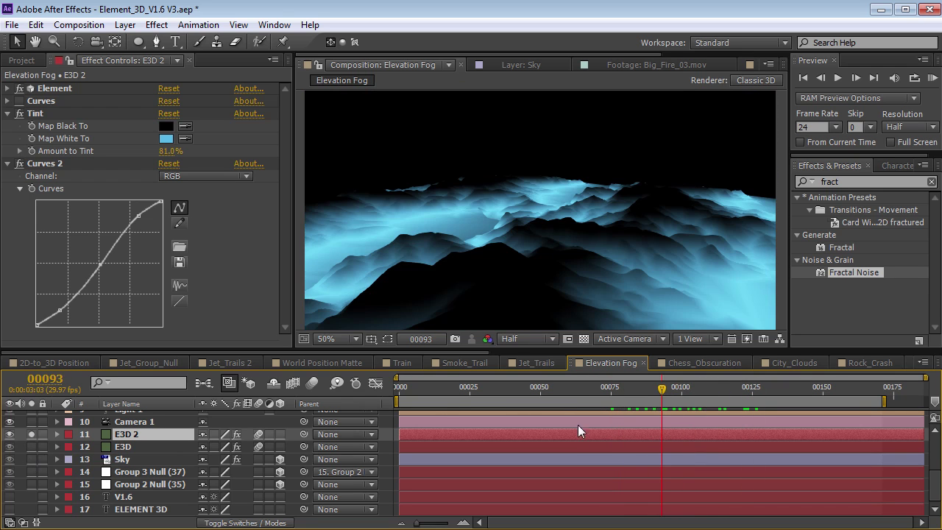
{"action": "left_click_drag", "start_coordinate": [675, 390], "coordinate": [696, 396]}
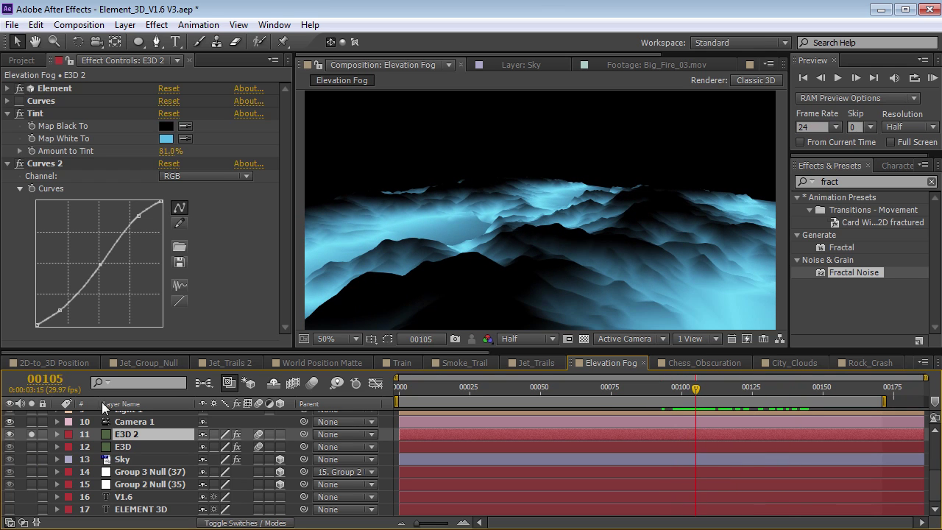
{"action": "left_click_drag", "start_coordinate": [32, 446], "coordinate": [35, 456]}
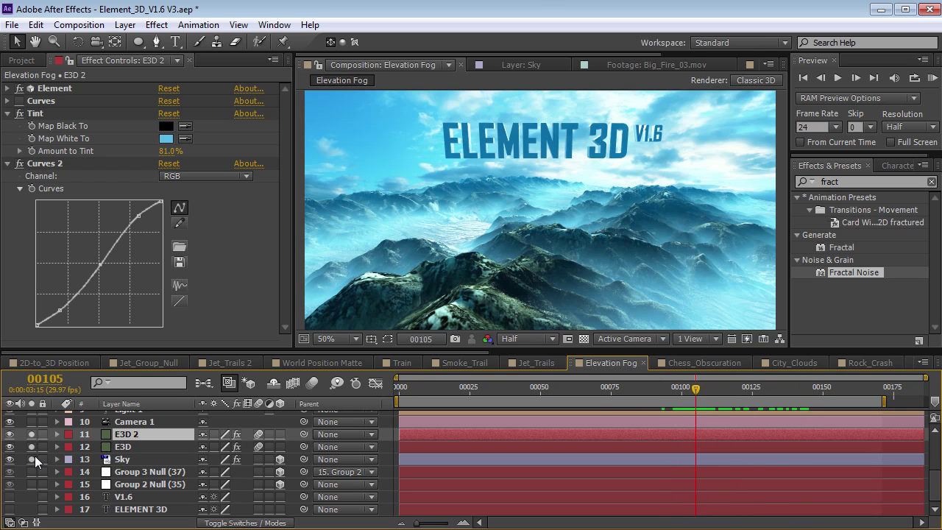
Delete the existing E3D 2 fog layer
{"action": "left_click", "coordinate": [128, 445]}
{"action": "left_click", "coordinate": [130, 435]}
{"action": "key", "text": "Delete"}
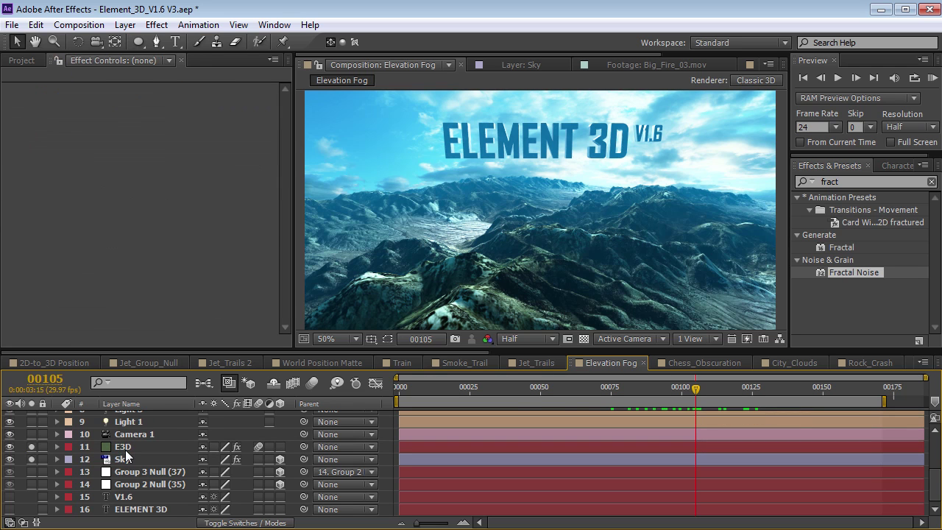
Inspect the landscape_02 model in the E3D layer's Scene Setup and return to the composition
{"action": "left_click", "coordinate": [125, 448]}
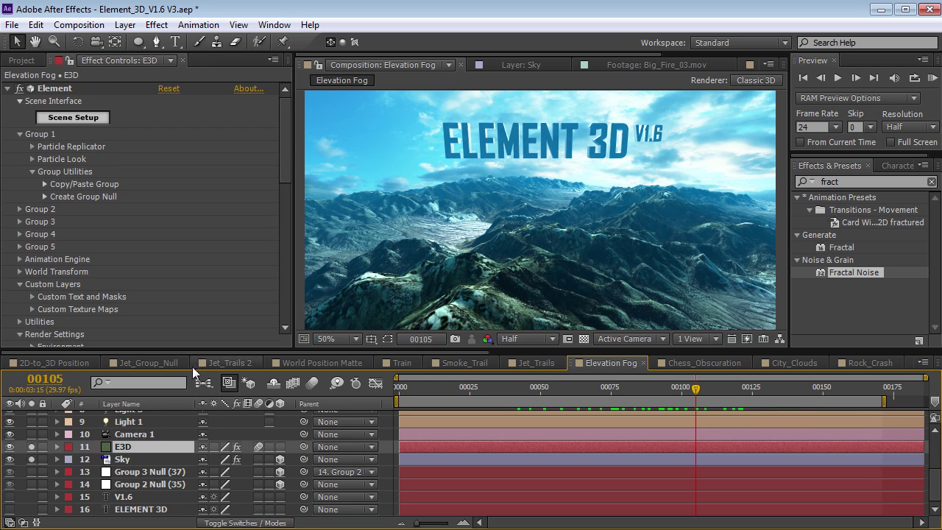
{"action": "left_click", "coordinate": [178, 226]}
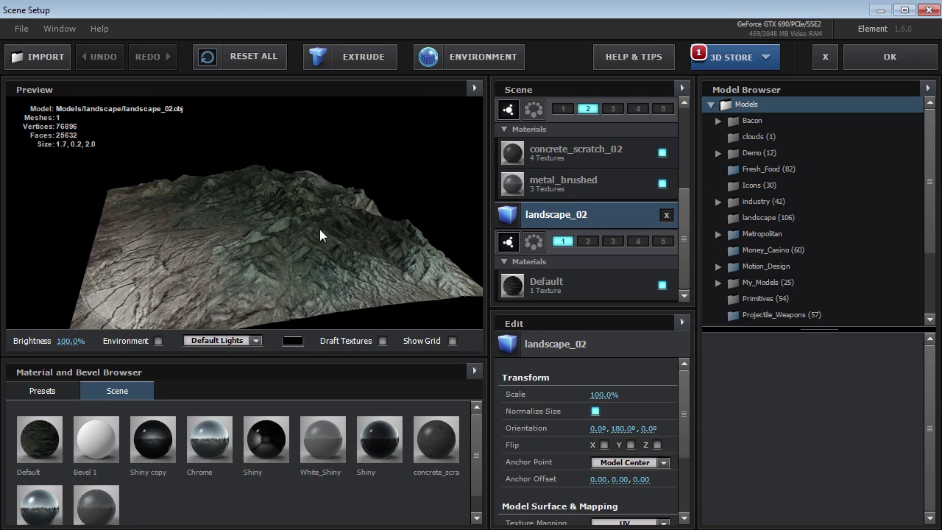
{"action": "left_click_drag", "start_coordinate": [320, 229], "coordinate": [280, 242]}
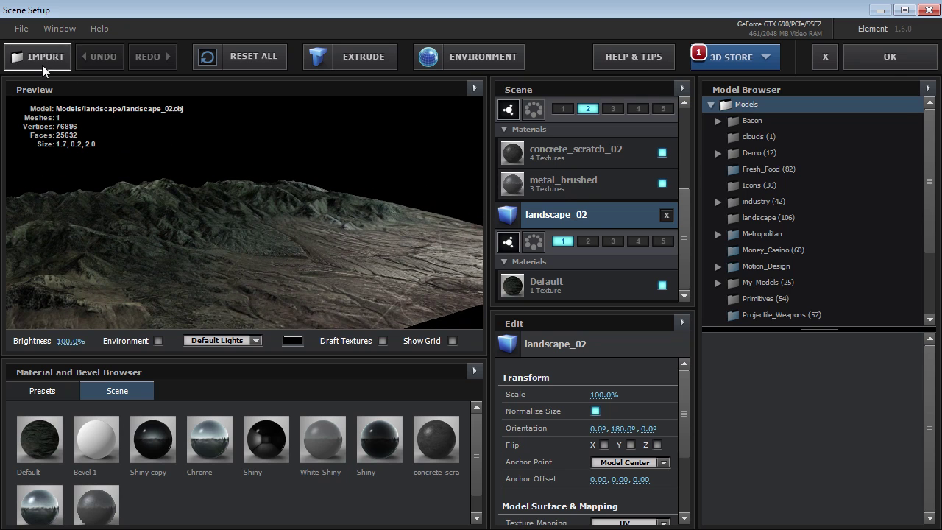
{"action": "left_click", "coordinate": [892, 59]}
Duplicate the E3D layer and set the duplicate's output to show World Position
{"action": "left_click", "coordinate": [131, 448]}
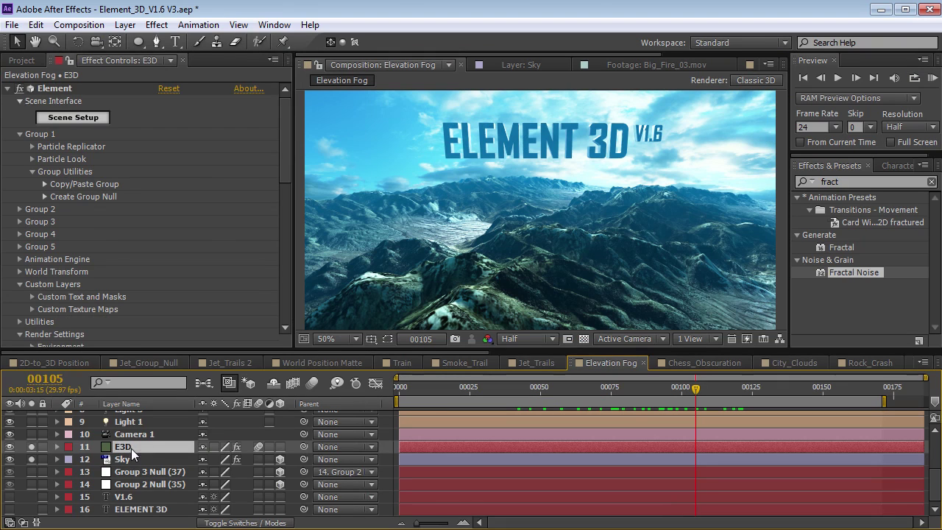
{"action": "left_click", "coordinate": [35, 25]}
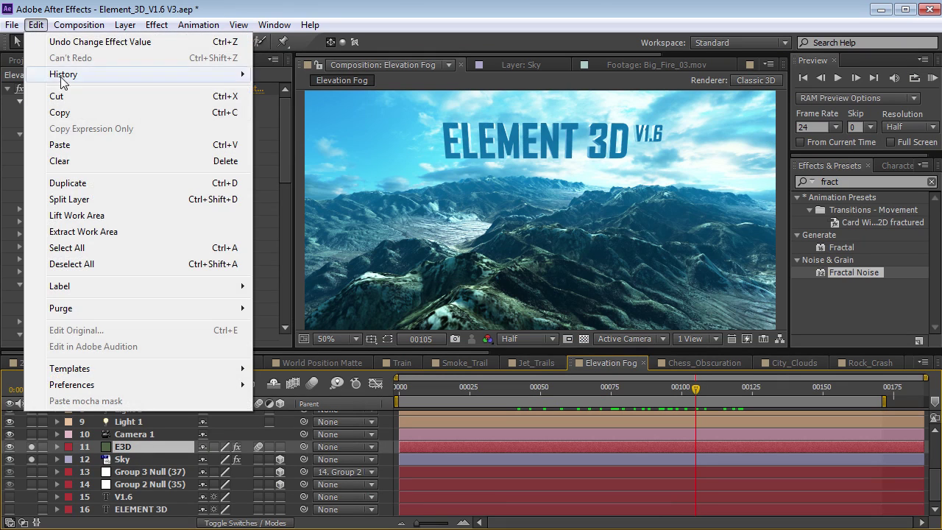
{"action": "left_click", "coordinate": [69, 182]}
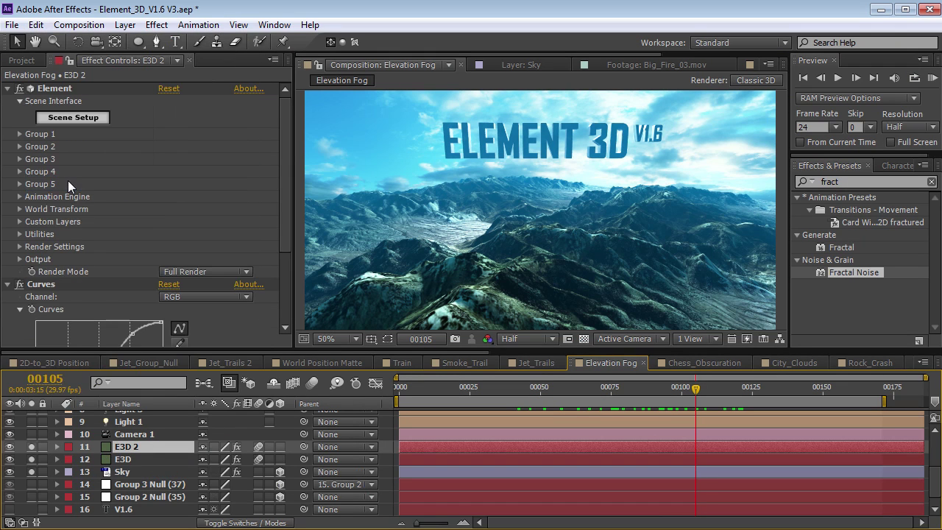
{"action": "left_click", "coordinate": [20, 259]}
{"action": "left_click", "coordinate": [214, 273]}
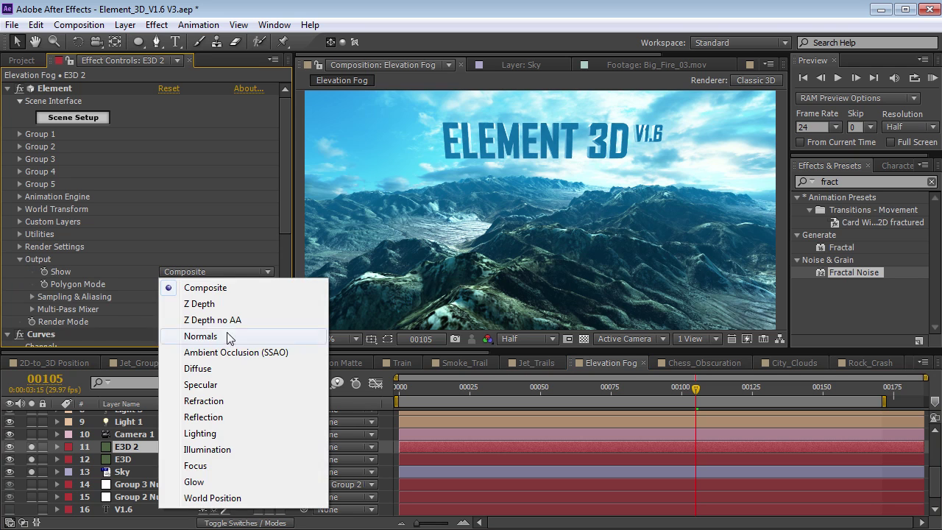
{"action": "left_click", "coordinate": [225, 498]}
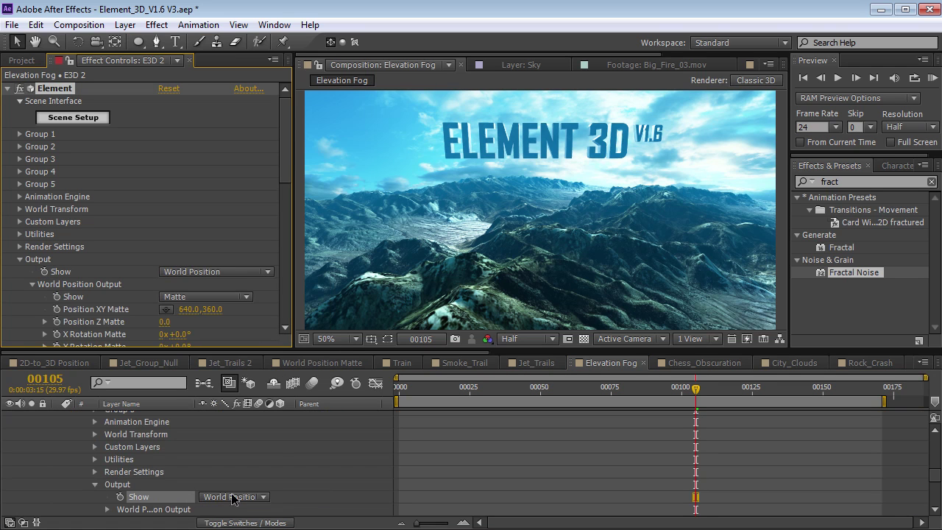
Set the E3D 2 world position matte's X Rotation to 90° and its Position XY to 640,437
{"action": "left_click_drag", "start_coordinate": [282, 148], "coordinate": [280, 201]}
{"action": "left_click_drag", "start_coordinate": [184, 190], "coordinate": [240, 169]}
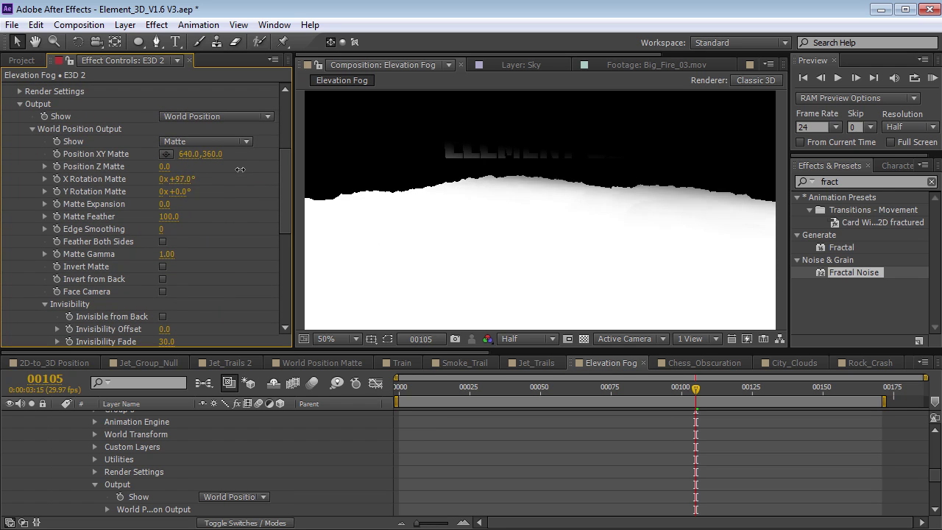
{"action": "left_click", "coordinate": [186, 179]}
{"action": "type", "text": "90"}
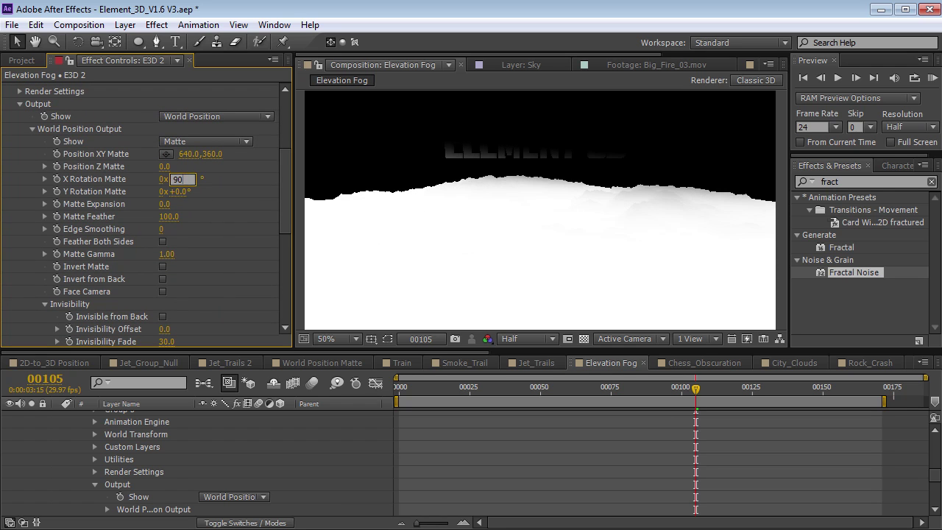
{"action": "key", "text": "Return"}
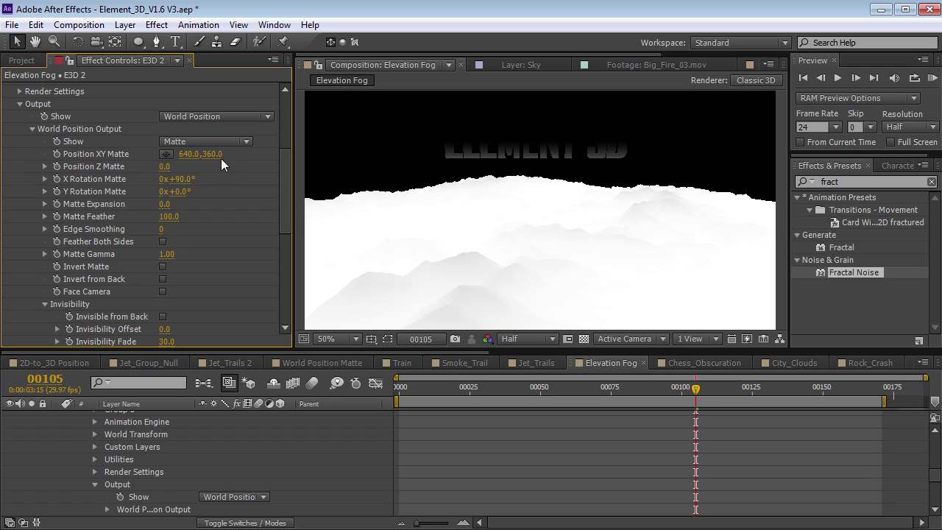
{"action": "mouse_move", "coordinate": [218, 153]}
{"action": "left_mouse_down"}
{"action": "mouse_move", "coordinate": [294, 145]}
{"action": "mouse_move", "coordinate": [280, 149]}
{"action": "left_mouse_up"}
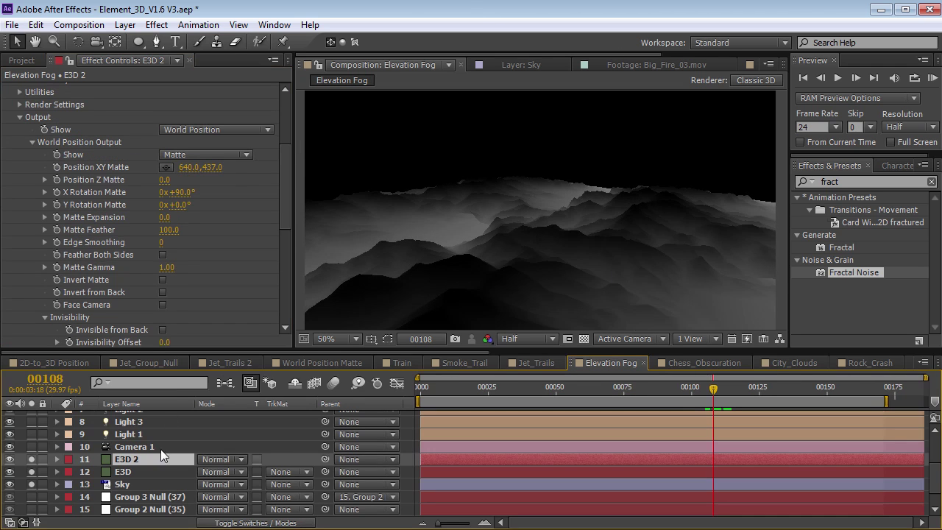
Set the E3D 2 layer's blending mode to Screen and apply a Tint mapping white to blue 2996E3
{"action": "left_click", "coordinate": [202, 461]}
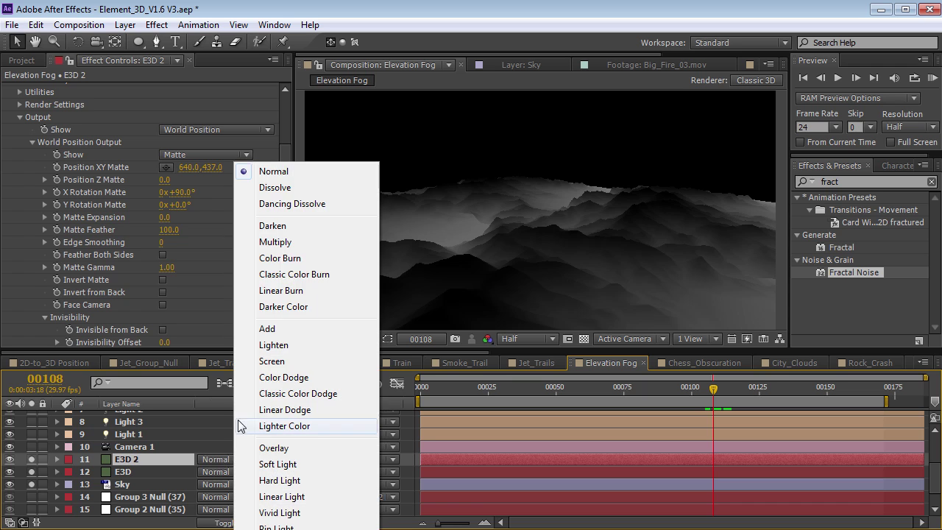
{"action": "left_click", "coordinate": [272, 361]}
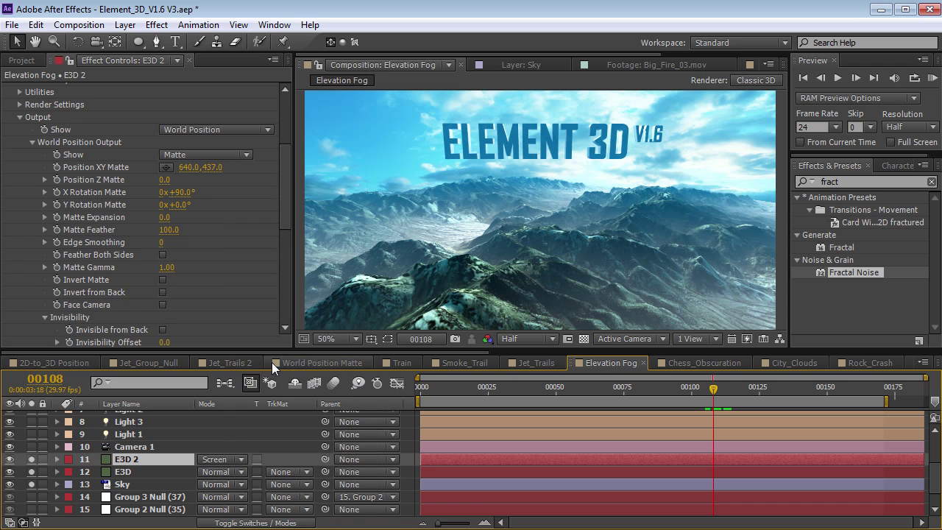
{"action": "left_click", "coordinate": [157, 24]}
{"action": "mouse_move", "coordinate": [210, 164]}
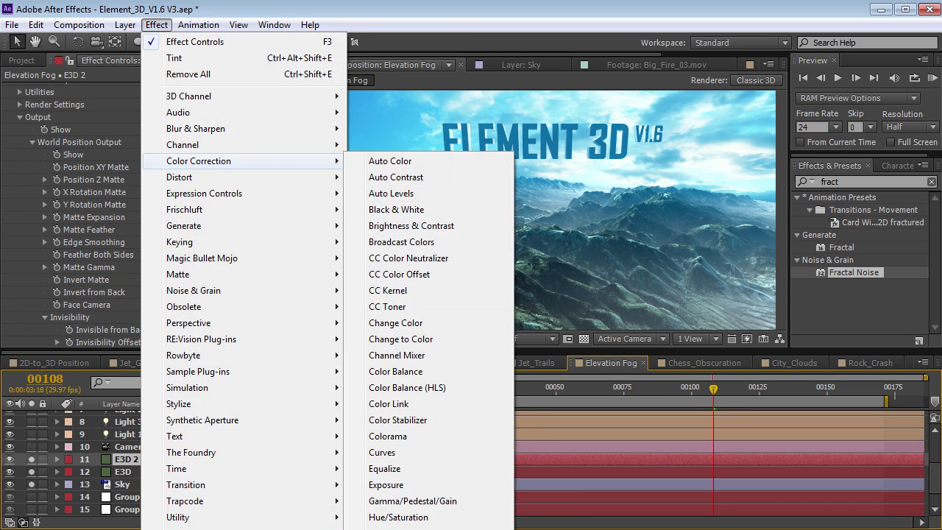
{"action": "left_click", "coordinate": [397, 529]}
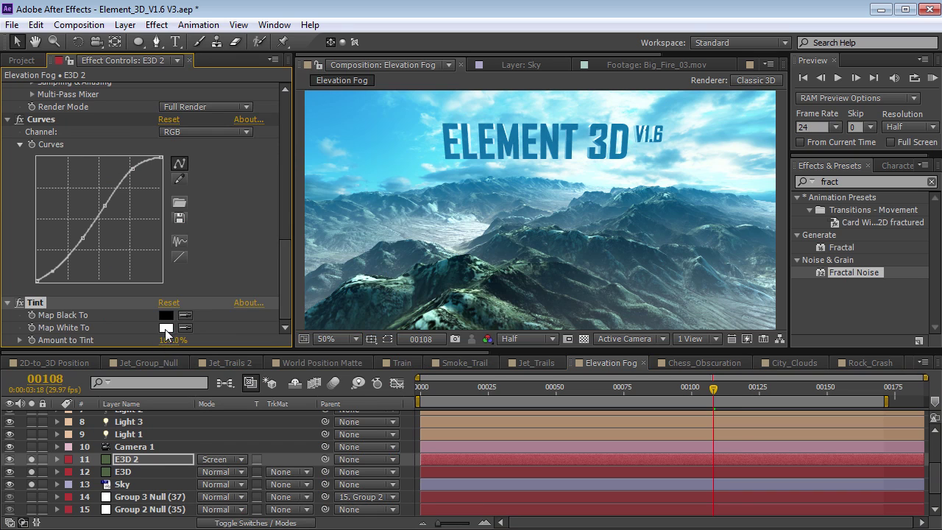
{"action": "left_click", "coordinate": [166, 328]}
{"action": "left_click_drag", "start_coordinate": [570, 317], "coordinate": [568, 337]}
{"action": "left_click", "coordinate": [512, 277]}
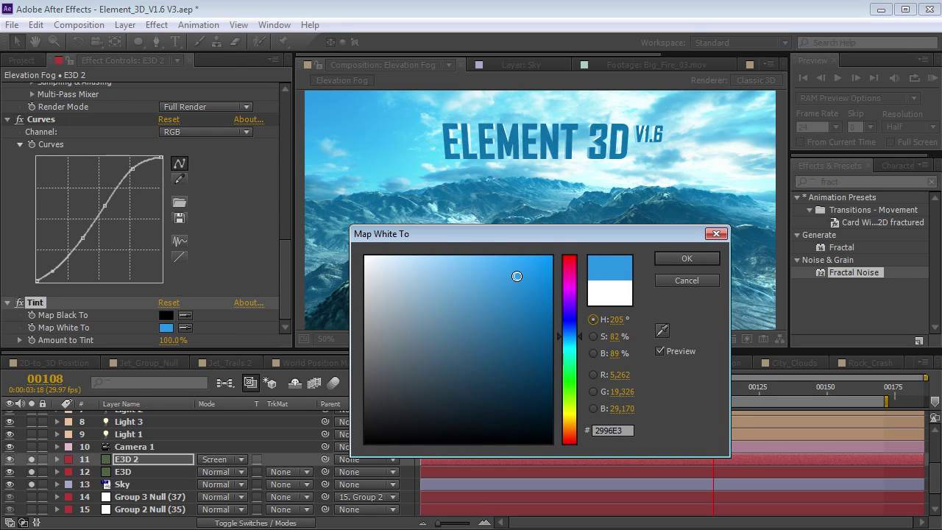
{"action": "left_click", "coordinate": [670, 259]}
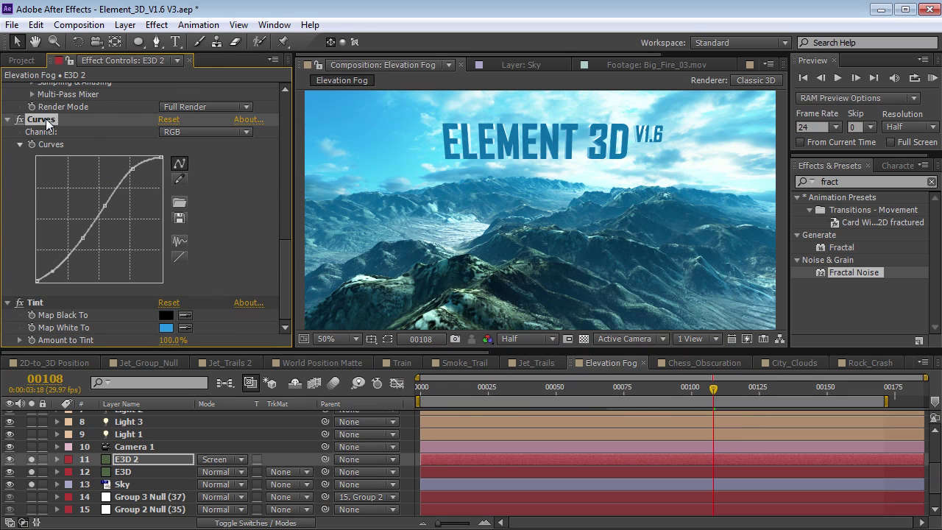
Delete the Curves effect from E3D 2 and check the fog by toggling the solo state of the layers
{"action": "key", "text": "Delete"}
{"action": "left_click_drag", "start_coordinate": [31, 472], "coordinate": [32, 484]}
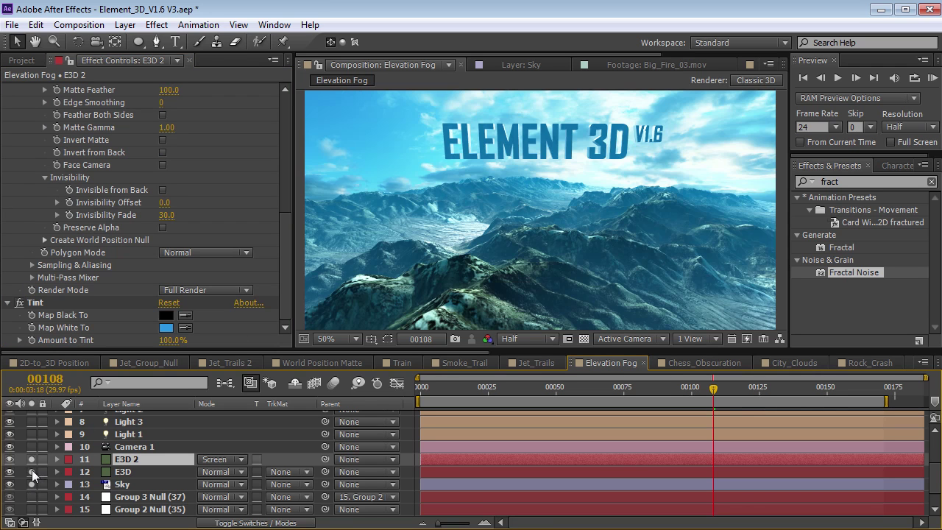
{"action": "left_click", "coordinate": [32, 458]}
Set the E3D 2 world position matte's Matte Feather to 14 and its Position XY to 640,366
{"action": "scroll", "coordinate": [164, 190], "scroll_direction": "up", "scroll_amount": 3}
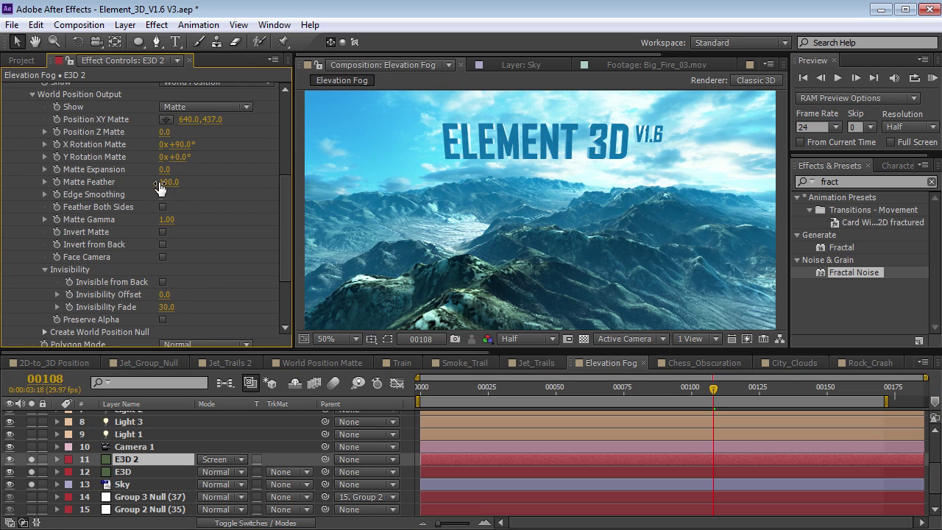
{"action": "left_click_drag", "start_coordinate": [160, 188], "coordinate": [147, 183]}
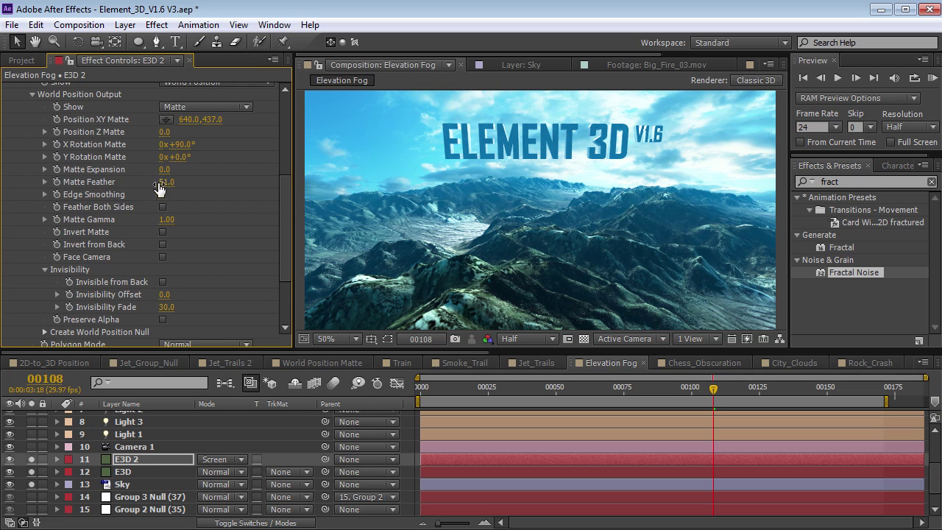
{"action": "left_click_drag", "start_coordinate": [170, 126], "coordinate": [153, 131]}
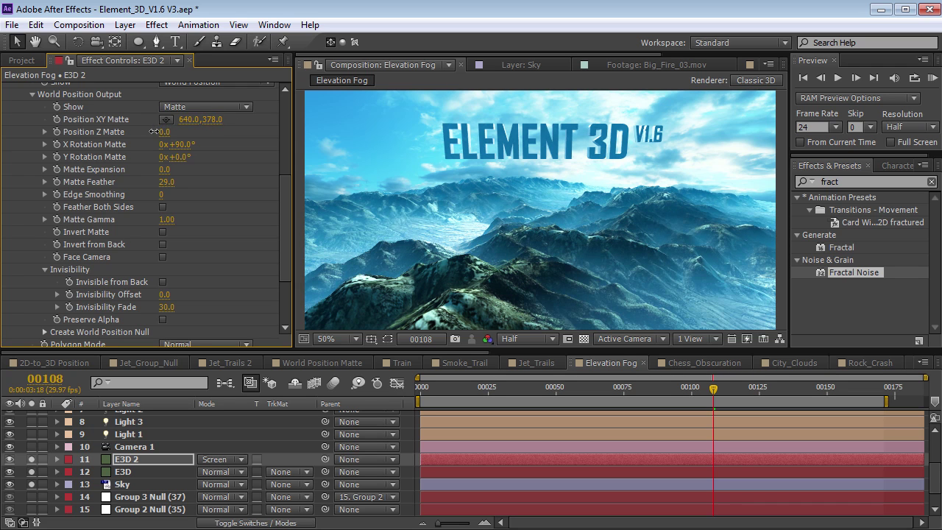
{"action": "left_click_drag", "start_coordinate": [173, 179], "coordinate": [162, 182]}
{"action": "left_click_drag", "start_coordinate": [209, 120], "coordinate": [197, 120]}
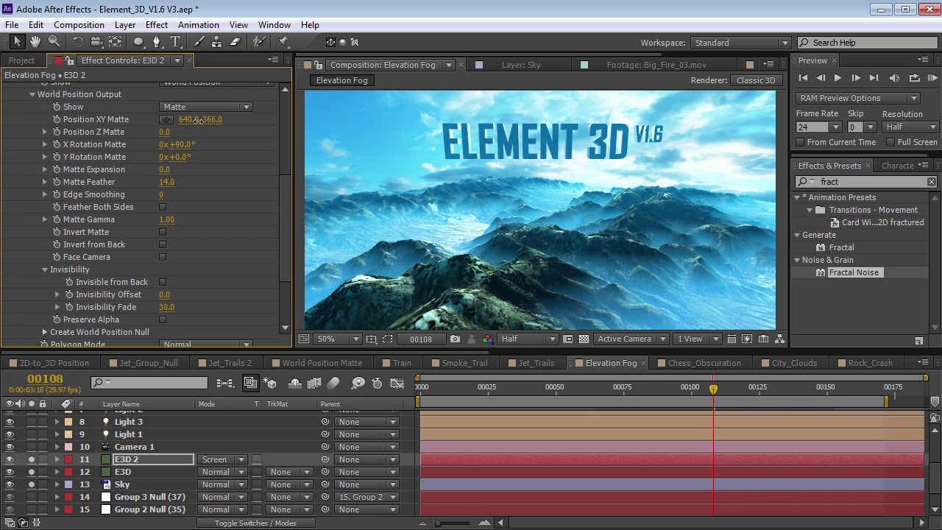
Apply a Curves effect after the Tint on E3D 2 and bend the RGB curve to darken the lower tones
{"action": "scroll", "coordinate": [280, 224], "scroll_direction": "down", "scroll_amount": 5}
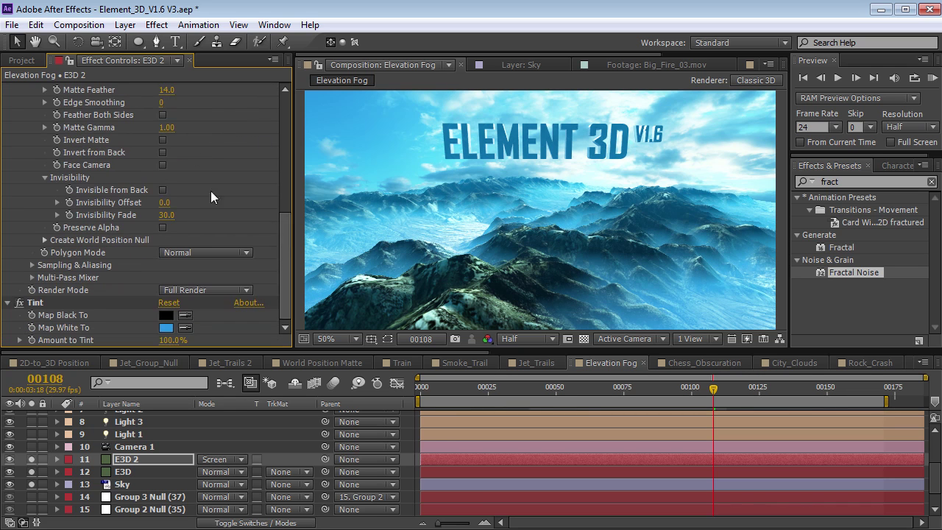
{"action": "left_click", "coordinate": [156, 25]}
{"action": "mouse_move", "coordinate": [221, 161]}
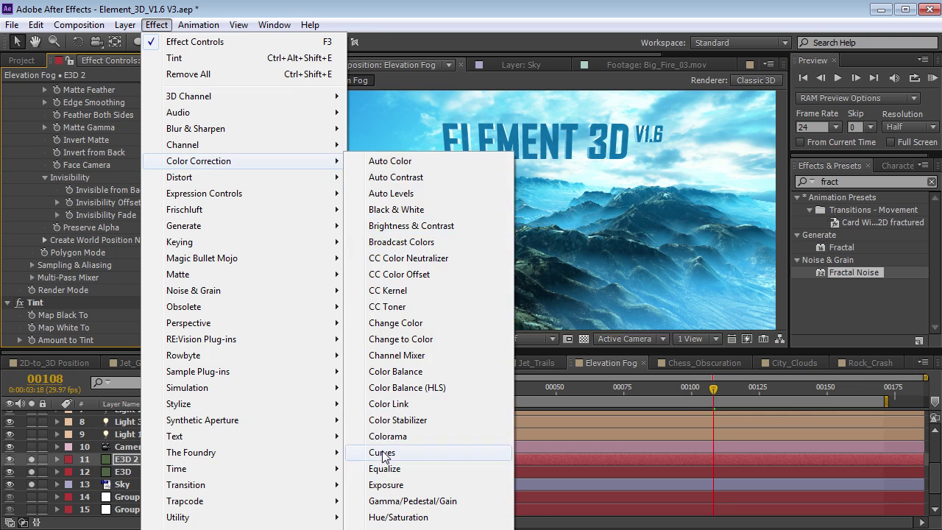
{"action": "left_click", "coordinate": [434, 449]}
{"action": "left_click_drag", "start_coordinate": [74, 297], "coordinate": [89, 304]}
{"action": "mouse_move", "coordinate": [117, 251]}
{"action": "left_mouse_down"}
{"action": "mouse_move", "coordinate": [109, 266]}
{"action": "mouse_move", "coordinate": [130, 251]}
{"action": "left_mouse_up"}
{"action": "left_click_drag", "start_coordinate": [90, 303], "coordinate": [88, 304]}
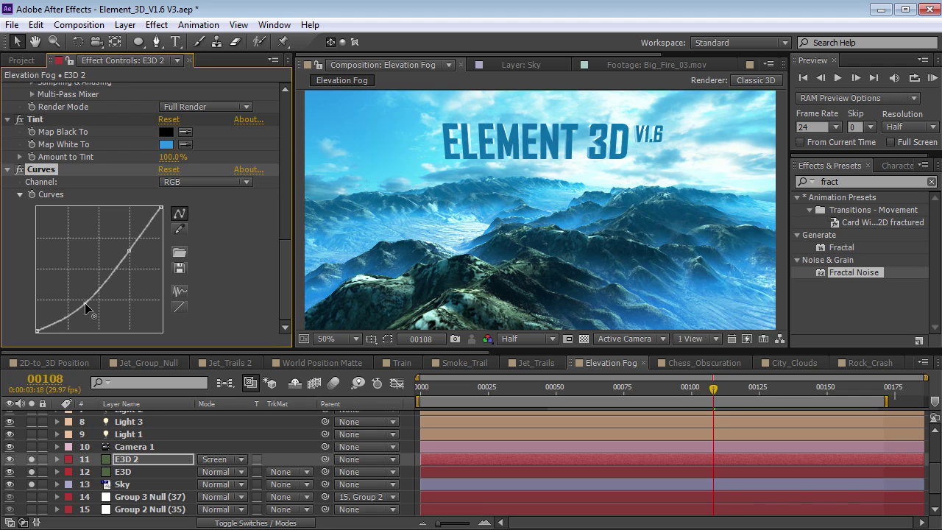
Go to frame 111, orbit the camera to view the fog from another angle, and undo the camera move
{"action": "left_click_drag", "start_coordinate": [766, 386], "coordinate": [721, 387]}
{"action": "key", "text": "c"}
{"action": "left_click_drag", "start_coordinate": [611, 212], "coordinate": [624, 202]}
{"action": "key", "text": "ctrl+z"}
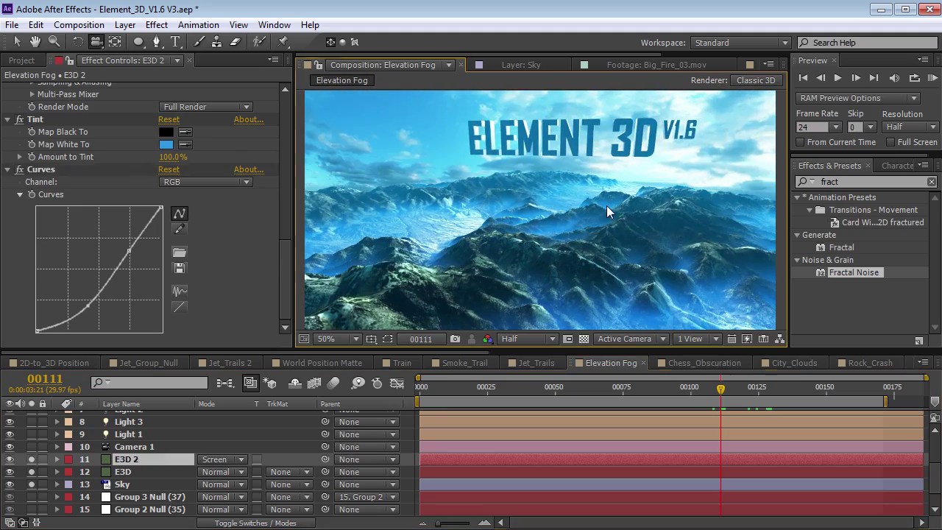
Go to frame 0 and solo the four Atmosphere_02.mov layers along with the landscape and fog
{"action": "left_click", "coordinate": [284, 248]}
{"action": "left_click_drag", "start_coordinate": [721, 388], "coordinate": [399, 407]}
{"action": "scroll", "coordinate": [151, 458], "scroll_direction": "up", "scroll_amount": 3}
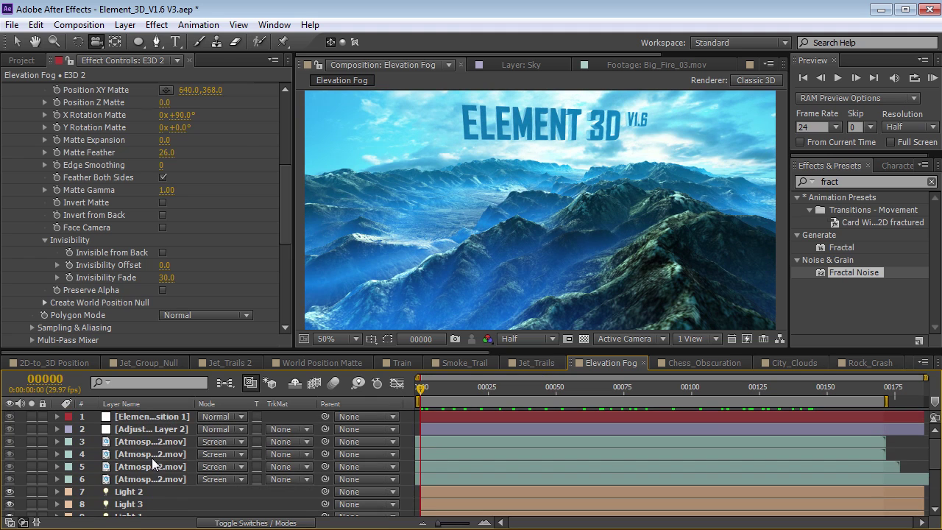
{"action": "left_click", "coordinate": [138, 480]}
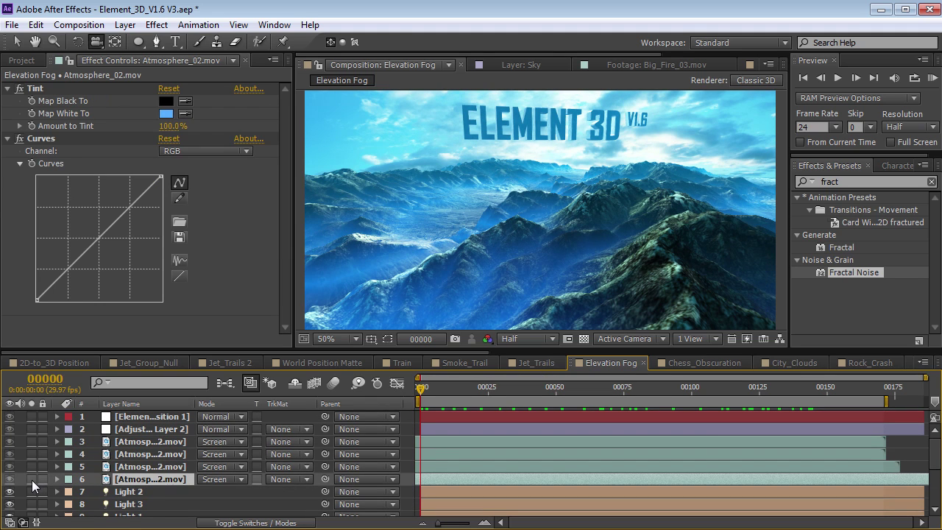
{"action": "left_click_drag", "start_coordinate": [31, 479], "coordinate": [32, 446]}
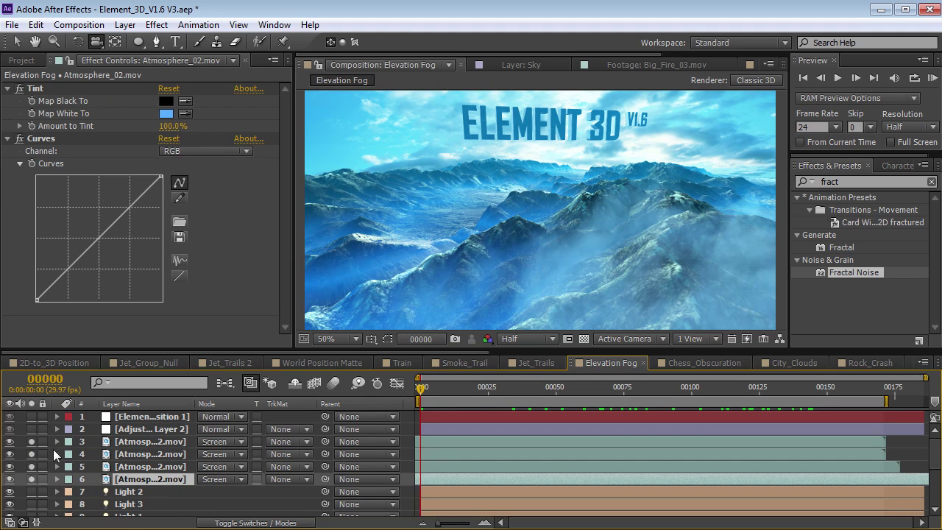
View the smoke footage of the lowest Atmosphere_02.mov layer at frame 181 and return to the Elevation Fog composition
{"action": "double_click", "coordinate": [124, 477]}
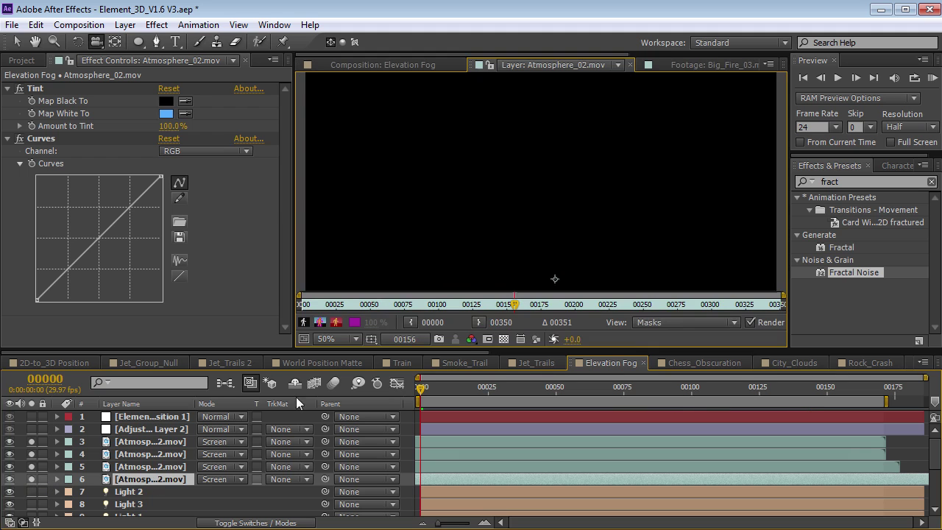
{"action": "left_click_drag", "start_coordinate": [507, 303], "coordinate": [548, 302]}
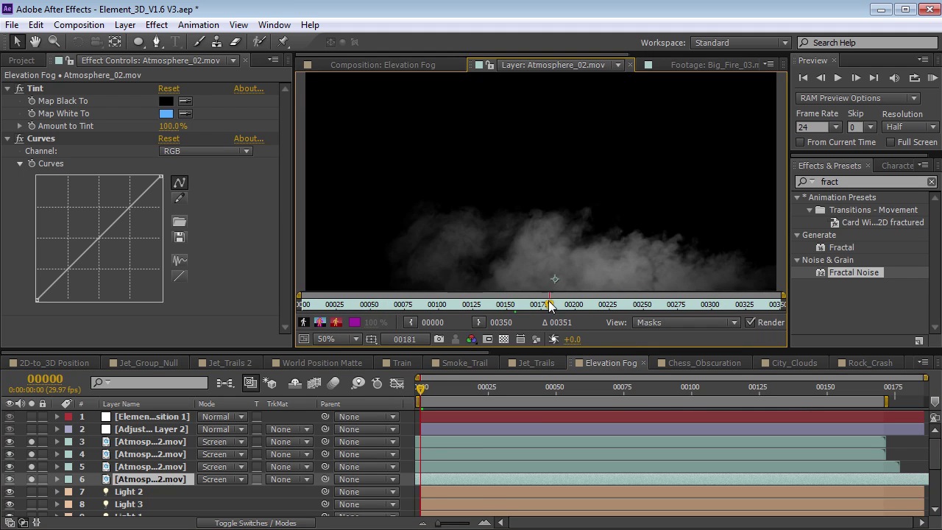
{"action": "left_click", "coordinate": [398, 63]}
Solo Adjustment Layer 2 at frame 91 and scrub to frame 60 to check the graded fog shot
{"action": "left_click_drag", "start_coordinate": [447, 387], "coordinate": [667, 389]}
{"action": "left_click", "coordinate": [31, 429]}
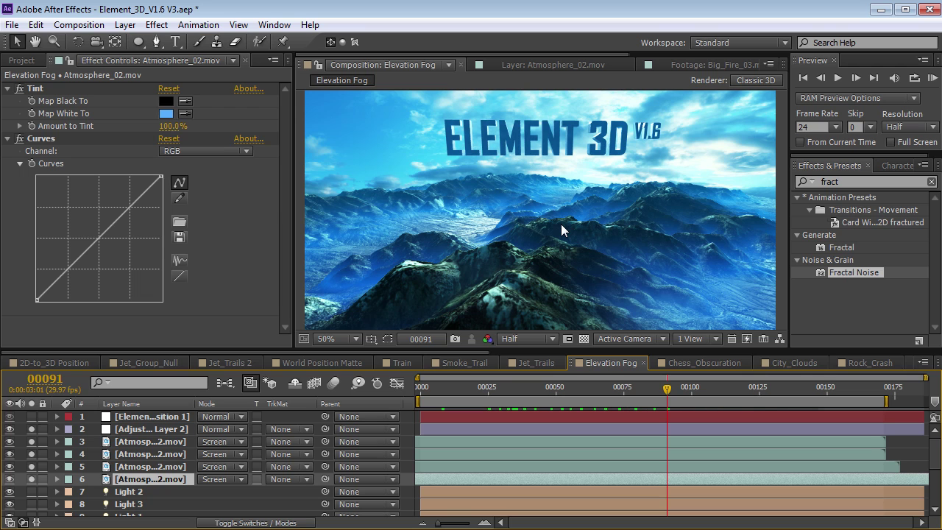
{"action": "left_click_drag", "start_coordinate": [668, 384], "coordinate": [583, 419]}
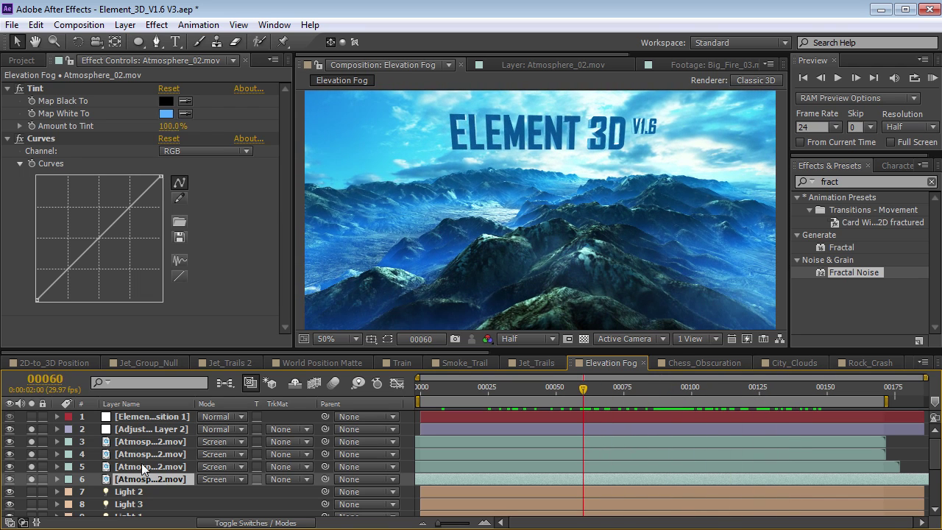
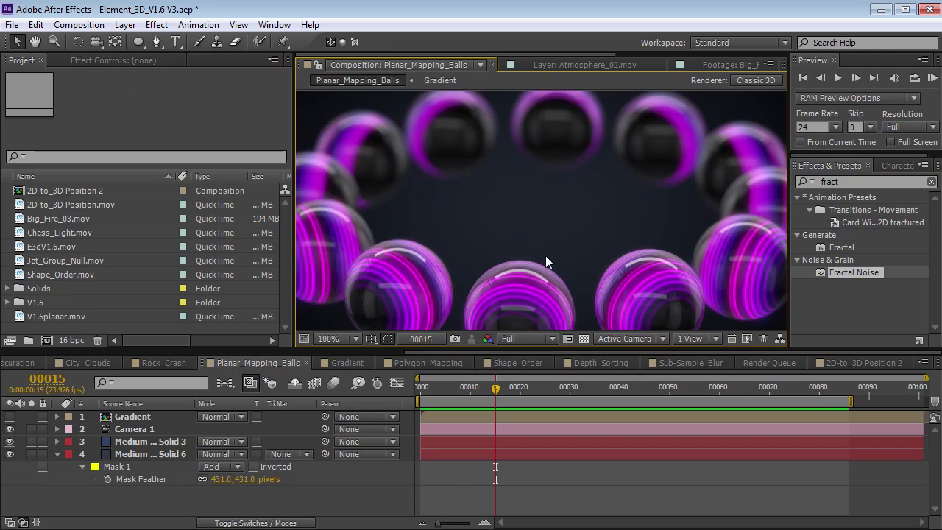
Zoom out the Planar_Mapping_Balls composition and scrub to frame 26 to examine the animated stripes on the spheres
{"action": "scroll", "coordinate": [545, 256], "scroll_direction": "down", "scroll_amount": 1}
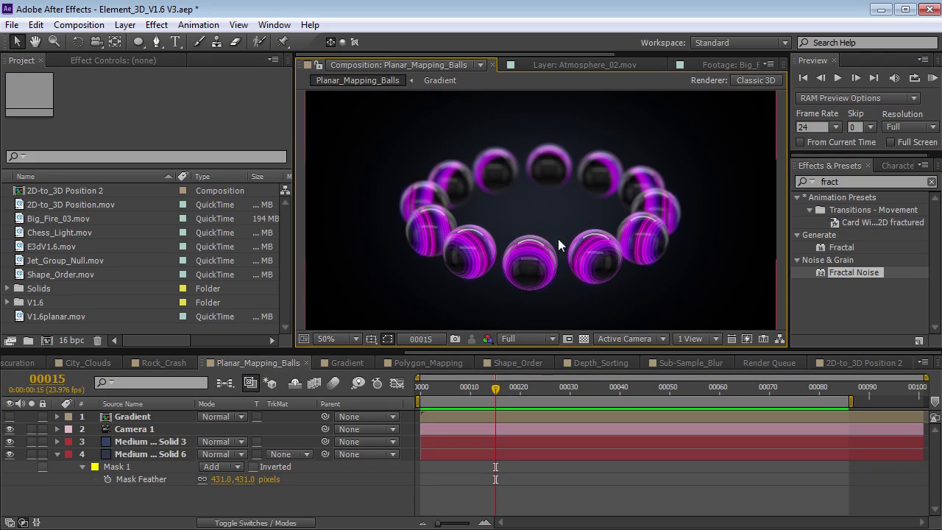
{"action": "left_click", "coordinate": [10, 416]}
{"action": "left_click", "coordinate": [31, 417]}
{"action": "left_click", "coordinate": [432, 395]}
{"action": "left_click_drag", "start_coordinate": [432, 395], "coordinate": [724, 398]}
{"action": "key", "text": "ctrl+z"}
{"action": "key", "text": "ctrl+z"}
{"action": "left_click", "coordinate": [452, 390]}
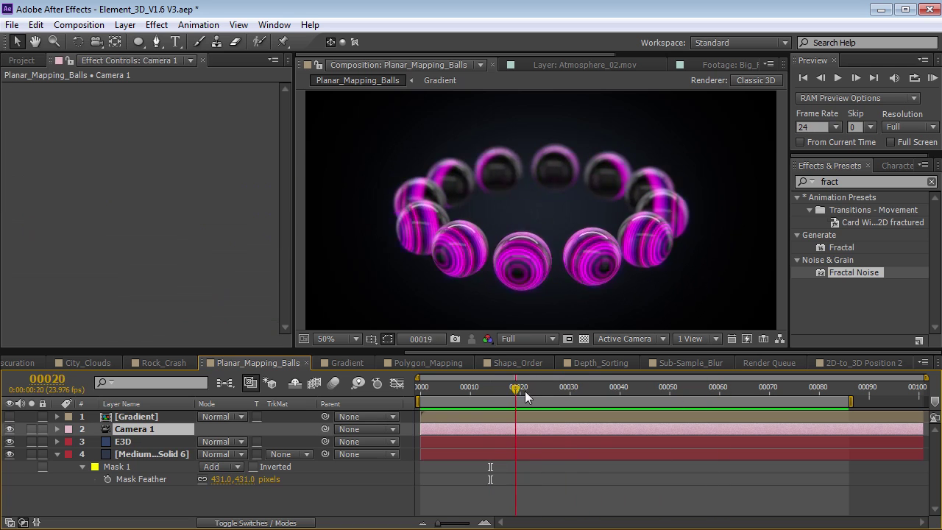
{"action": "left_click_drag", "start_coordinate": [527, 398], "coordinate": [553, 398]}
Show the Gradient layer to examine its stripe pattern and hide it again
{"action": "left_click", "coordinate": [132, 442]}
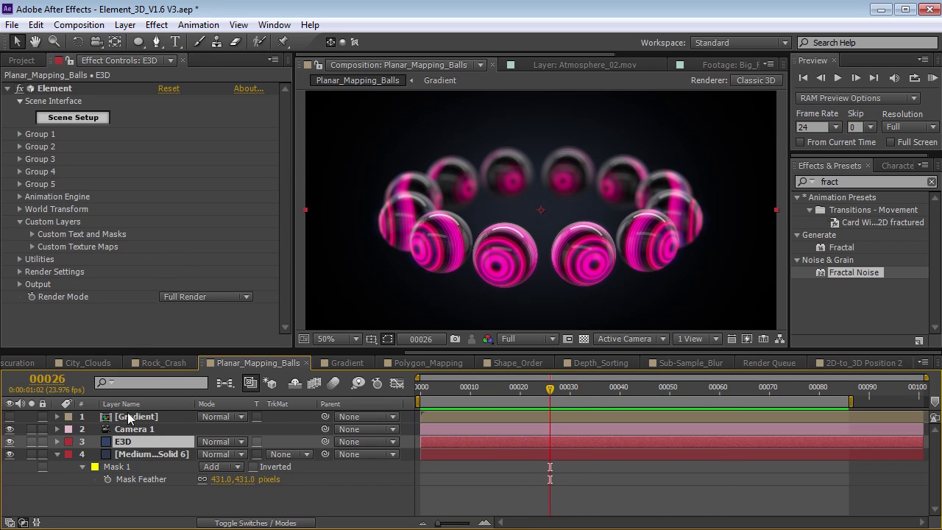
{"action": "left_click", "coordinate": [10, 416]}
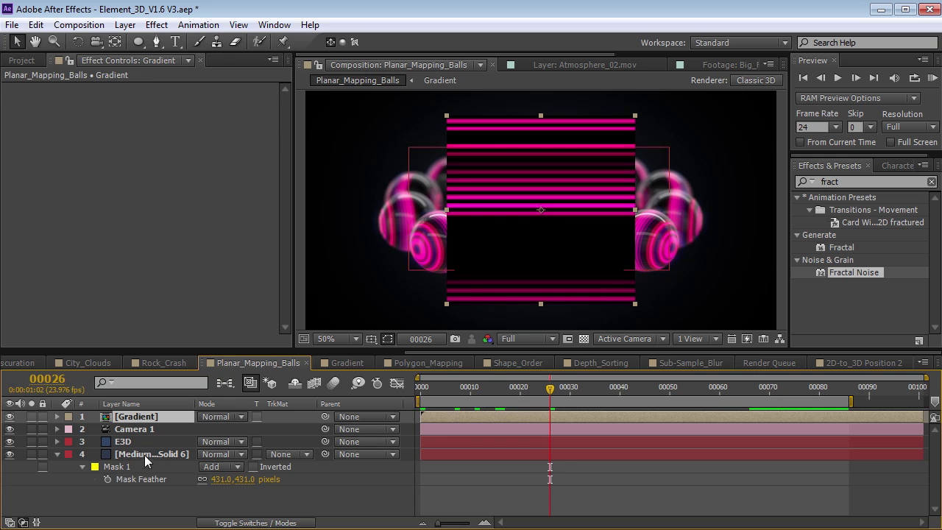
{"action": "left_click", "coordinate": [10, 416]}
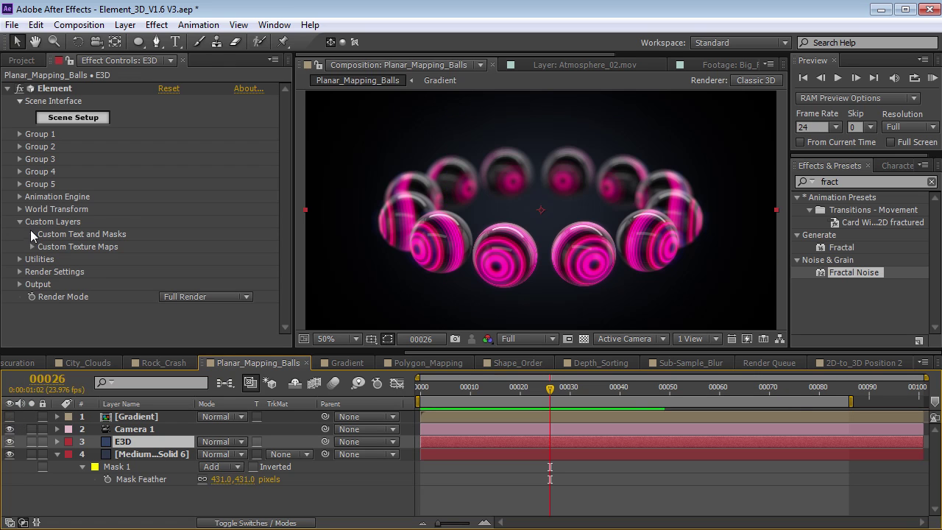
Review the E3D layer's Custom Texture Maps, keeping the Gradient layer as Layer 1, and collapse Custom Layers
{"action": "left_click", "coordinate": [33, 246]}
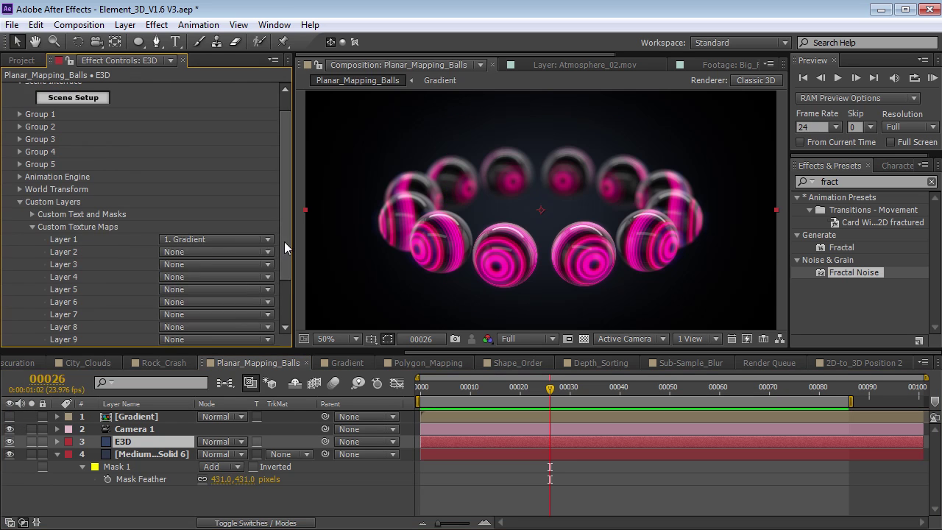
{"action": "left_click_drag", "start_coordinate": [287, 245], "coordinate": [288, 217]}
{"action": "left_click", "coordinate": [206, 260]}
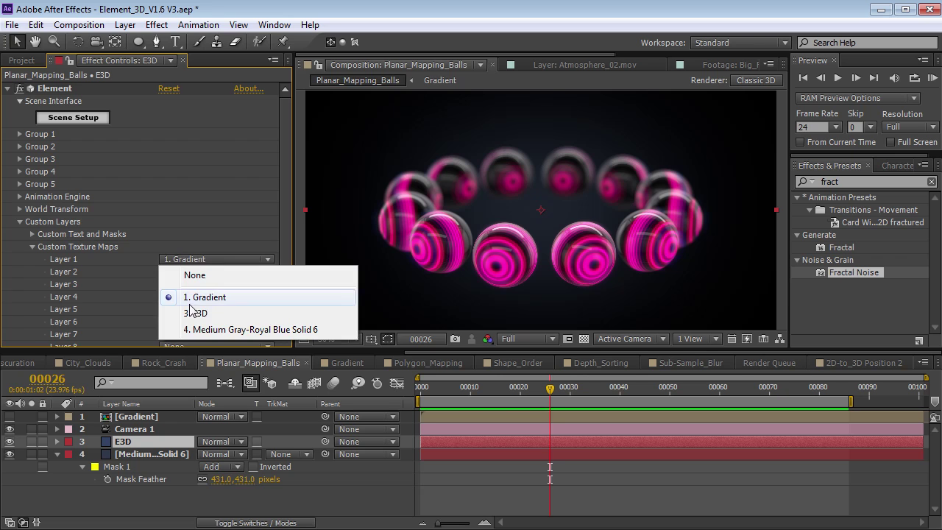
{"action": "left_click", "coordinate": [207, 298]}
{"action": "left_click", "coordinate": [32, 247]}
{"action": "left_click", "coordinate": [20, 222]}
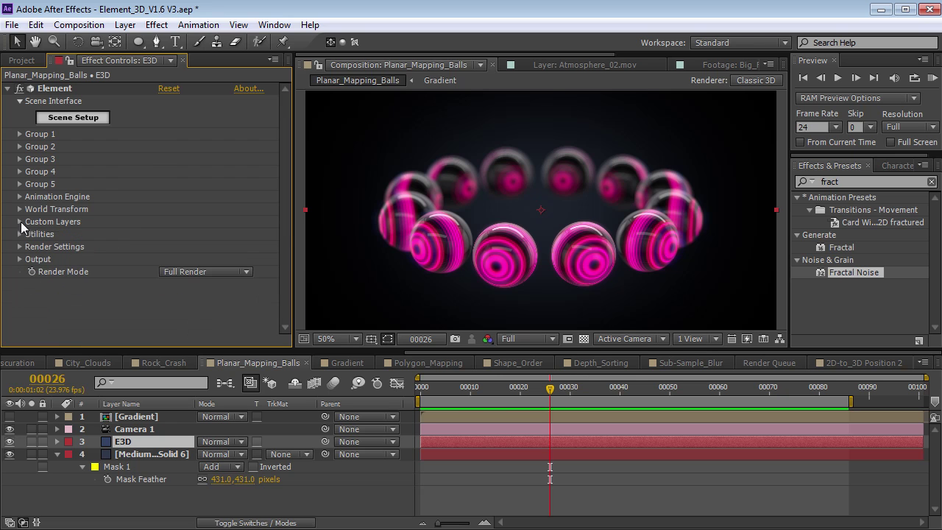
Open the E3D layer's Scene Setup, inspect the striped sphere, and remove the sphere_HD model from the scene
{"action": "left_click", "coordinate": [85, 119]}
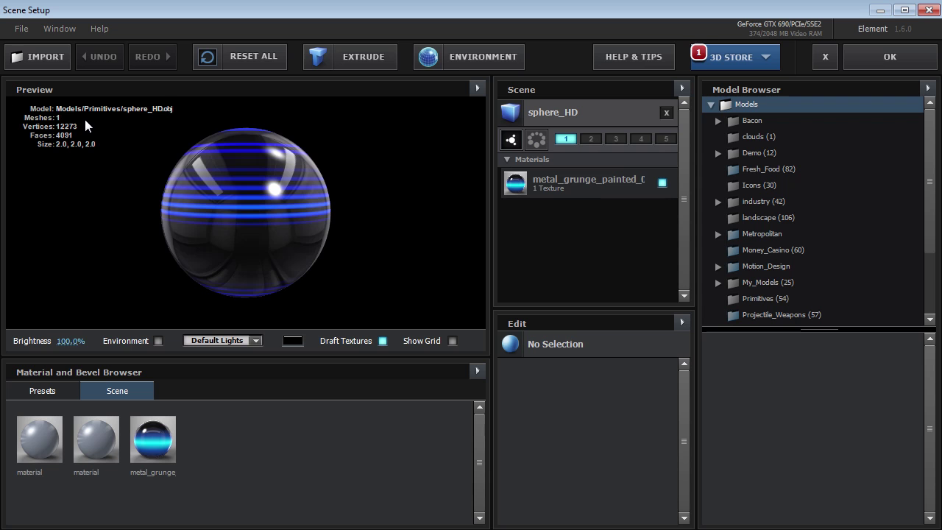
{"action": "left_click_drag", "start_coordinate": [228, 181], "coordinate": [324, 171]}
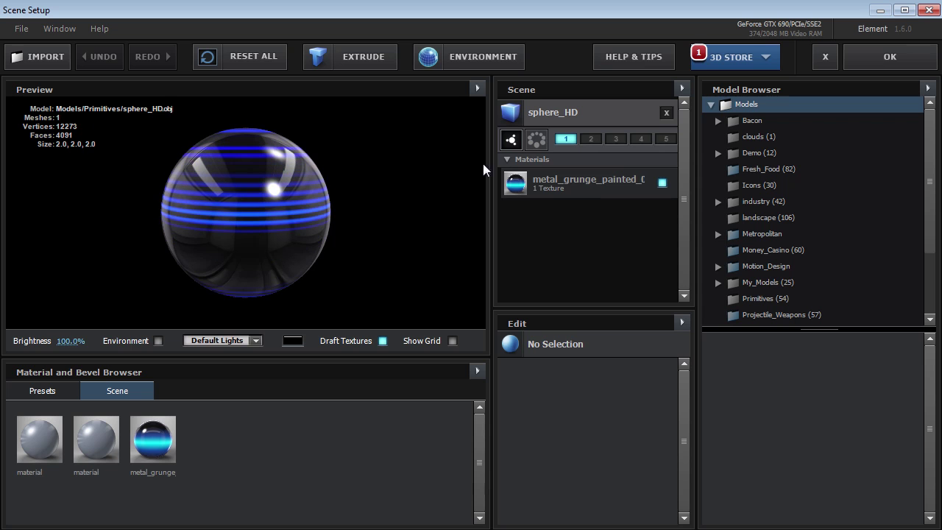
{"action": "left_click", "coordinate": [666, 113]}
Add the sphere_HD model from the Primitives folder to the scene
{"action": "left_click_drag", "start_coordinate": [932, 162], "coordinate": [926, 211]}
{"action": "left_click", "coordinate": [763, 222]}
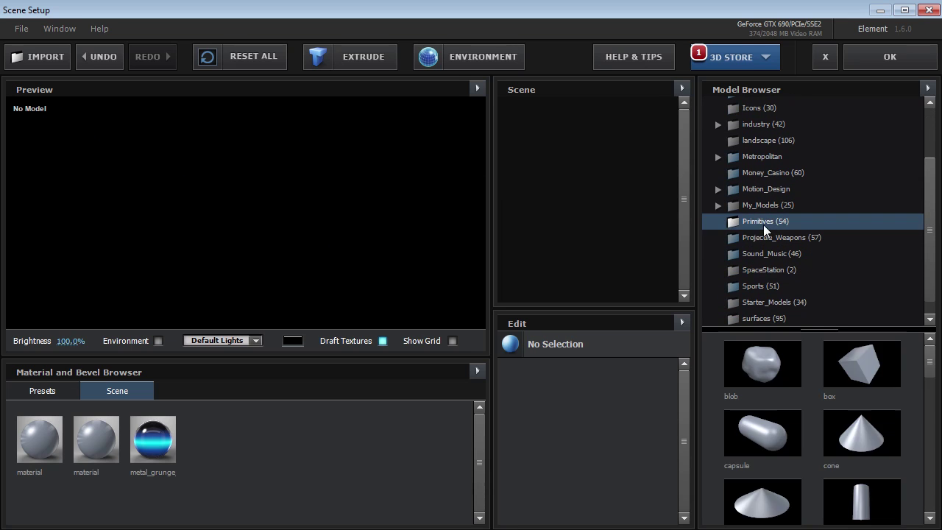
{"action": "left_click_drag", "start_coordinate": [932, 366], "coordinate": [918, 463]}
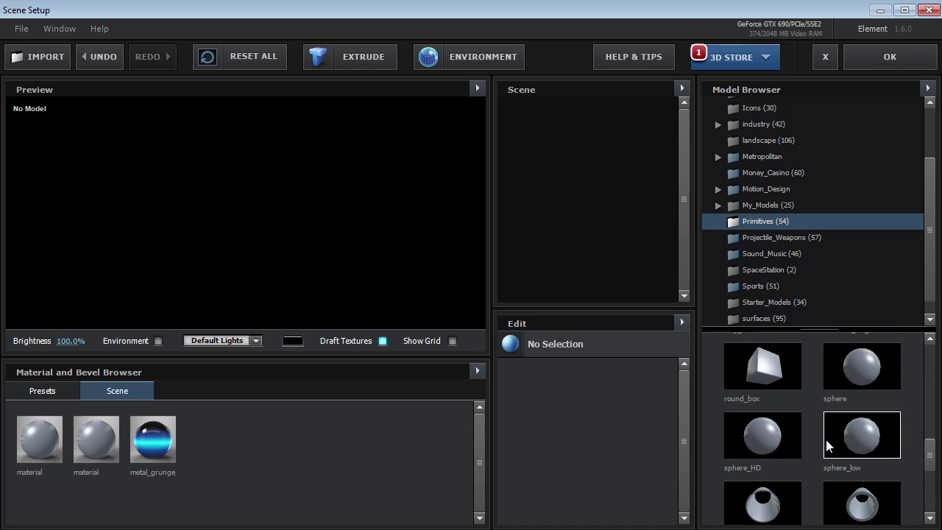
{"action": "left_click", "coordinate": [762, 433]}
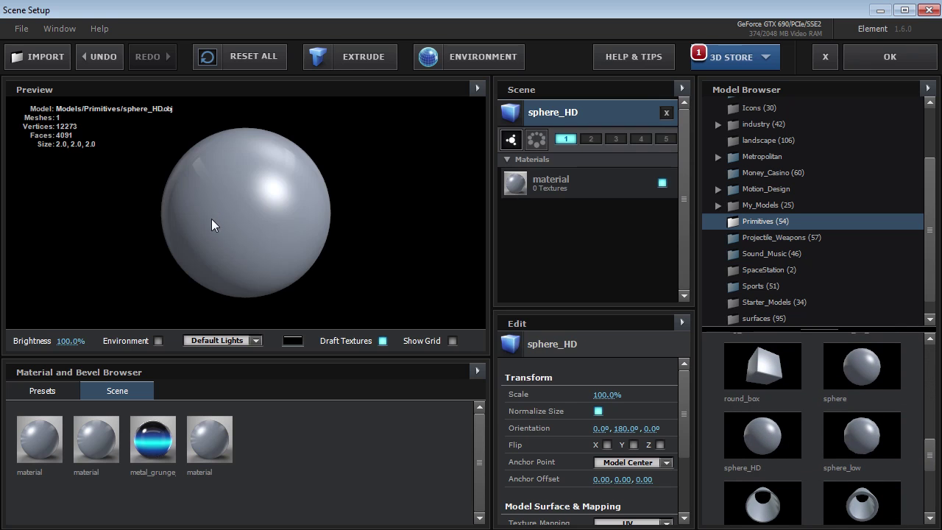
Set the diffuse color of the new sphere's material to black
{"action": "left_click", "coordinate": [544, 182]}
{"action": "scroll", "coordinate": [597, 368], "scroll_direction": "down", "scroll_amount": 3}
{"action": "left_click", "coordinate": [597, 364]}
{"action": "left_click_drag", "start_coordinate": [524, 429], "coordinate": [534, 450]}
{"action": "left_click", "coordinate": [711, 464]}
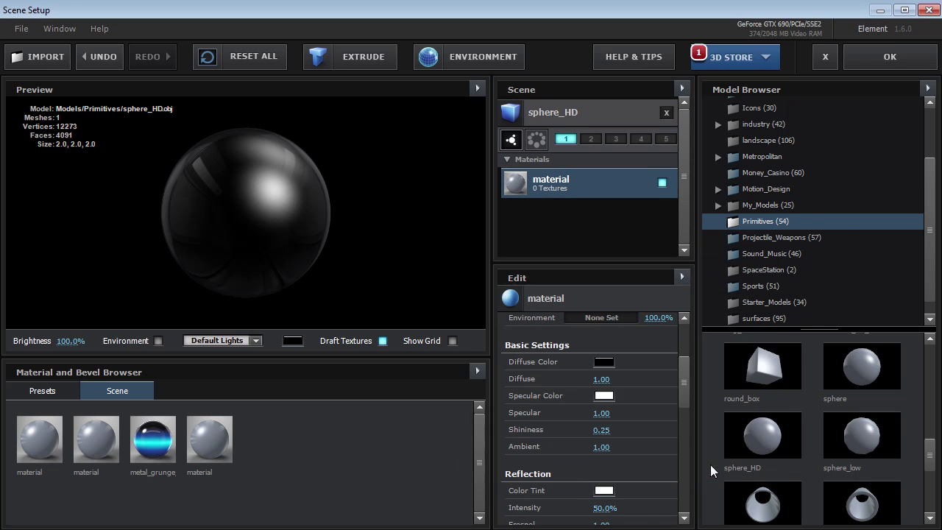
Set the sphere material's reflection intensity to 145% and its reflection Fresnel to 0.96
{"action": "scroll", "coordinate": [680, 394], "scroll_direction": "down", "scroll_amount": 3}
{"action": "left_click_drag", "start_coordinate": [602, 454], "coordinate": [653, 451]}
{"action": "left_click_drag", "start_coordinate": [597, 472], "coordinate": [608, 473]}
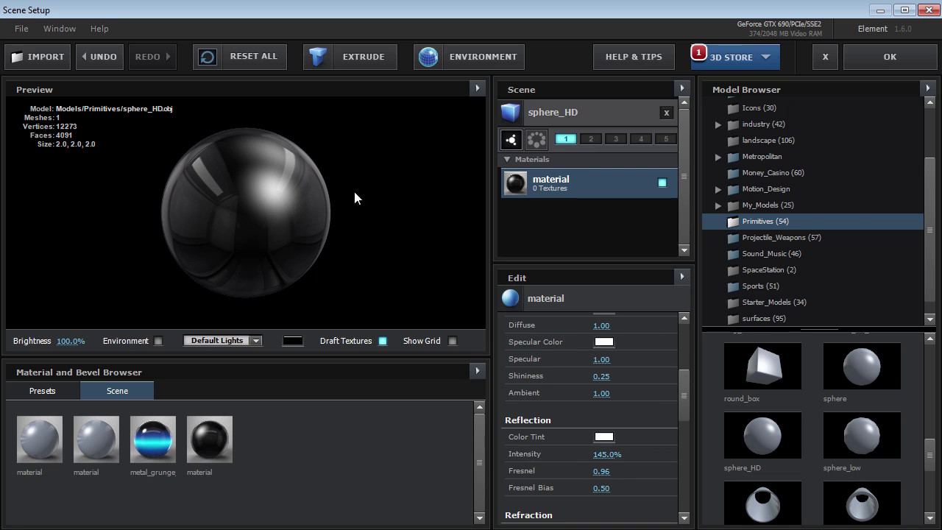
Assign Custom Layer 1 [Gradient] as the Illumination texture of the sphere's material
{"action": "scroll", "coordinate": [675, 408], "scroll_direction": "up", "scroll_amount": 10}
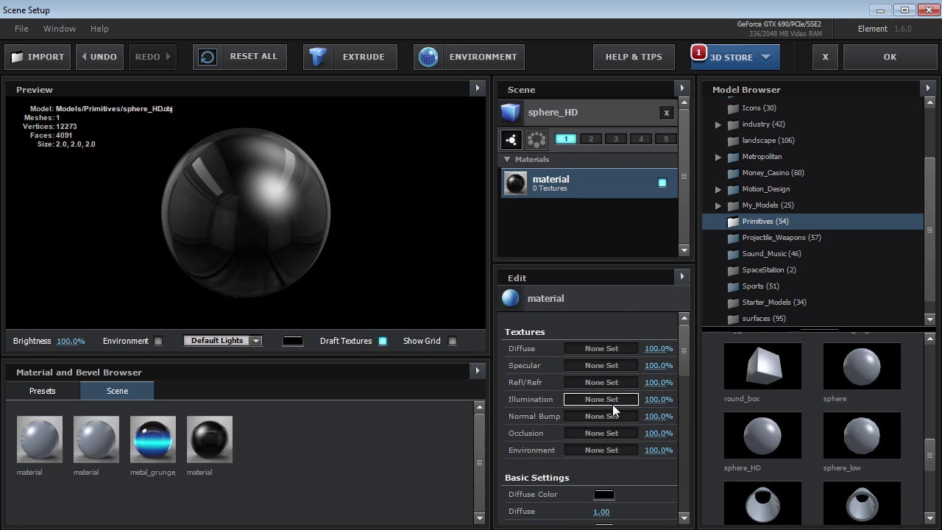
{"action": "left_click", "coordinate": [591, 399]}
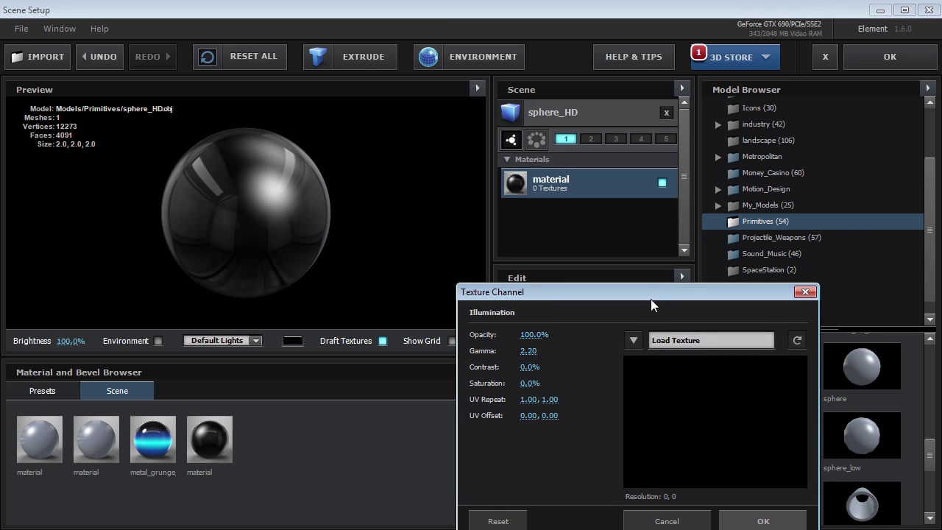
{"action": "left_click_drag", "start_coordinate": [651, 299], "coordinate": [534, 184]}
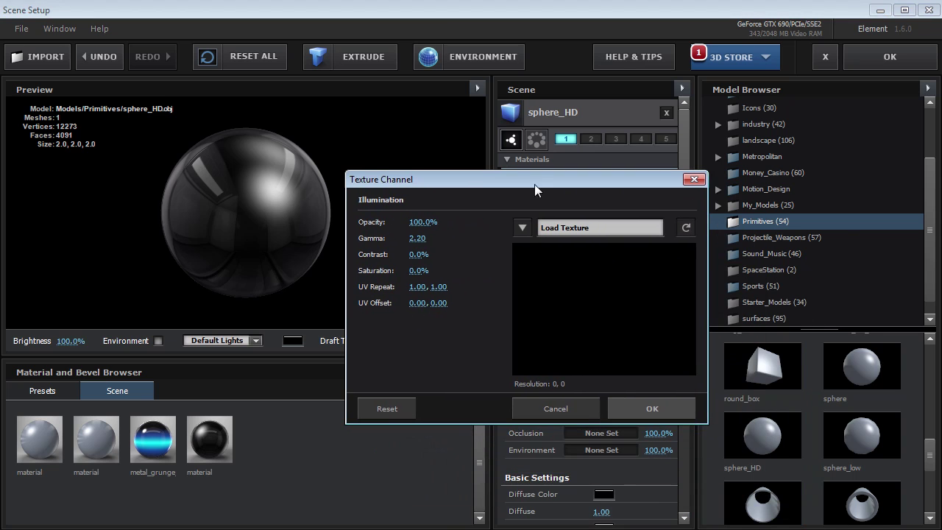
{"action": "left_click", "coordinate": [521, 233]}
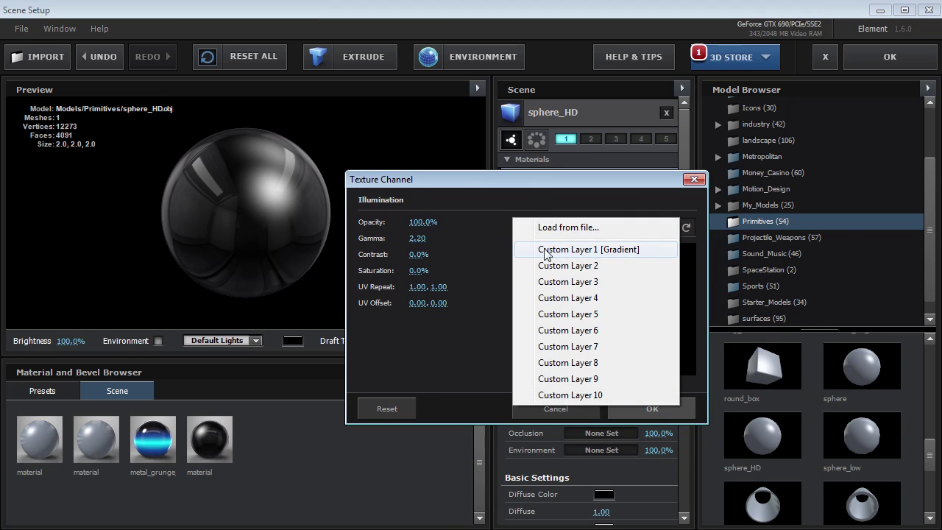
{"action": "left_click", "coordinate": [611, 256]}
{"action": "left_click", "coordinate": [725, 430]}
Set the sphere material's illumination intensity to 100% and check the stripes in the preview
{"action": "left_click_drag", "start_coordinate": [687, 333], "coordinate": [689, 445]}
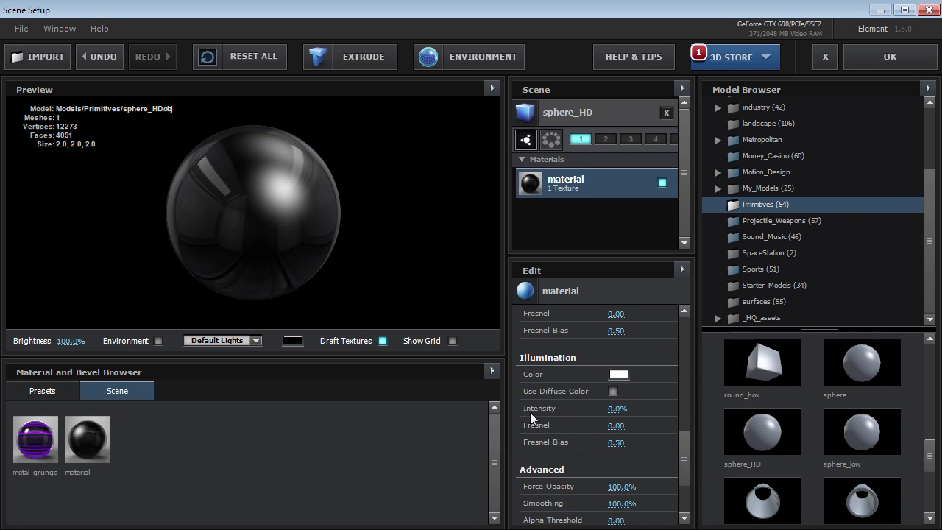
{"action": "left_click", "coordinate": [616, 409]}
{"action": "type", "text": "100"}
{"action": "key", "text": "Return"}
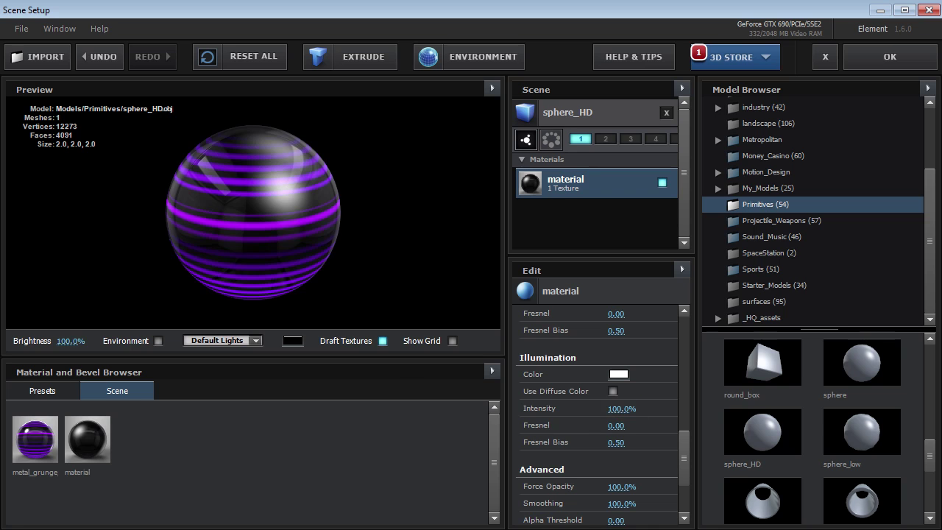
{"action": "left_click_drag", "start_coordinate": [324, 298], "coordinate": [253, 240]}
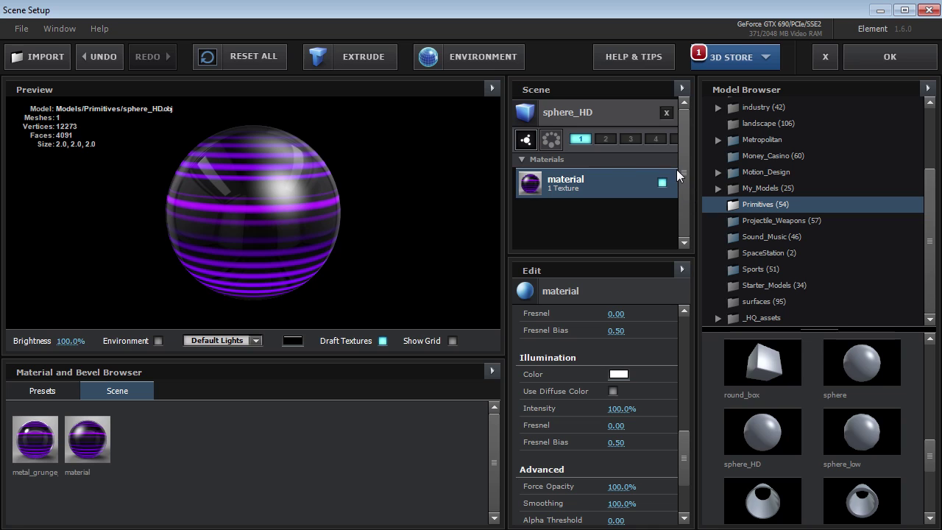
Change the sphere_HD model's texture mapping to Plane XY
{"action": "left_click", "coordinate": [605, 111]}
{"action": "left_click_drag", "start_coordinate": [695, 356], "coordinate": [717, 346]}
{"action": "scroll", "coordinate": [706, 364], "scroll_direction": "down", "scroll_amount": 2}
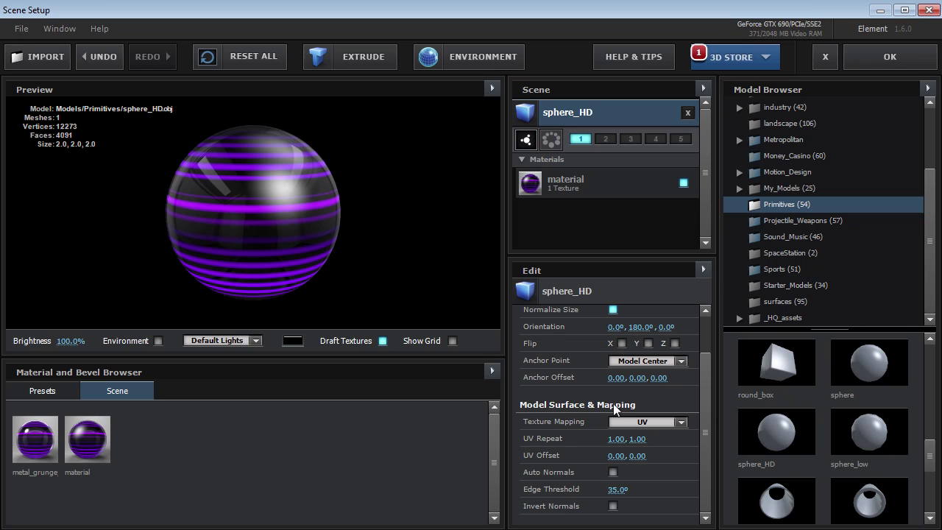
{"action": "left_click", "coordinate": [648, 422]}
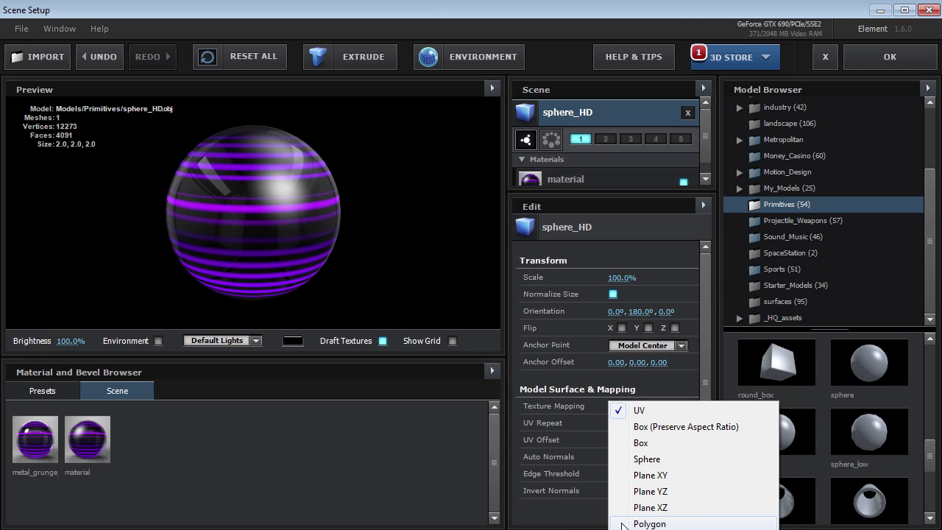
{"action": "key", "text": "ctrl+z"}
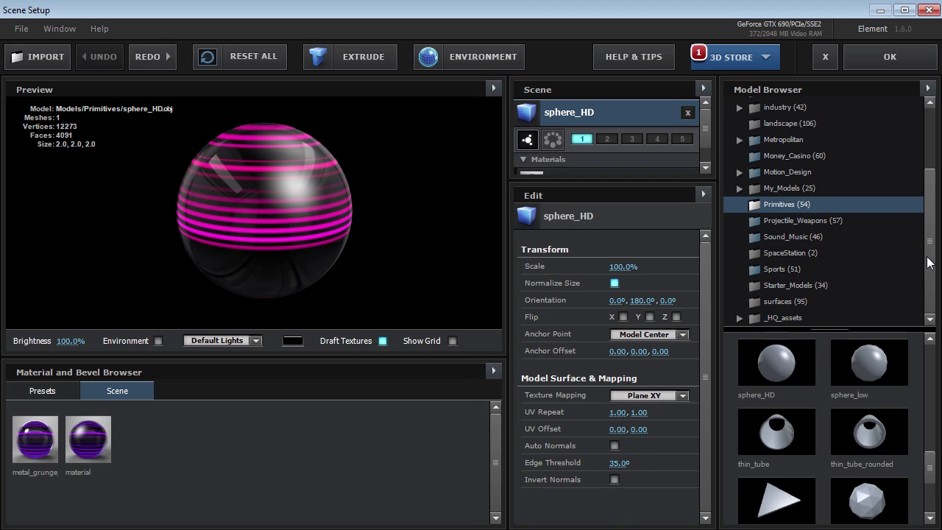
Add the headphones model from the Sound_Music folder to the scene
{"action": "left_click", "coordinate": [799, 237]}
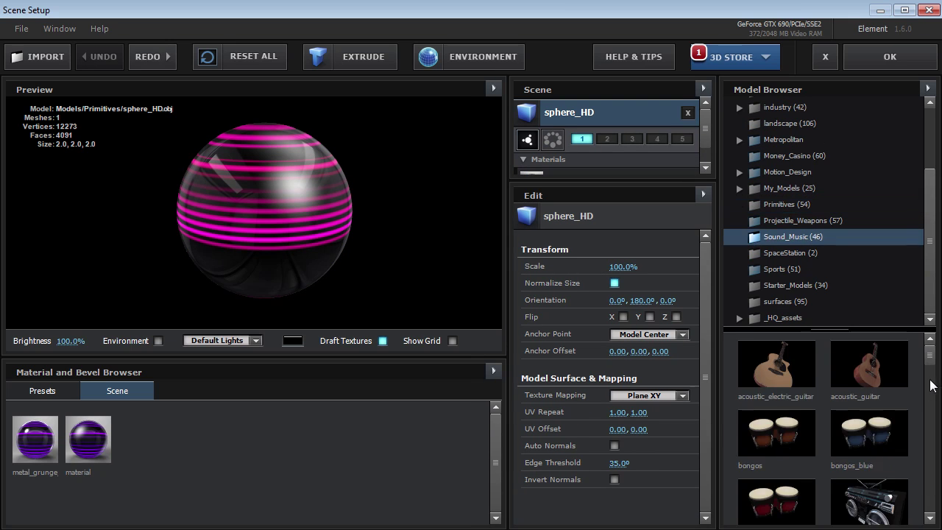
{"action": "left_click_drag", "start_coordinate": [931, 370], "coordinate": [934, 436]}
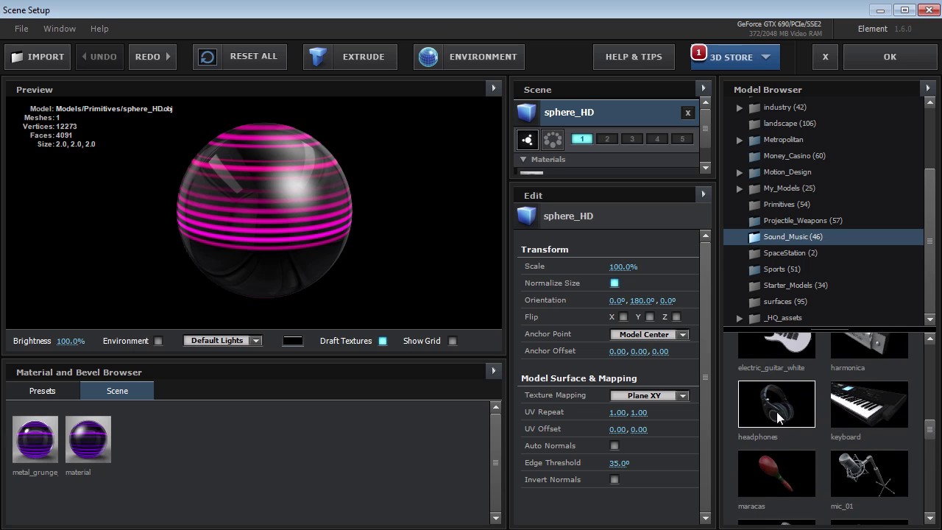
{"action": "double_click", "coordinate": [782, 416]}
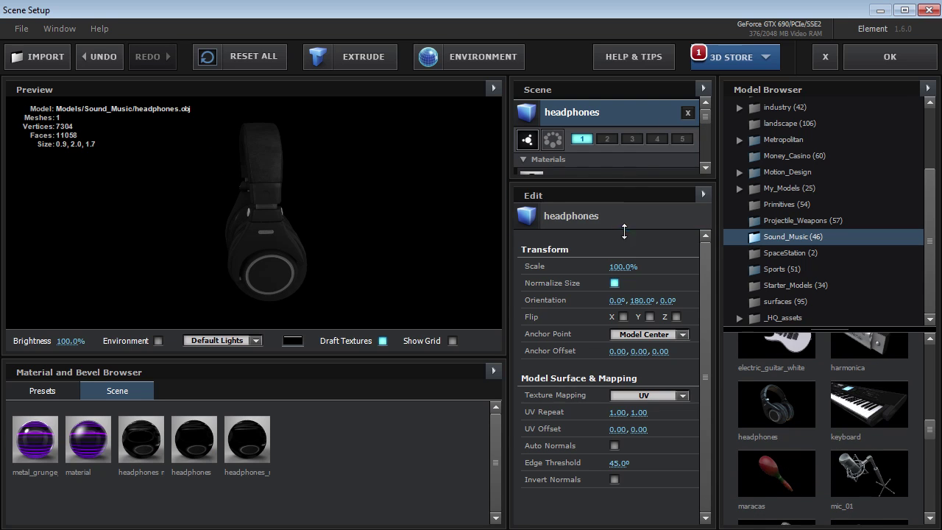
Apply the striped scene material named material to the headphones and inspect the stripes up close
{"action": "left_click_drag", "start_coordinate": [246, 251], "coordinate": [276, 265]}
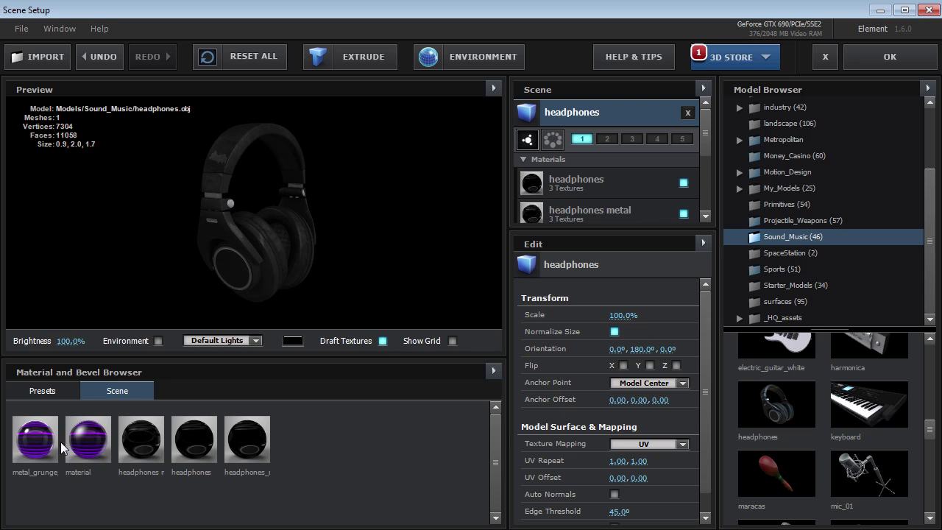
{"action": "left_click_drag", "start_coordinate": [72, 449], "coordinate": [208, 237]}
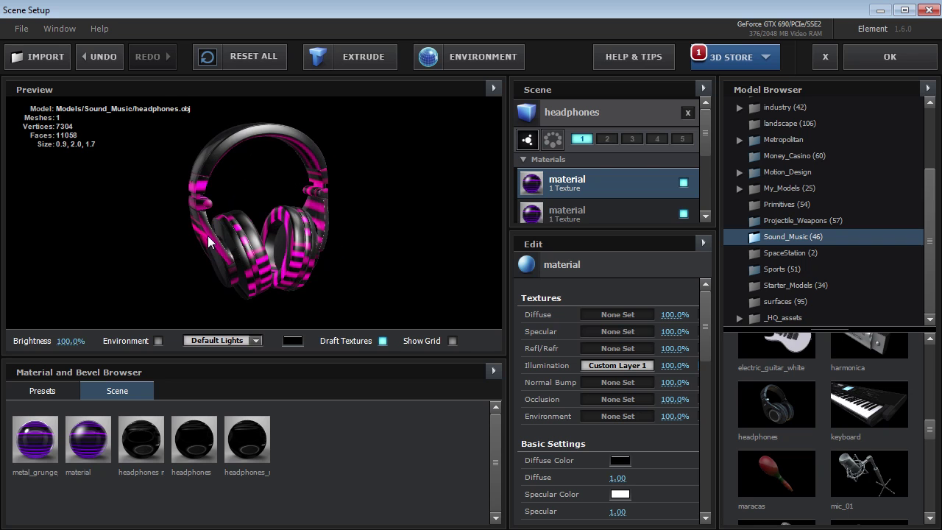
{"action": "left_click_drag", "start_coordinate": [265, 303], "coordinate": [428, 206]}
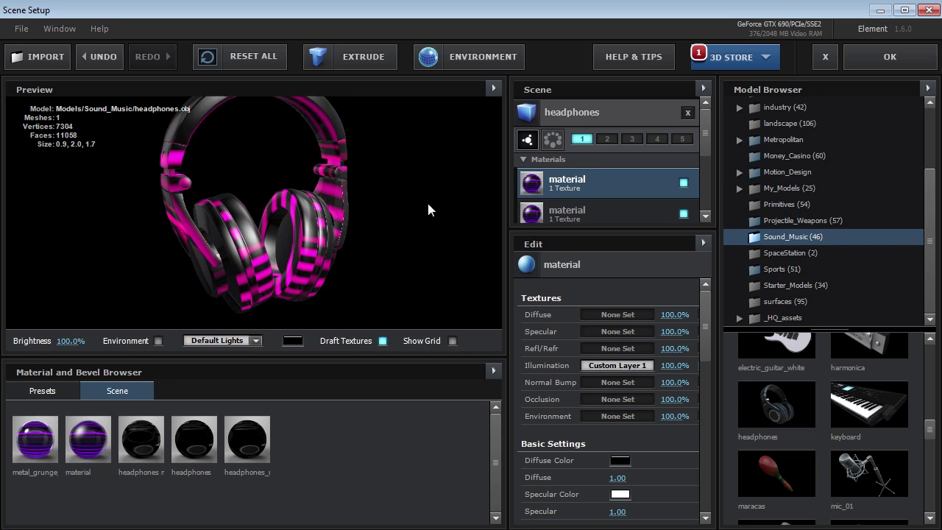
Change the headphones model's texture mapping to Plane XY and inspect the stripes from the side
{"action": "left_click", "coordinate": [604, 112]}
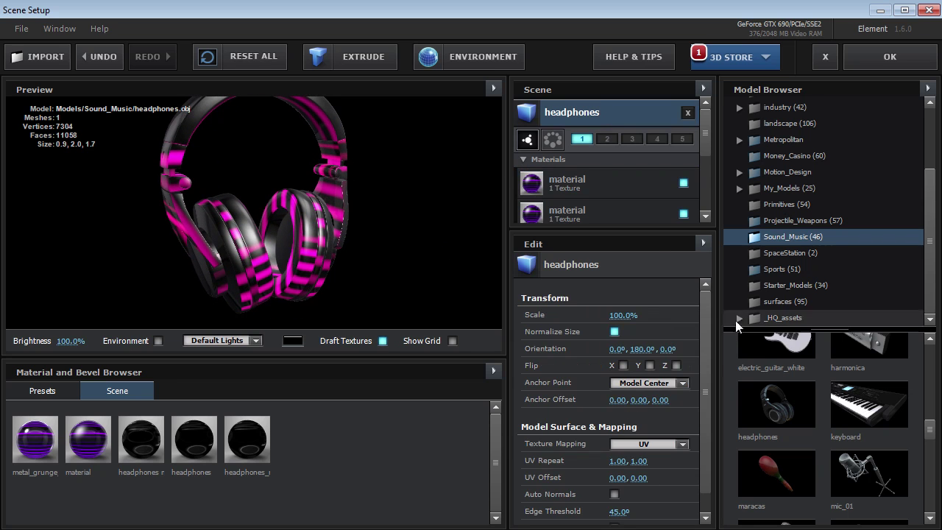
{"action": "left_click_drag", "start_coordinate": [643, 229], "coordinate": [635, 189]}
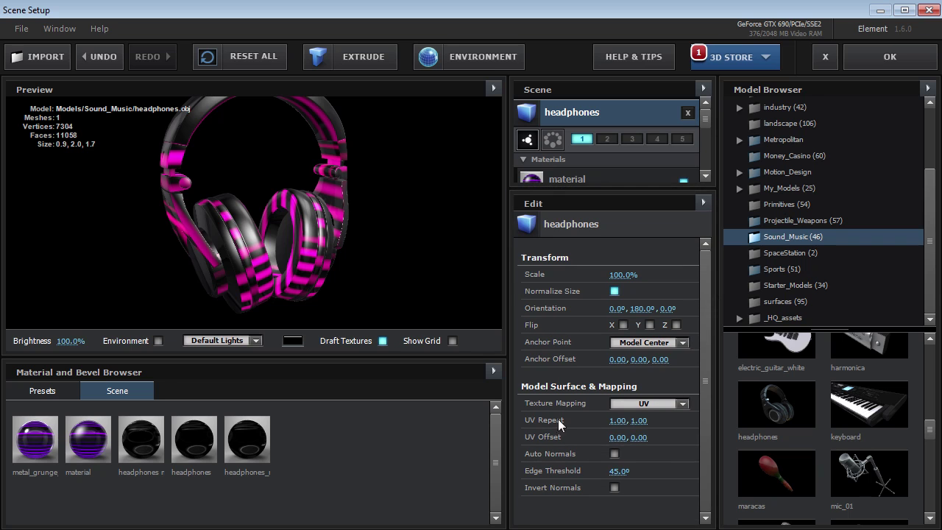
{"action": "left_click", "coordinate": [642, 404]}
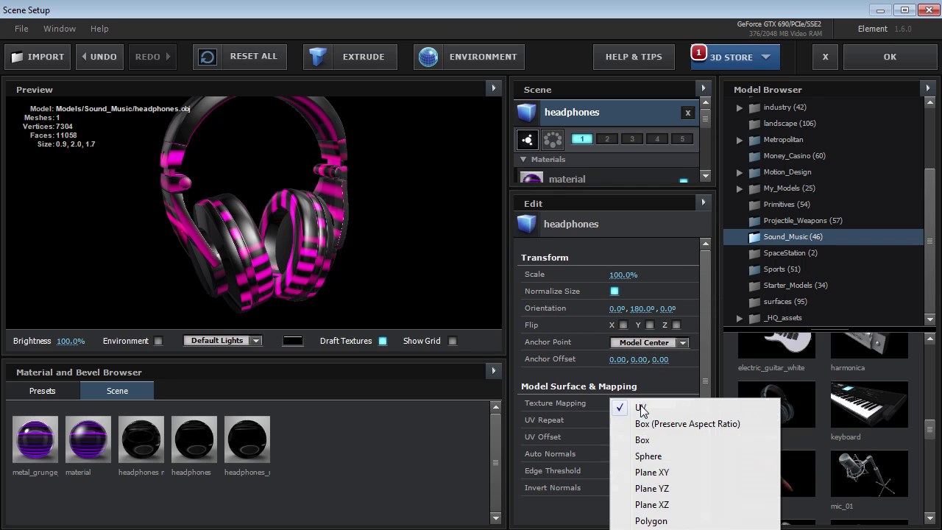
{"action": "left_click", "coordinate": [666, 473]}
{"action": "left_click_drag", "start_coordinate": [258, 214], "coordinate": [235, 250]}
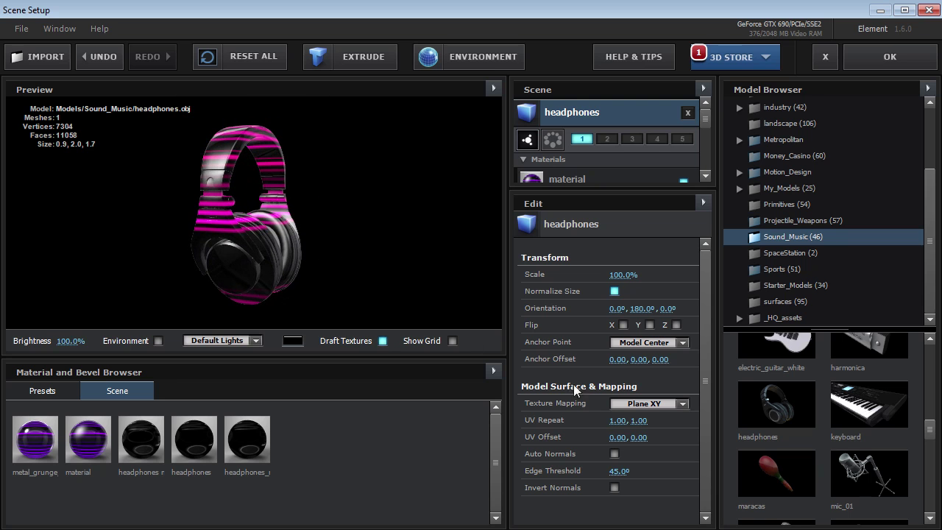
Set the headphones' second UV Repeat value to 2 and second UV Offset value to 0.47
{"action": "left_click", "coordinate": [639, 420]}
{"action": "type", "text": "2"}
{"action": "key", "text": "Return"}
{"action": "mouse_move", "coordinate": [238, 287]}
{"action": "left_mouse_down"}
{"action": "mouse_move", "coordinate": [298, 276]}
{"action": "mouse_move", "coordinate": [158, 280]}
{"action": "mouse_move", "coordinate": [265, 279]}
{"action": "mouse_move", "coordinate": [239, 295]}
{"action": "left_mouse_up"}
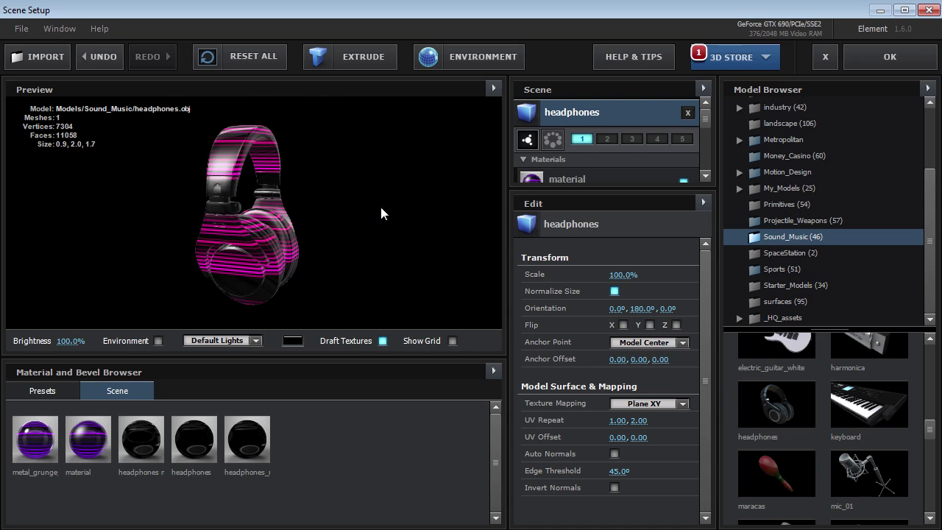
{"action": "left_click_drag", "start_coordinate": [645, 432], "coordinate": [659, 438]}
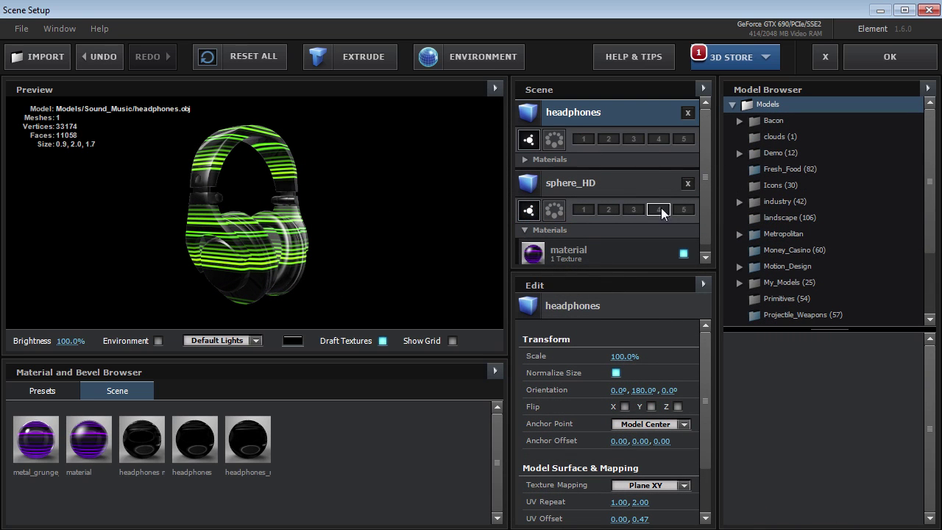
Add the street_layout_05 model from the Metropolitan folder's Metropolitan subfolder to the scene
{"action": "double_click", "coordinate": [790, 234]}
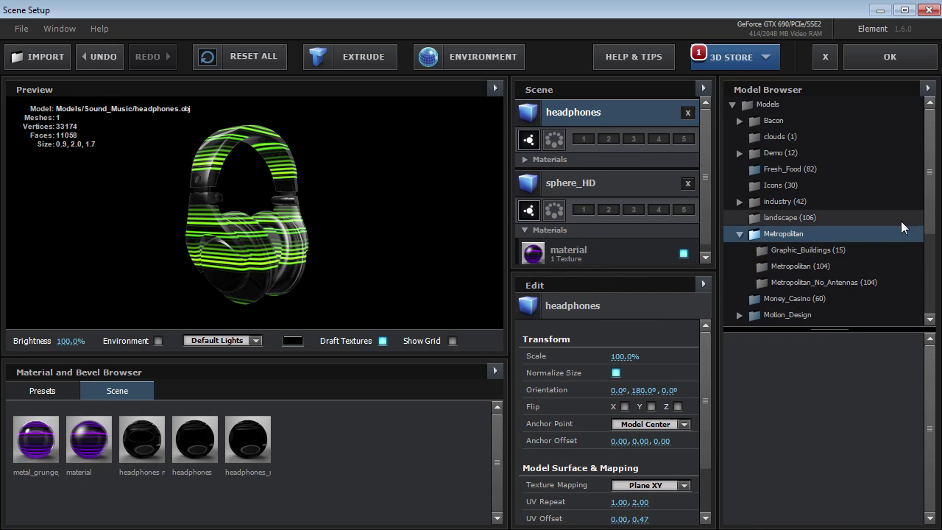
{"action": "left_click_drag", "start_coordinate": [929, 354], "coordinate": [934, 489]}
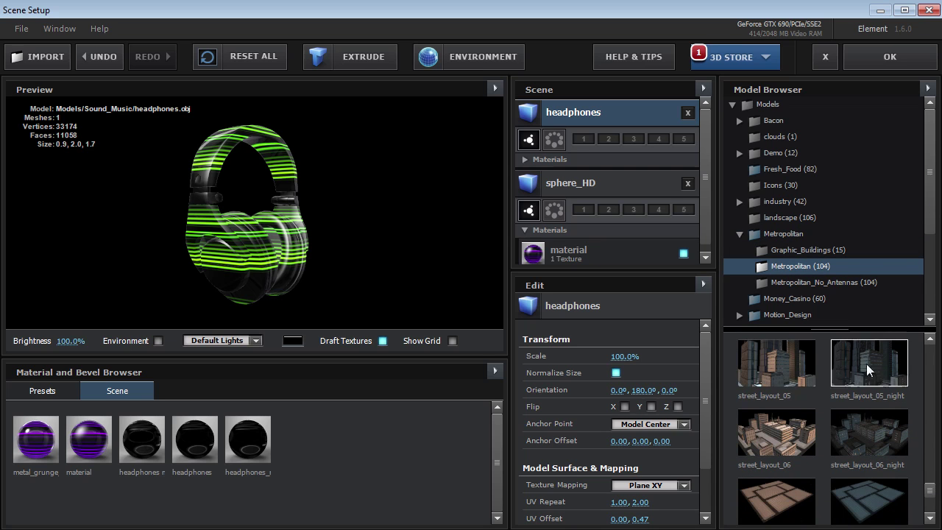
{"action": "left_click", "coordinate": [773, 355]}
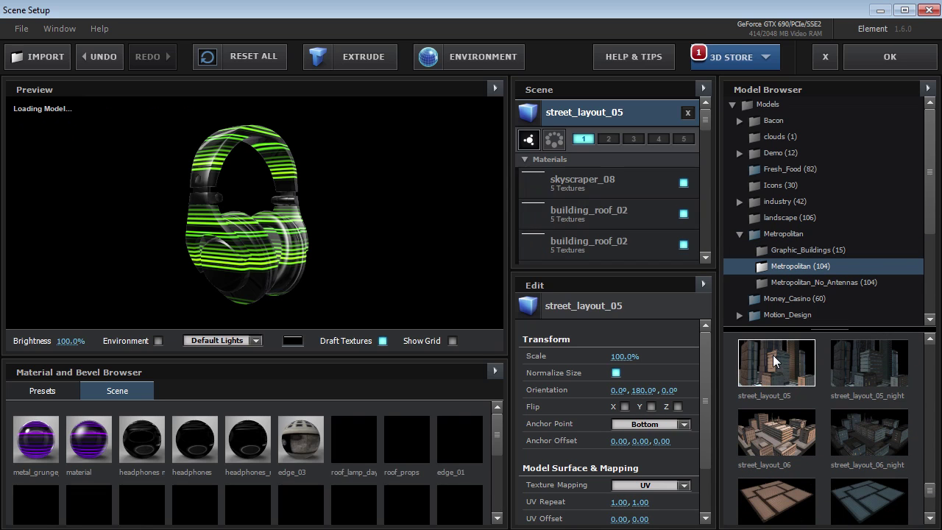
Apply the striped metal_grunge_painted_09 material to the whole street_layout_05 city model
{"action": "left_click_drag", "start_coordinate": [363, 250], "coordinate": [317, 263]}
{"action": "left_click_drag", "start_coordinate": [258, 280], "coordinate": [271, 255]}
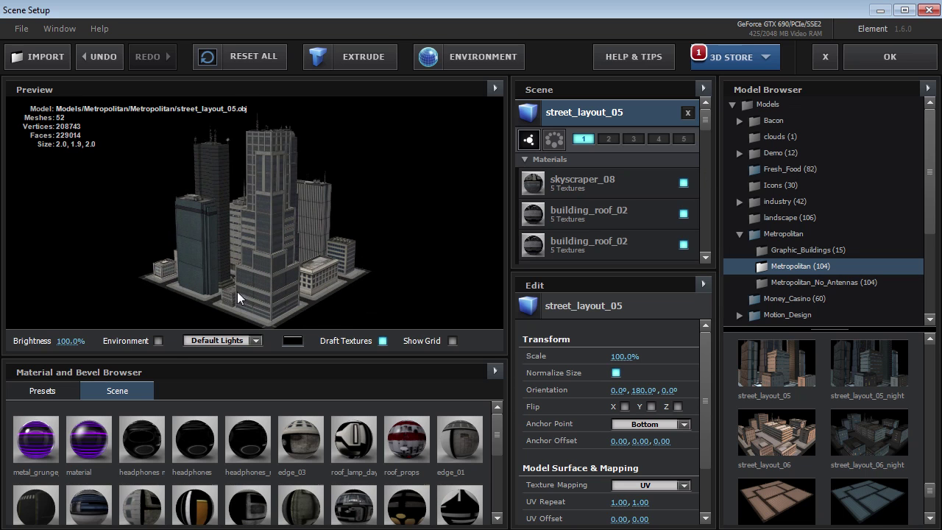
{"action": "left_click_drag", "start_coordinate": [35, 451], "coordinate": [237, 293]}
{"action": "scroll", "coordinate": [276, 262], "scroll_direction": "up", "scroll_amount": 3}
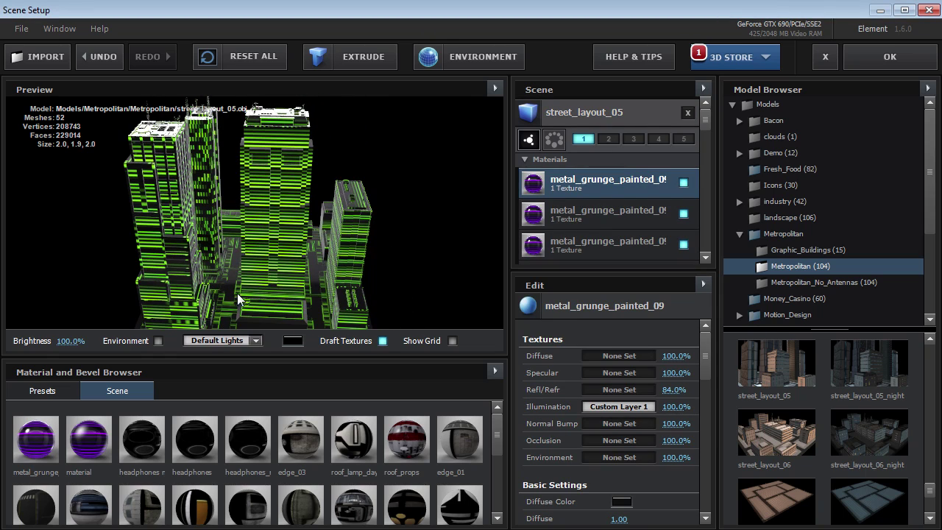
Change the street_layout_05 model's texture mapping to Plane XY and inspect the stripes across the buildings
{"action": "left_click", "coordinate": [619, 114]}
{"action": "scroll", "coordinate": [709, 353], "scroll_direction": "down", "scroll_amount": 2}
{"action": "left_click", "coordinate": [645, 421]}
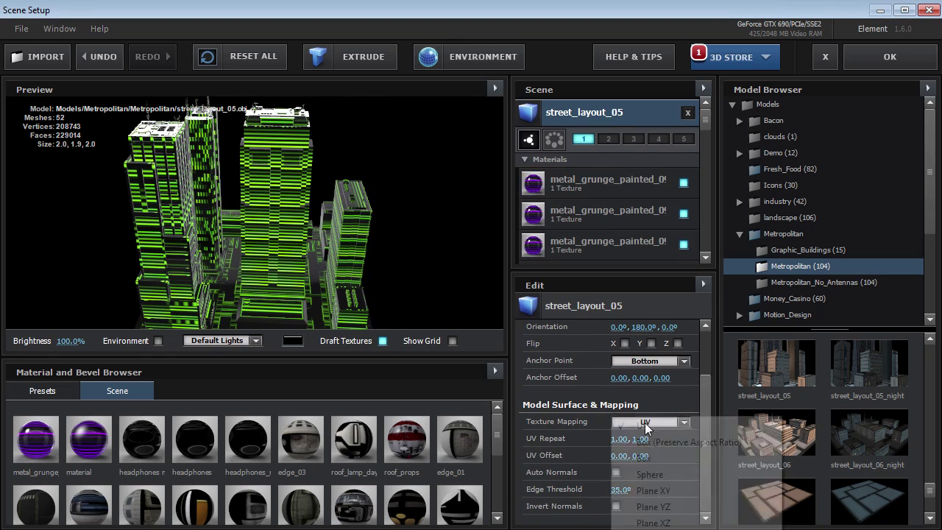
{"action": "left_click", "coordinate": [670, 492]}
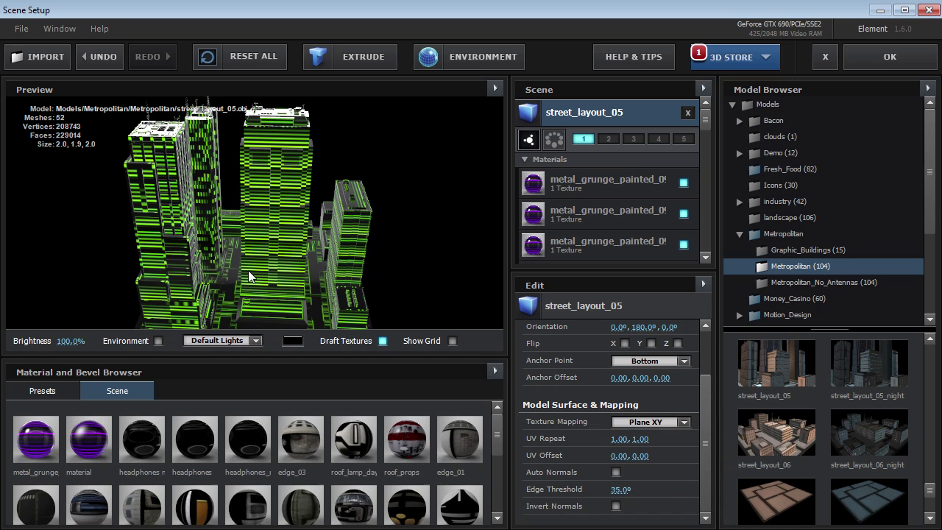
{"action": "left_click_drag", "start_coordinate": [190, 277], "coordinate": [280, 266]}
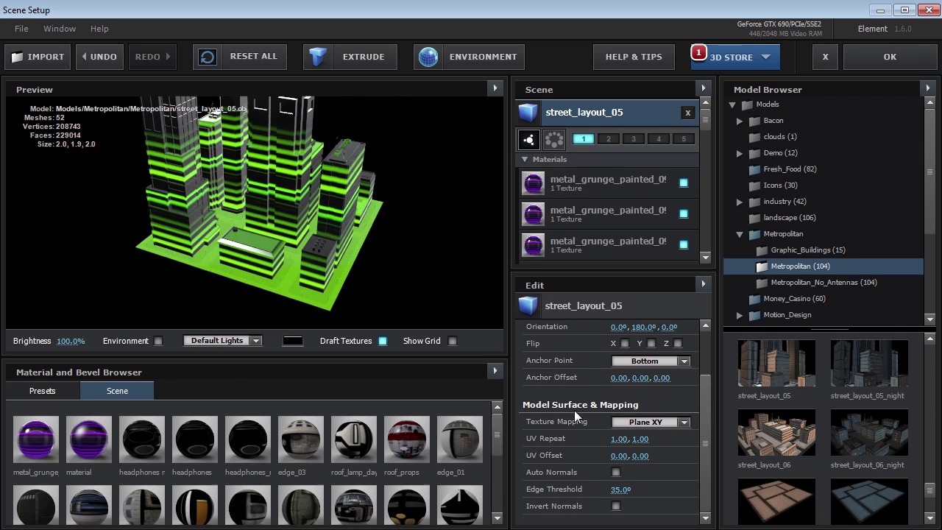
Set the street_layout_05 model's second UV Repeat value to 3, check the stripes, and apply the scene setup
{"action": "left_click", "coordinate": [641, 440]}
{"action": "type", "text": "3"}
{"action": "key", "text": "Return"}
{"action": "left_click_drag", "start_coordinate": [255, 237], "coordinate": [342, 258]}
{"action": "left_click", "coordinate": [885, 61]}
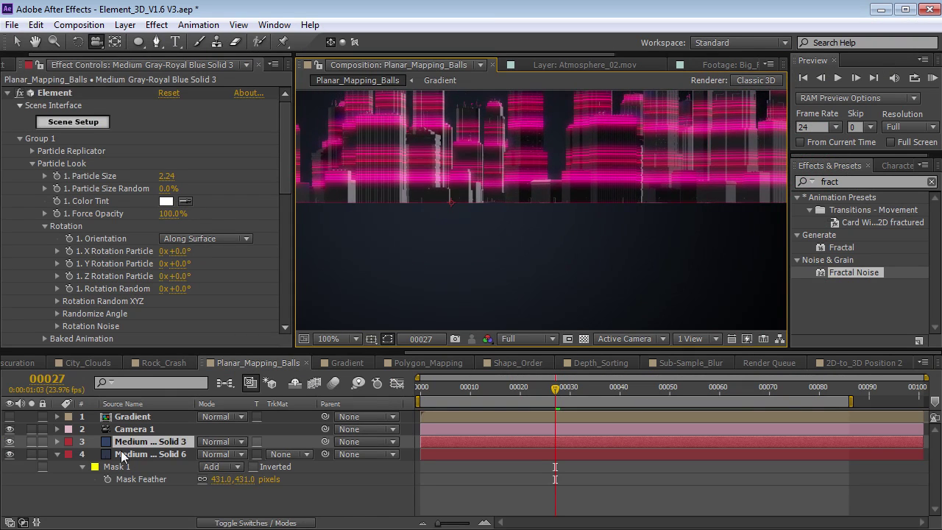
Reset Group 1 of the Element effect on Medium Gray-Royal Blue Solid 3 and frame the city block with the camera
{"action": "left_click", "coordinate": [140, 430]}
{"action": "key", "text": "u"}
{"action": "left_click_drag", "start_coordinate": [547, 155], "coordinate": [610, 171]}
{"action": "left_click", "coordinate": [151, 479]}
{"action": "left_click", "coordinate": [46, 189]}
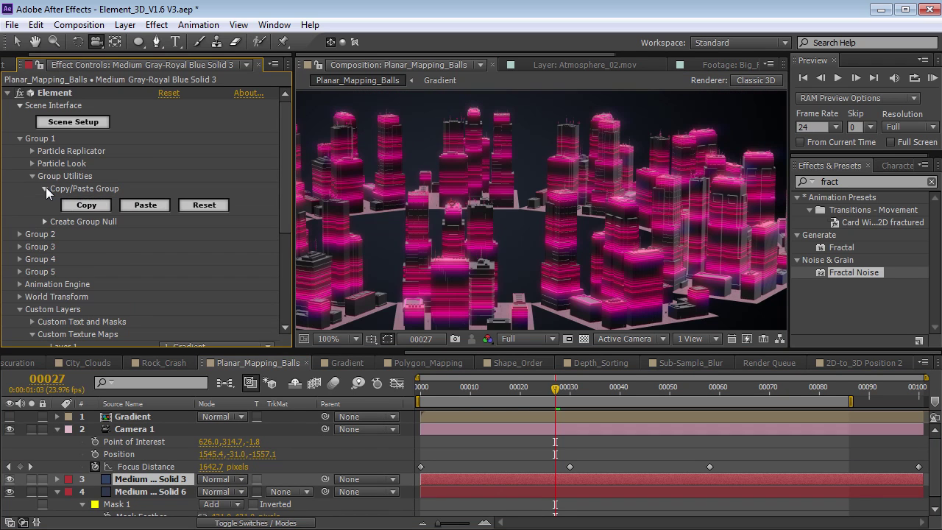
{"action": "left_click", "coordinate": [205, 205]}
{"action": "key", "text": "grave"}
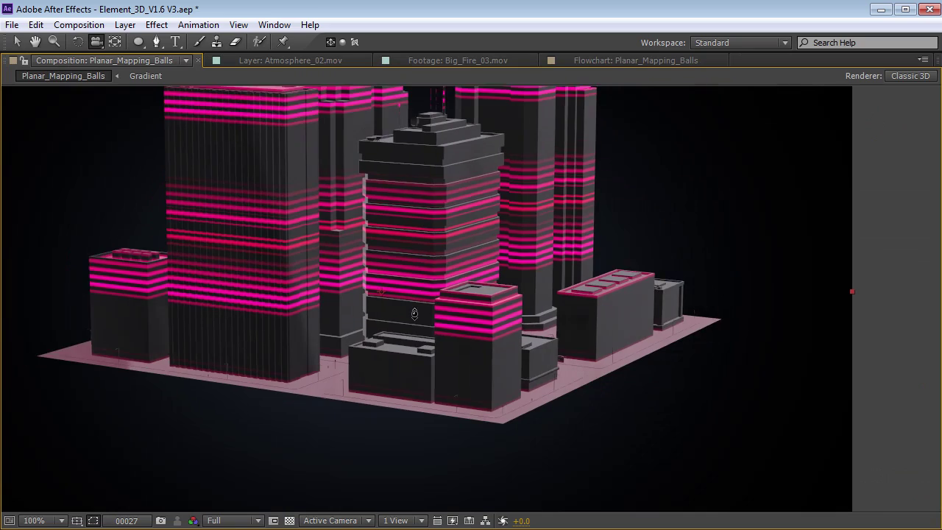
{"action": "left_click_drag", "start_coordinate": [436, 209], "coordinate": [494, 239]}
{"action": "key", "text": "grave"}
Add a Curves effect to the city layer, pull the shadows down for more contrast, and preview the animated stripes
{"action": "left_click", "coordinate": [156, 25]}
{"action": "mouse_move", "coordinate": [270, 159]}
{"action": "left_click", "coordinate": [382, 452]}
{"action": "left_click_drag", "start_coordinate": [89, 273], "coordinate": [82, 312]}
{"action": "left_click_drag", "start_coordinate": [122, 262], "coordinate": [120, 256]}
{"action": "key", "text": "KP_0"}
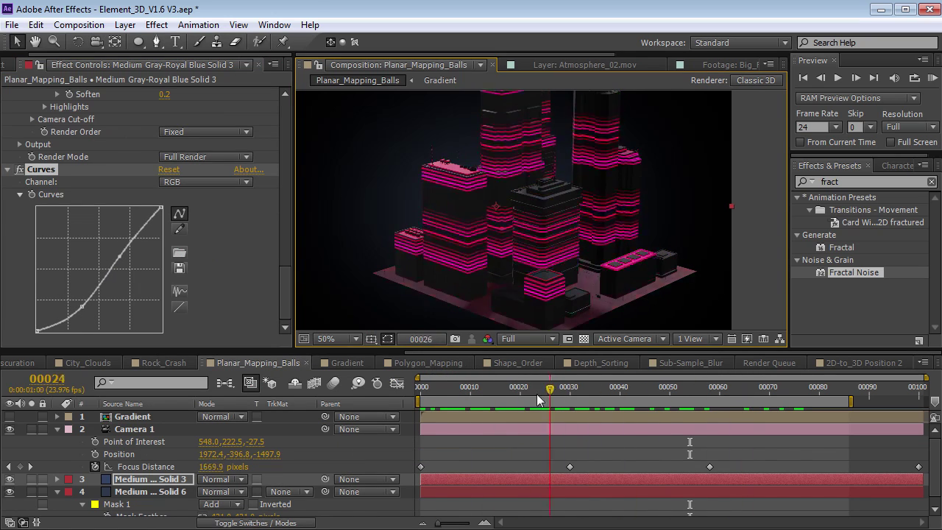
{"action": "left_click_drag", "start_coordinate": [588, 256], "coordinate": [553, 260]}
{"action": "left_click_drag", "start_coordinate": [477, 390], "coordinate": [515, 394]}
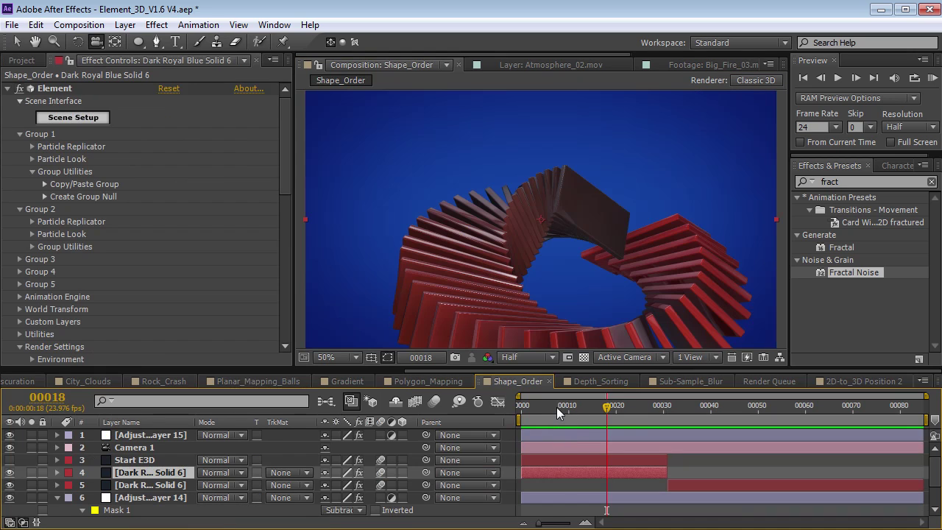
Scrub through and play back the Shape_Order composition's animation
{"action": "left_click_drag", "start_coordinate": [556, 407], "coordinate": [877, 434]}
{"action": "key", "text": "space"}
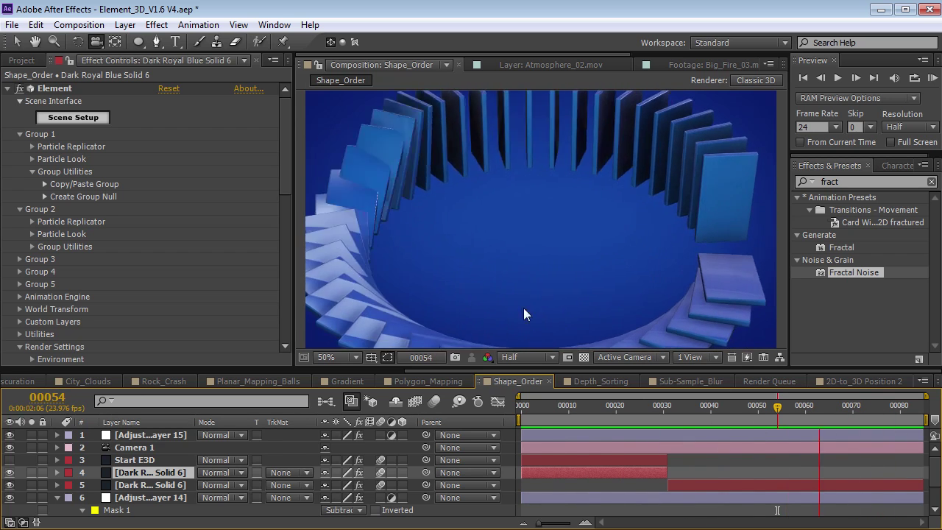
Show the Start E3D layer in place of the two Solid 6 layers, select it, and orbit around its plate
{"action": "left_click", "coordinate": [604, 462]}
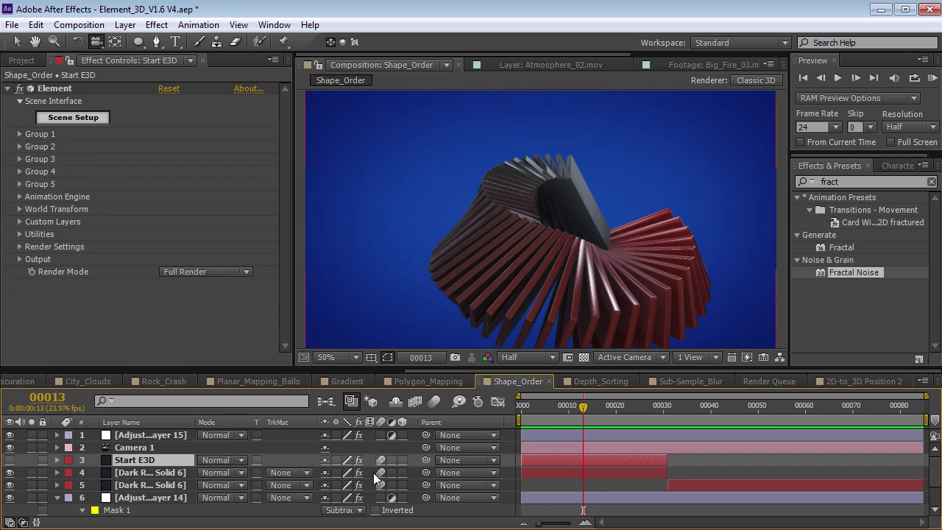
{"action": "left_click", "coordinate": [10, 460]}
{"action": "left_click", "coordinate": [135, 448]}
{"action": "left_click", "coordinate": [135, 461]}
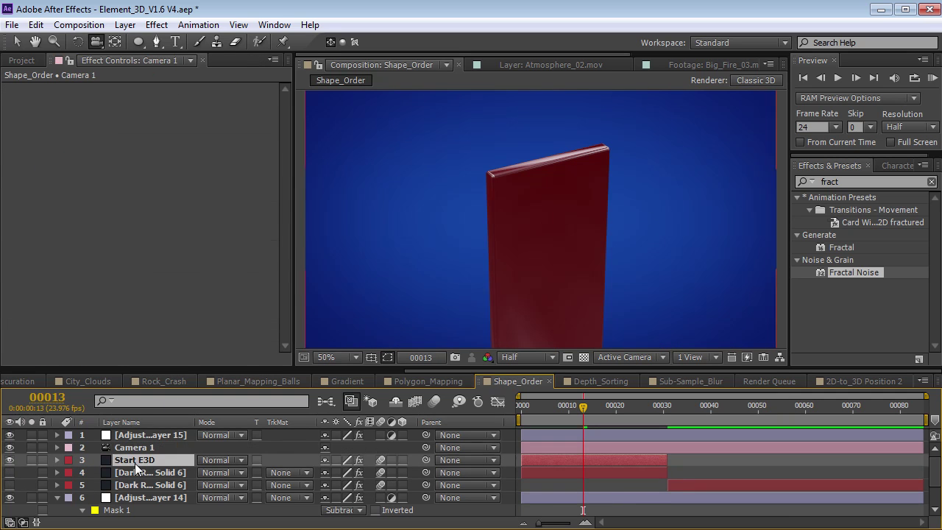
{"action": "left_click_drag", "start_coordinate": [673, 312], "coordinate": [500, 265]}
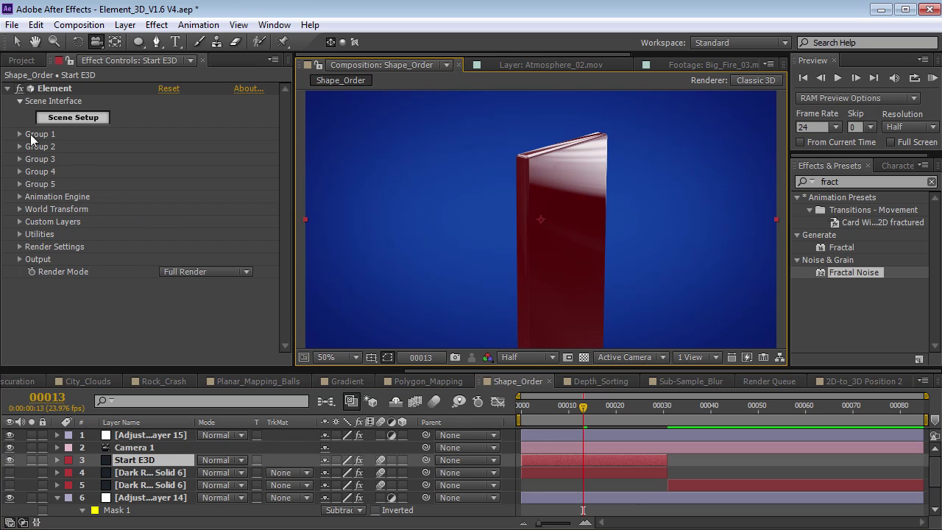
Set Group 1's Replicator Shape to Ring with a Particle Count of 18
{"action": "left_click", "coordinate": [20, 134]}
{"action": "left_click", "coordinate": [31, 145]}
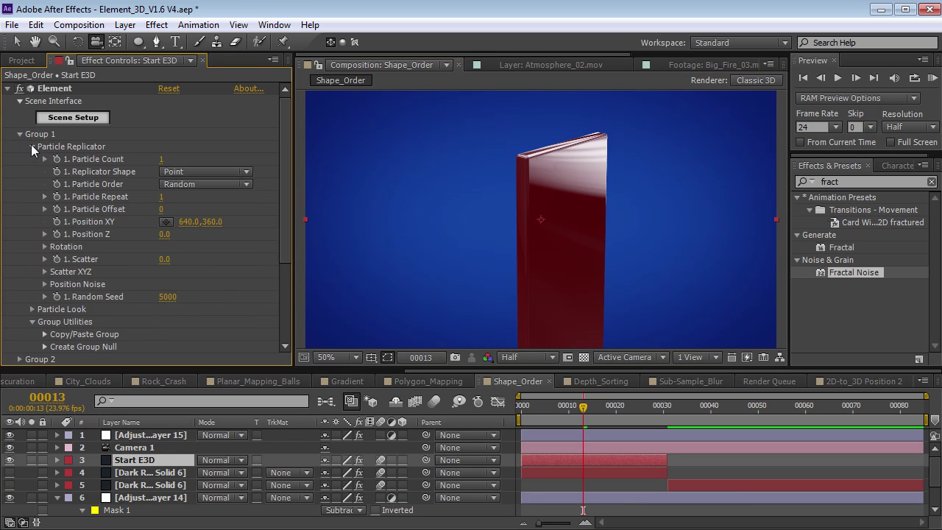
{"action": "left_click", "coordinate": [203, 172]}
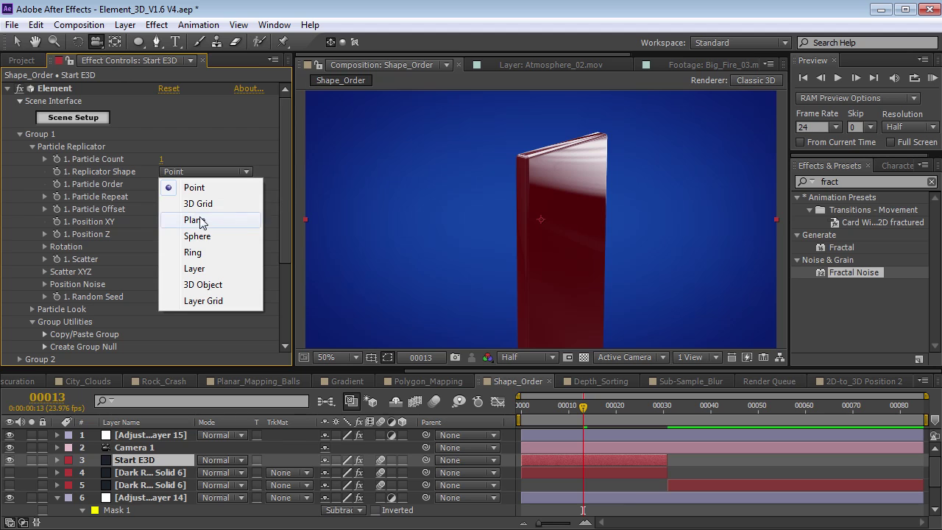
{"action": "left_click", "coordinate": [195, 252]}
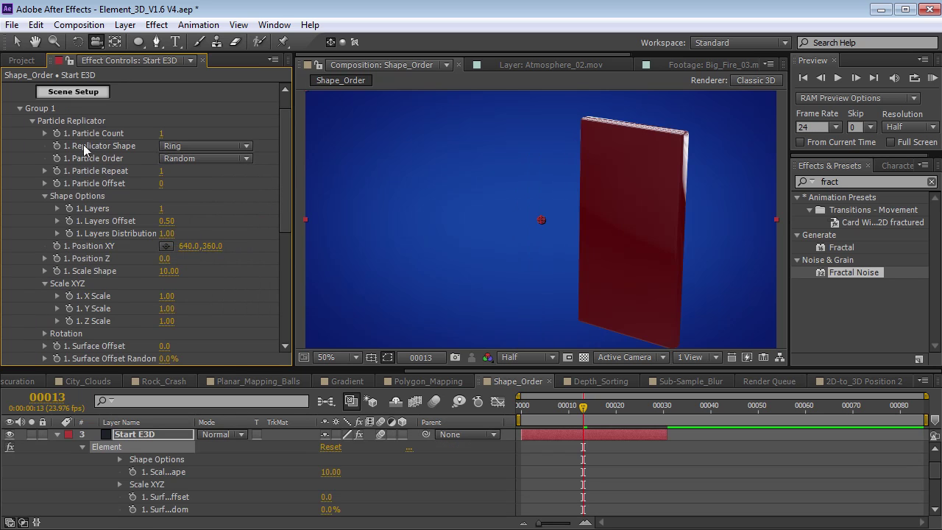
{"action": "left_click_drag", "start_coordinate": [164, 137], "coordinate": [171, 130]}
Reduce Group 1's Particle Size to 2.00
{"action": "scroll", "coordinate": [201, 229], "scroll_direction": "down", "scroll_amount": 4}
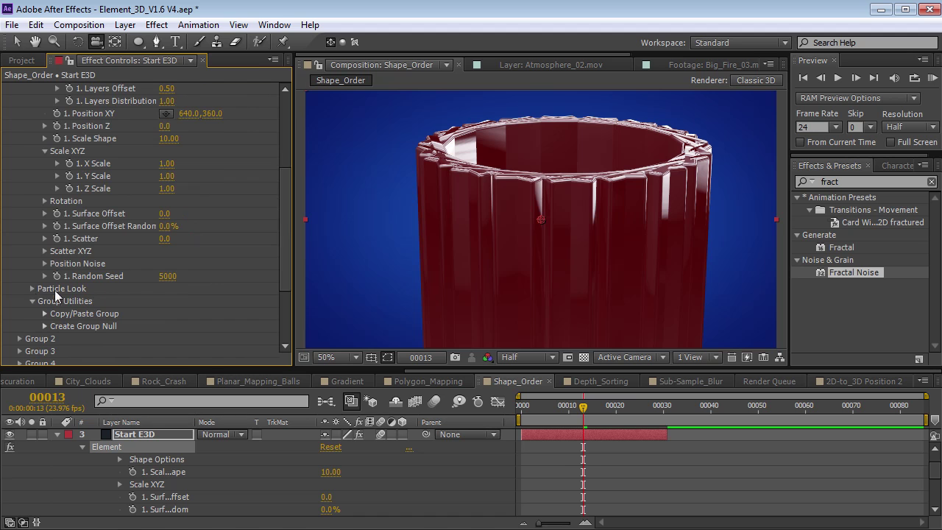
{"action": "left_click", "coordinate": [32, 288]}
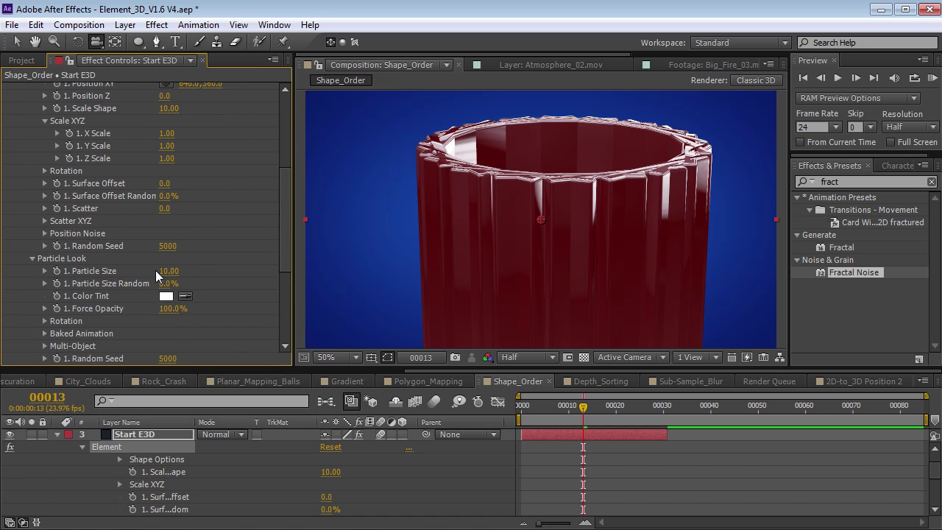
{"action": "left_click_drag", "start_coordinate": [174, 275], "coordinate": [130, 277]}
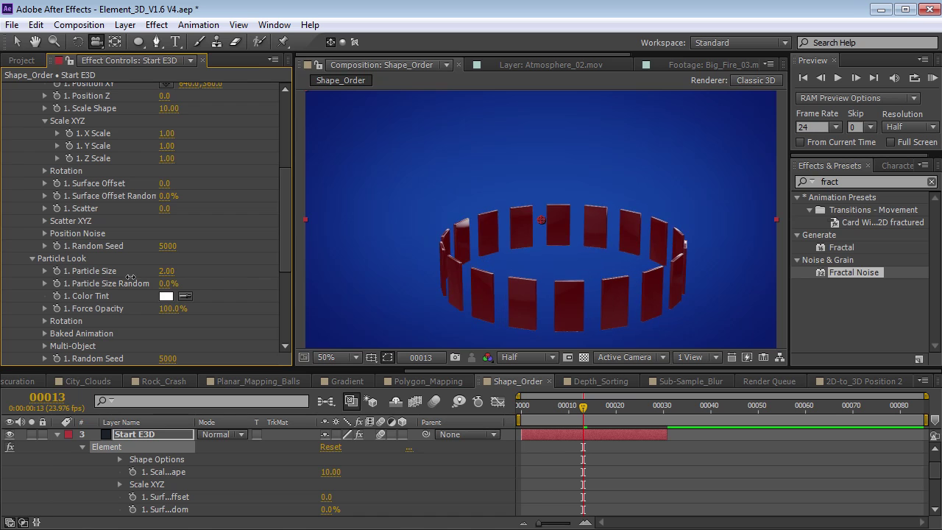
Set Group 1's Particle Size to 3.36 and Y Rotation Particle to -55°, and tilt the plates with X Rotation Particle
{"action": "scroll", "coordinate": [37, 243], "scroll_direction": "down", "scroll_amount": 3}
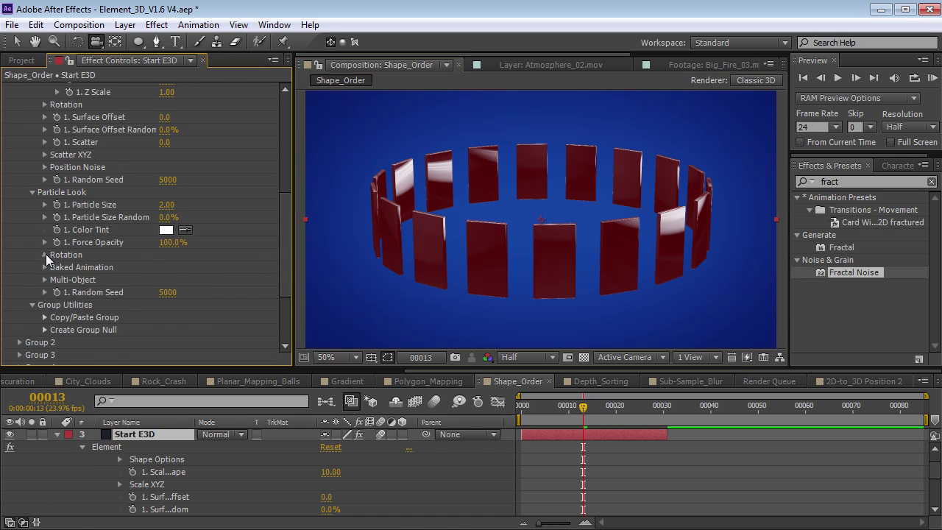
{"action": "left_click", "coordinate": [44, 255]}
{"action": "left_click_drag", "start_coordinate": [181, 283], "coordinate": [109, 292]}
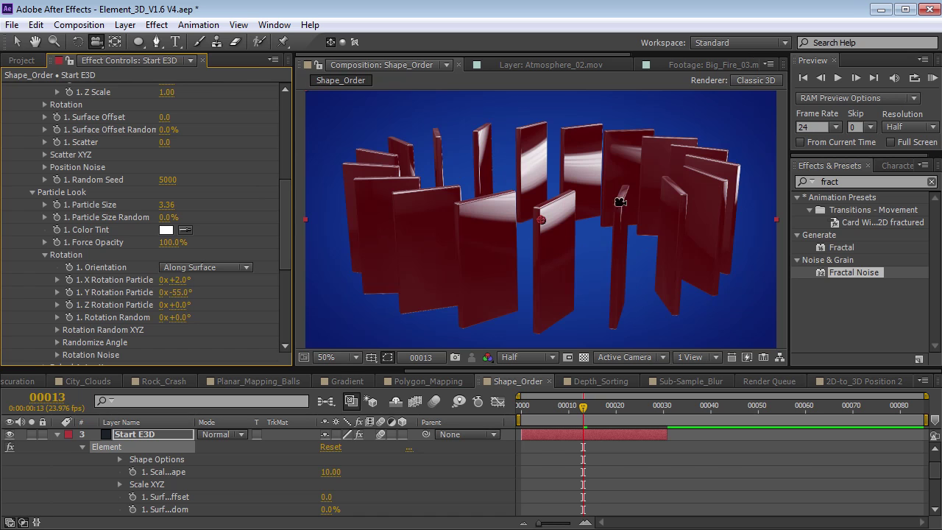
{"action": "left_click_drag", "start_coordinate": [179, 286], "coordinate": [220, 273]}
Open the scene setup, select the round_plate model, show the grid, and inspect where the plate's center sits
{"action": "left_click_drag", "start_coordinate": [286, 207], "coordinate": [278, 113]}
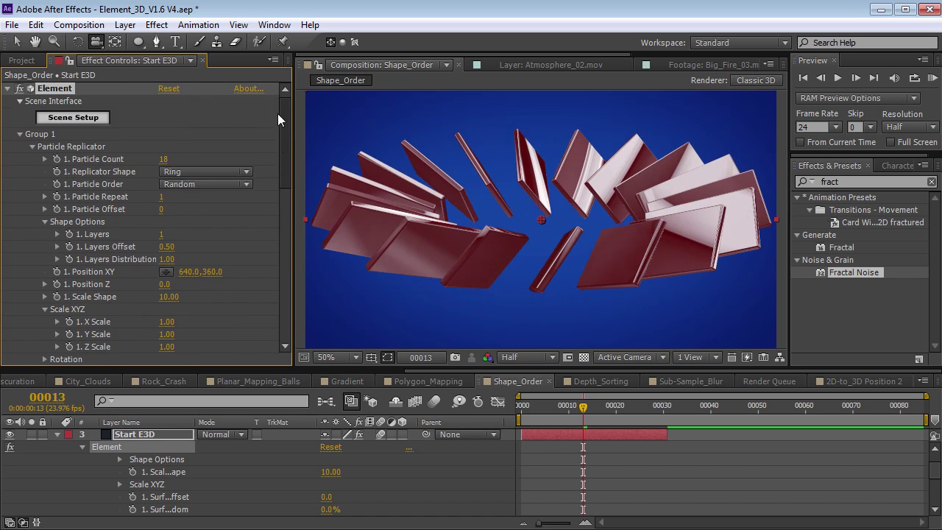
{"action": "left_click", "coordinate": [83, 122]}
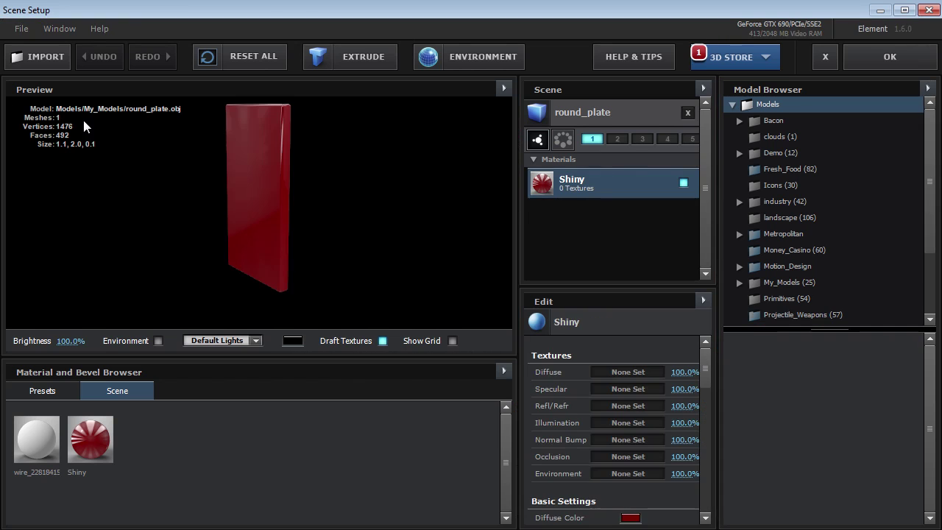
{"action": "left_click", "coordinate": [581, 112]}
{"action": "left_click_drag", "start_coordinate": [257, 221], "coordinate": [388, 247]}
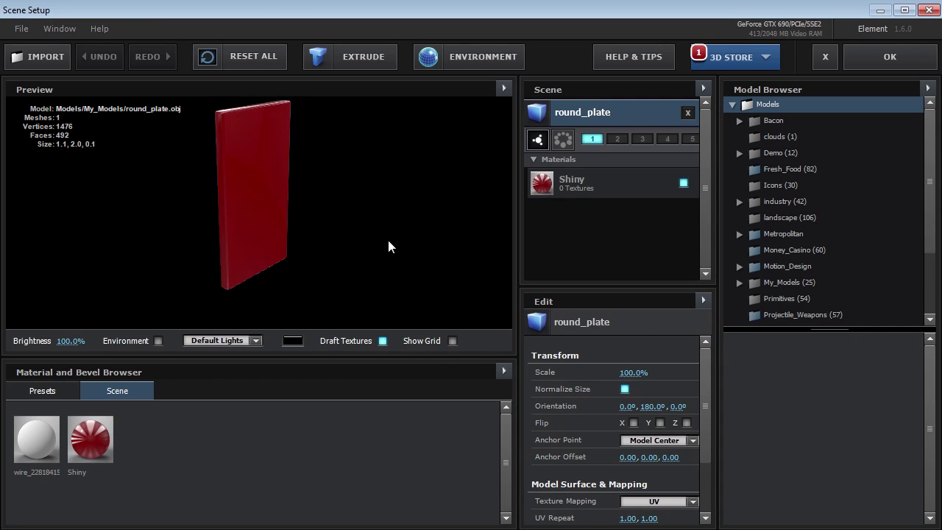
{"action": "left_click", "coordinate": [453, 341]}
{"action": "left_click_drag", "start_coordinate": [281, 245], "coordinate": [260, 196]}
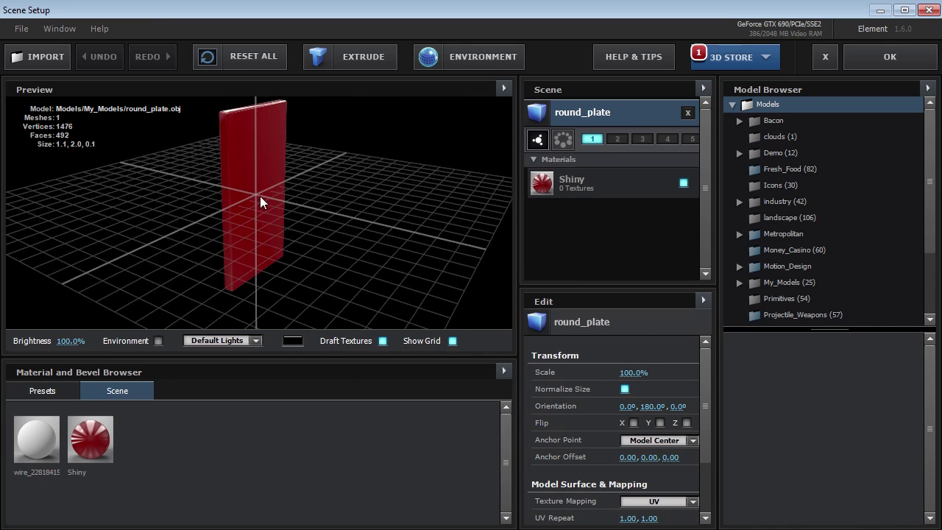
{"action": "left_click_drag", "start_coordinate": [287, 235], "coordinate": [356, 270]}
Set the round_plate model's Anchor Point to Bottom, hide the grid, and apply the scene setup
{"action": "left_click", "coordinate": [659, 441]}
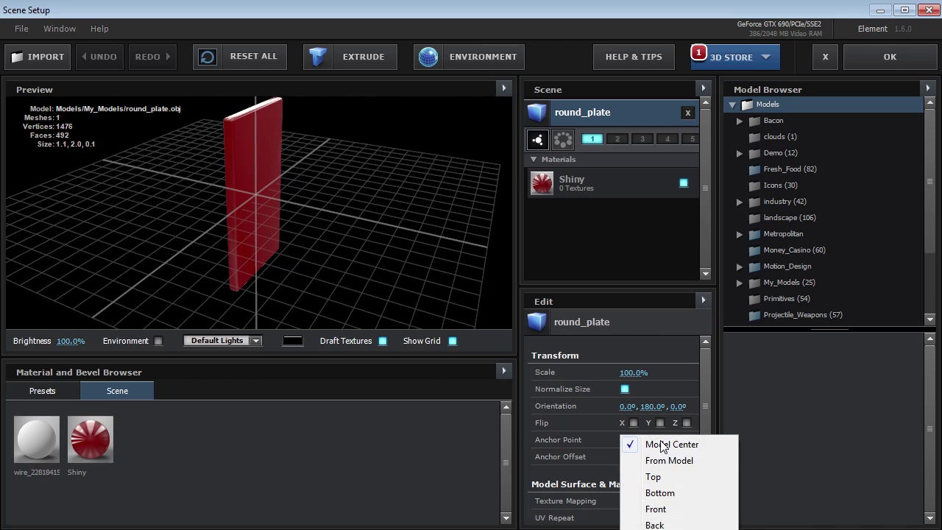
{"action": "left_click", "coordinate": [665, 499]}
{"action": "left_click_drag", "start_coordinate": [307, 256], "coordinate": [274, 238]}
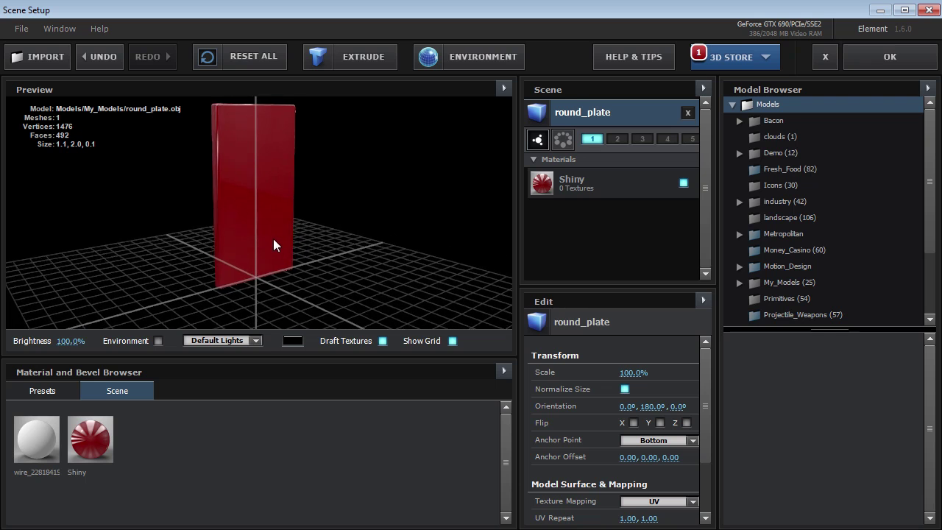
{"action": "key", "text": "g"}
{"action": "left_click", "coordinate": [919, 59]}
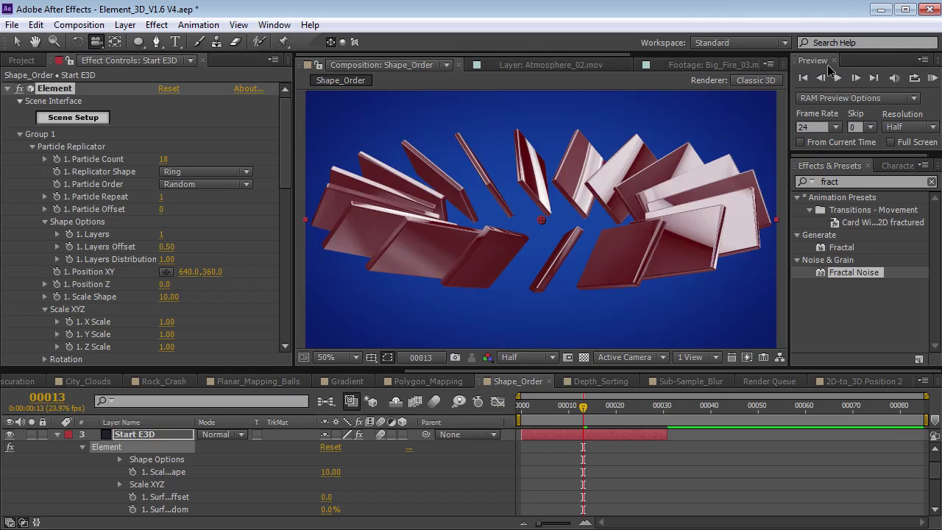
Set Group 1's X Rotation Particle to 178° and Y Rotation Particle to -21°
{"action": "left_click_drag", "start_coordinate": [285, 163], "coordinate": [274, 246]}
{"action": "left_click_drag", "start_coordinate": [178, 282], "coordinate": [237, 265]}
{"action": "left_click_drag", "start_coordinate": [180, 289], "coordinate": [202, 290]}
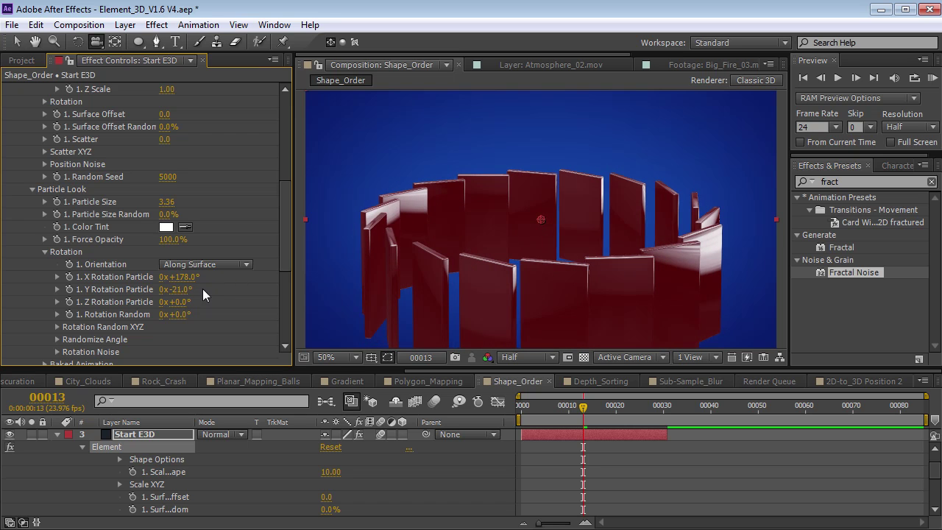
Assign the round_plate model to group 2 as well in the scene setup and apply it
{"action": "left_click_drag", "start_coordinate": [289, 243], "coordinate": [287, 103]}
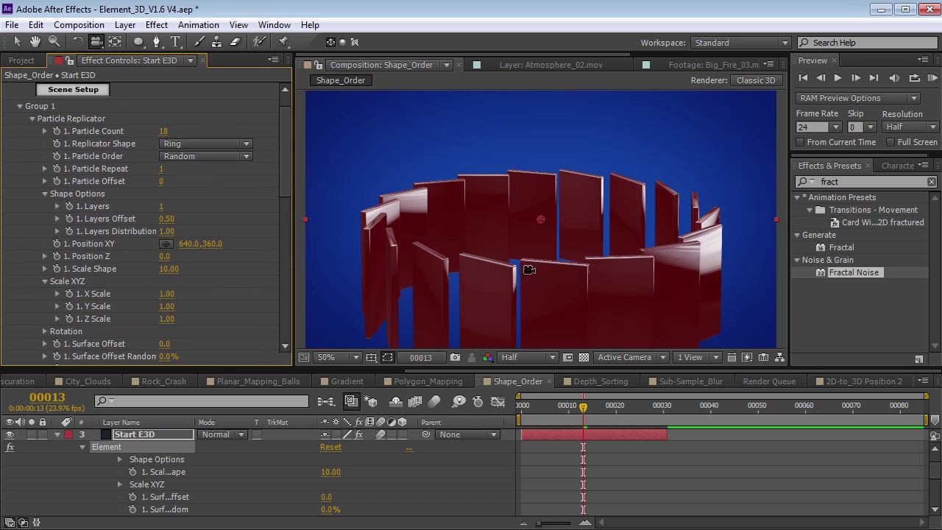
{"action": "scroll", "coordinate": [202, 129], "scroll_direction": "up", "scroll_amount": 1}
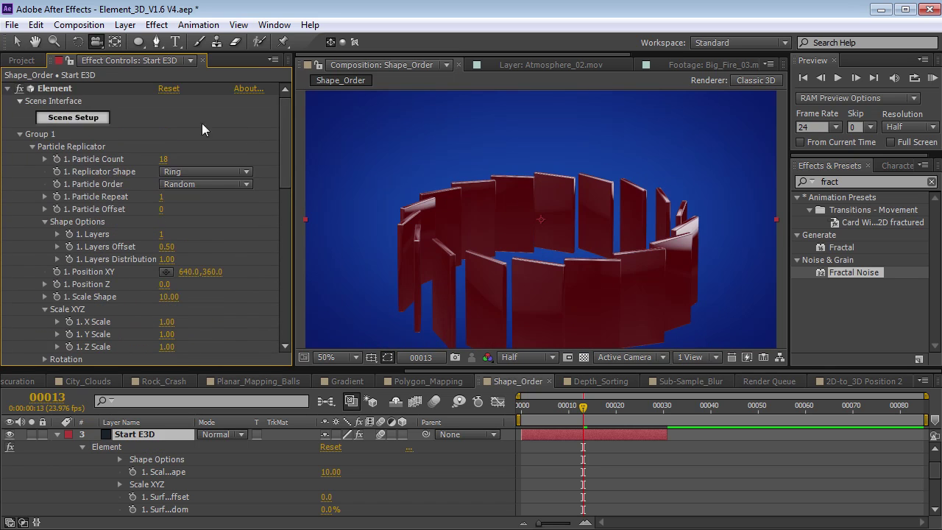
{"action": "left_click", "coordinate": [82, 122]}
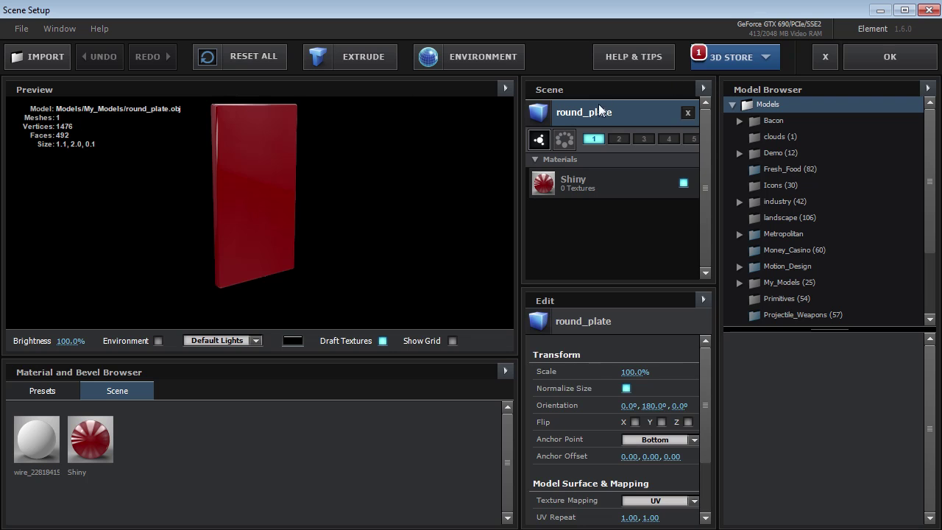
{"action": "left_click", "coordinate": [619, 139]}
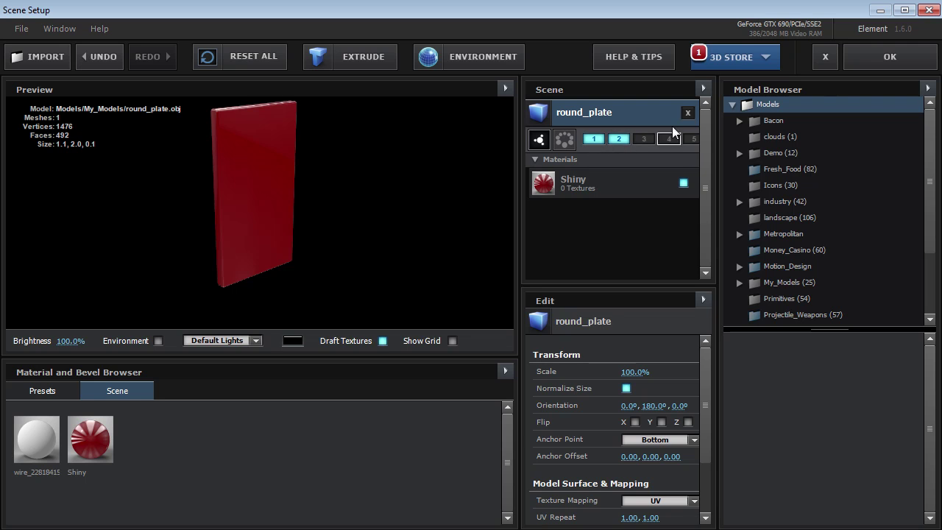
{"action": "left_click", "coordinate": [888, 59]}
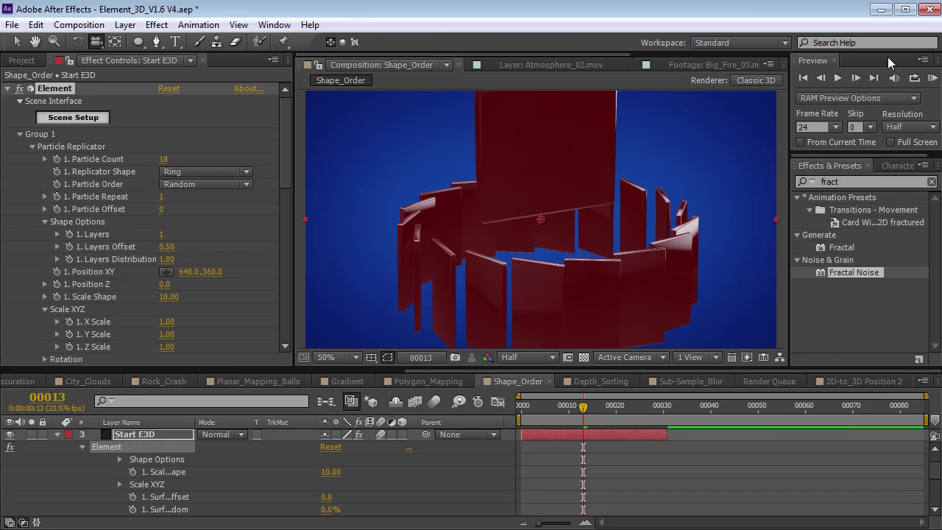
Copy Group 1's settings from its group utilities
{"action": "left_click", "coordinate": [32, 146]}
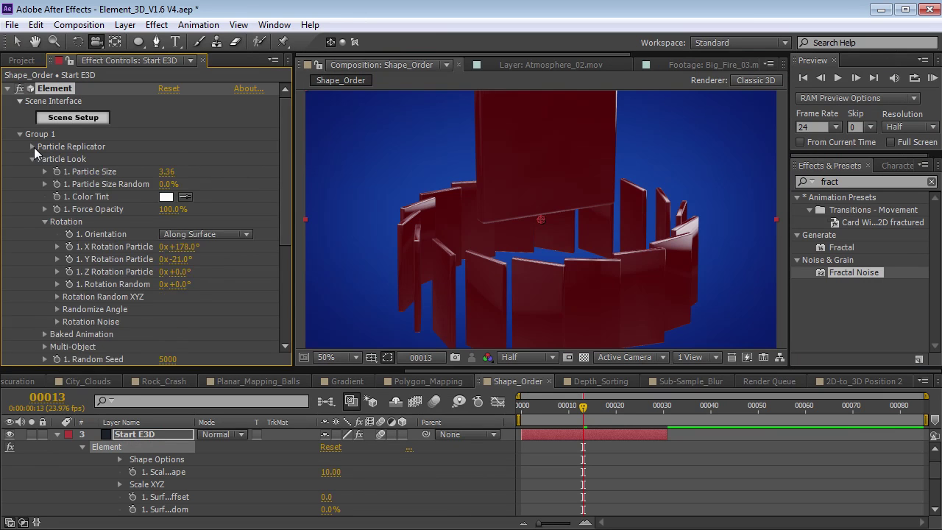
{"action": "left_click", "coordinate": [32, 159]}
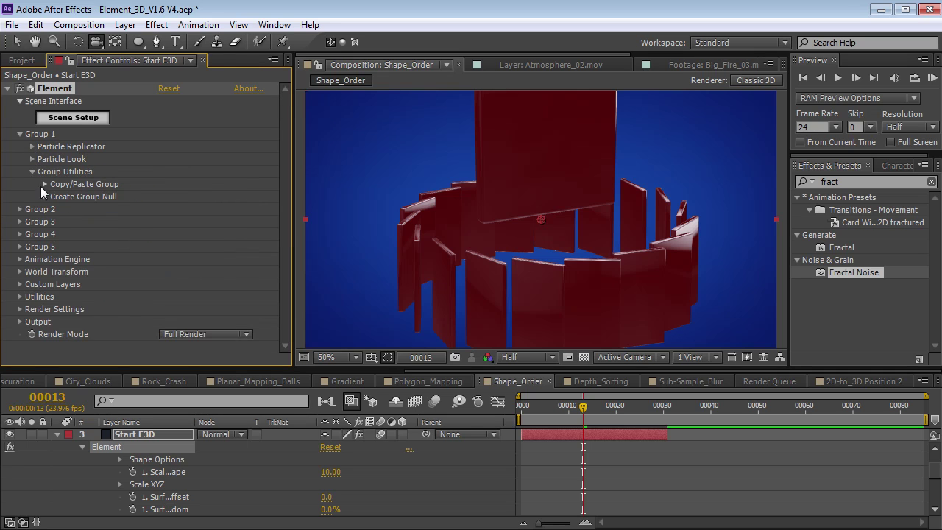
{"action": "left_click", "coordinate": [44, 184]}
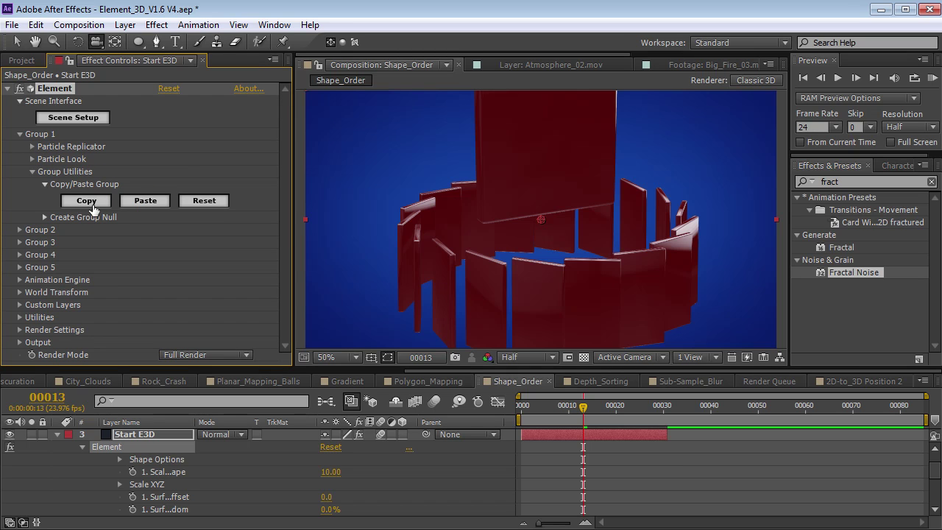
Paste the copied group settings into Group 2 and move its Position XY up to 640, 215
{"action": "left_click", "coordinate": [20, 134]}
{"action": "left_click", "coordinate": [20, 146]}
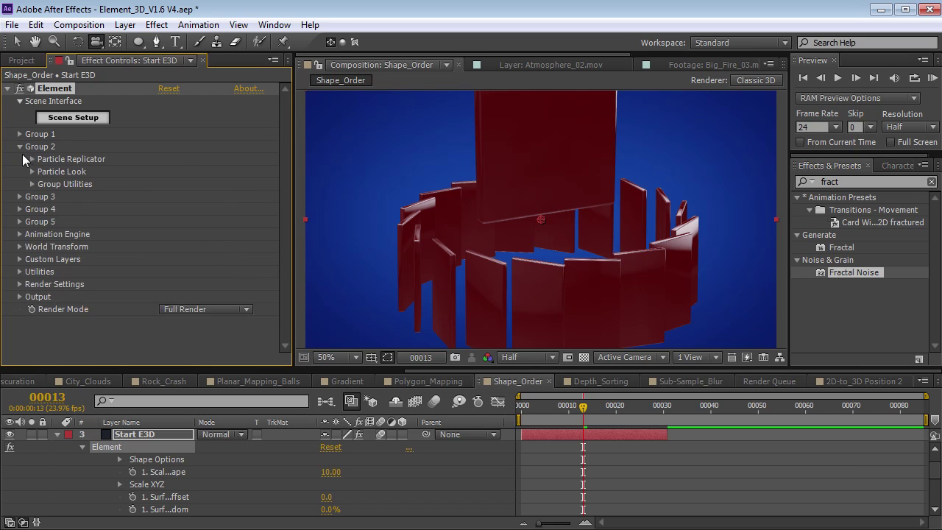
{"action": "left_click", "coordinate": [32, 184]}
{"action": "left_click", "coordinate": [45, 197]}
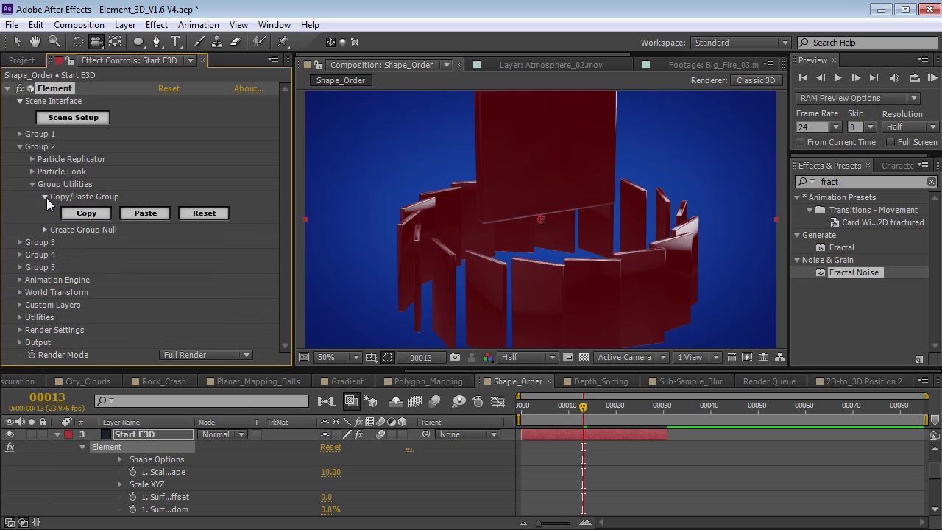
{"action": "left_click", "coordinate": [143, 213]}
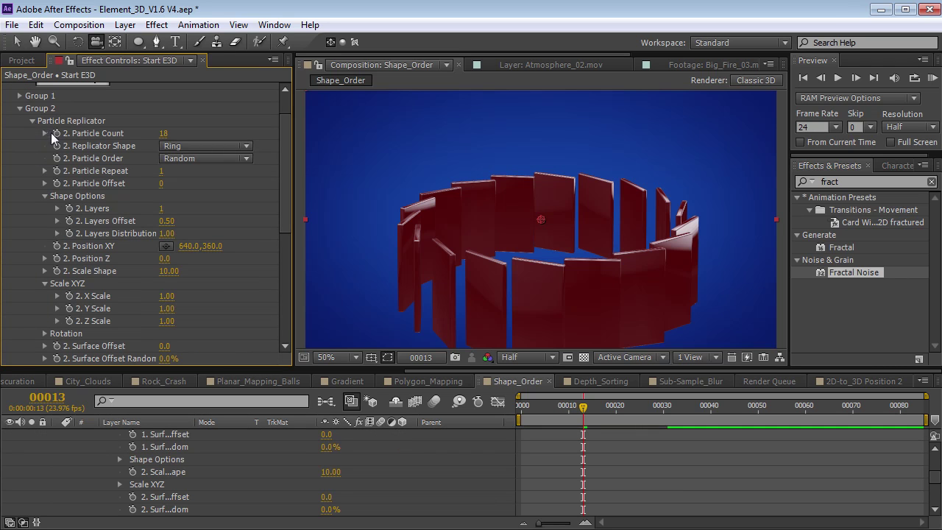
{"action": "left_click_drag", "start_coordinate": [224, 245], "coordinate": [201, 281]}
Set Group 2's Y Rotation Particle to -96° and Z Rotation Particle to 87°
{"action": "scroll", "coordinate": [257, 222], "scroll_direction": "down", "scroll_amount": 3}
{"action": "scroll", "coordinate": [287, 224], "scroll_direction": "down", "scroll_amount": 3}
{"action": "left_click", "coordinate": [32, 265]}
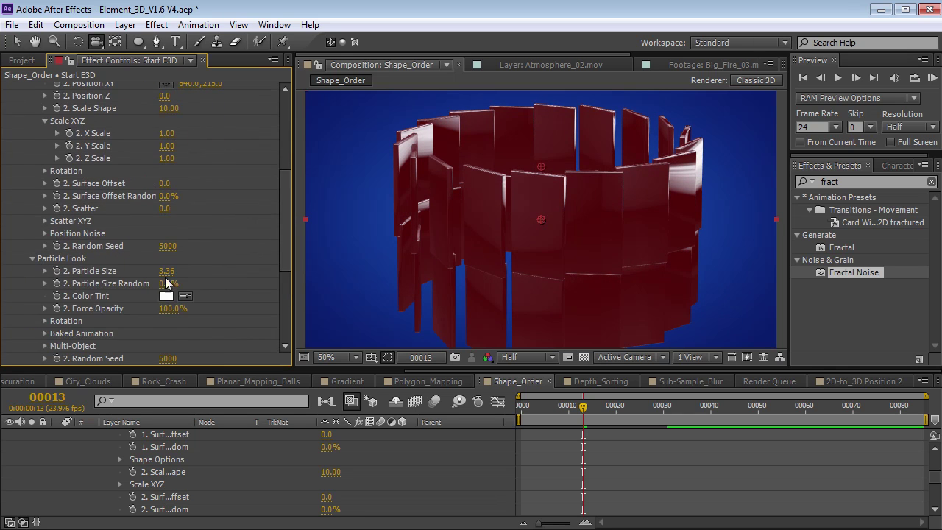
{"action": "left_click", "coordinate": [45, 321]}
{"action": "left_click_drag", "start_coordinate": [180, 313], "coordinate": [135, 308]}
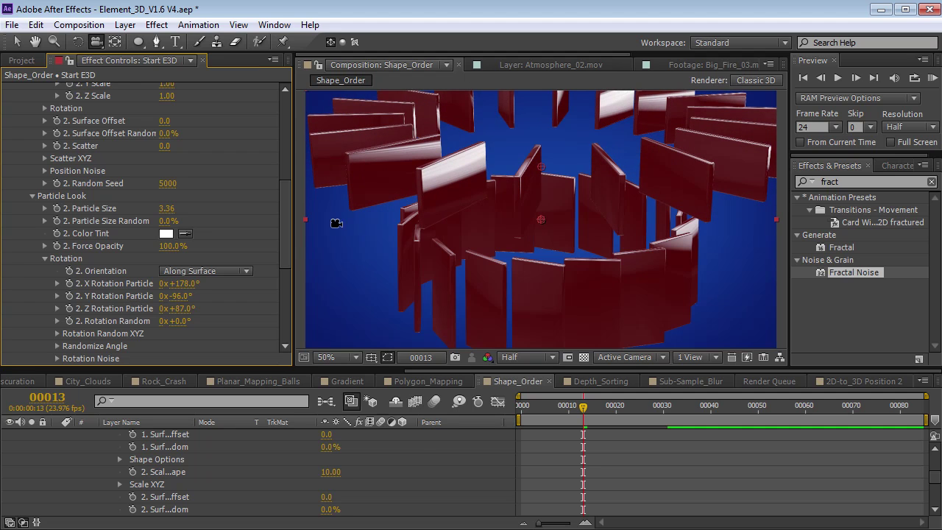
Set the ambient occlusion's AO Intensity to 5.8 and AO Illumination Influence to 0% in the render settings
{"action": "left_click_drag", "start_coordinate": [284, 218], "coordinate": [280, 279]}
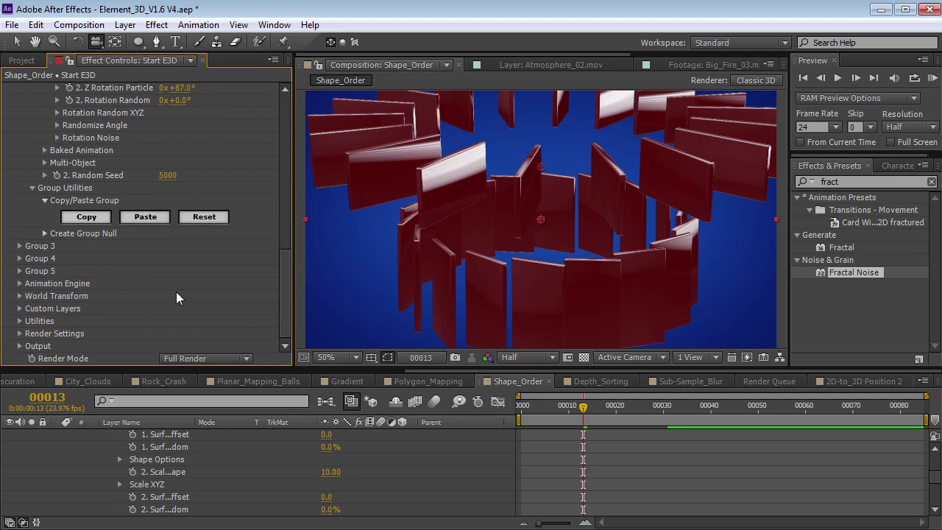
{"action": "left_click", "coordinate": [20, 333]}
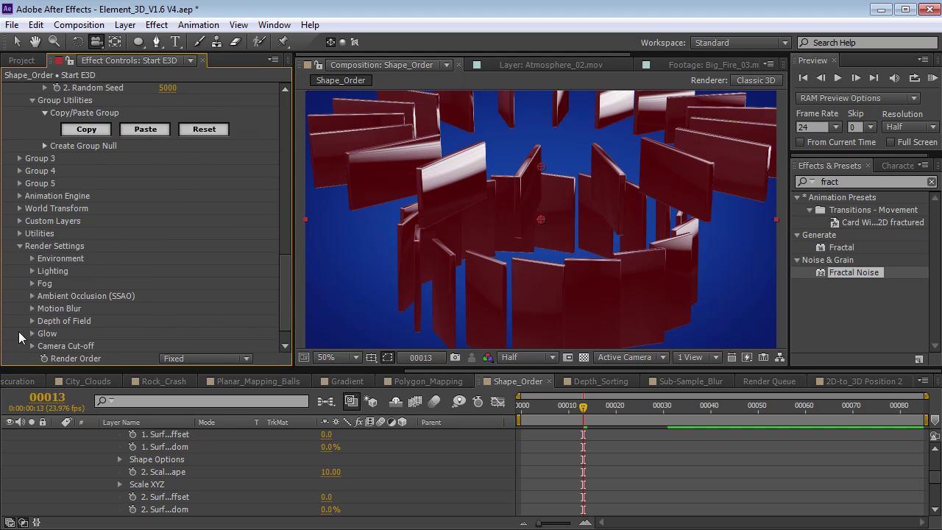
{"action": "left_click", "coordinate": [31, 296]}
{"action": "left_click_drag", "start_coordinate": [168, 258], "coordinate": [176, 257]}
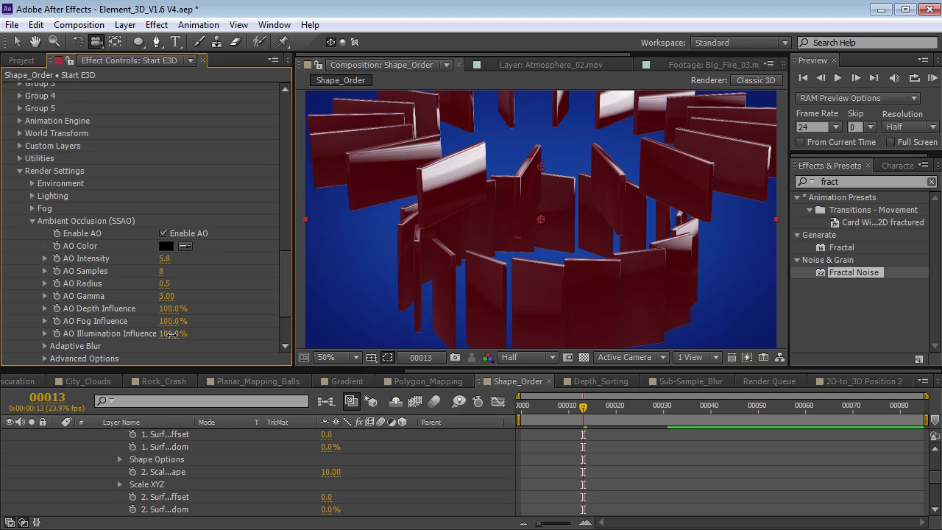
{"action": "type", "text": "0"}
{"action": "key", "text": "Return"}
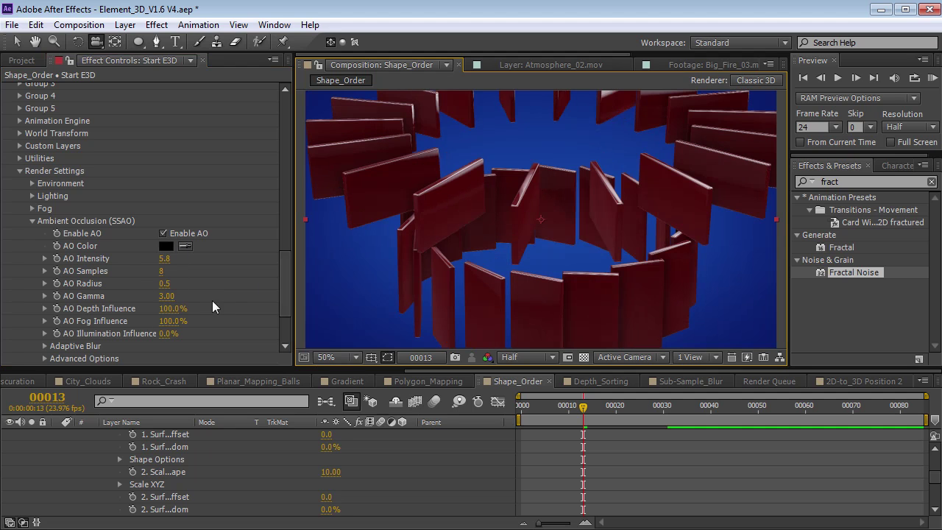
Raise the AO Radius to 4.5 and lower the AO Intensity to about 0.2
{"action": "left_click_drag", "start_coordinate": [163, 283], "coordinate": [317, 273]}
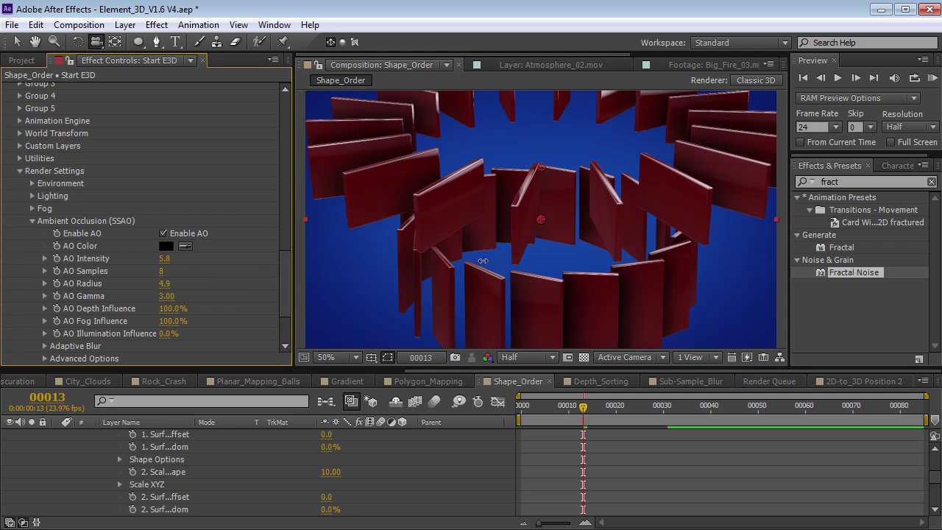
{"action": "left_click_drag", "start_coordinate": [152, 260], "coordinate": [121, 263]}
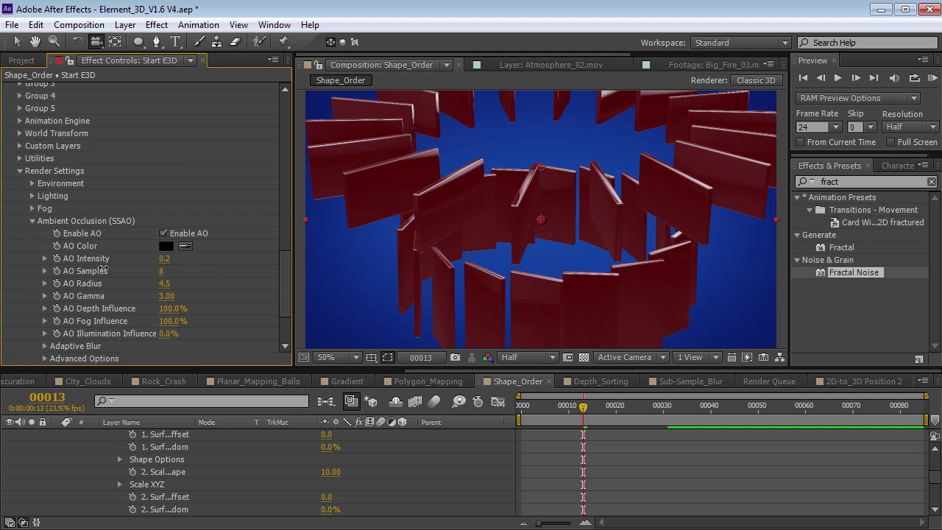
{"action": "left_click_drag", "start_coordinate": [642, 262], "coordinate": [584, 244]}
{"action": "left_click", "coordinate": [33, 221]}
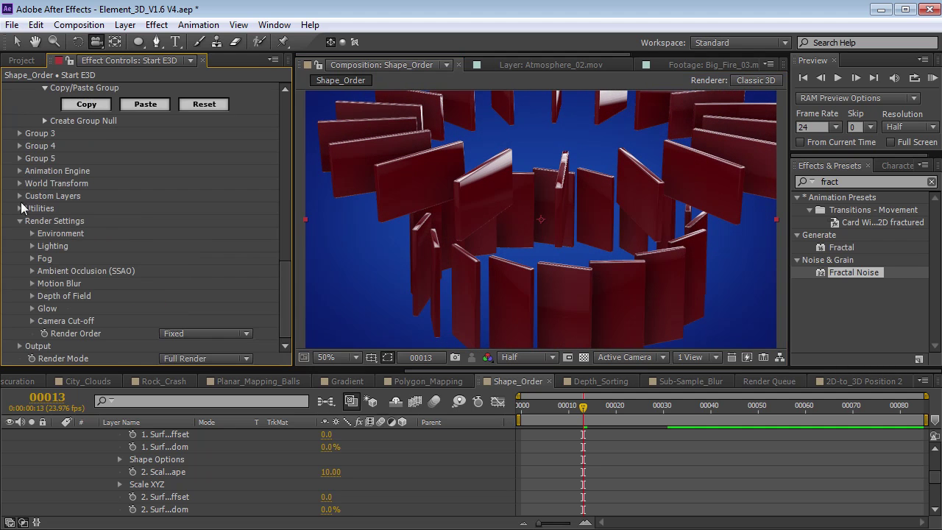
{"action": "left_click", "coordinate": [20, 221]}
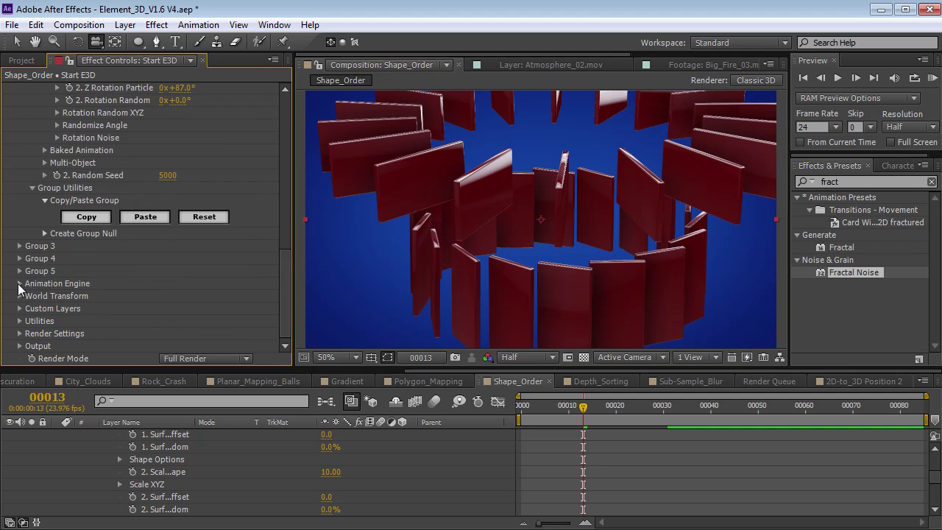
Enable the Animation Engine and keyframe Animation from 0% at the first frame to complete at frame 29
{"action": "left_click", "coordinate": [20, 284]}
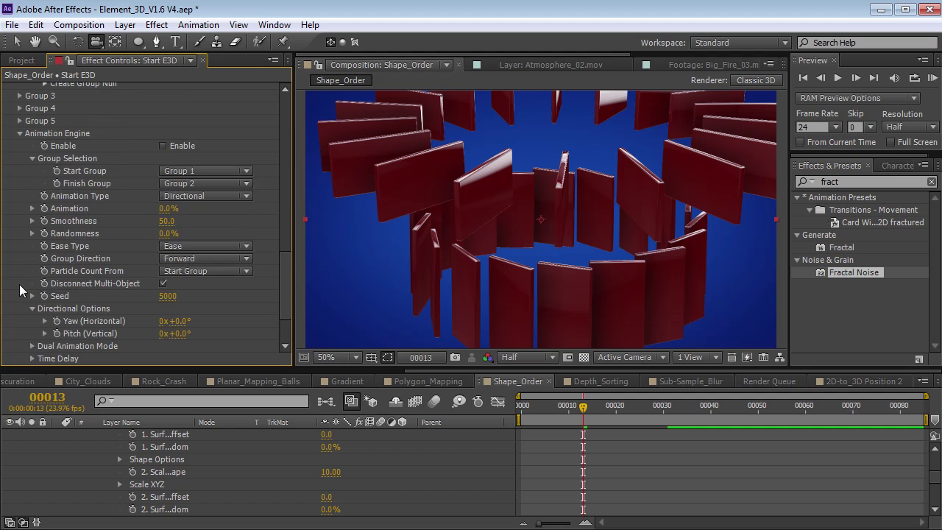
{"action": "left_click", "coordinate": [163, 145]}
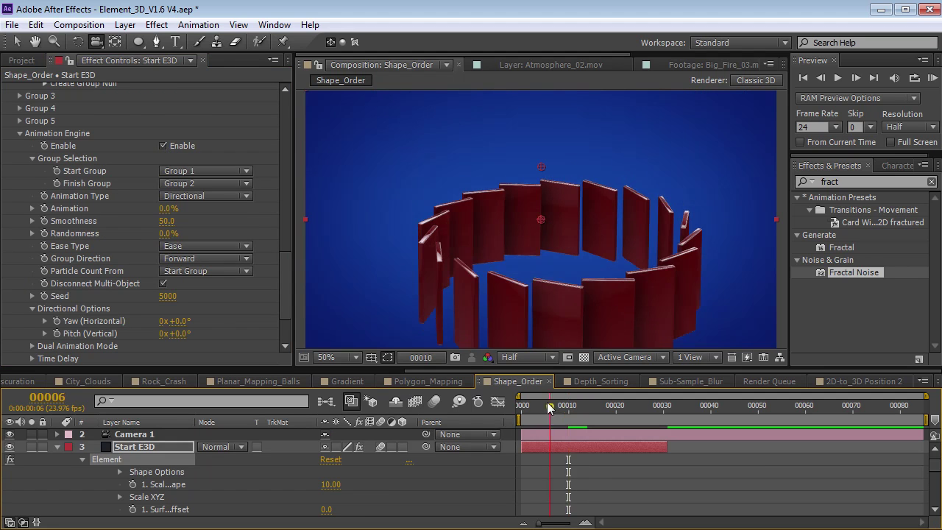
{"action": "left_click_drag", "start_coordinate": [550, 407], "coordinate": [659, 407]}
{"action": "left_click", "coordinate": [44, 208]}
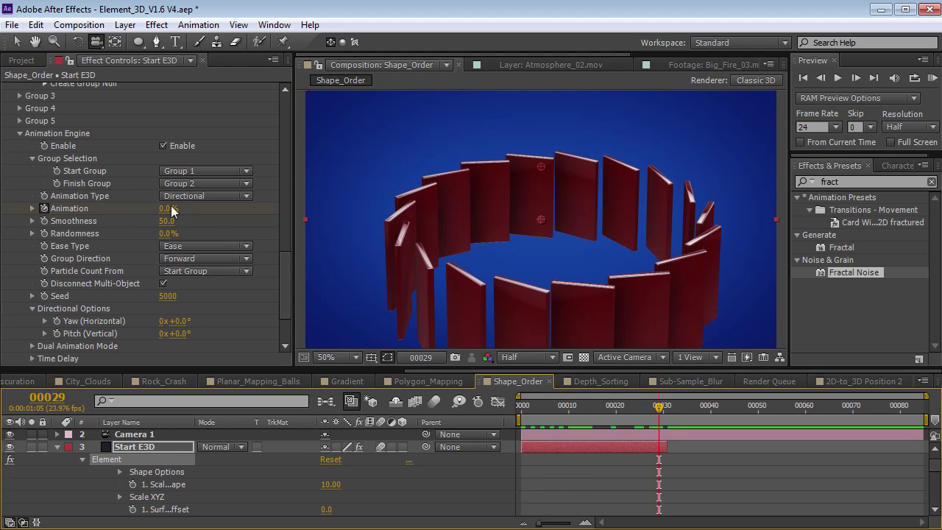
{"action": "left_click_drag", "start_coordinate": [166, 214], "coordinate": [259, 196]}
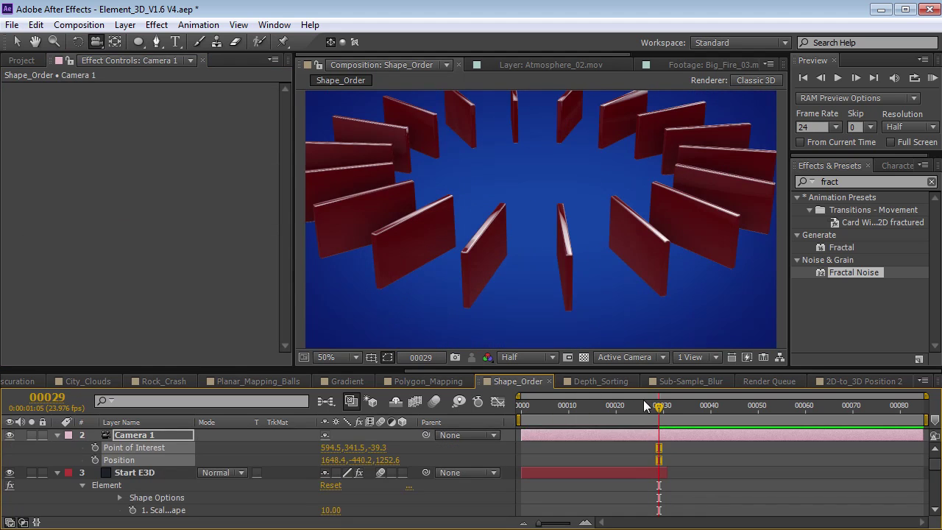
Enable motion blur for the composition and move the Start E3D layer's final Animation keyframe to frame 19
{"action": "left_click_drag", "start_coordinate": [644, 404], "coordinate": [589, 429]}
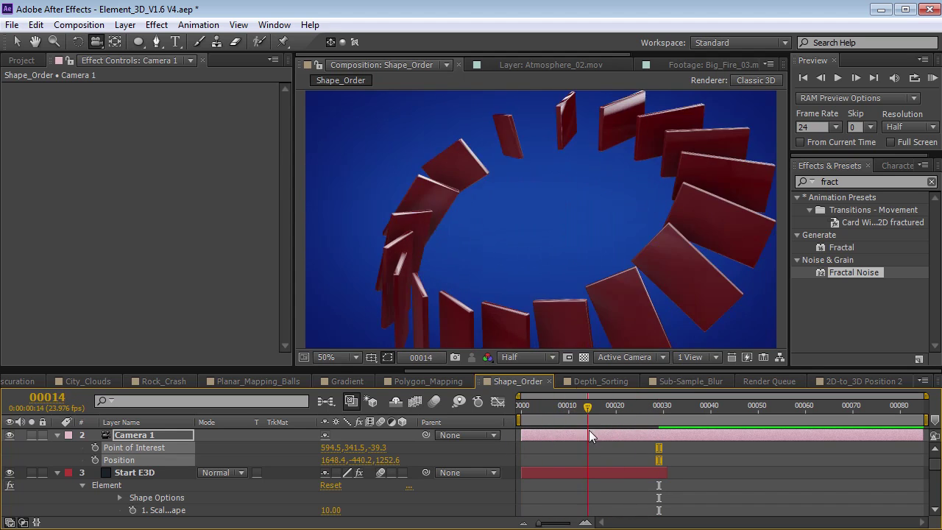
{"action": "left_click", "coordinate": [434, 401]}
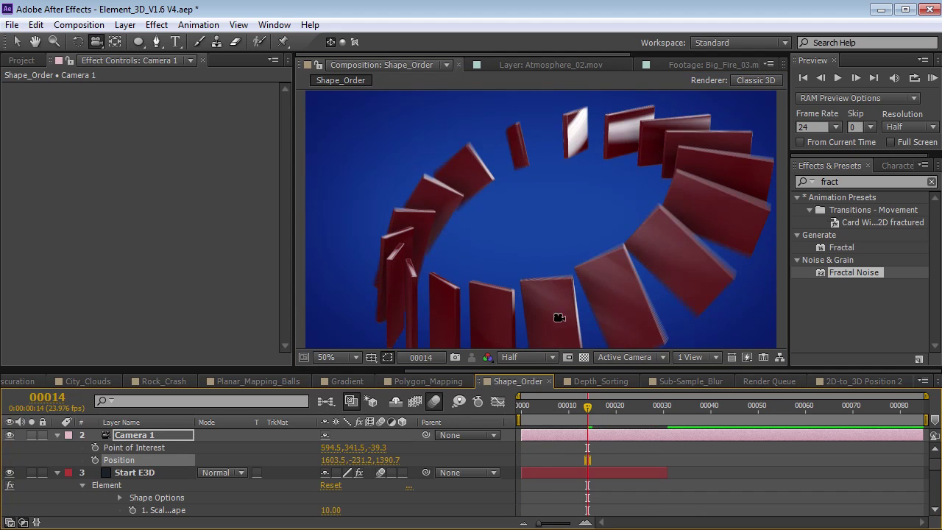
{"action": "left_click", "coordinate": [616, 472]}
{"action": "key", "text": "u"}
{"action": "key", "text": "u"}
{"action": "left_click_drag", "start_coordinate": [659, 498], "coordinate": [611, 498]}
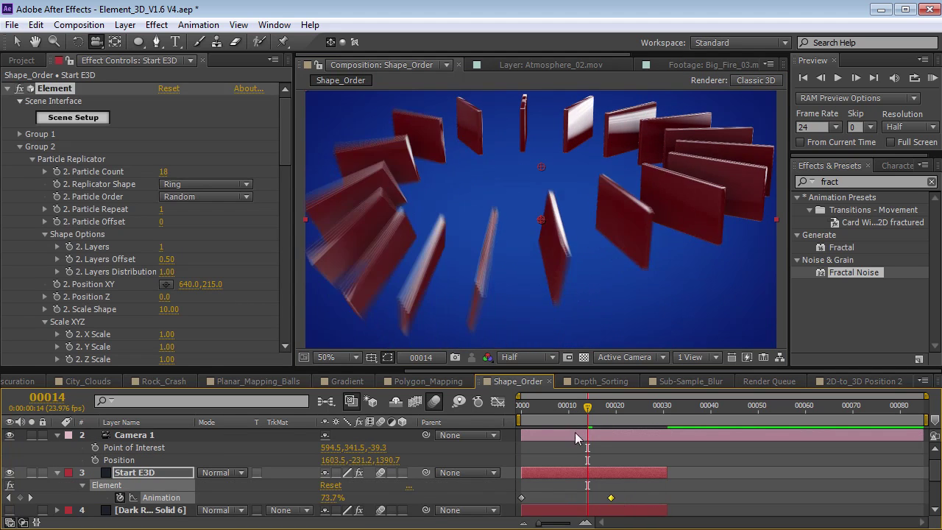
Try a Smoothness of 20 and a Randomness of 62% in the Animation Engine and preview the early frames
{"action": "left_click", "coordinate": [544, 410]}
{"action": "left_click_drag", "start_coordinate": [545, 410], "coordinate": [554, 429]}
{"action": "left_click_drag", "start_coordinate": [620, 232], "coordinate": [579, 284]}
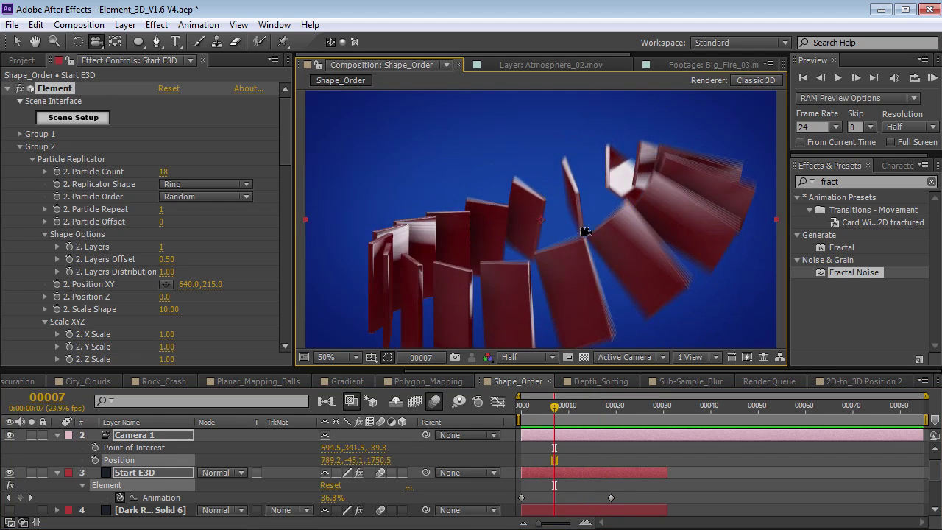
{"action": "left_click_drag", "start_coordinate": [525, 413], "coordinate": [554, 413]}
{"action": "left_click_drag", "start_coordinate": [289, 125], "coordinate": [278, 287]}
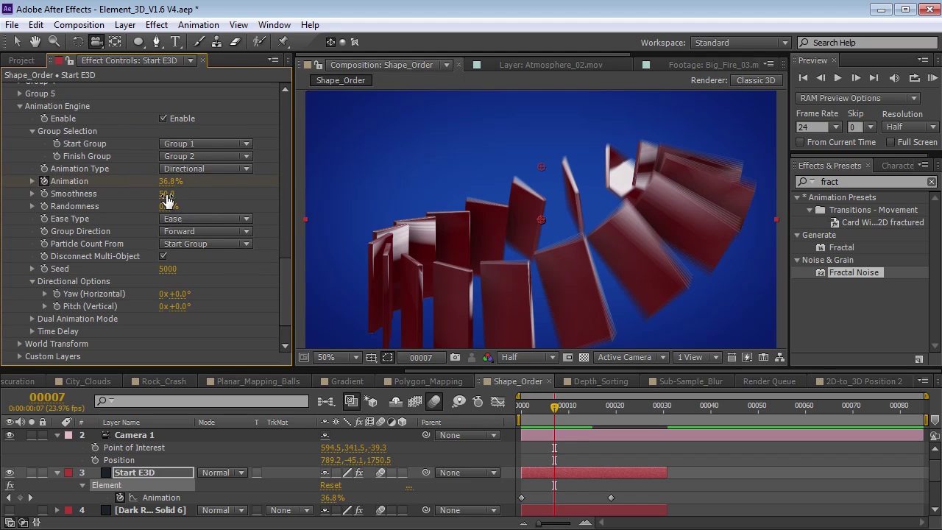
{"action": "left_click_drag", "start_coordinate": [166, 199], "coordinate": [144, 199]}
{"action": "left_click_drag", "start_coordinate": [521, 406], "coordinate": [531, 414]}
{"action": "mouse_move", "coordinate": [550, 412]}
{"action": "left_mouse_down"}
{"action": "mouse_move", "coordinate": [572, 409]}
{"action": "mouse_move", "coordinate": [560, 409]}
{"action": "left_mouse_up"}
{"action": "left_click_drag", "start_coordinate": [167, 208], "coordinate": [204, 201]}
{"action": "mouse_move", "coordinate": [547, 415]}
{"action": "left_mouse_down"}
{"action": "mouse_move", "coordinate": [528, 411]}
{"action": "mouse_move", "coordinate": [583, 411]}
{"action": "mouse_move", "coordinate": [545, 417]}
{"action": "left_mouse_up"}
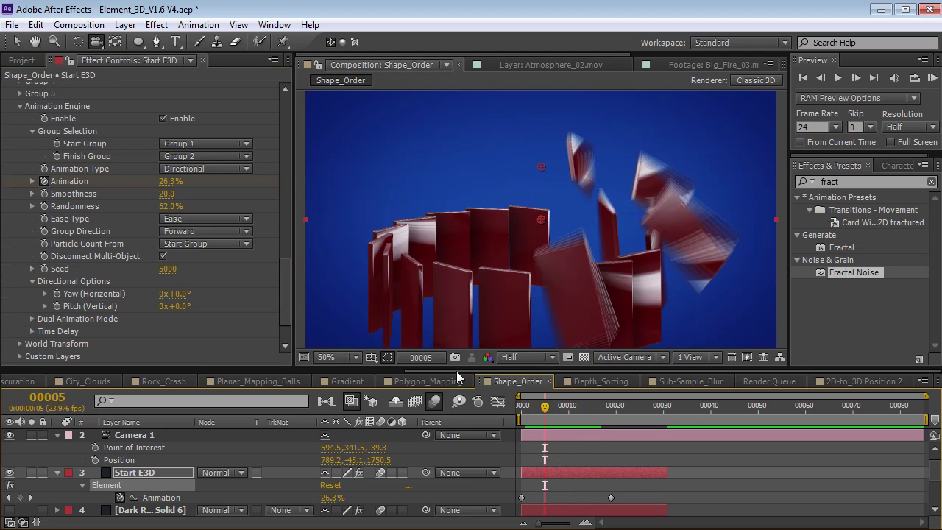
Set the Animation Engine's Smoothness to 52 and Randomness to 0%, and preview the transition's first frames
{"action": "left_click_drag", "start_coordinate": [165, 197], "coordinate": [206, 193]}
{"action": "left_click_drag", "start_coordinate": [110, 210], "coordinate": [88, 209]}
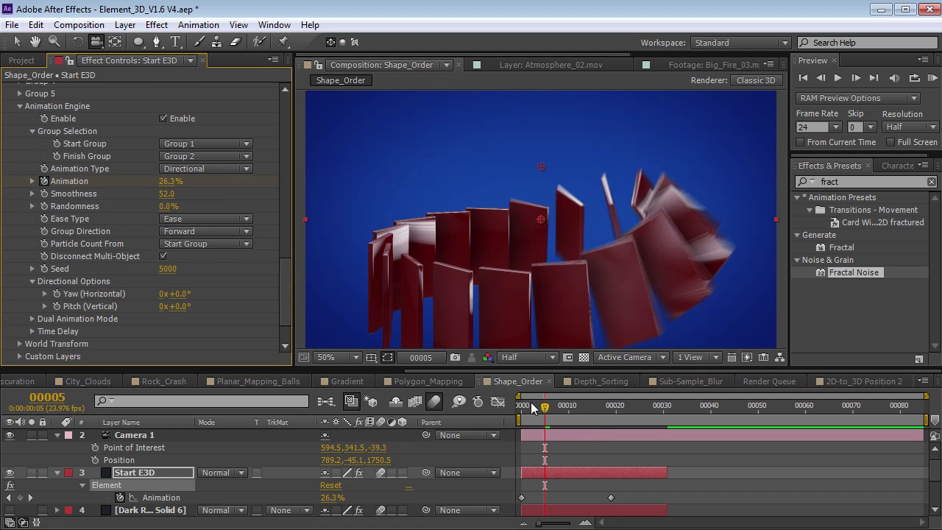
{"action": "mouse_move", "coordinate": [533, 407]}
{"action": "left_mouse_down"}
{"action": "mouse_move", "coordinate": [568, 411]}
{"action": "mouse_move", "coordinate": [544, 409]}
{"action": "left_mouse_up"}
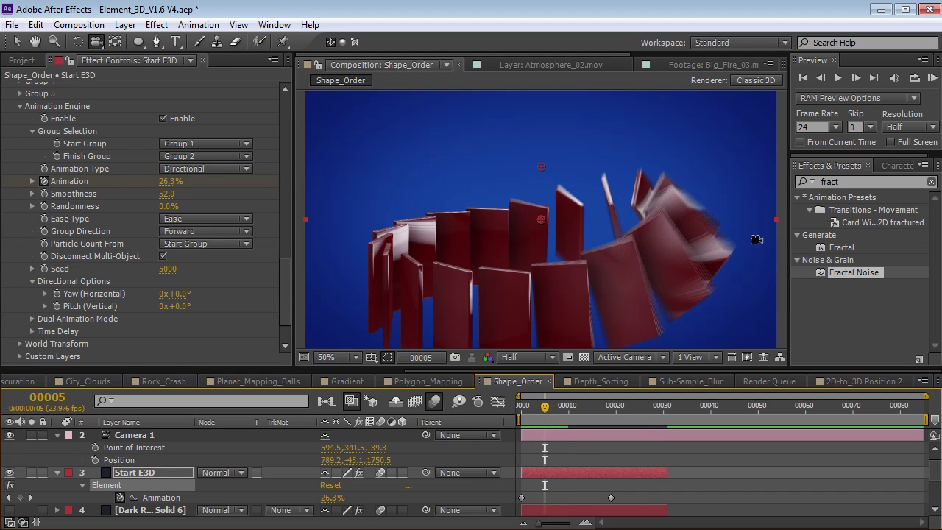
{"action": "left_click_drag", "start_coordinate": [544, 411], "coordinate": [540, 411]}
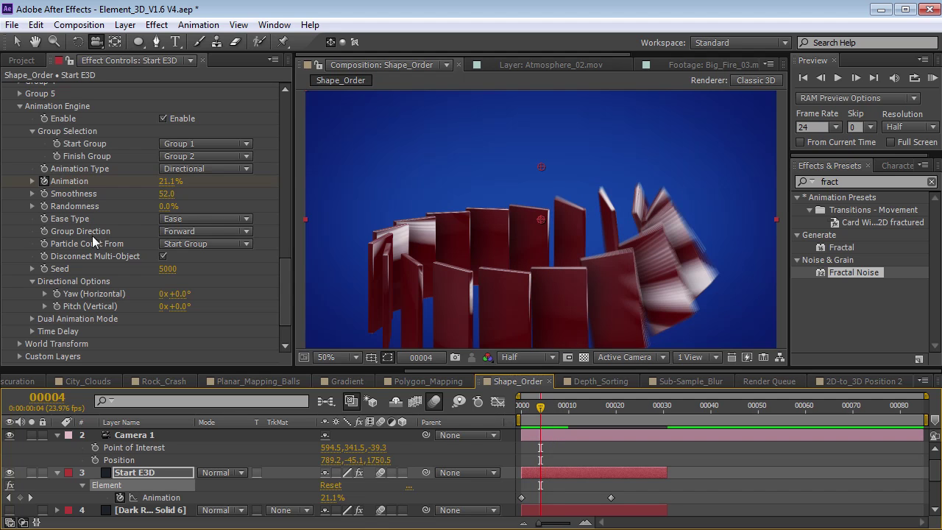
Set the Animation Type to Shape Order with a Smoothness of 21, and preview the plates' transition around the ring
{"action": "left_click", "coordinate": [193, 169]}
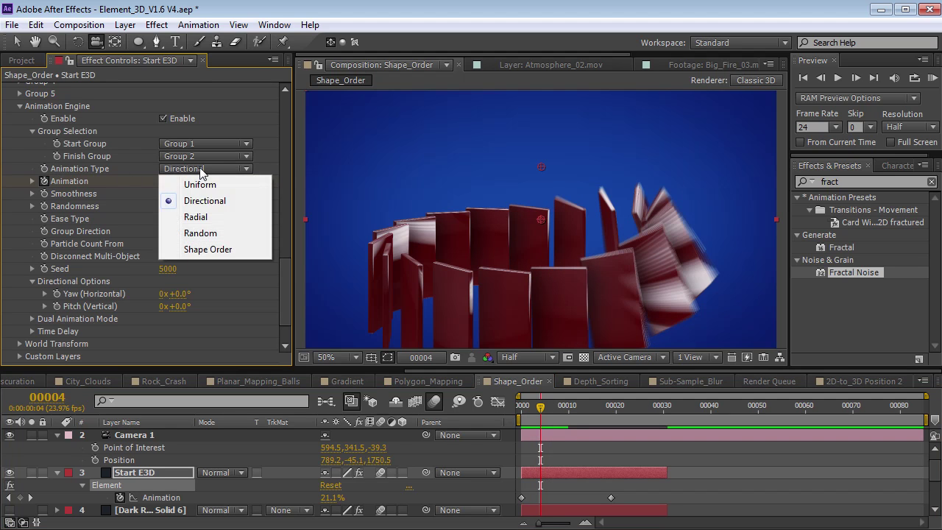
{"action": "left_click", "coordinate": [193, 254]}
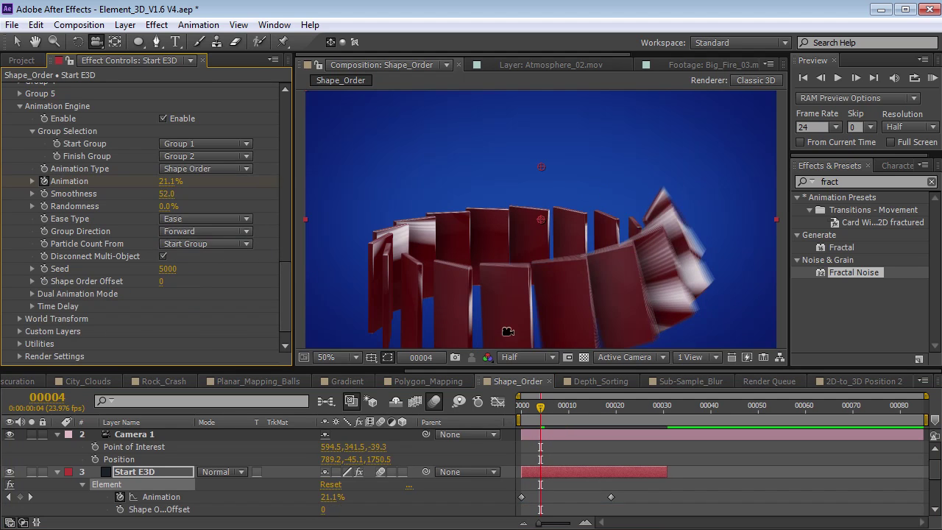
{"action": "left_click_drag", "start_coordinate": [549, 241], "coordinate": [643, 251]}
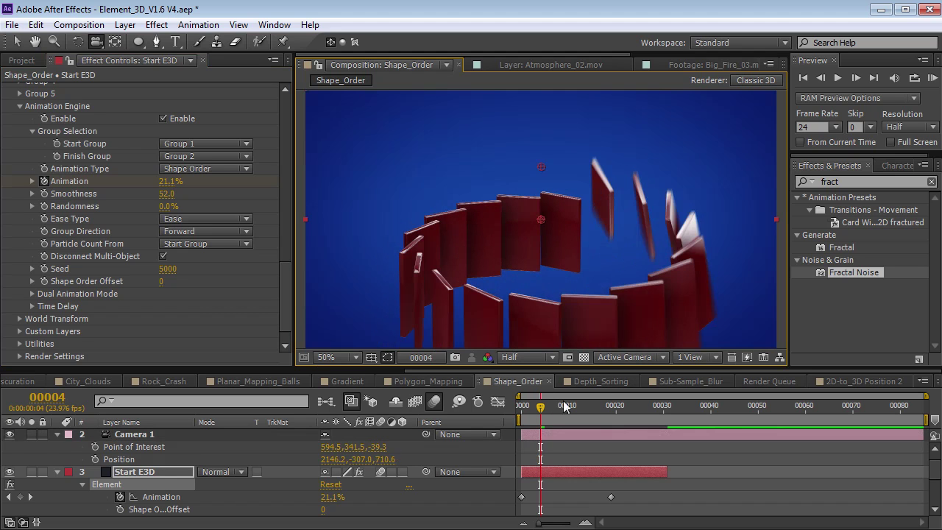
{"action": "mouse_move", "coordinate": [546, 415]}
{"action": "left_mouse_down"}
{"action": "mouse_move", "coordinate": [611, 416]}
{"action": "mouse_move", "coordinate": [530, 422]}
{"action": "left_mouse_up"}
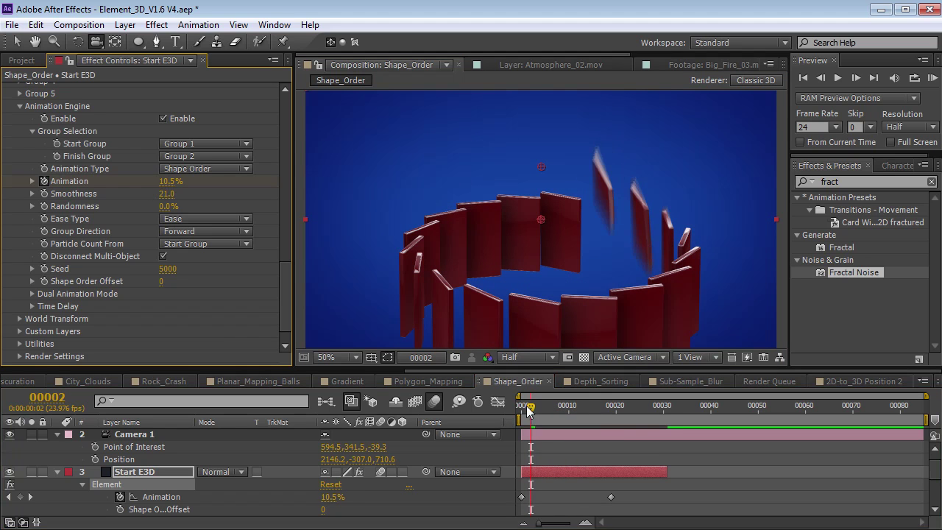
{"action": "mouse_move", "coordinate": [539, 412]}
{"action": "left_mouse_down"}
{"action": "mouse_move", "coordinate": [611, 412]}
{"action": "mouse_move", "coordinate": [544, 416]}
{"action": "left_mouse_up"}
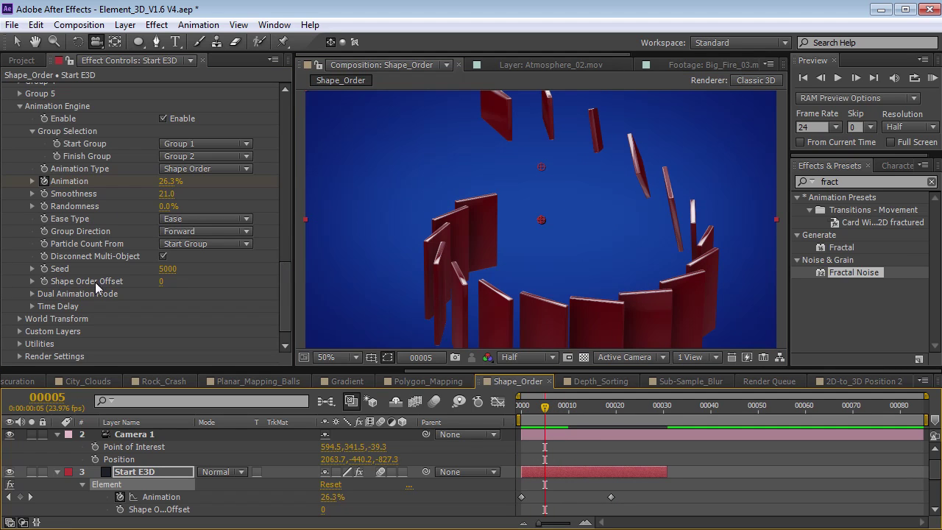
Set the Shape Order Offset to 11 and preview the blue plate ring animation on the Dark Royal Blue Solid 6 layer
{"action": "left_click_drag", "start_coordinate": [167, 282], "coordinate": [177, 281]}
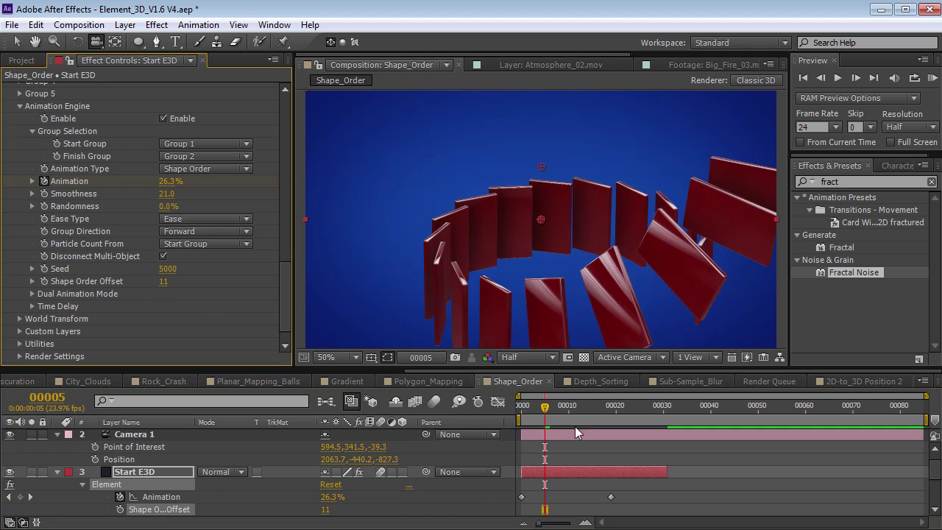
{"action": "left_click_drag", "start_coordinate": [544, 413], "coordinate": [541, 413]}
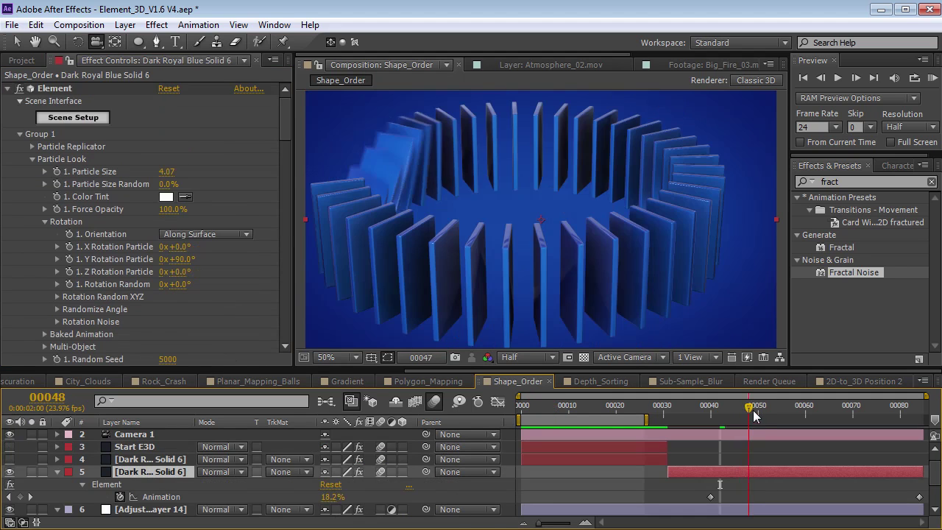
{"action": "left_click_drag", "start_coordinate": [753, 410], "coordinate": [799, 410]}
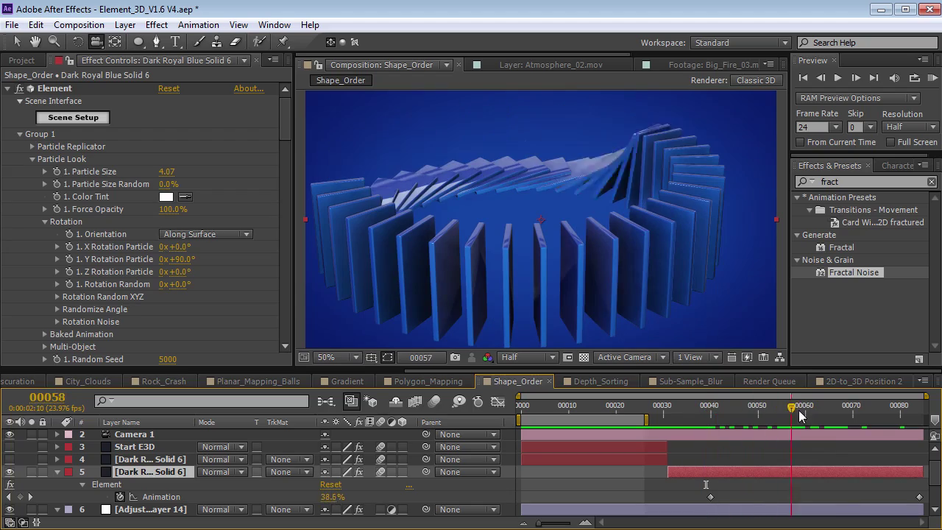